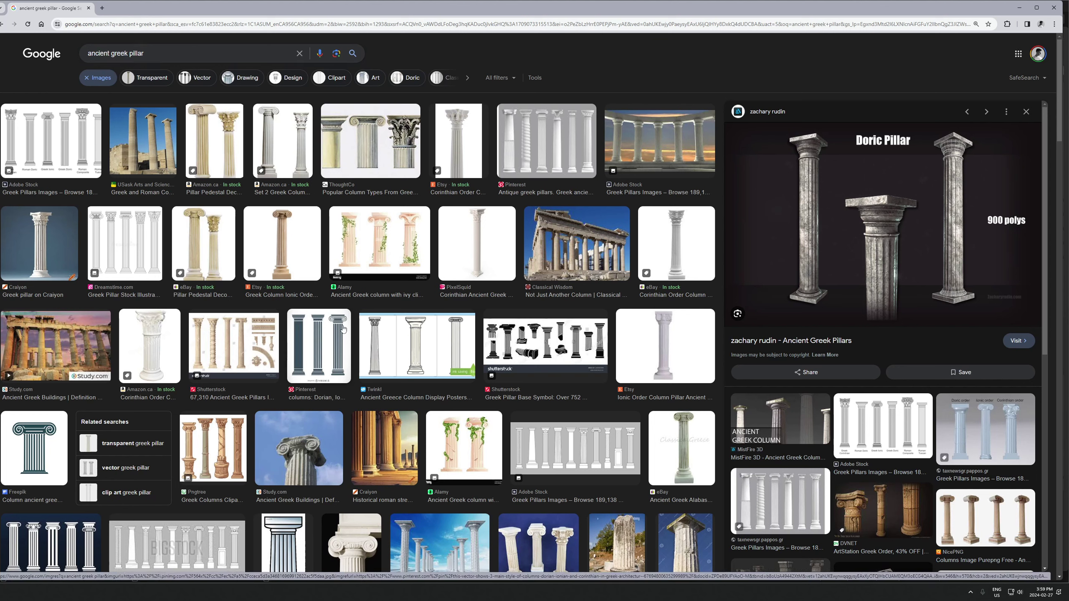
Look over the ancient Greek pillar reference images and switch to Blender.
scroll(513, 350, down, 1)
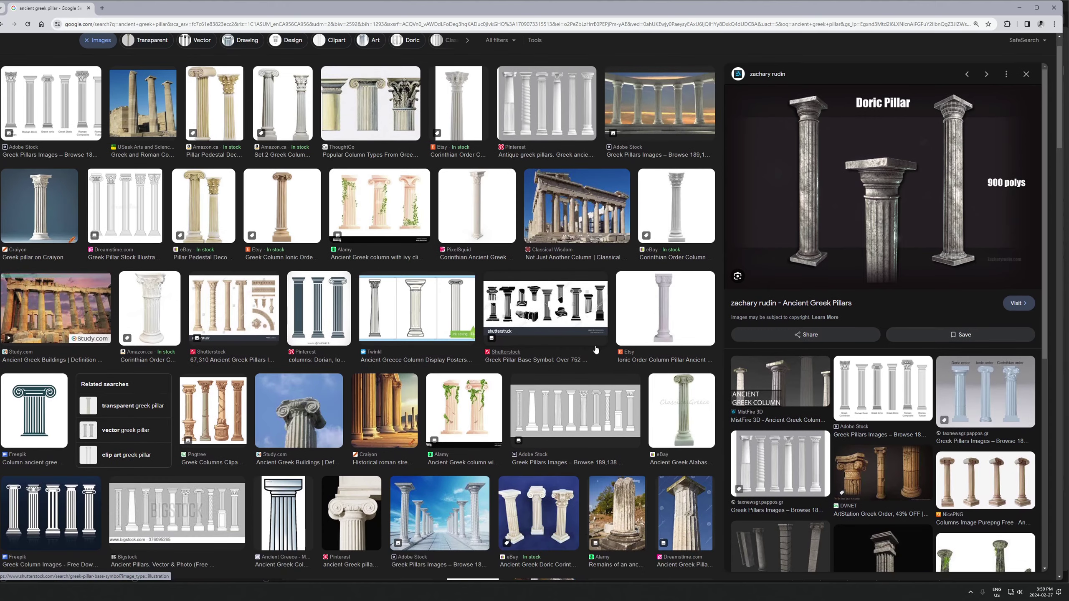
scroll(597, 350, up, 1)
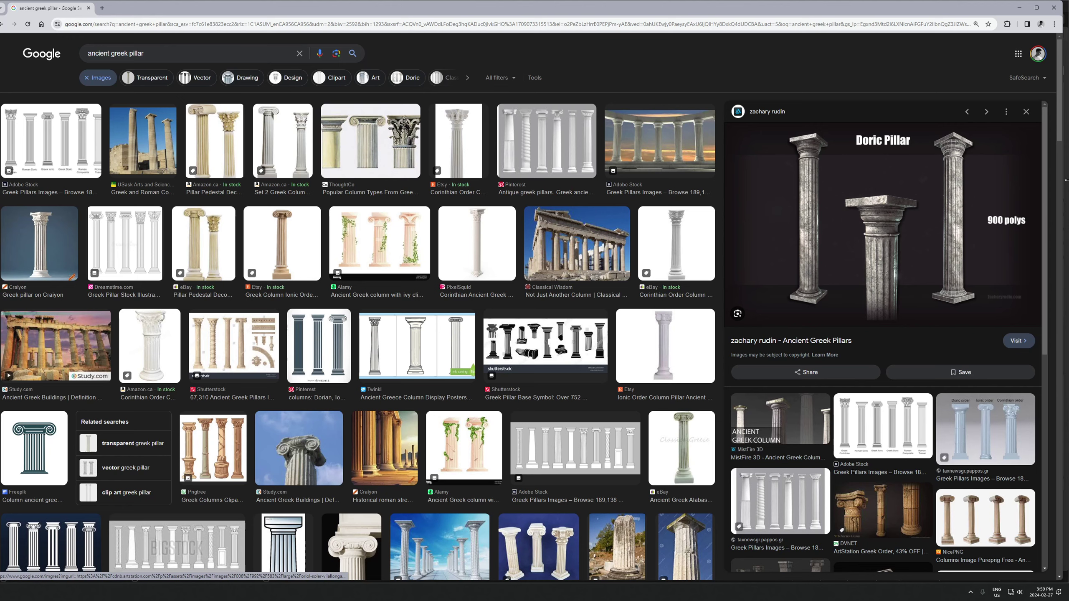
click(1019, 7)
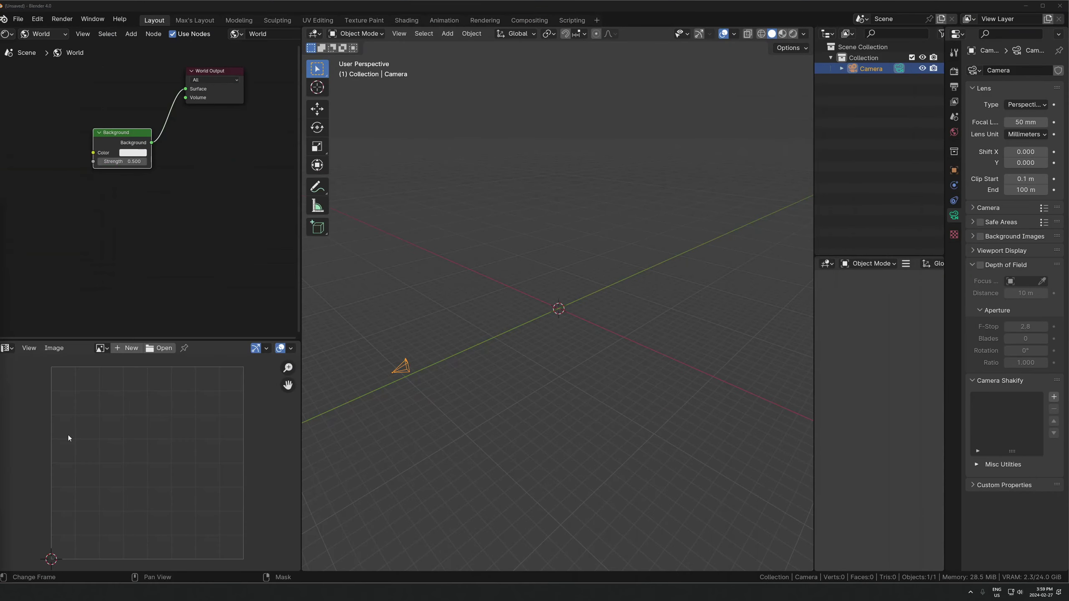
Add a cylinder mesh at the scene's centre and widen the 3D viewport.
click(512, 349)
scroll(540, 329, up, 5)
key(shift+a)
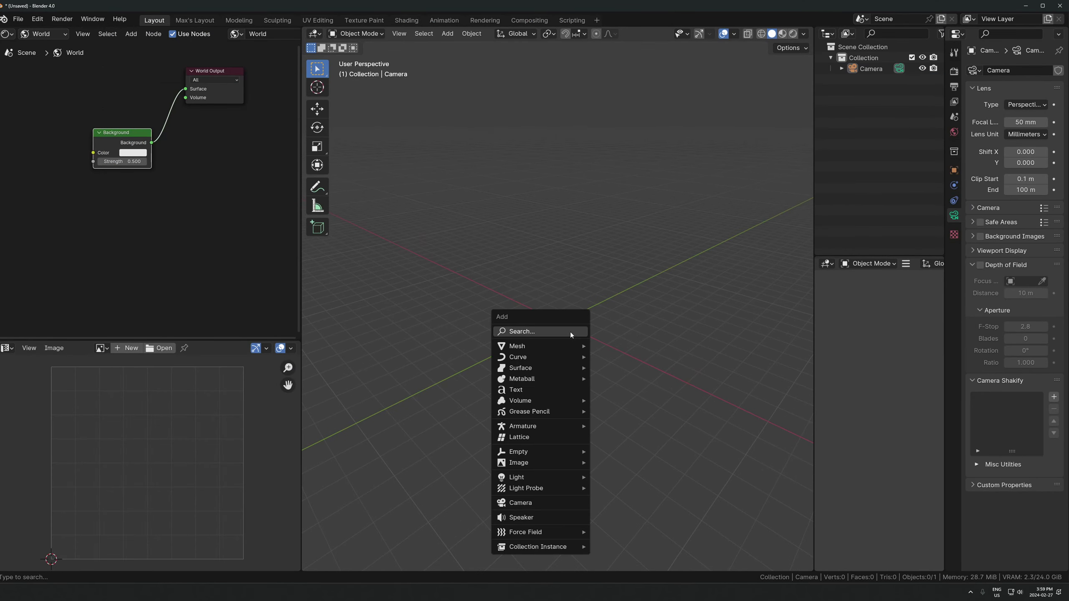
key(Escape)
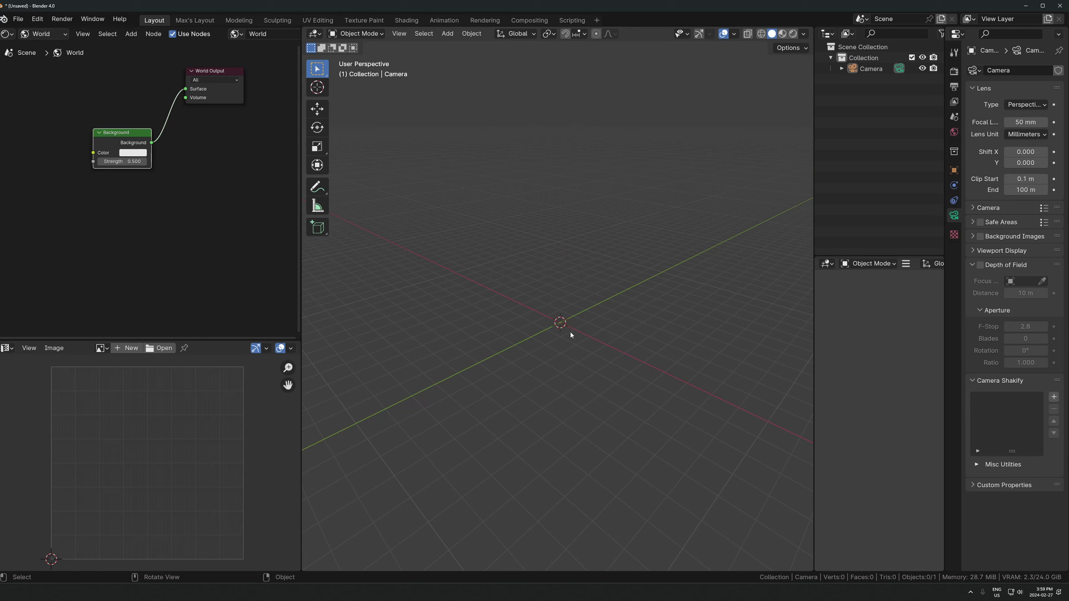
key(shift+a)
mouse_move(567, 372)
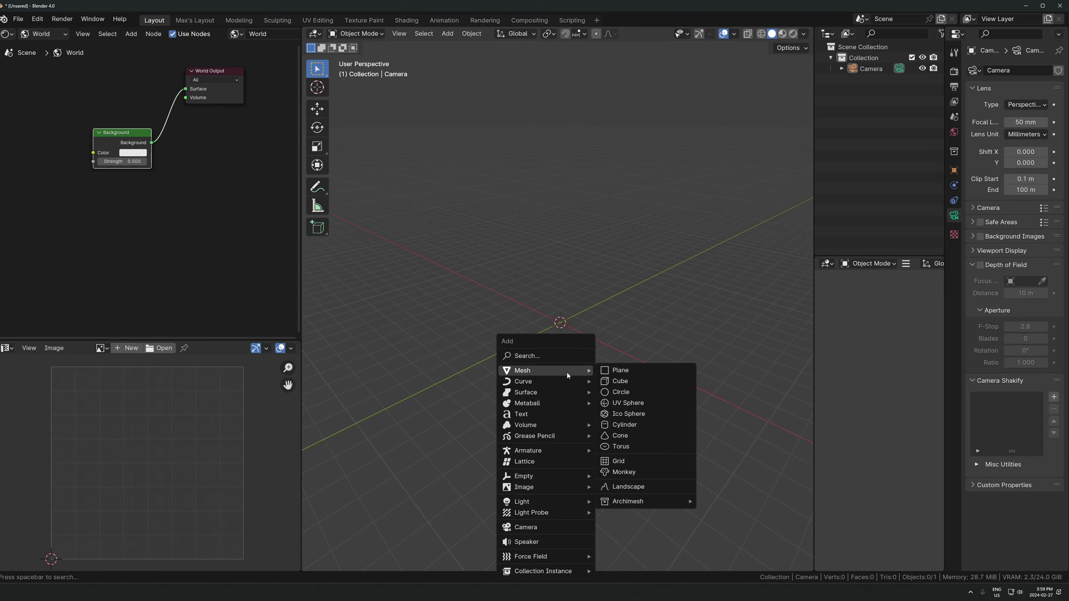
click(611, 426)
key(KP_Decimal)
scroll(551, 414, down, 4)
middle_drag(551, 414, 649, 415)
scroll(649, 415, down, 2)
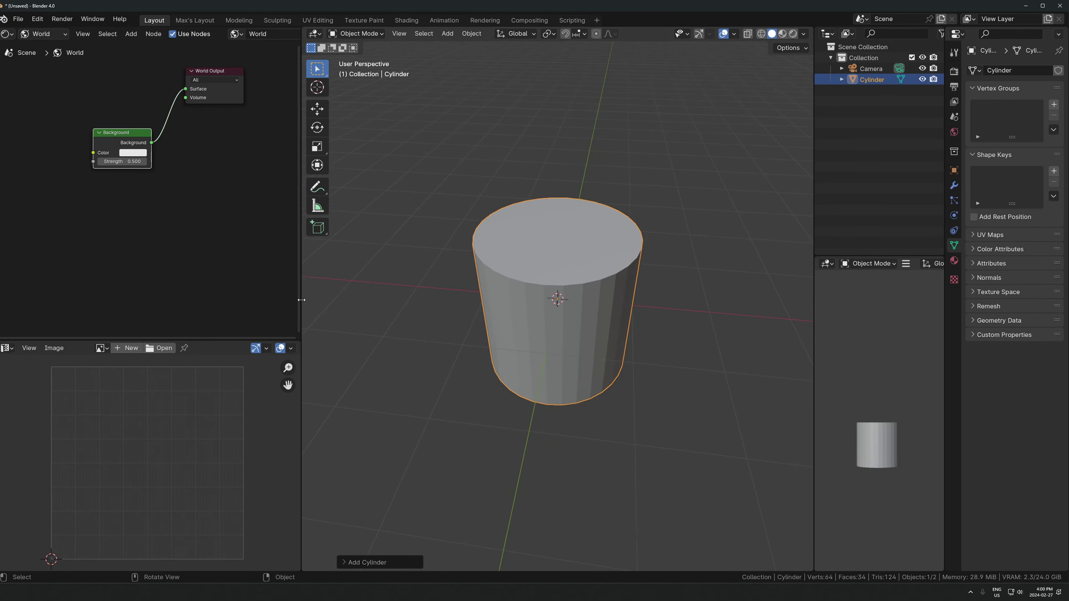
drag(302, 302, 274, 301)
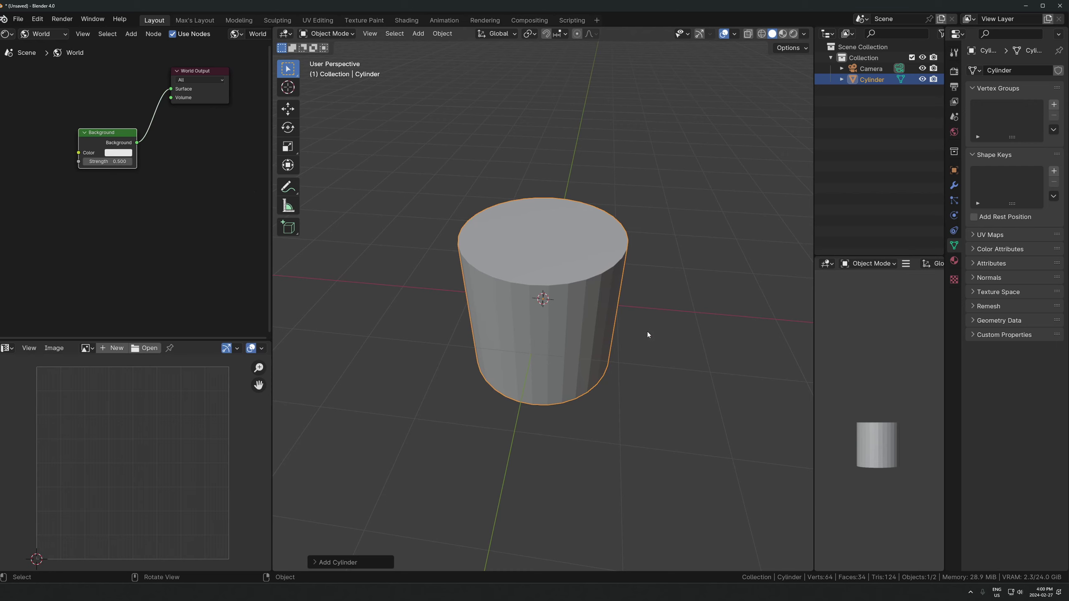
Scale the cylinder down in X and Y only, in several passes, to form a slender pillar shaft.
key(s)
key(shift+z)
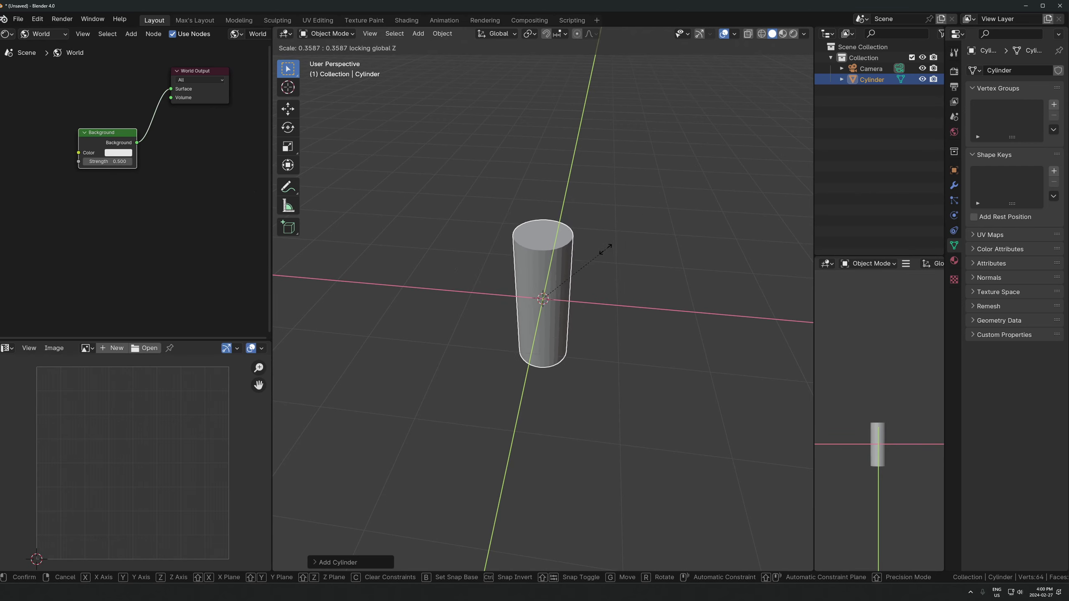
click(588, 268)
mouse_move(588, 265)
middle_down()
mouse_move(618, 254)
mouse_move(620, 267)
mouse_move(597, 281)
middle_up()
key(s)
key(shift+z)
click(628, 255)
key(s)
key(shift+z)
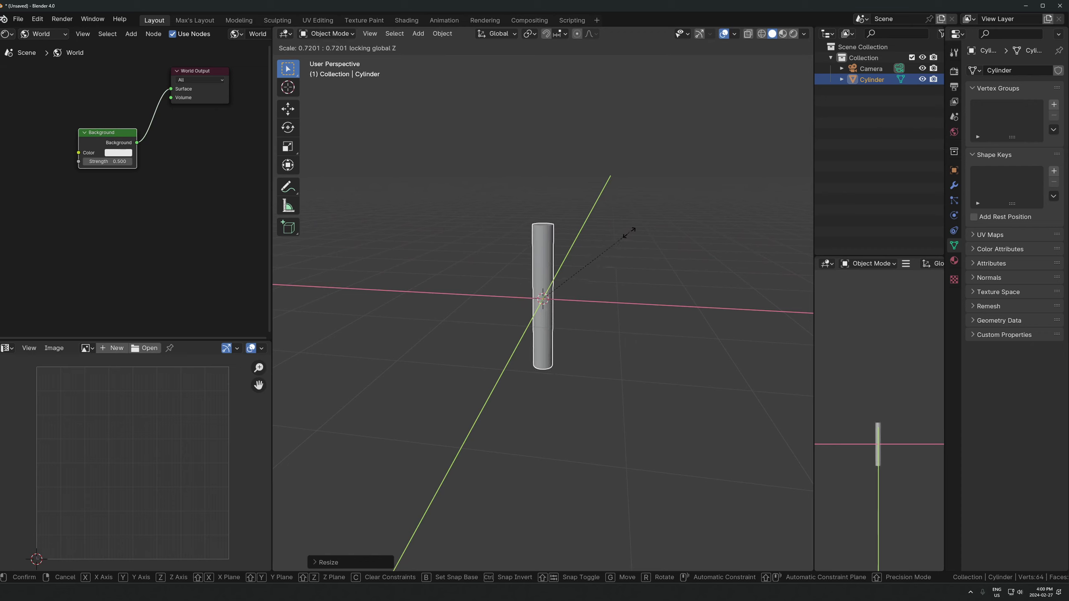
click(627, 234)
scroll(608, 285, up, 2)
middle_drag(608, 286, 591, 298)
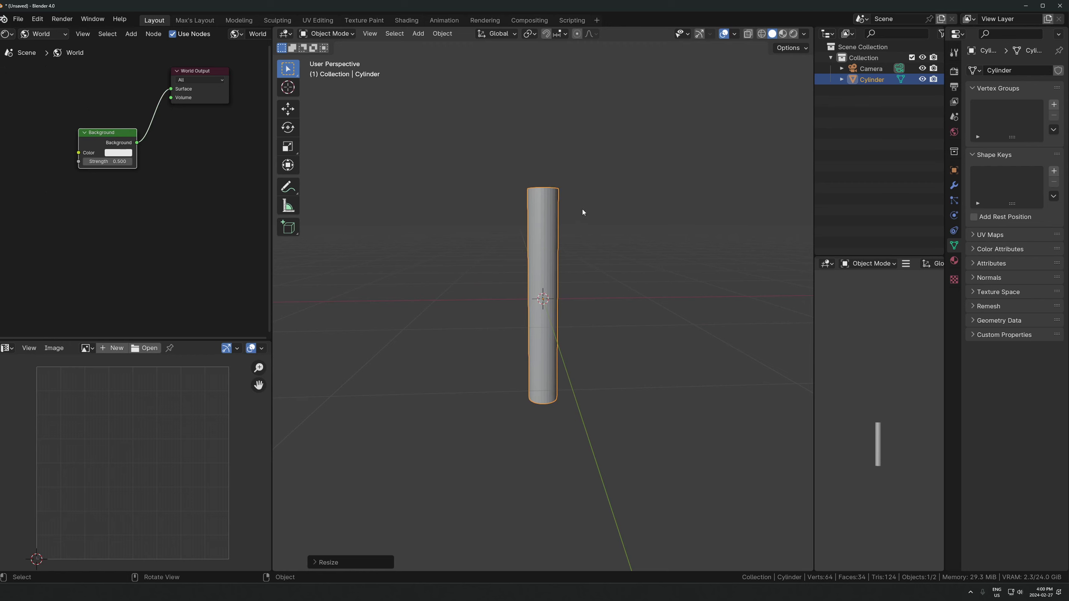
Try to extrude the shaft's top face upward twice and widen the new ring of side faces.
key(Tab)
middle_drag(592, 384, 542, 184)
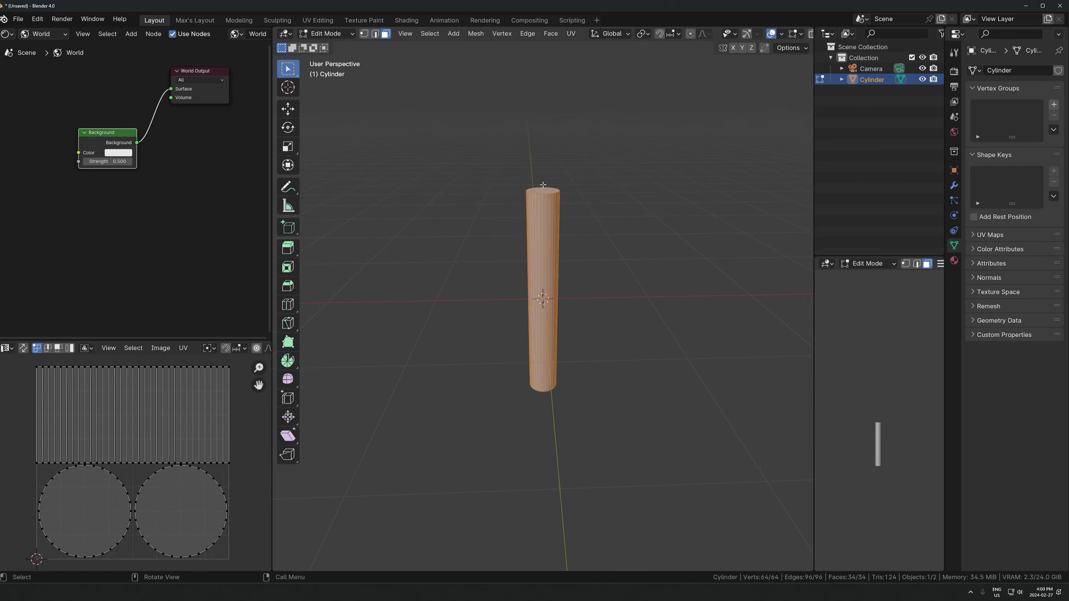
click(550, 197)
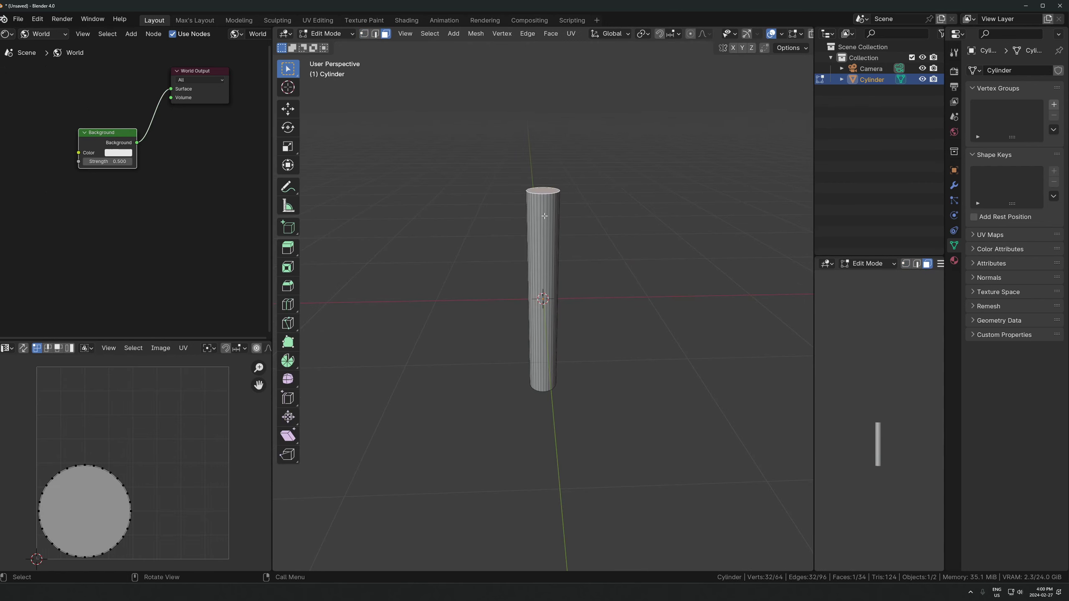
key(e)
click(611, 220)
key(e)
click(587, 194)
alt+click(552, 190)
key(s)
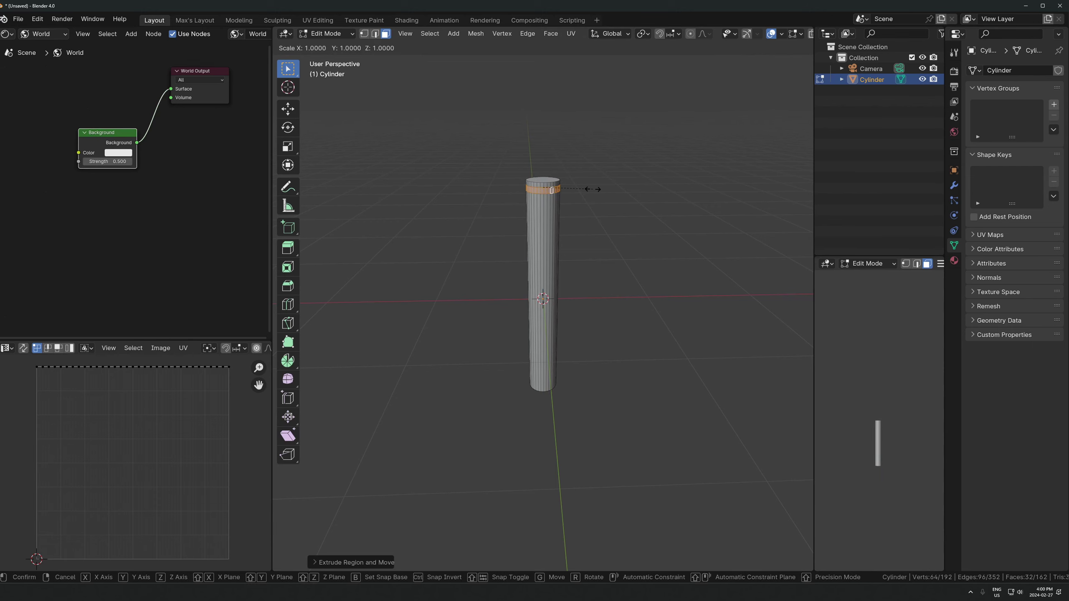
click(615, 186)
key(Tab)
middle_drag(594, 227, 595, 191)
Undo the extrusions and the ring scaling, back to the plain shaft in Object Mode.
key(ctrl+z)
key(ctrl+z)
key(ctrl+z)
key(ctrl+z)
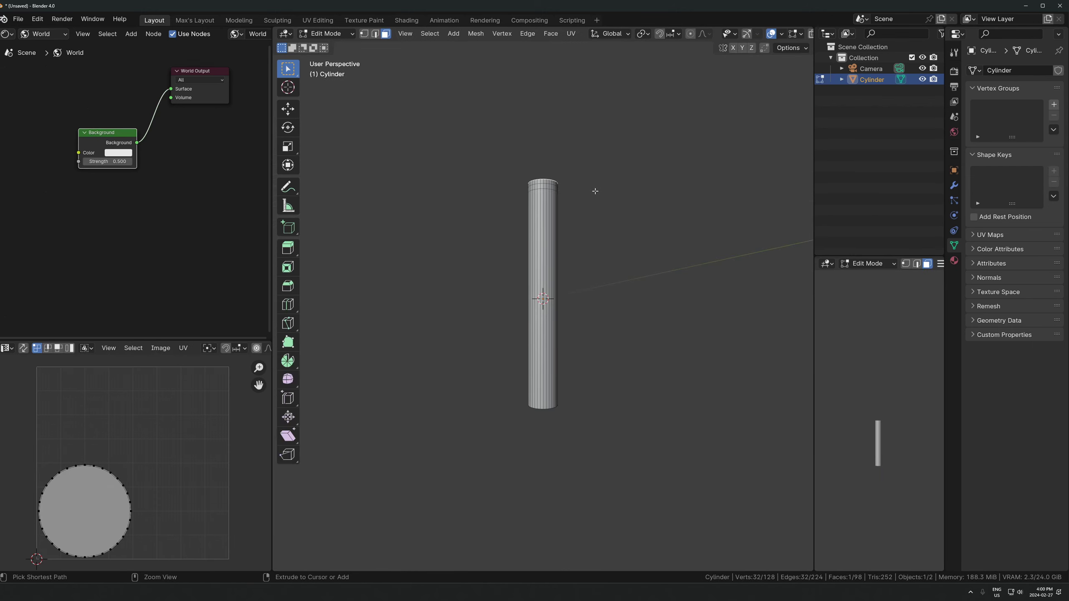
key(ctrl+z)
key(ctrl+z)
key(ctrl+z)
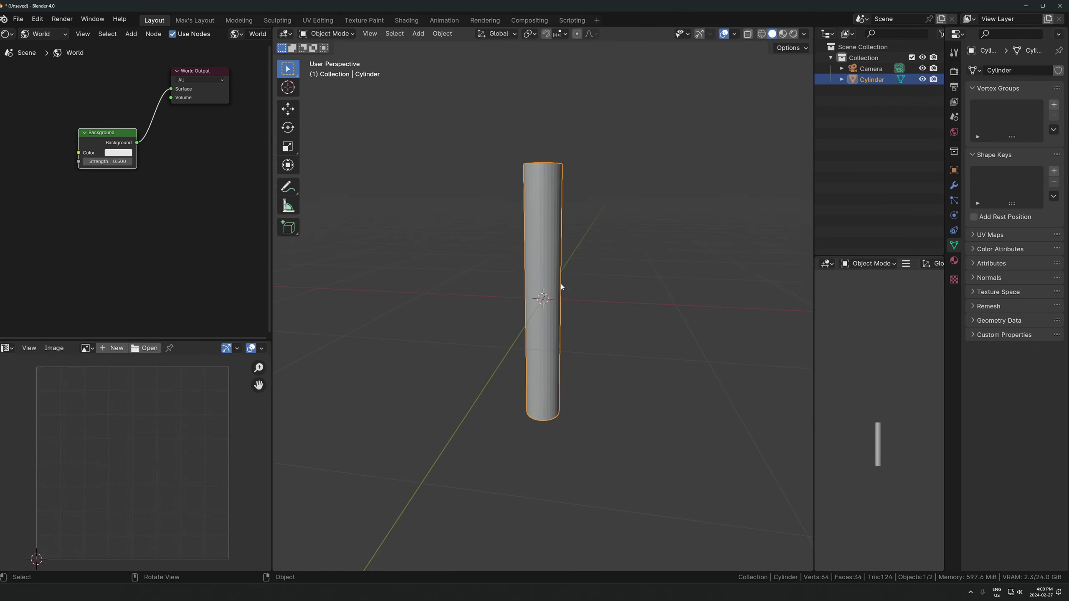
Duplicate the shaft upward along Z and shorten the copy along Z.
key(shift+d)
key(z)
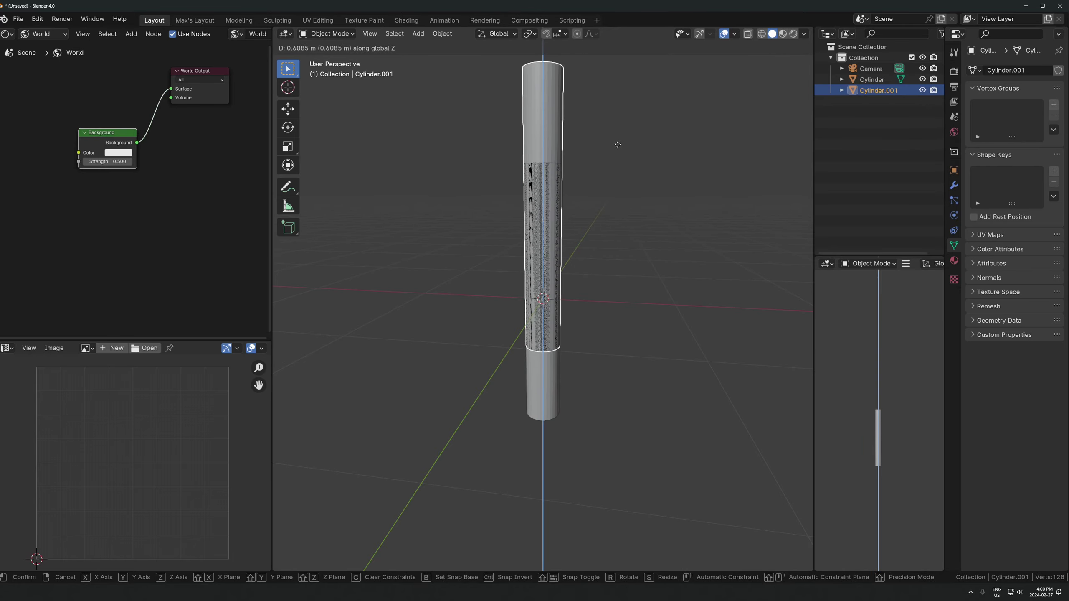
click(656, 137)
key(s)
key(z)
click(598, 191)
Shorten the copy further along Z and reposition it vertically at the top of the shaft.
key(g)
key(z)
click(591, 146)
key(s)
key(z)
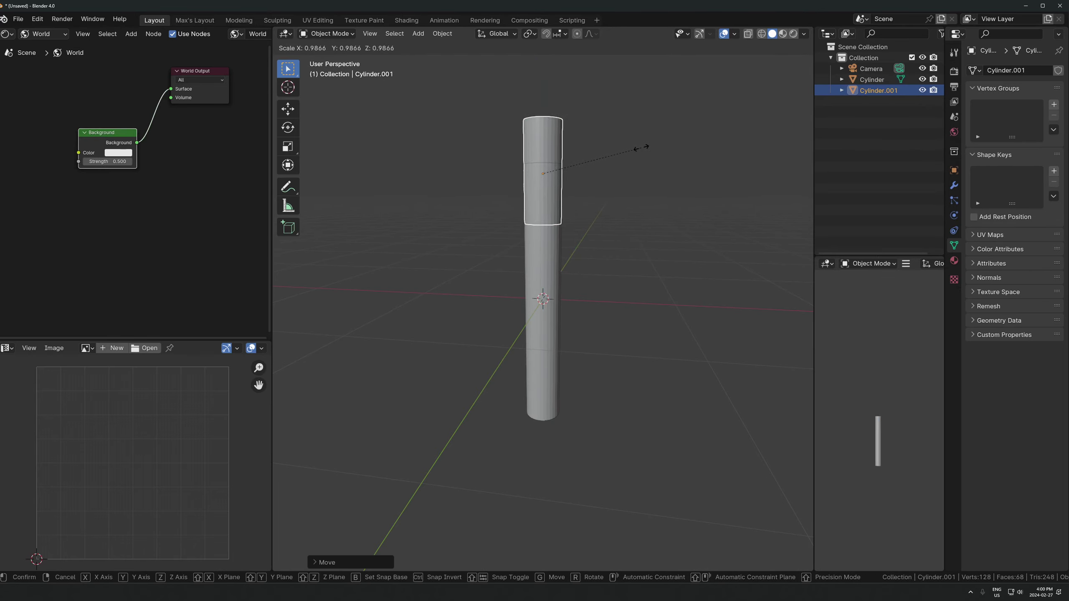
click(568, 173)
key(g)
key(z)
click(583, 172)
Widen the short copy in X and Y only, to about twice the shaft's diameter, as a cap.
key(s)
key(shift+z)
click(616, 181)
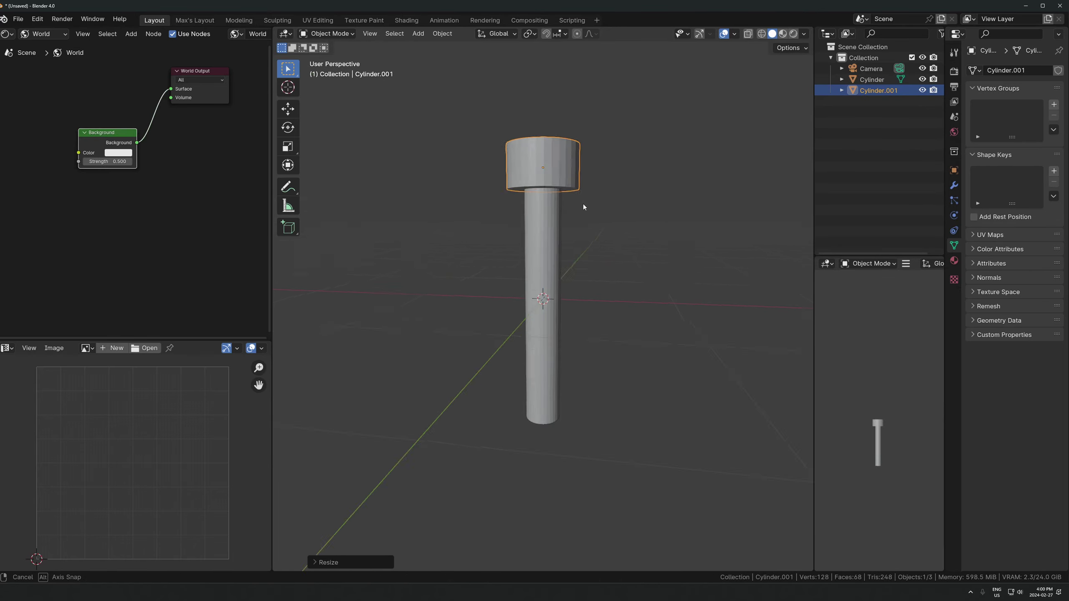
middle_drag(583, 204, 707, 149)
scroll(707, 149, up, 2)
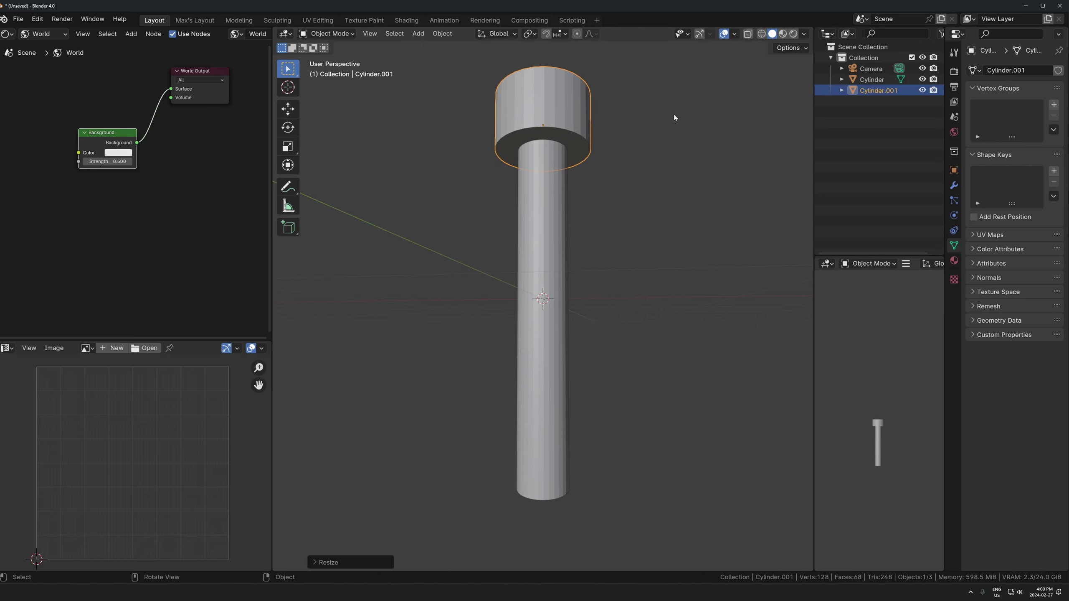
scroll(653, 209, up, 1)
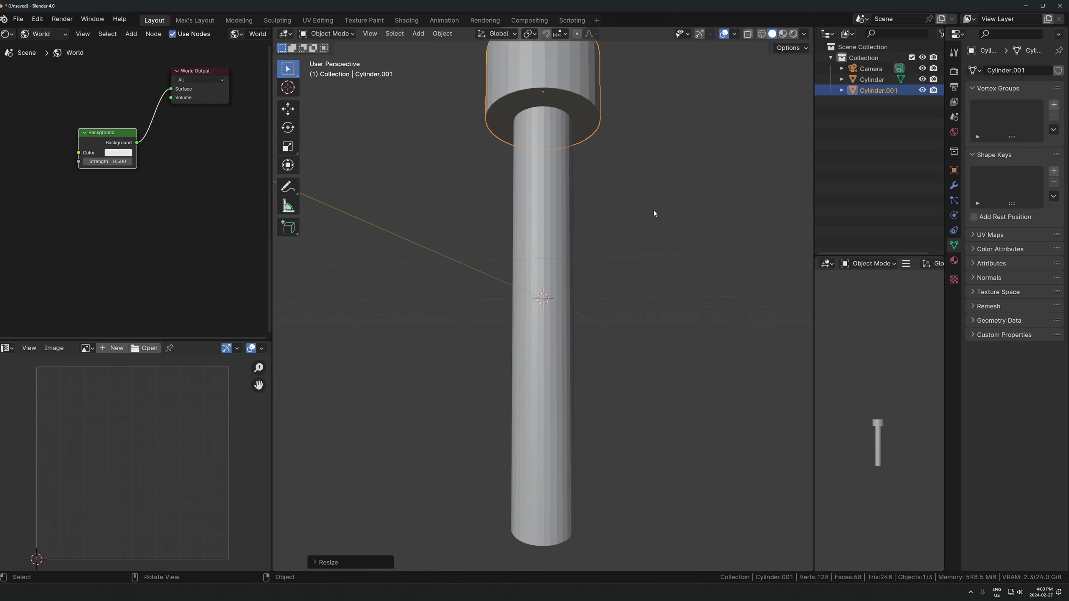
Flatten the cap further along Z and narrow it slightly in X and Y.
scroll(656, 208, down, 1)
key(s)
key(z)
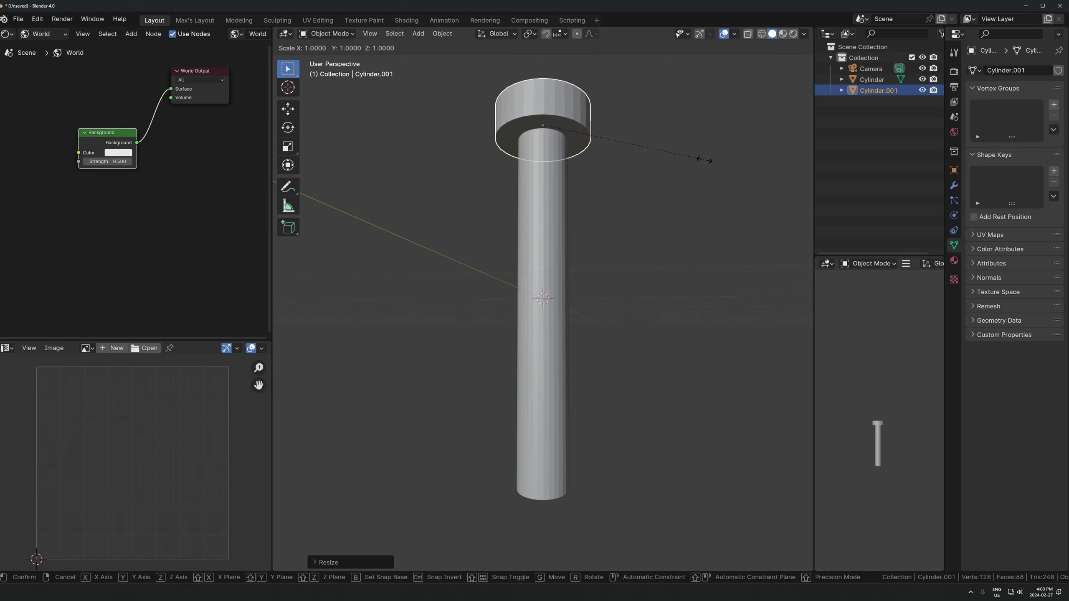
key(shift+z)
click(681, 161)
key(s)
key(z)
click(666, 149)
scroll(551, 252, up, 2)
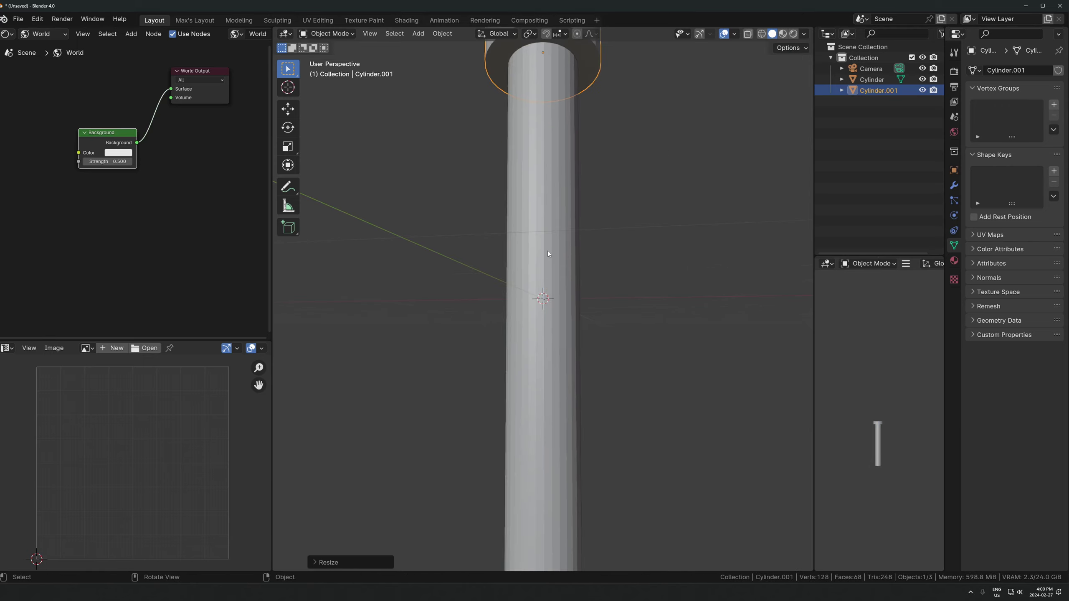
Examine the underside of the cap and where it meets the shaft from several angles.
key(KP_Decimal)
scroll(590, 255, down, 6)
shift+middle_drag(567, 292, 608, 303)
scroll(580, 250, up, 3)
key(Tab)
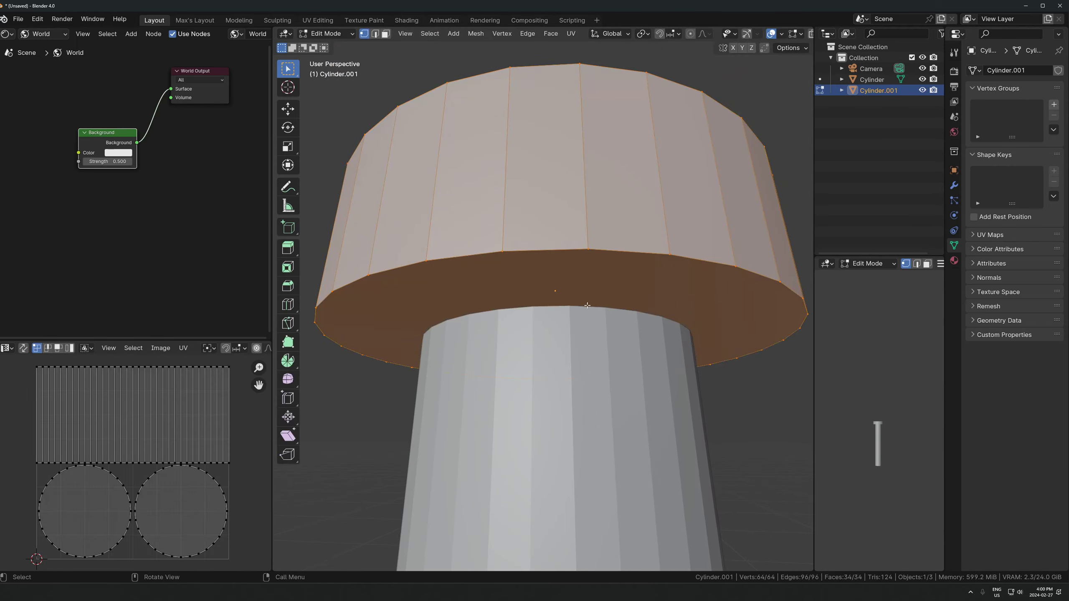
scroll(586, 306, up, 2)
key(2)
key(alt+a)
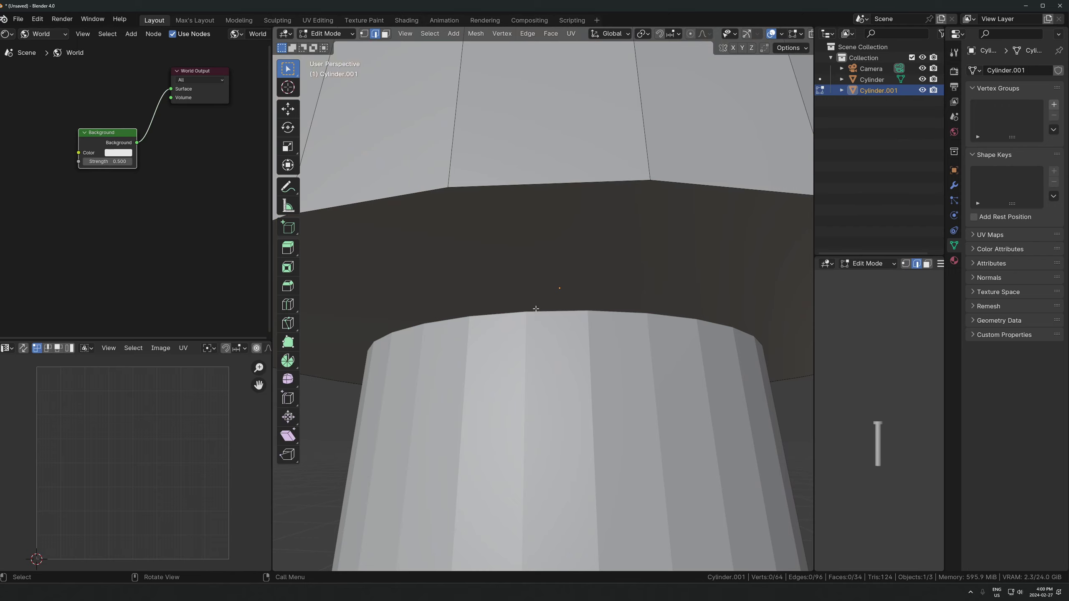
key(Tab)
scroll(587, 255, down, 4)
key(g)
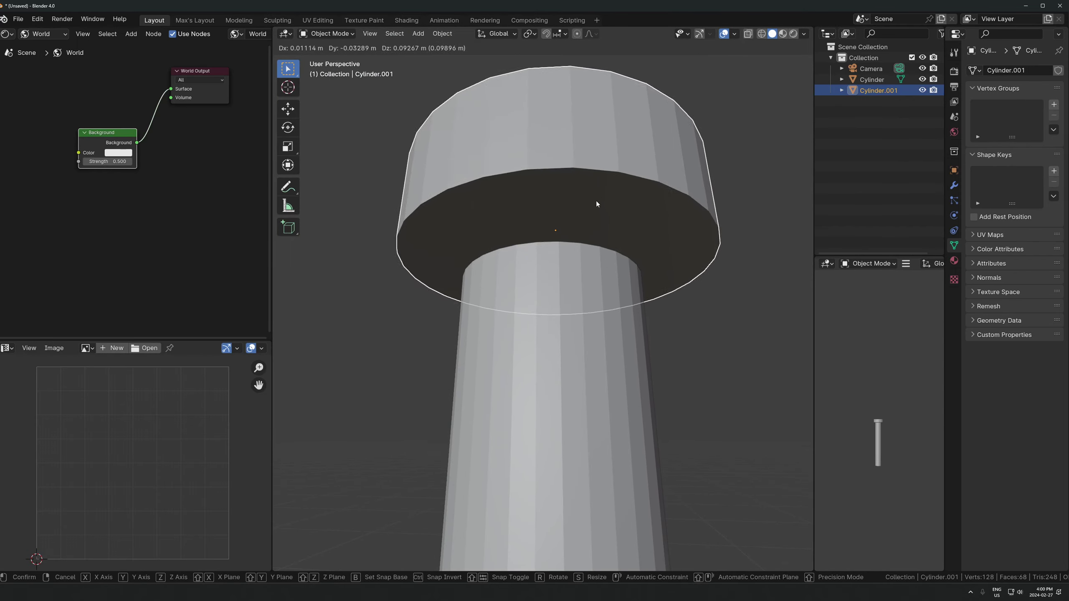
right_click(588, 235)
middle_drag(578, 309, 573, 232)
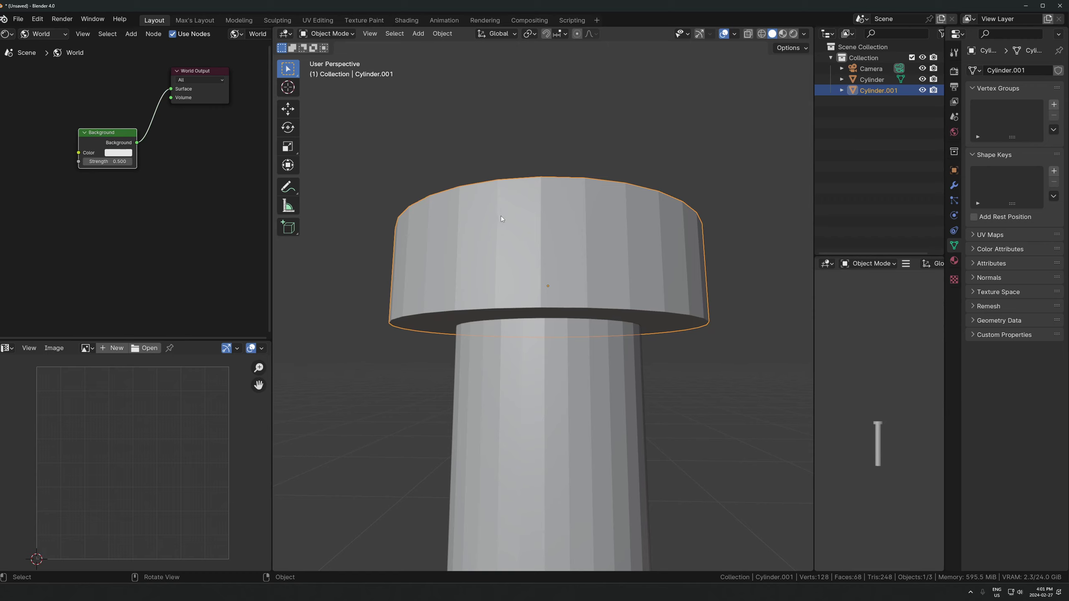
middle_drag(616, 298, 533, 228)
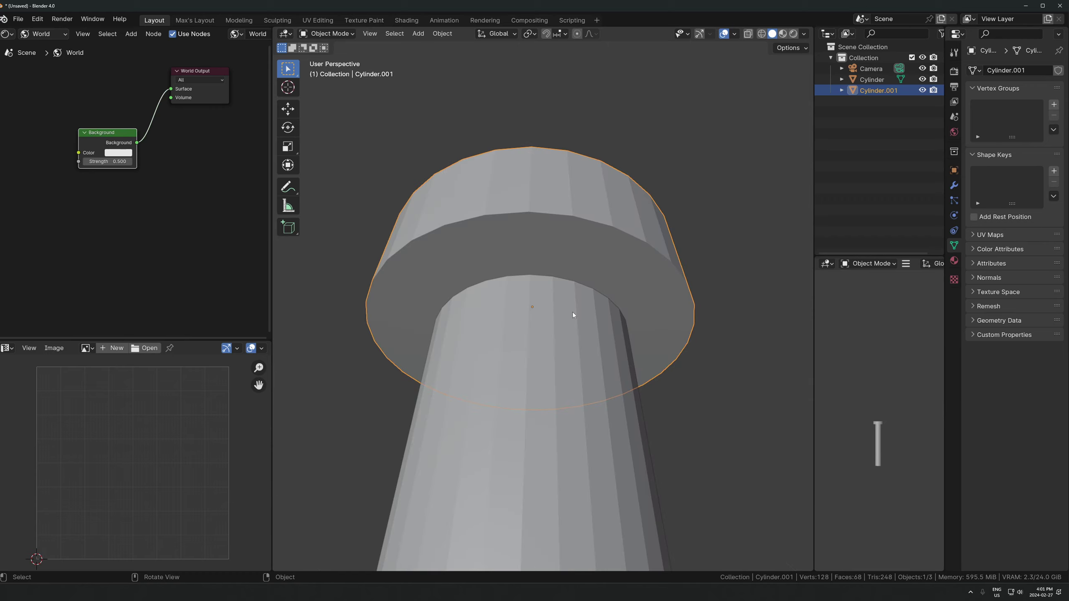
middle_drag(627, 222, 621, 247)
Select the cap's ring of side faces and scale it in X and Y only to about 0.91.
key(Tab)
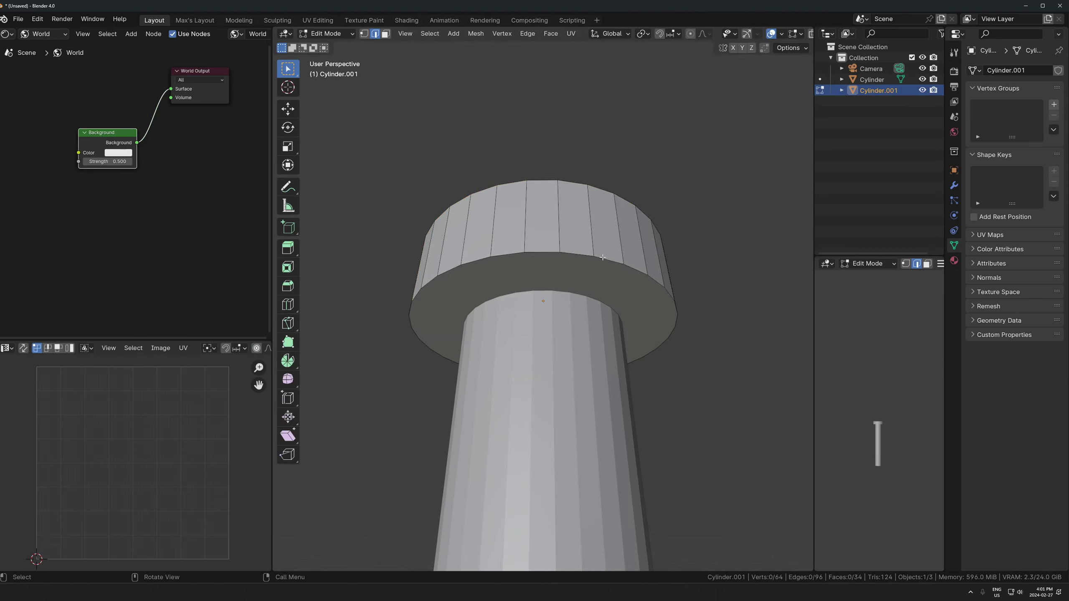
key(Tab)
key(Tab)
key(3)
alt+click(562, 251)
key(s)
key(shift+z)
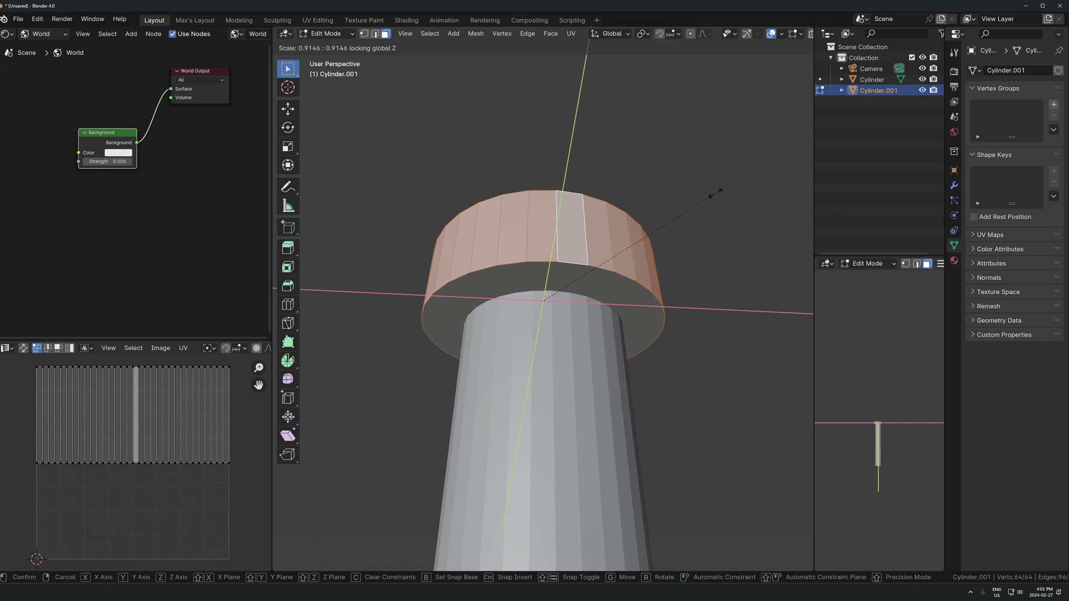
click(713, 194)
Try out edge loop selection on the cap's bottom rim and toggle X-ray view.
middle_drag(630, 278, 576, 285)
key(2)
alt+click(566, 258)
middle_drag(677, 247, 695, 286)
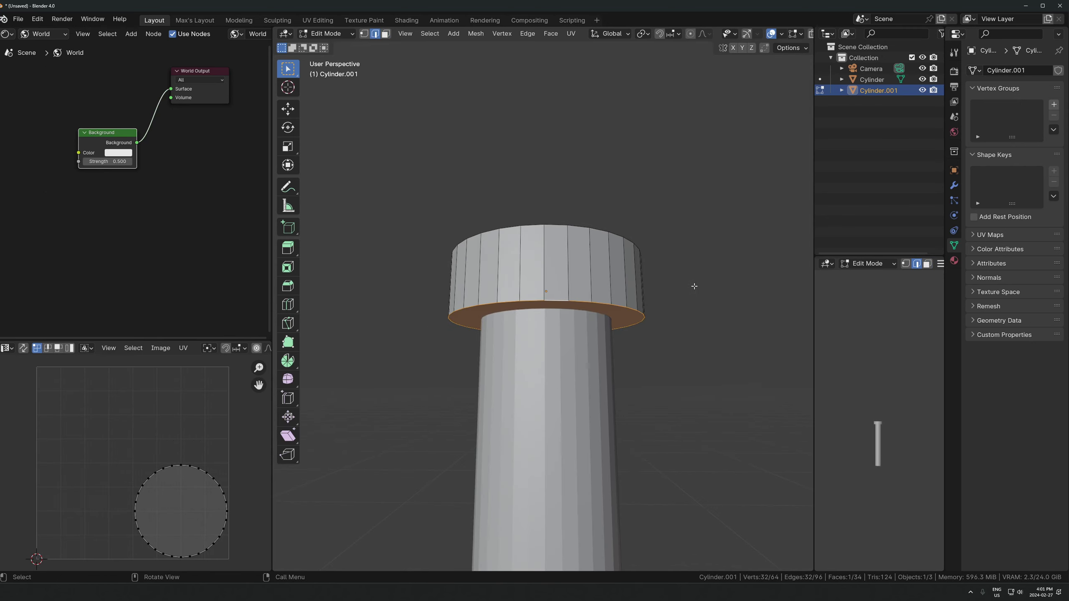
key(alt+a)
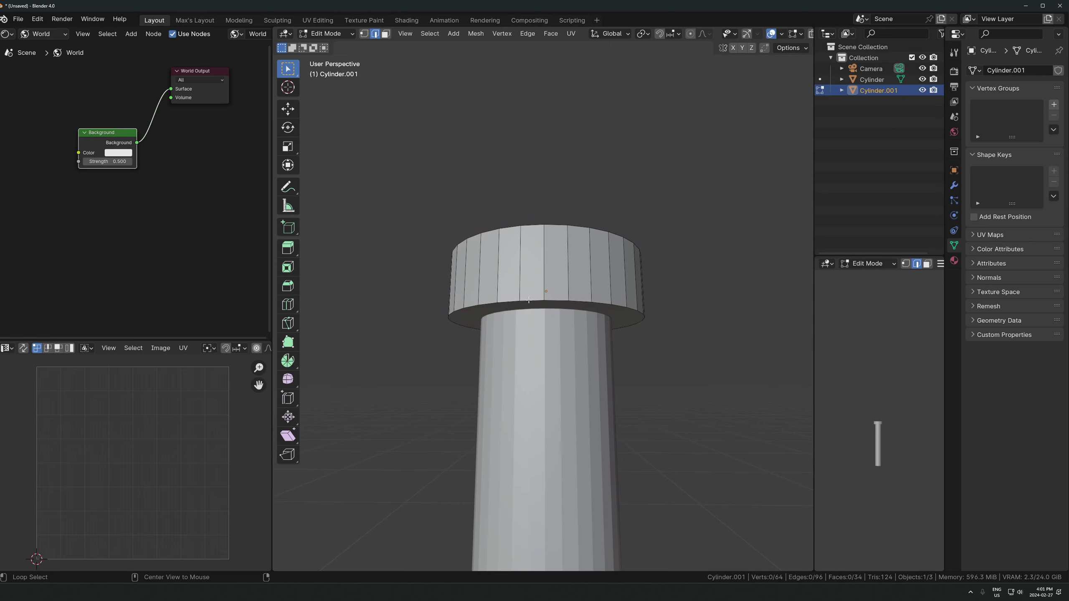
alt+click(529, 300)
key(alt+z)
key(alt+z)
Add one centred horizontal loop cut around the cap and select a single edge on it.
middle_drag(568, 303, 592, 334)
key(ctrl+r)
click(596, 352)
right_click(596, 352)
alt+click(553, 284)
click(553, 285)
click(553, 249)
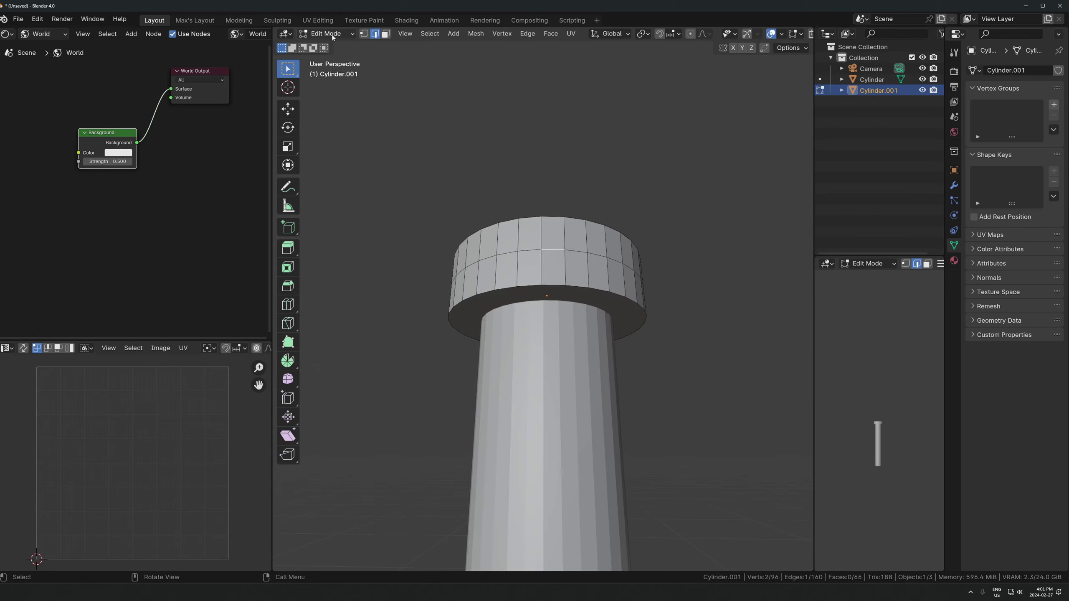
Display the model in wireframe shading and select individual edges on the cap.
click(529, 245)
key(alt+z)
key(shift+z)
key(alt+z)
click(530, 244)
mouse_move(582, 224)
middle_down()
mouse_move(580, 241)
mouse_move(540, 257)
mouse_move(559, 281)
middle_up()
scroll(549, 317, up, 5)
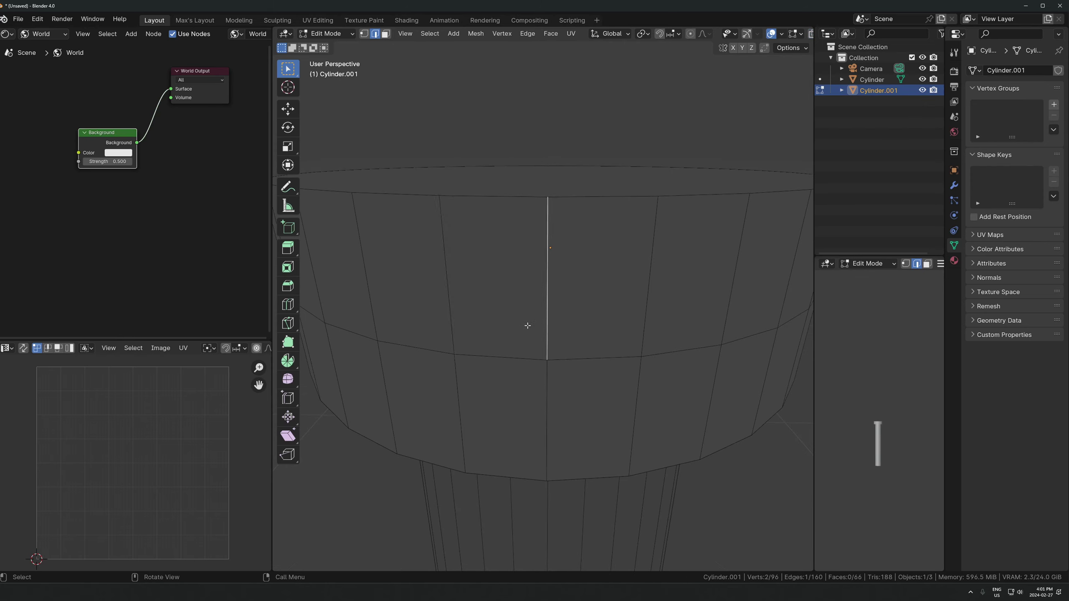
scroll(501, 354, down, 6)
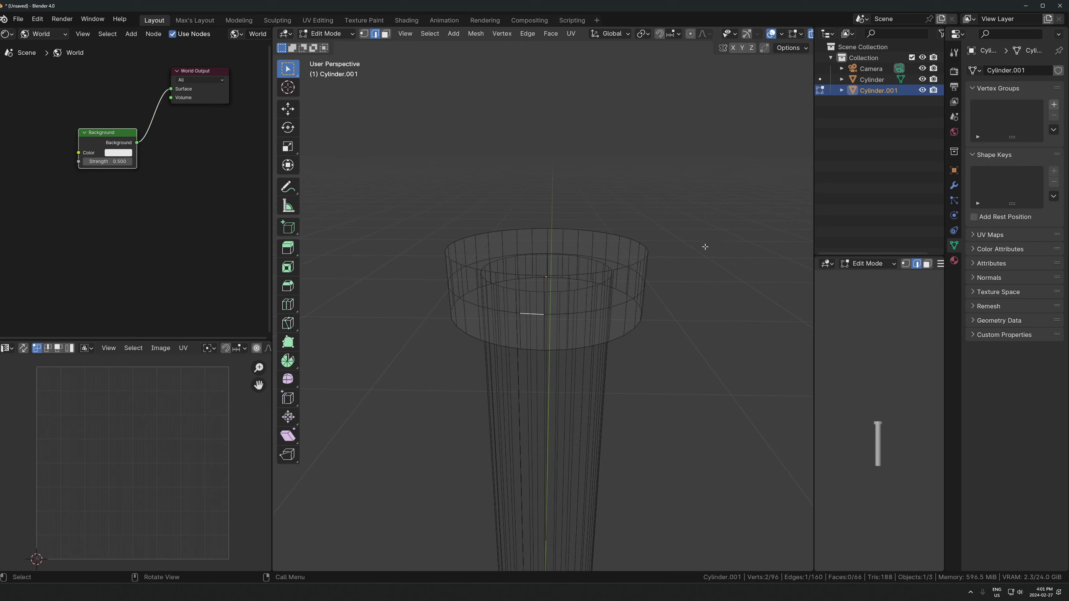
Return the view from wireframe, select the horizontal edge loop around the middle of the cap and dissolve it.
key(shift+z)
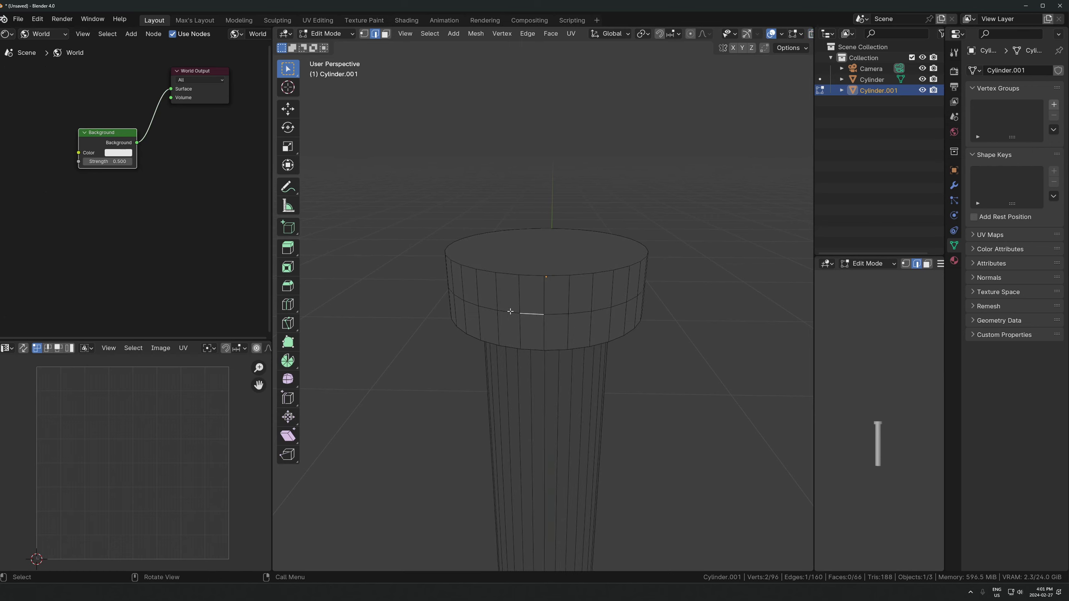
key(alt)
alt+click(531, 312)
key(shift+z)
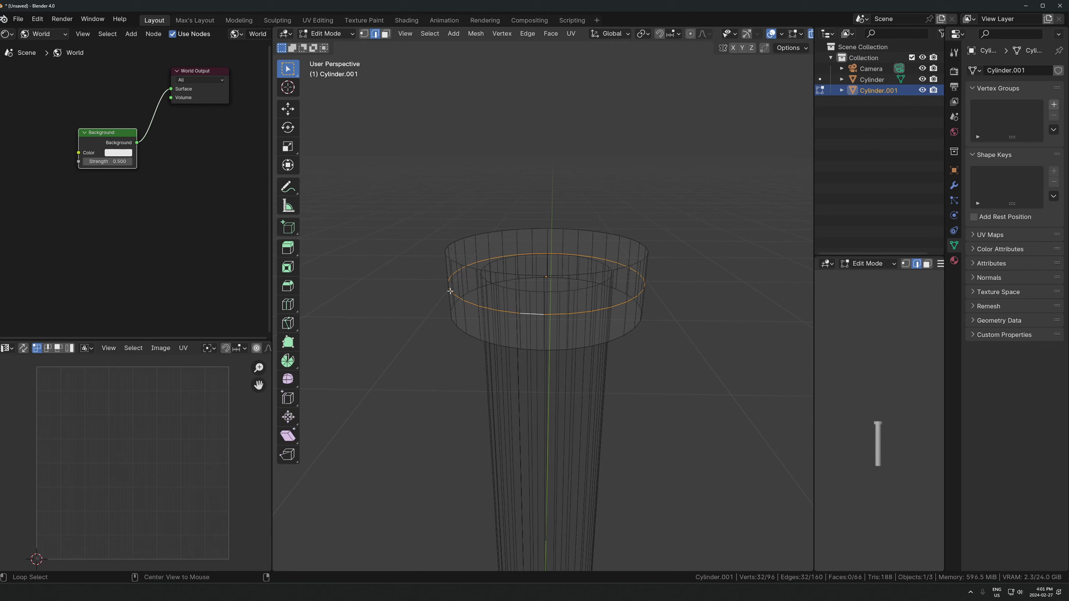
key(shift+z)
scroll(534, 345, up, 3)
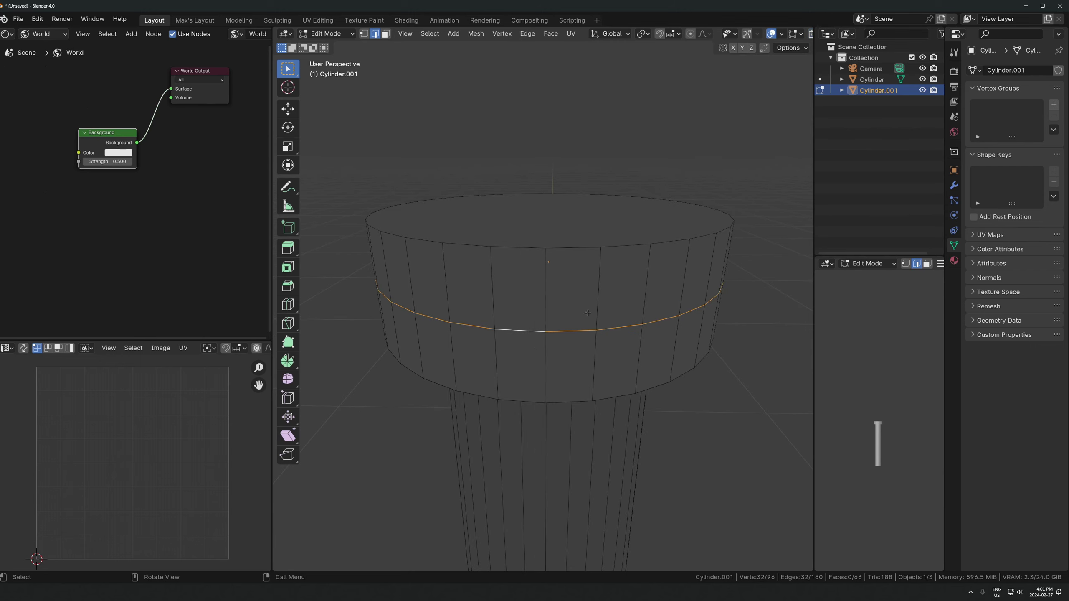
click(533, 329)
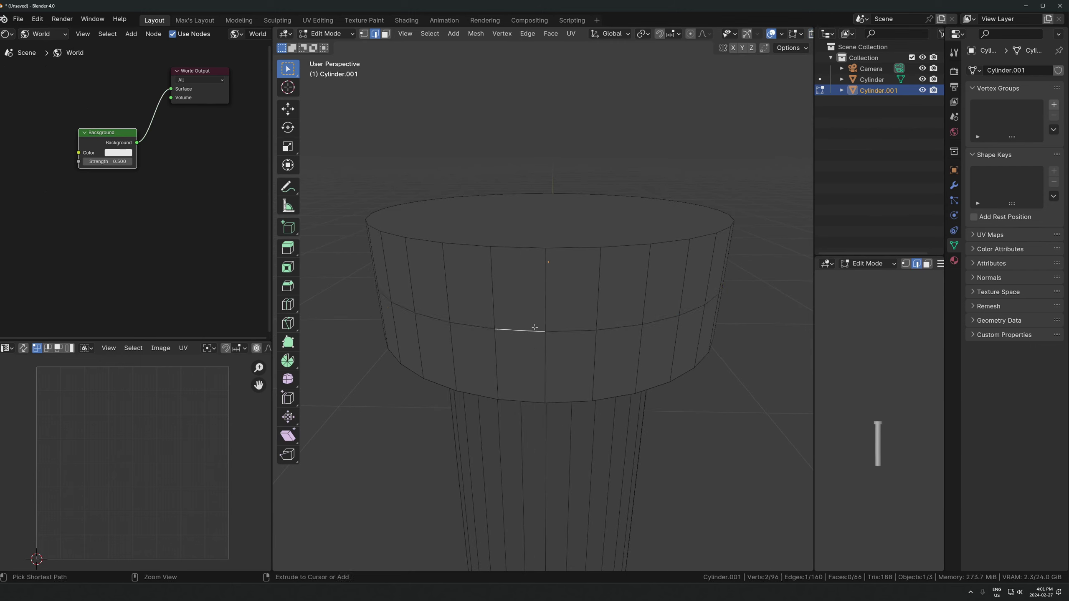
alt+click(528, 331)
key(ctrl+x)
Select the edge loop around the cap's bottom rim and apply the cap object's scale, returning to mesh editing.
middle_drag(577, 334, 534, 244)
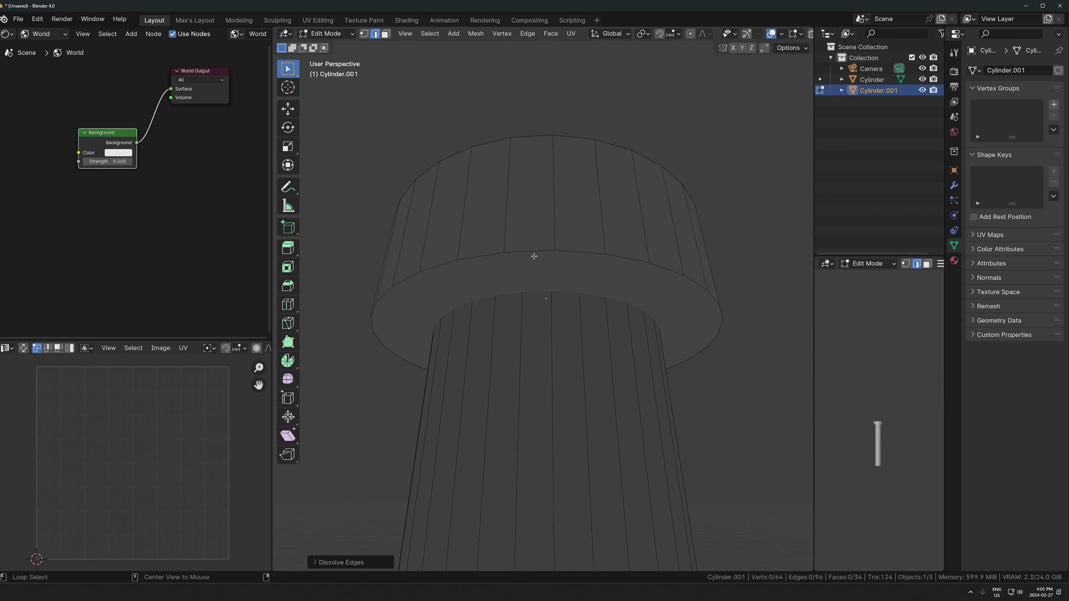
alt+click(534, 255)
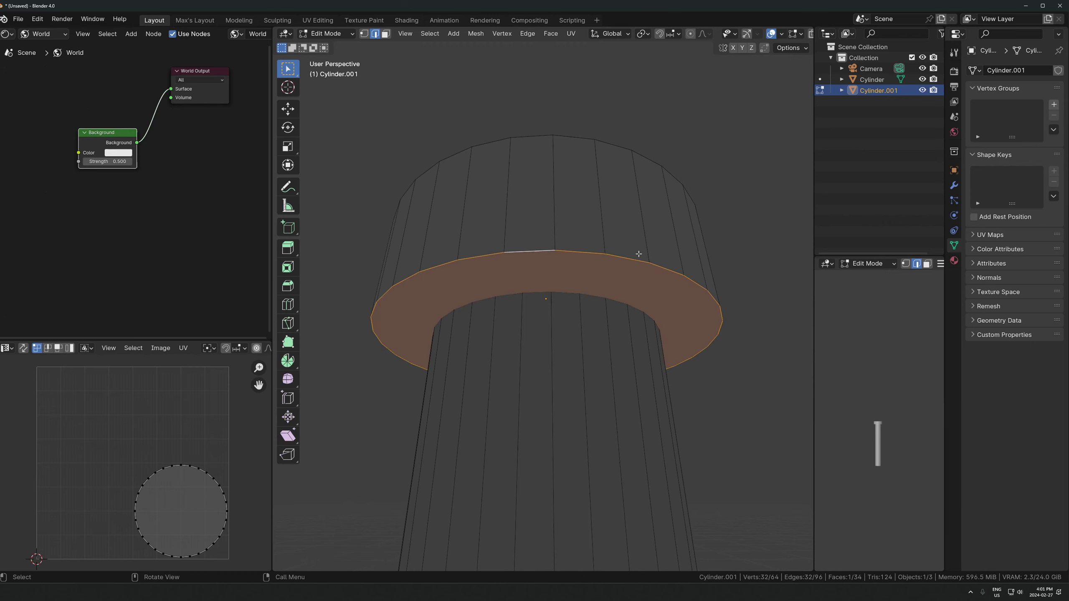
key(Tab)
key(ctrl+a)
click(575, 243)
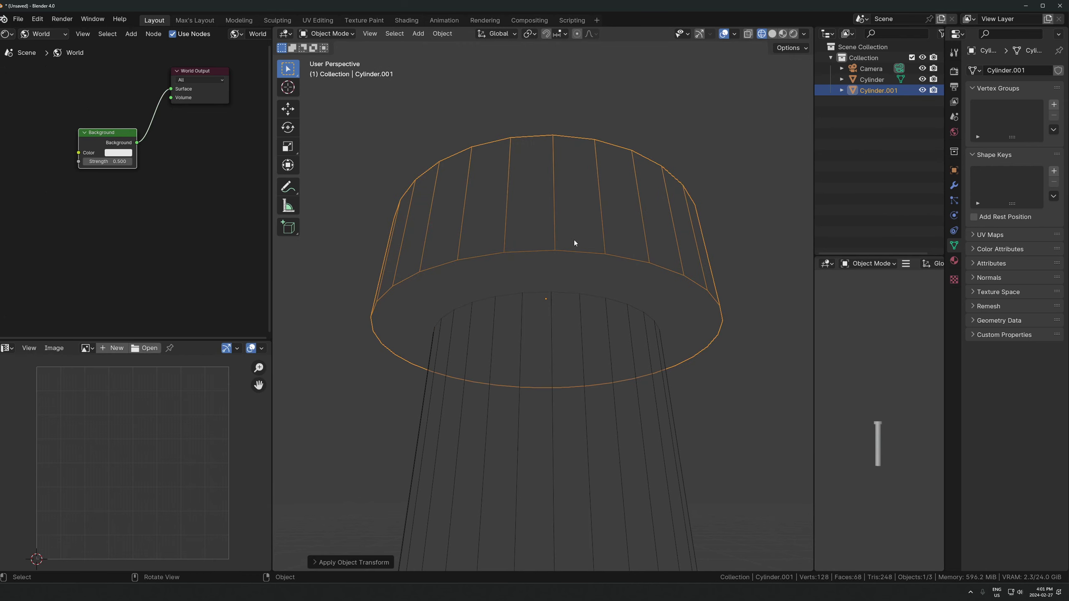
key(ctrl+a)
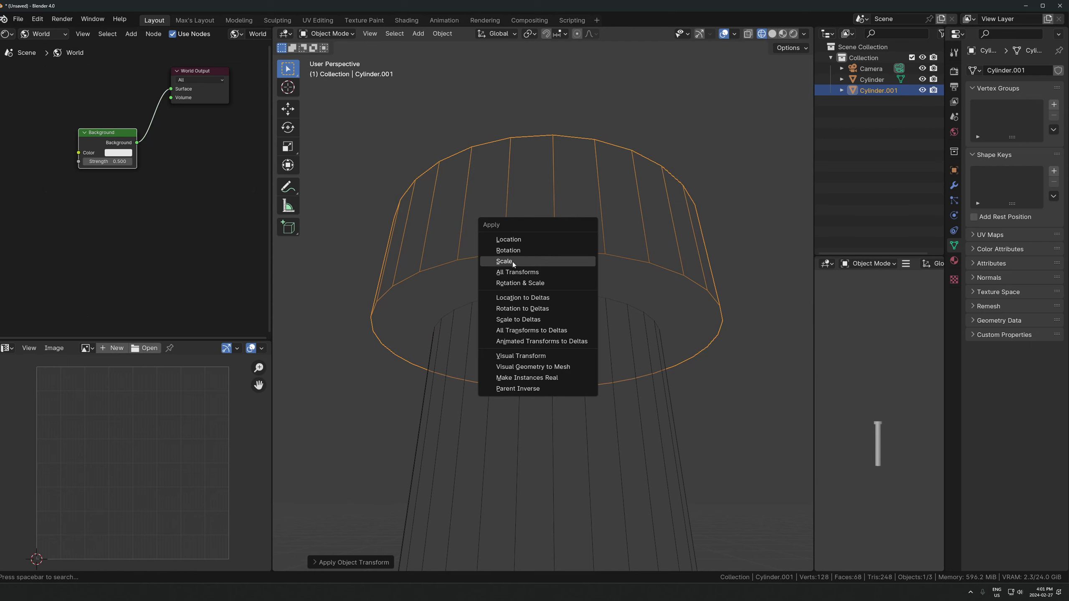
click(513, 260)
key(Tab)
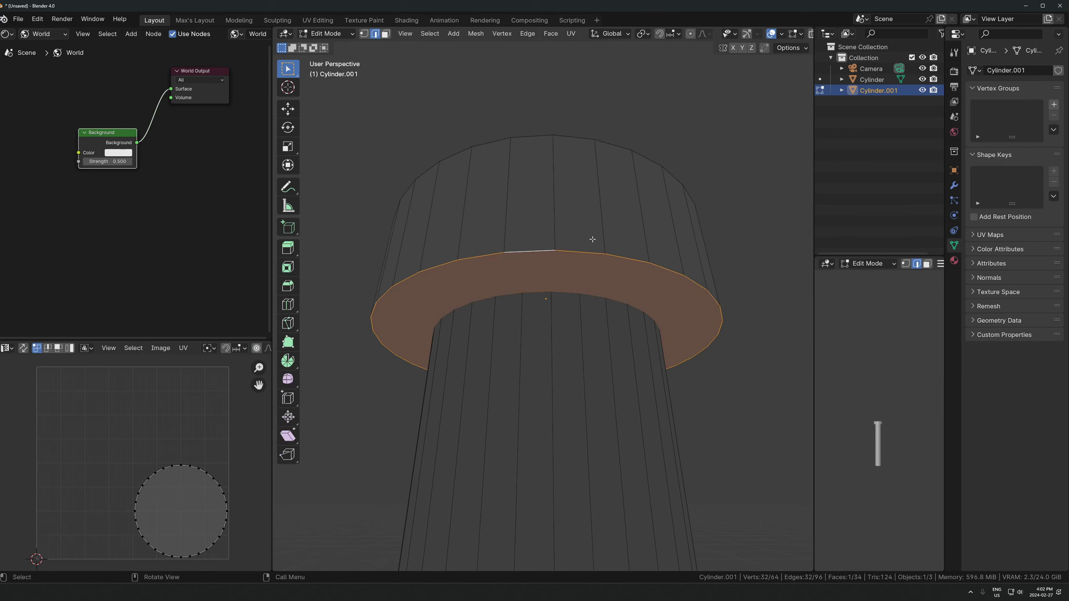
Try an 8-segment bevel on the cap's bottom rim and undo it.
key(ctrl+b)
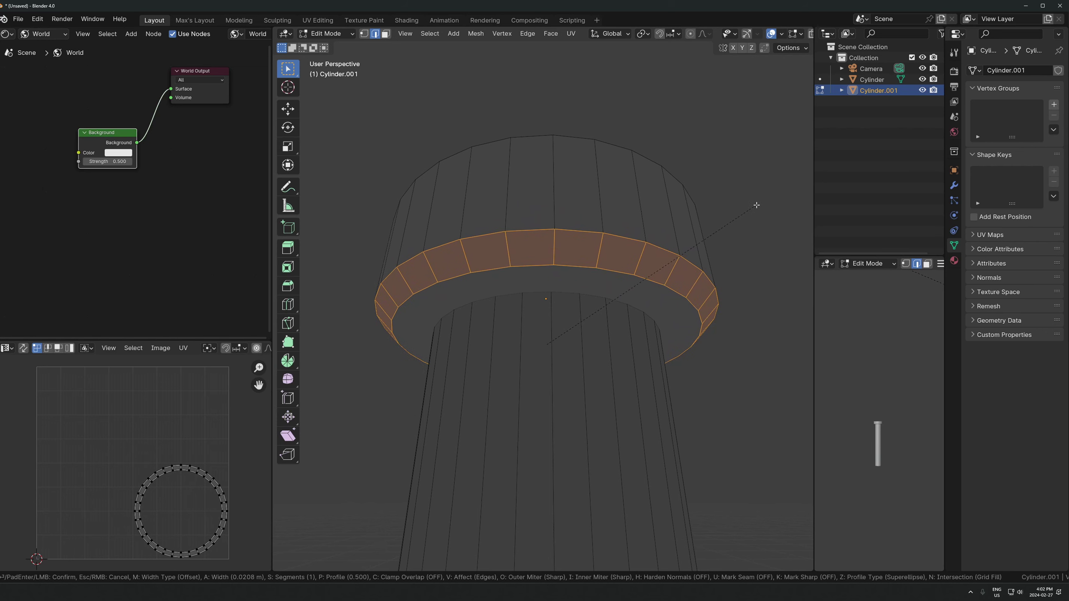
scroll(755, 204, up, 7)
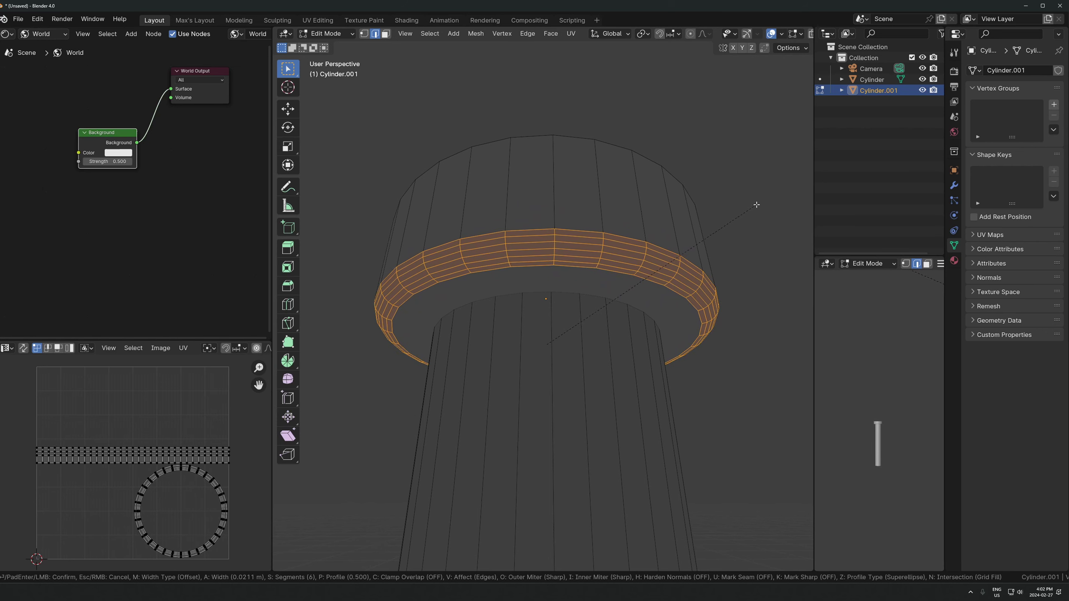
click(784, 171)
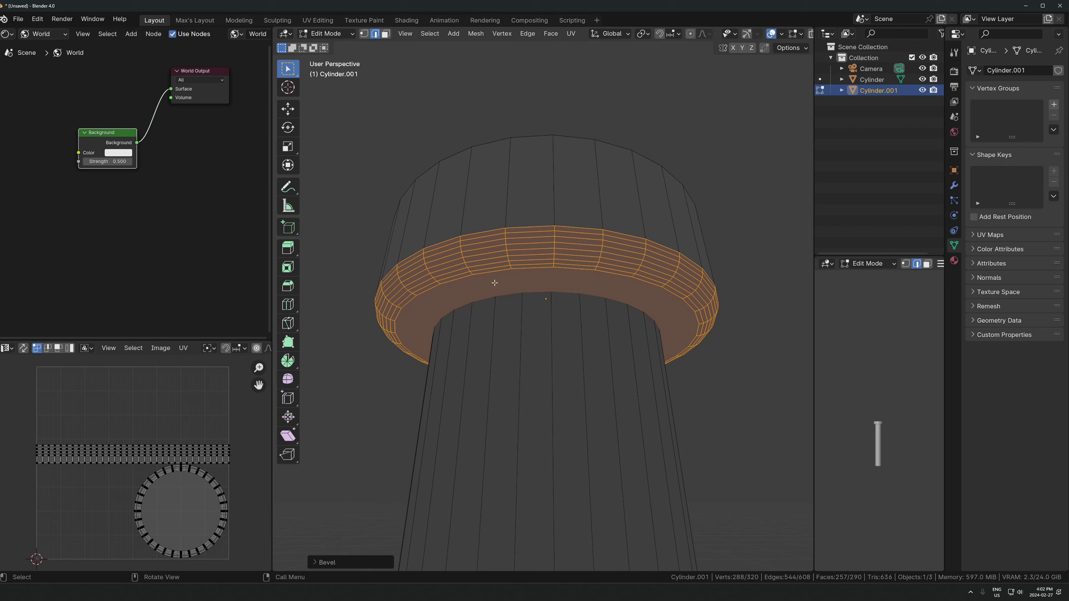
key(alt+a)
key(ctrl+z)
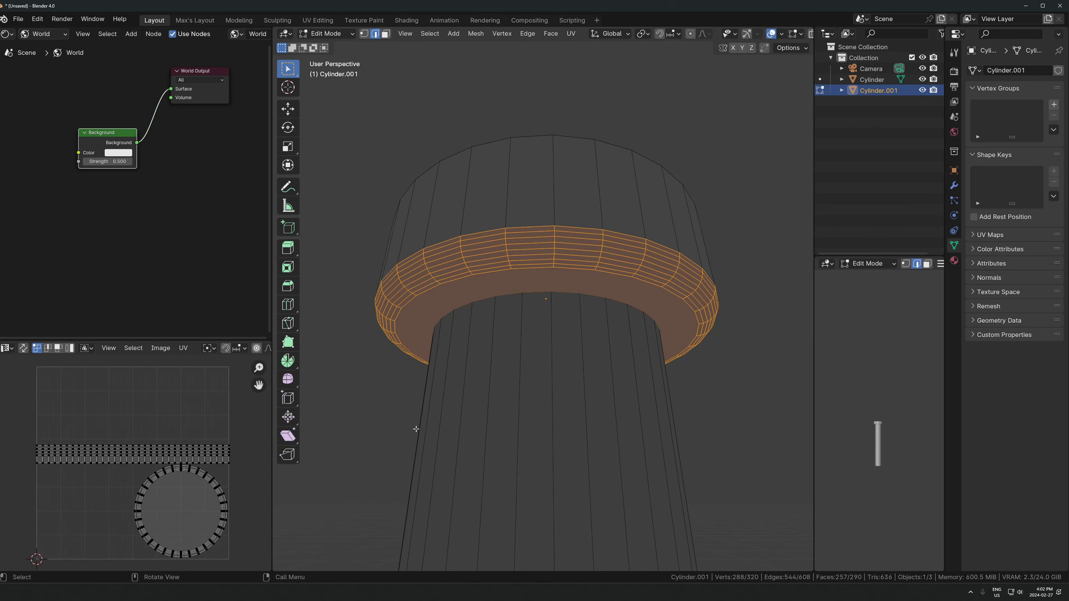
key(ctrl+z)
Bevel the cap's bottom rim about 0.022 m wide with 8 segments and set the profile type to Custom.
key(ctrl+b)
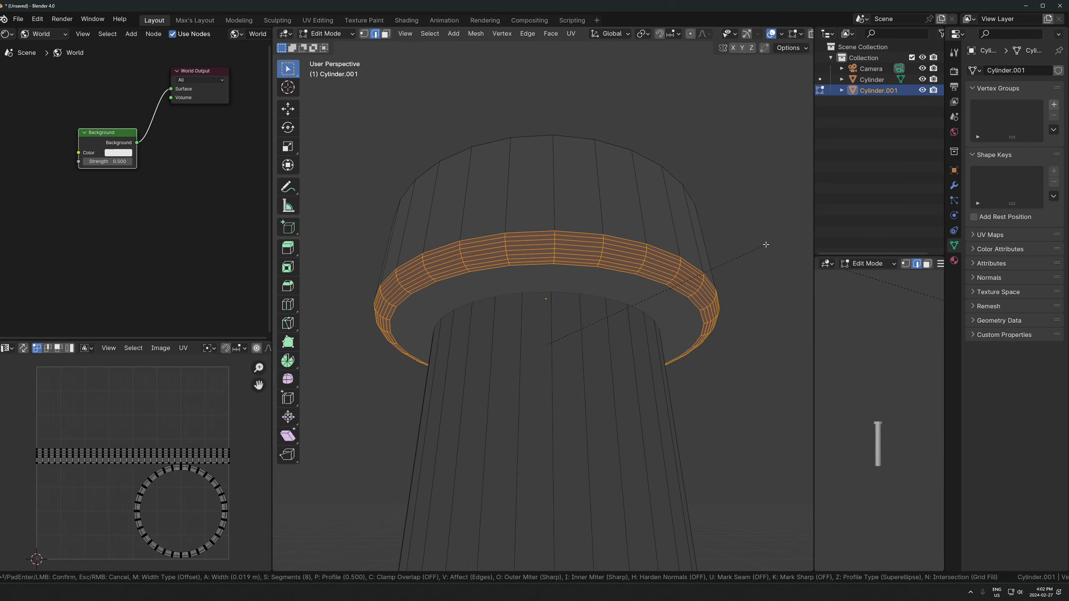
click(777, 241)
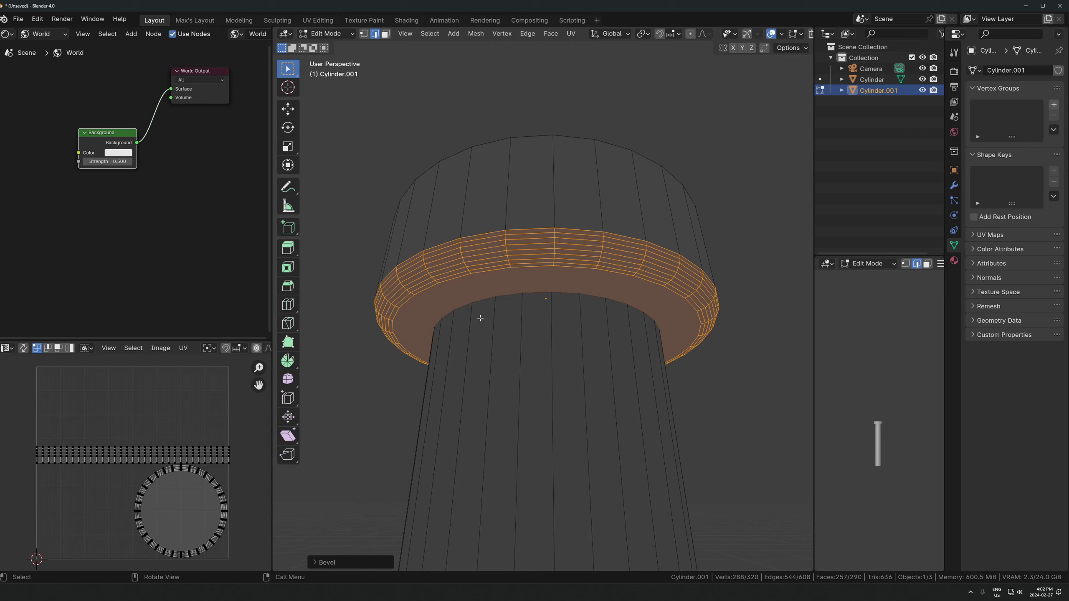
click(324, 562)
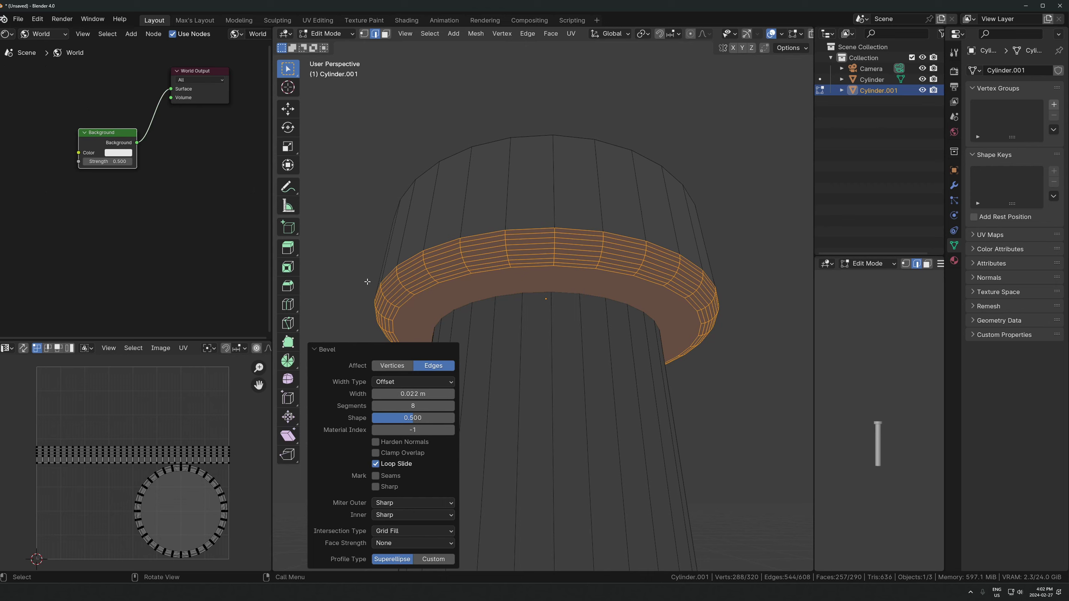
middle_drag(470, 196, 405, 322)
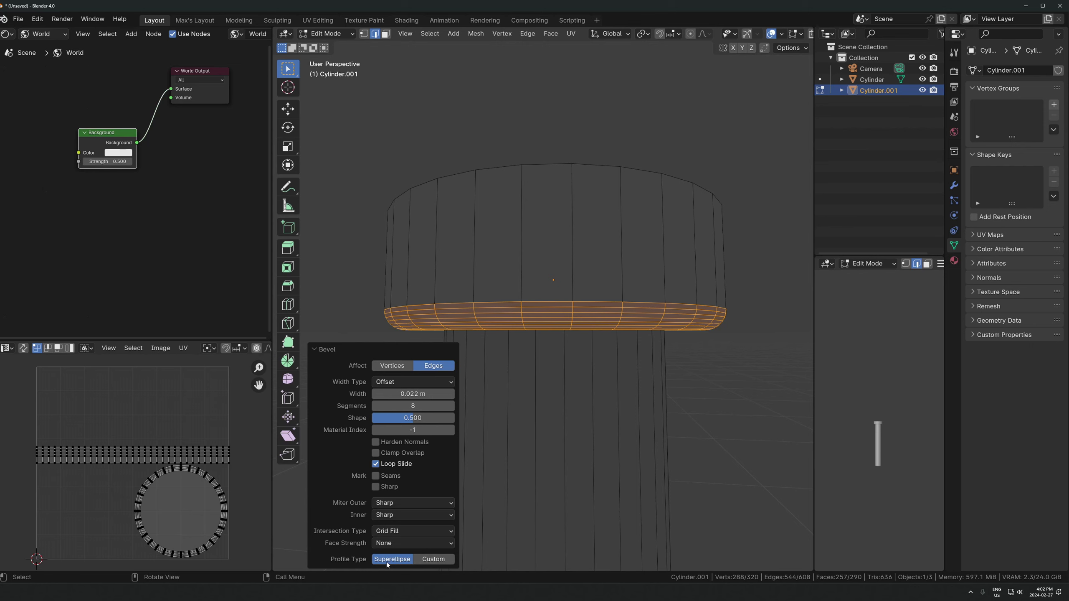
click(432, 560)
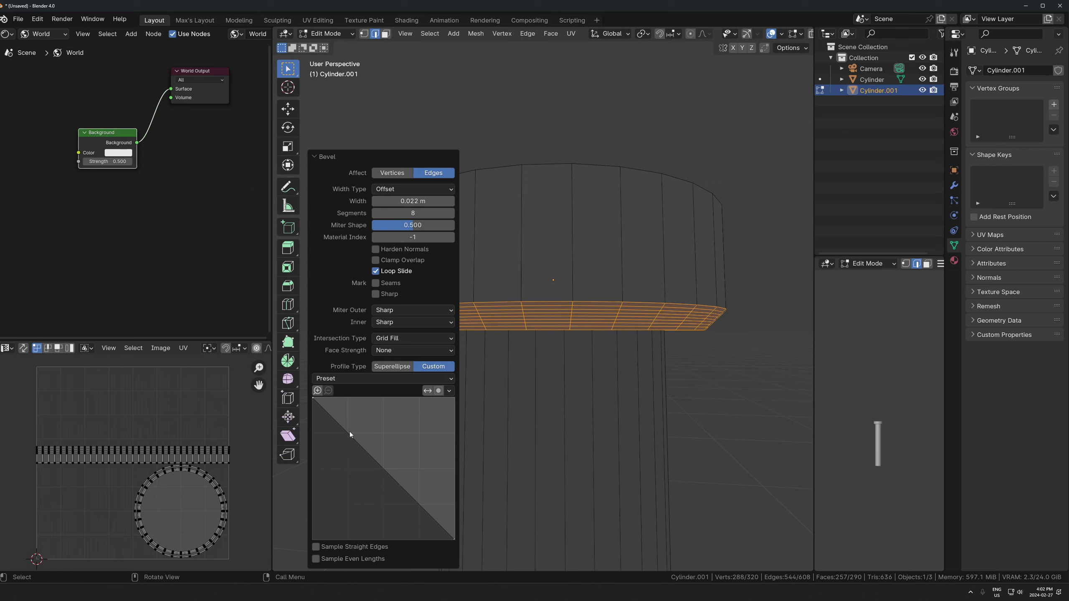
Shape the bevel's custom profile into a wavy, stepped molding curve with five control points between its ends.
click(348, 380)
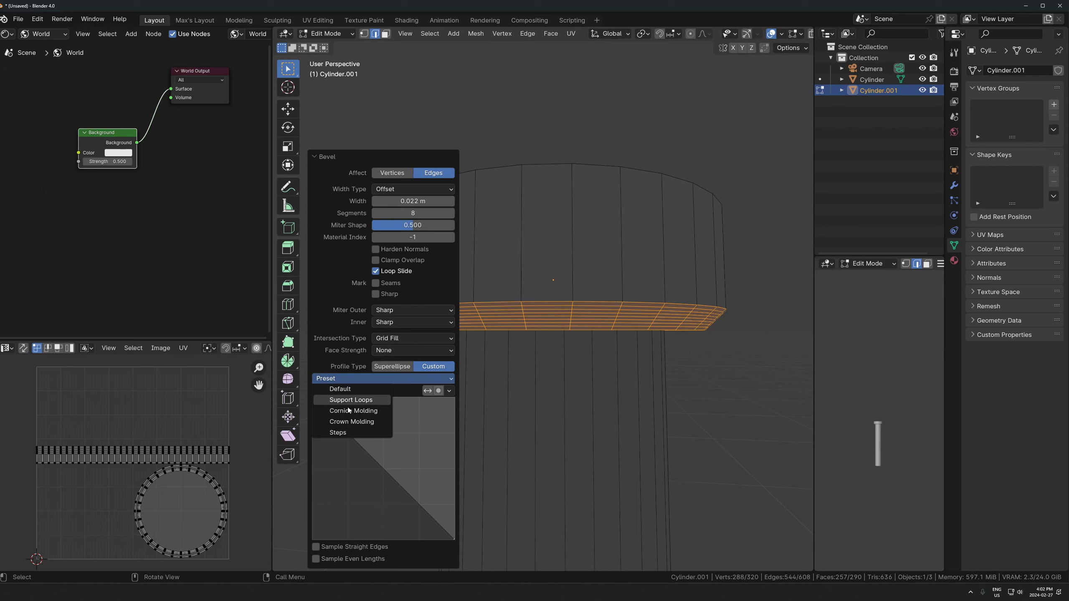
drag(341, 426, 416, 495)
middle_drag(505, 361, 488, 356)
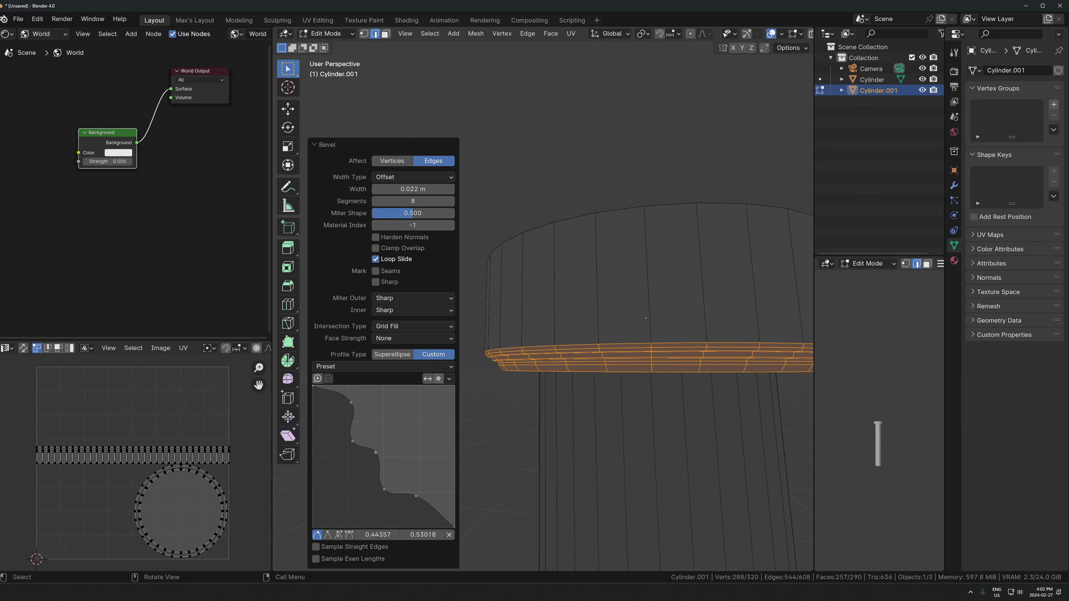
mouse_move(375, 452)
mouse_down()
mouse_move(353, 469)
mouse_move(376, 455)
mouse_up()
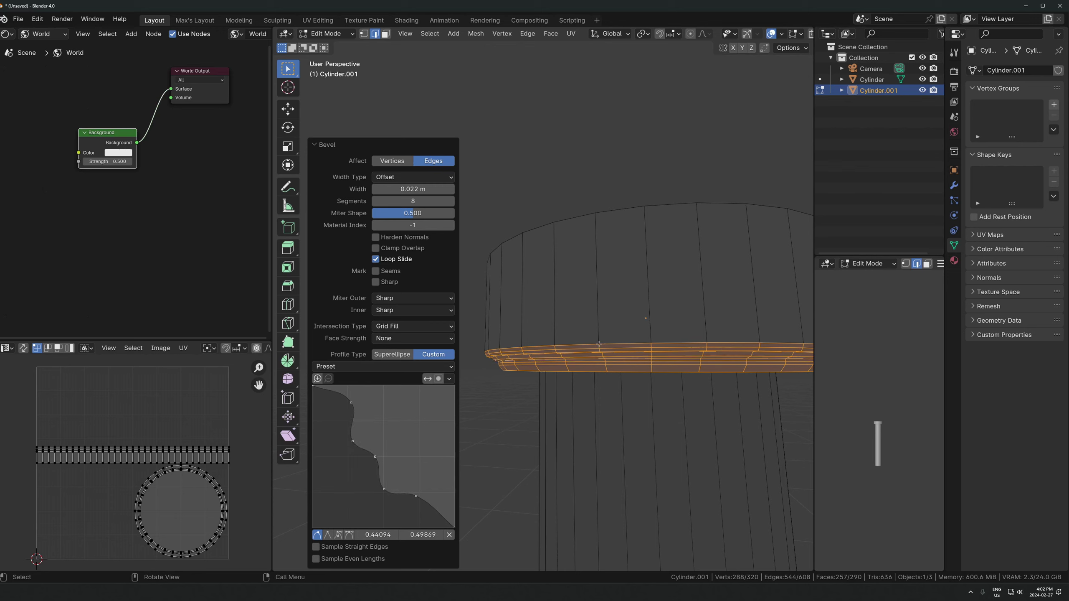
Try the rim bevel with 10 segments and go back to 8.
click(451, 202)
click(451, 202)
middle_drag(631, 349, 651, 310)
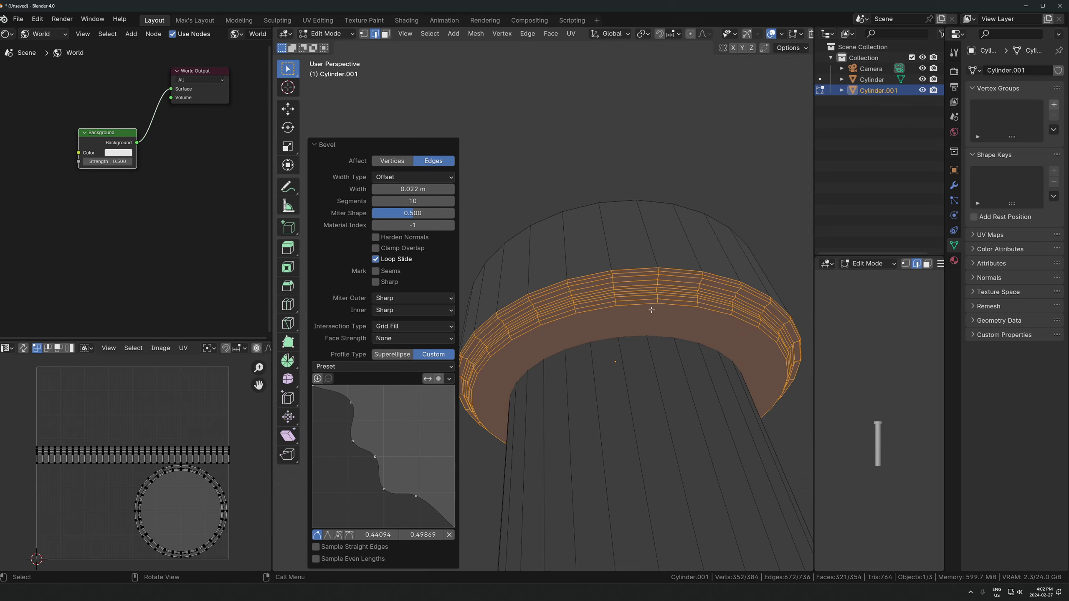
ctrl+scroll(413, 200, down, 2)
middle_drag(580, 250, 588, 307)
middle_drag(638, 356, 648, 370)
scroll(653, 351, down, 2)
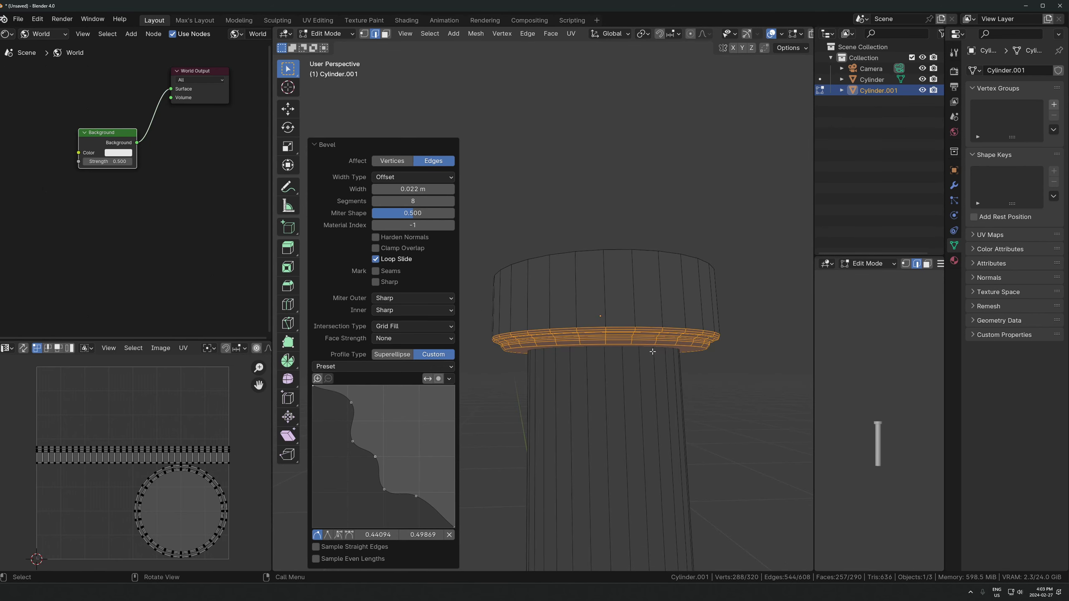
Fine-tune the lower control points of the bevel profile, placing one at about 0.546, 0.307.
click(421, 495)
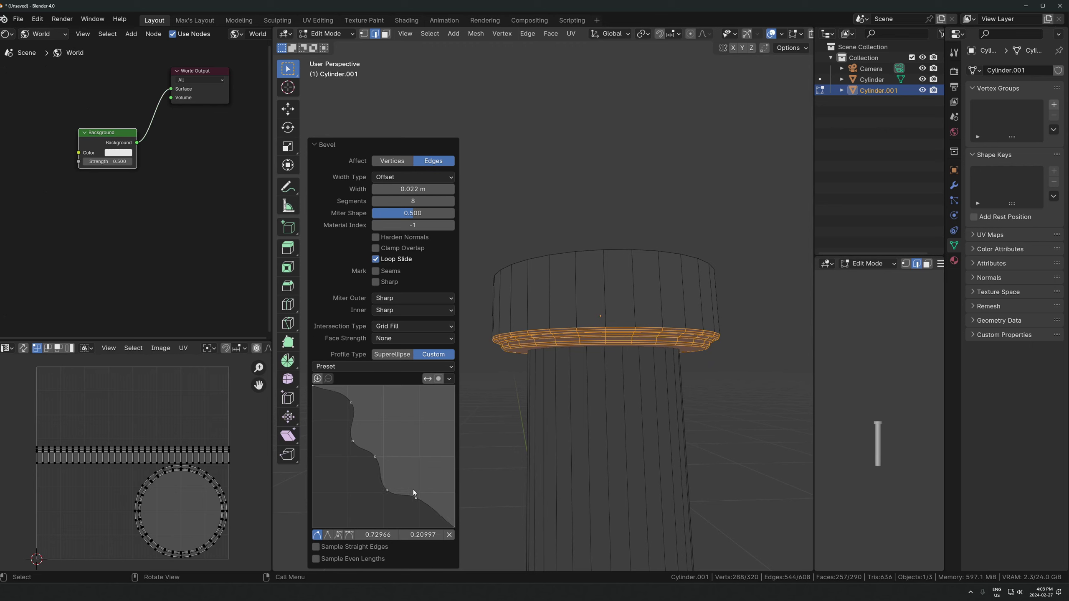
click(375, 457)
drag(416, 497, 391, 487)
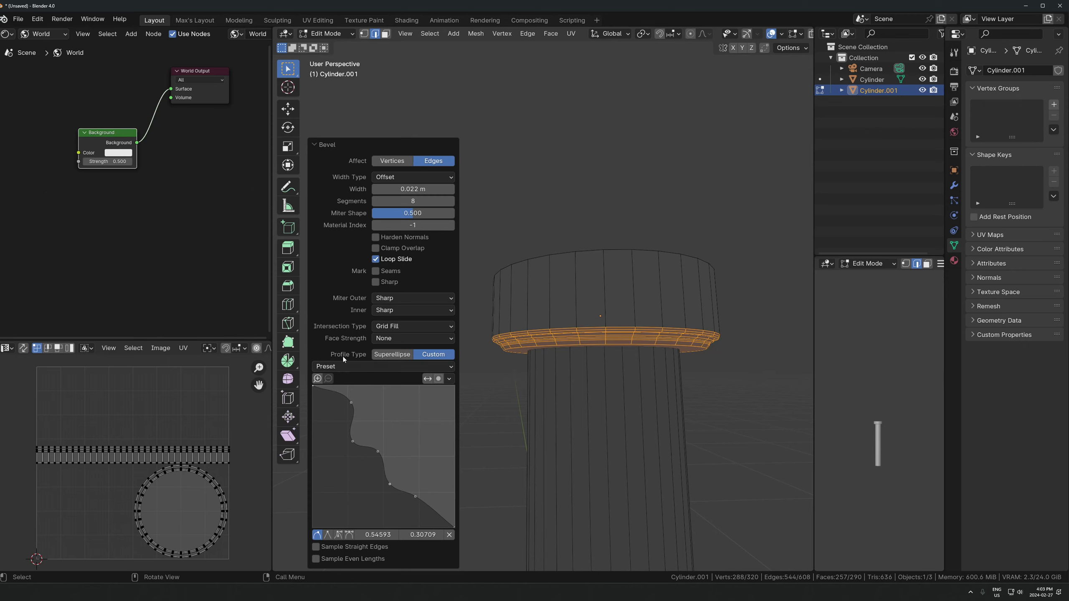
Leave mesh editing, deselect the cap and display the pillar in solid shading to check the beveled rim.
key(Tab)
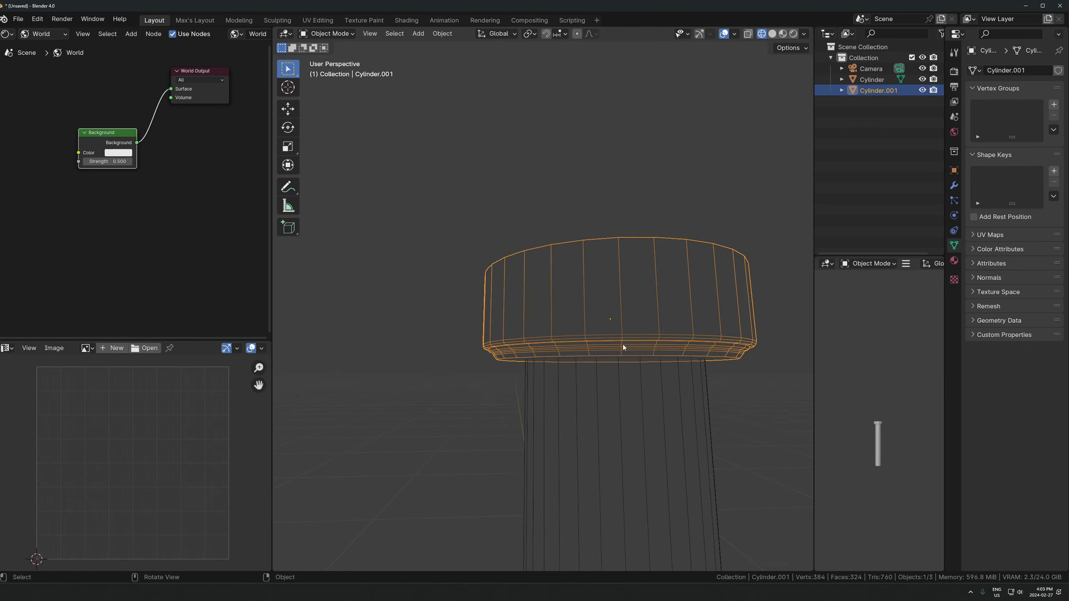
click(420, 221)
middle_drag(539, 446, 544, 348)
key(shift+z)
key(alt+z)
mouse_move(532, 289)
middle_down()
mouse_move(603, 434)
mouse_move(586, 283)
middle_up()
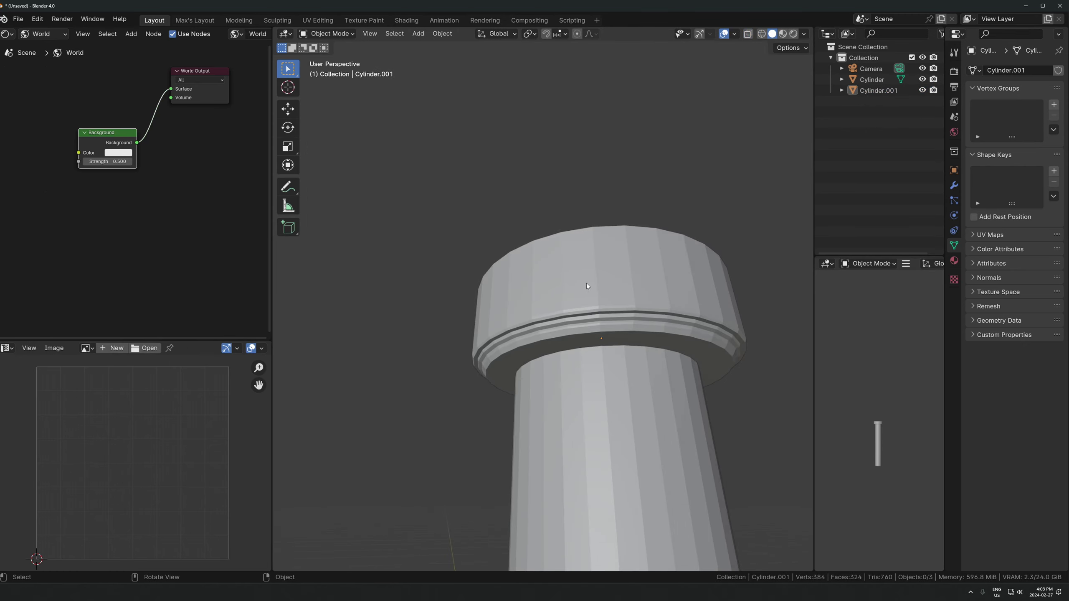
Add one centred horizontal loop cut around the cap's side faces above the beveled rim.
scroll(586, 283, down, 1)
shift+middle_drag(561, 330, 539, 260)
click(540, 261)
key(Tab)
key(ctrl+r)
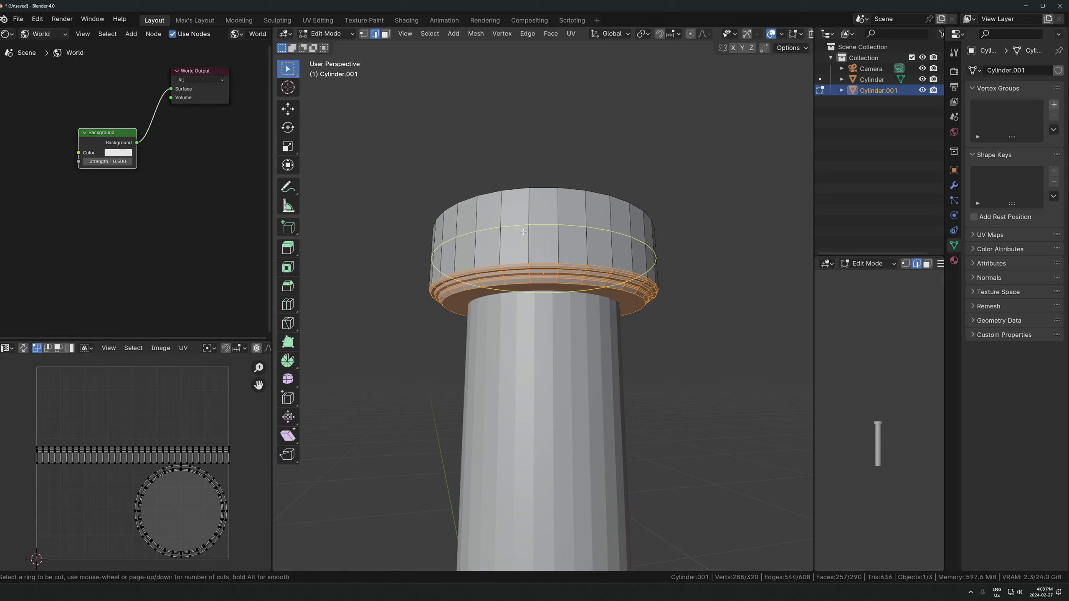
click(524, 231)
right_click(524, 232)
Select the cap's upper ring of side faces, extrude it in place and scale it outward in X and Y only.
key(3)
alt+click(526, 210)
middle_drag(648, 311, 651, 377)
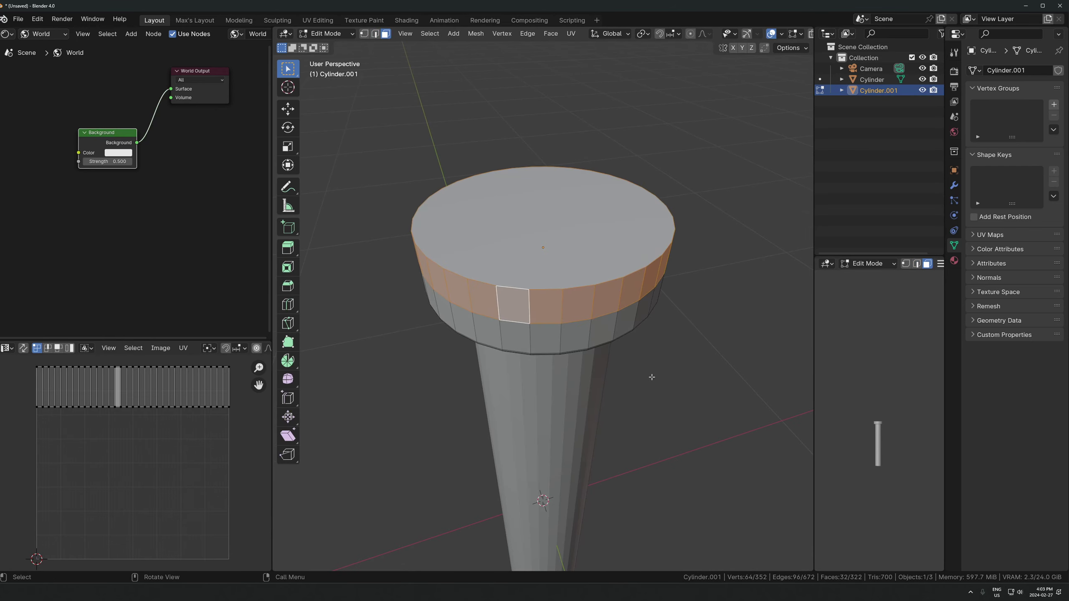
key(e)
right_click(718, 251)
key(s)
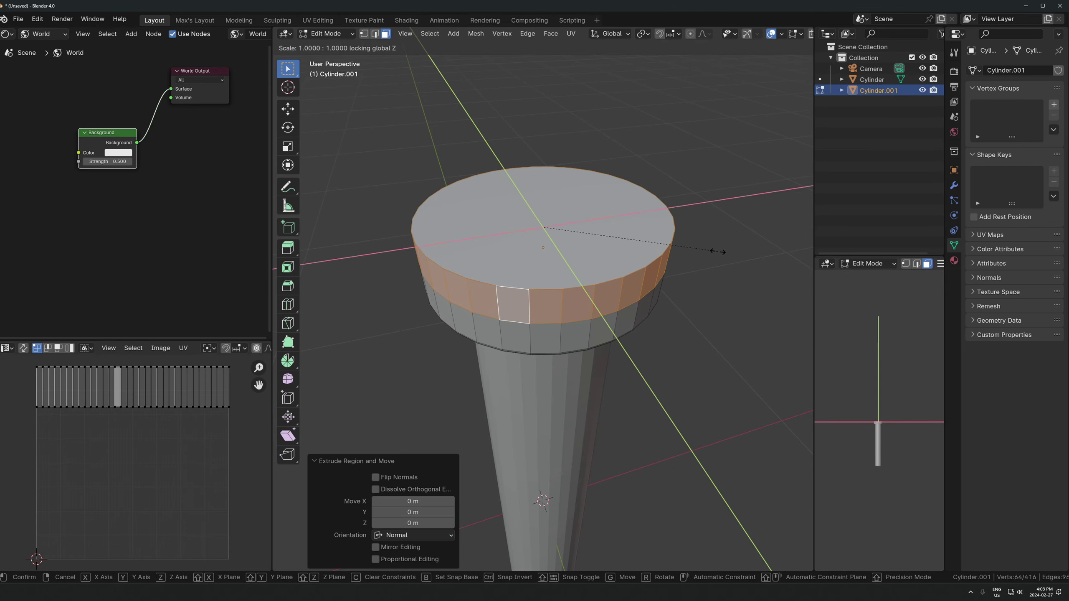
click(618, 339)
Bevel the lower outer edge loop of the cap's upper band about 0.012 m wide with 8 segments and the custom profile.
middle_drag(618, 339, 522, 210)
key(2)
alt+click(521, 209)
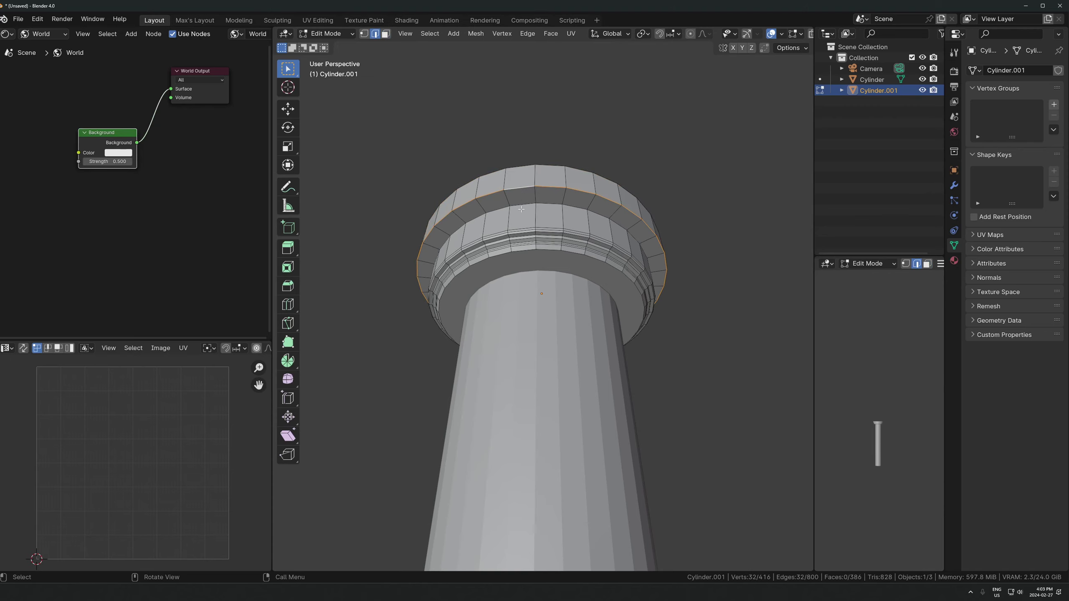
key(ctrl+b)
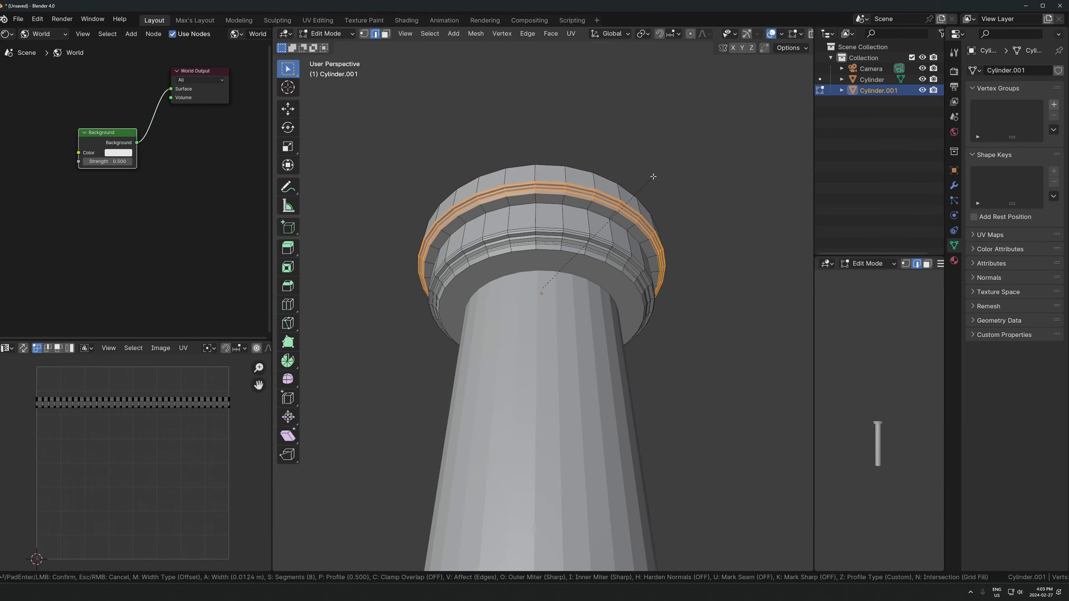
click(656, 175)
Bevel the inner edge loop beneath the upper band's molding about 0.0023 m wide with a single segment.
middle_drag(656, 175, 559, 210)
key(Tab)
middle_drag(539, 261, 521, 297)
key(Tab)
alt+click(690, 279)
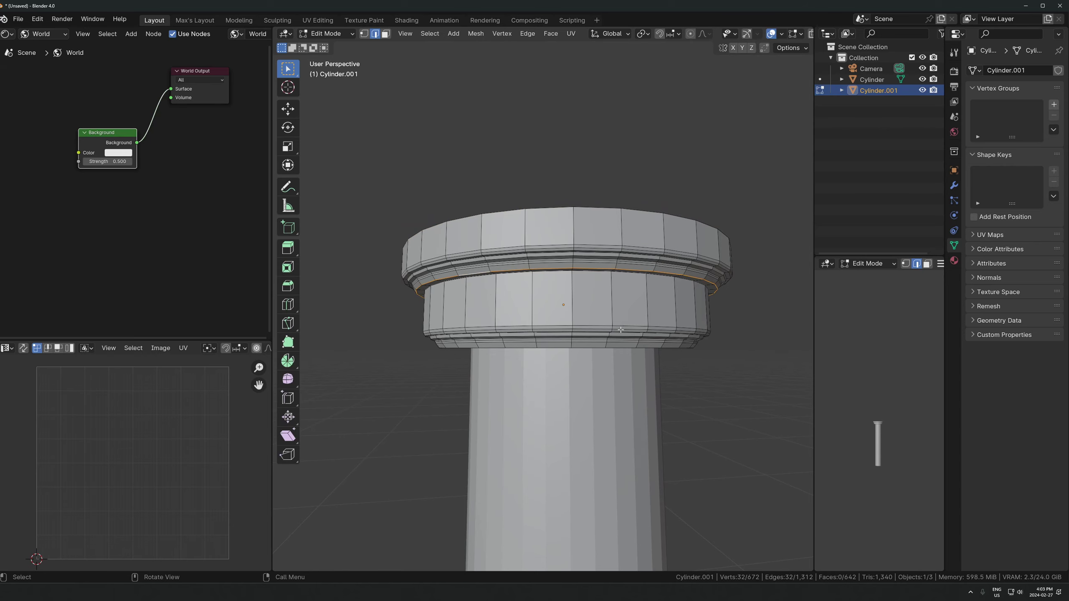
middle_drag(710, 306, 724, 274)
key(ctrl+b)
scroll(727, 274, down, 2)
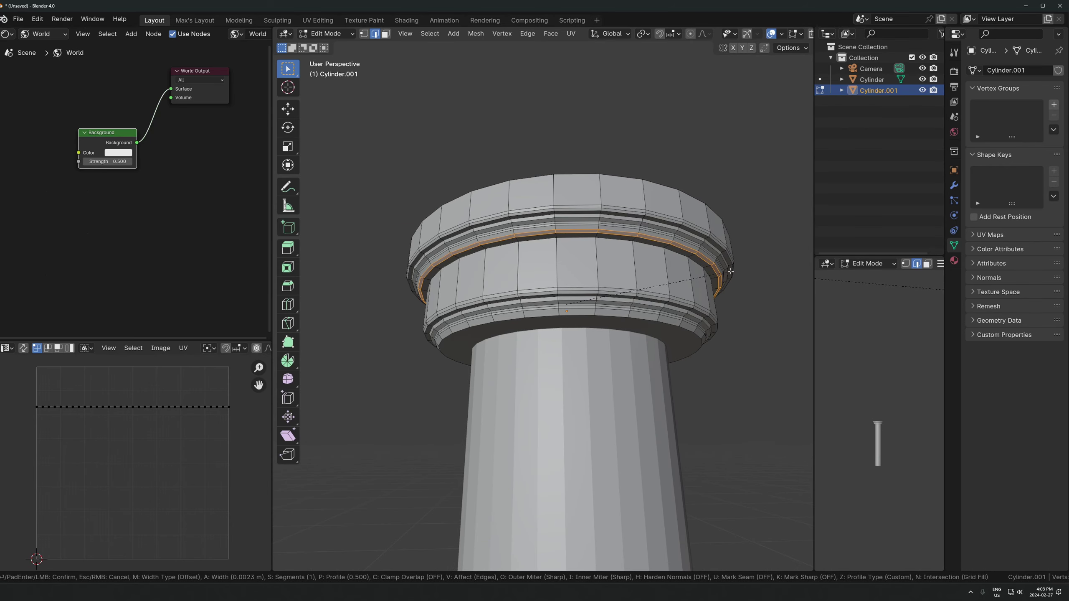
click(731, 271)
Try to narrow the whole cap by scaling it to about 0.89 in X and Y only.
key(Tab)
middle_drag(699, 297, 699, 302)
scroll(670, 177, down, 2)
key(s)
key(shift+z)
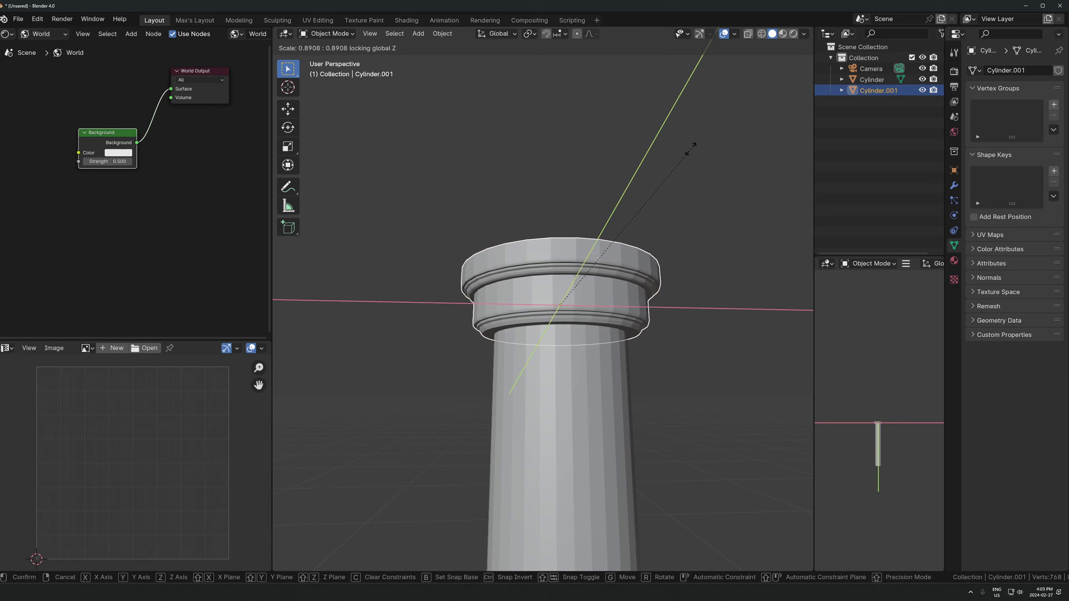
click(691, 149)
middle_drag(617, 228, 658, 200)
key(ctrl+z)
Scale the whole cap down slightly in X and Y only, keeping its height.
key(s)
key(shift+z)
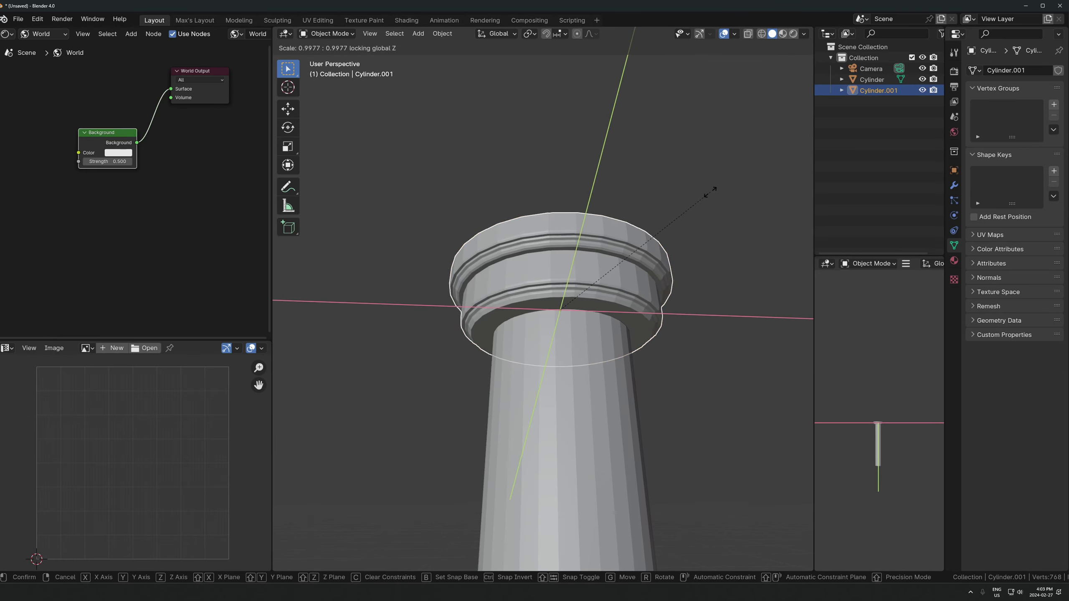
click(701, 201)
Select all vertices of the cap's upper band and its molding and lower them about 0.021 m along Z.
key(Tab)
middle_drag(659, 237, 661, 282)
key(alt+z)
drag(732, 182, 449, 316)
key(alt+z)
key(g)
key(z)
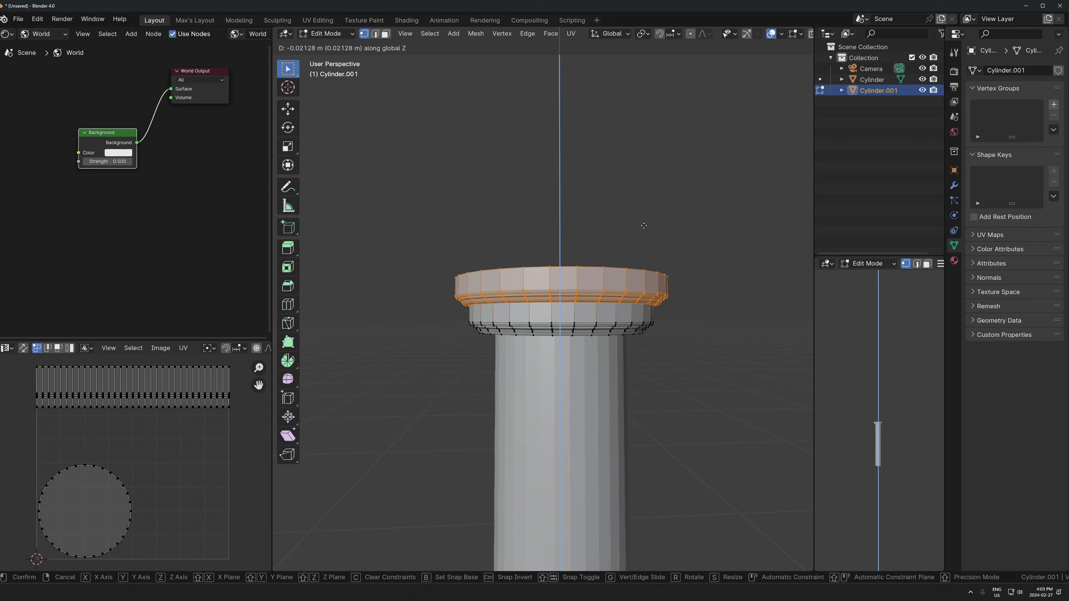
click(644, 225)
key(Tab)
Apply Shade Auto Smooth to both the cap and the shaft.
middle_drag(644, 225, 591, 265)
right_click(591, 265)
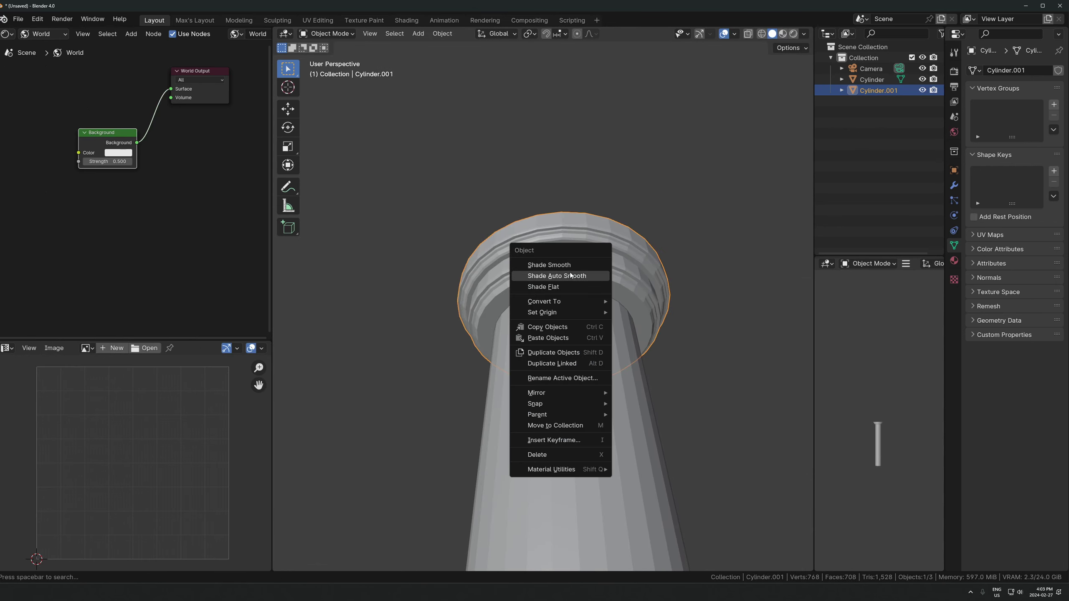
click(568, 276)
click(555, 388)
right_click(557, 349)
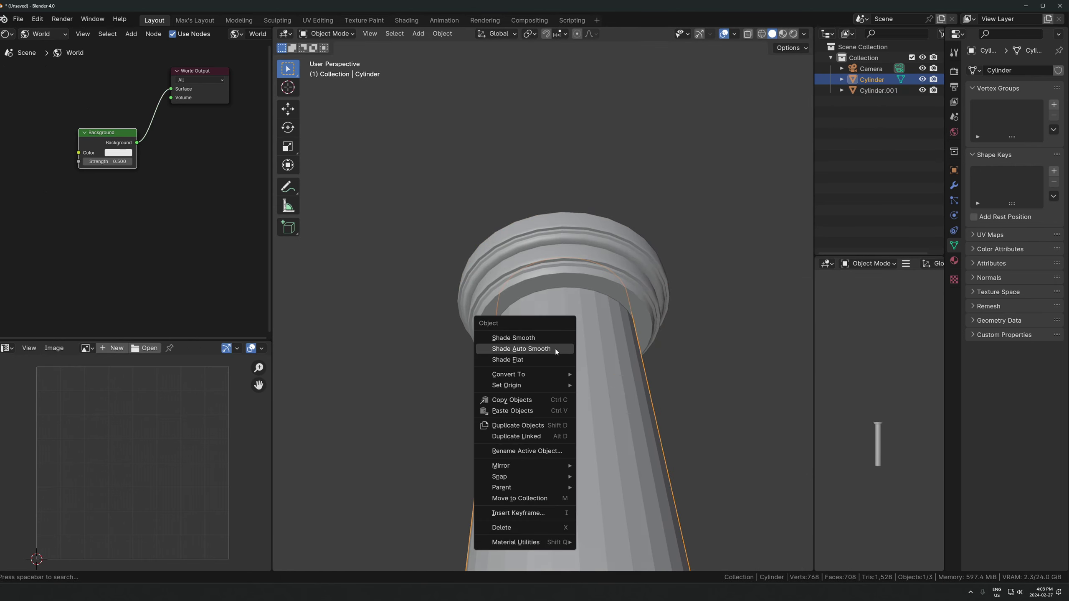
click(555, 348)
middle_drag(556, 349, 676, 364)
click(688, 373)
Examine the smoothed cap moldings up close and the pillar's overall proportions from several angles.
scroll(664, 358, up, 6)
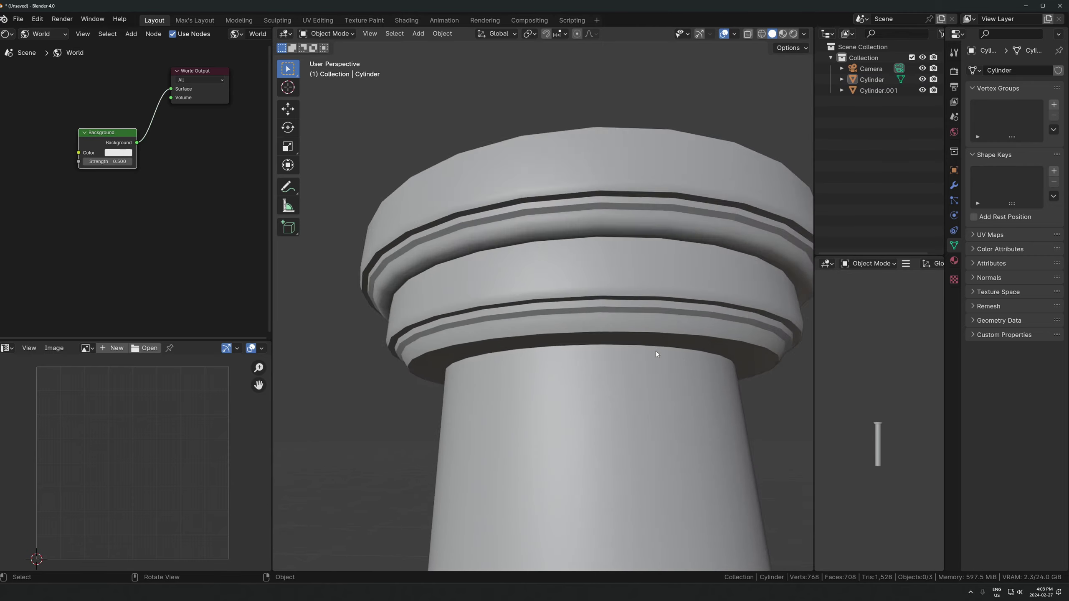
click(675, 120)
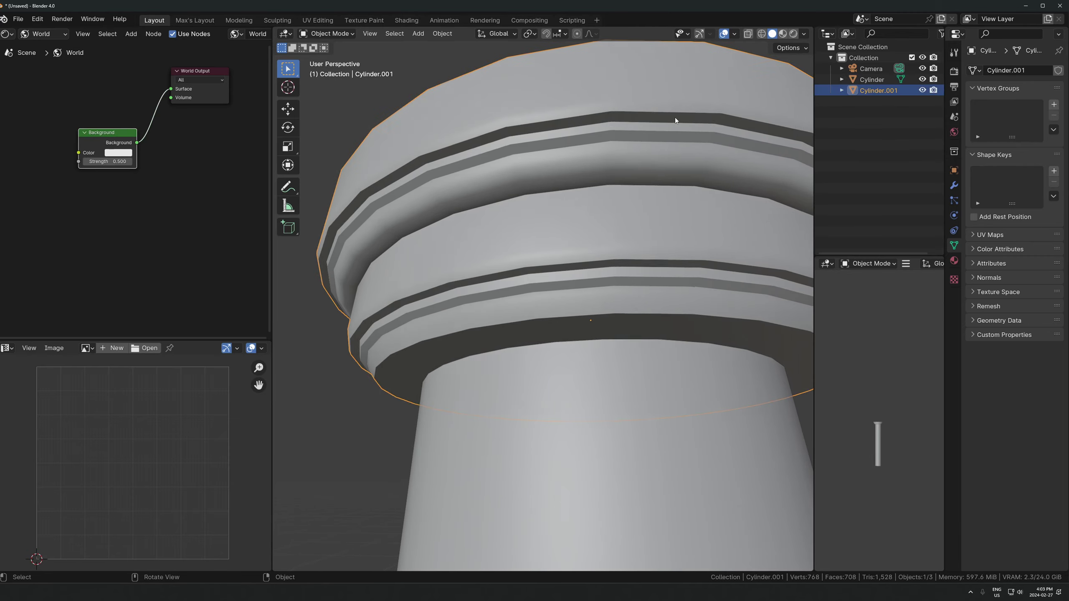
scroll(486, 242, down, 5)
middle_drag(555, 288, 562, 310)
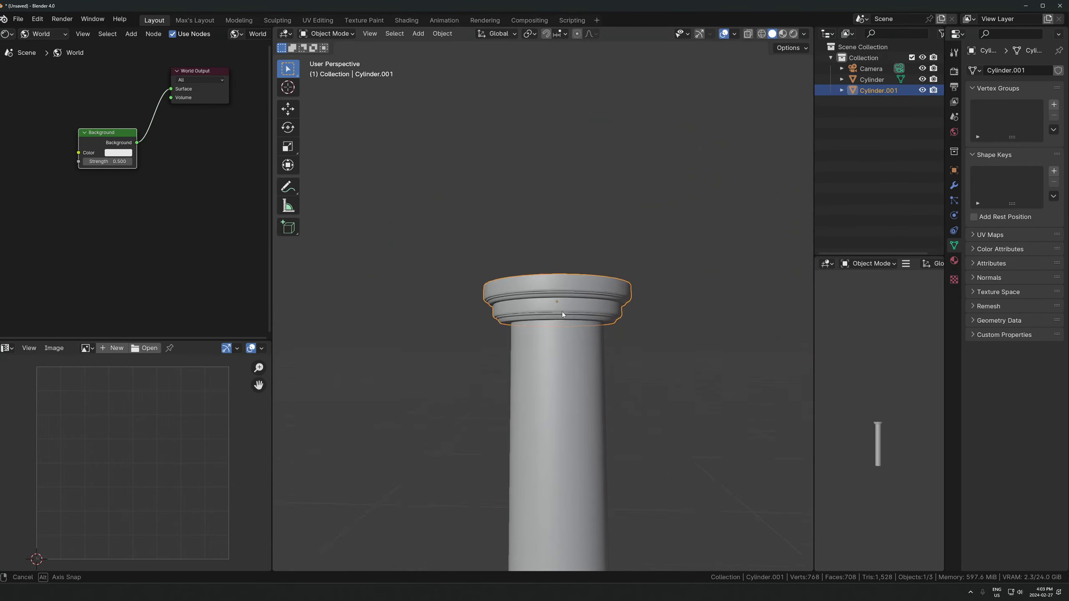
shift+middle_drag(563, 460, 559, 288)
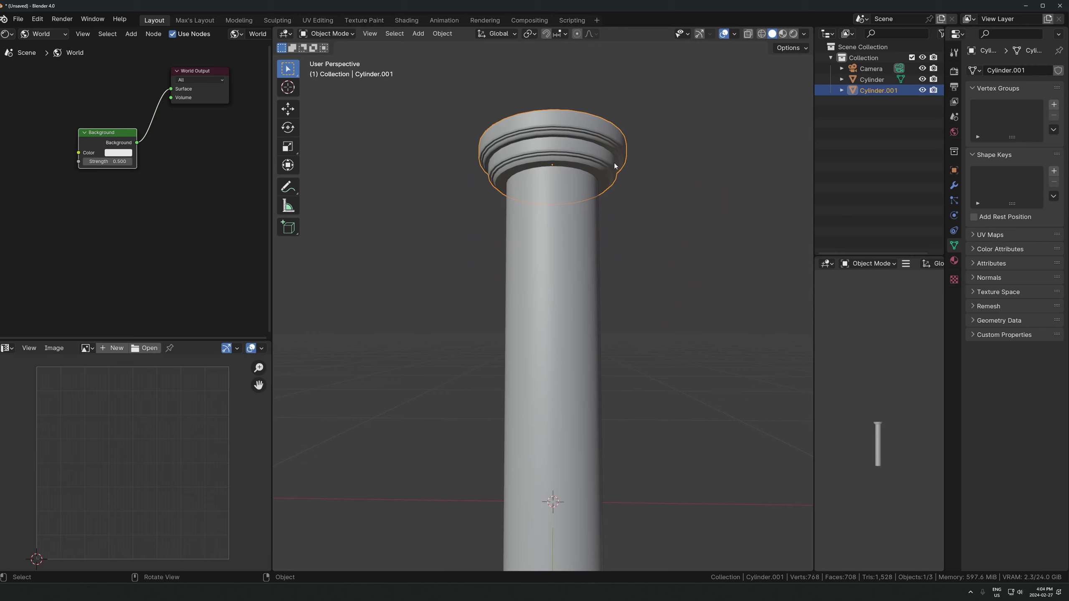
scroll(616, 309, down, 5)
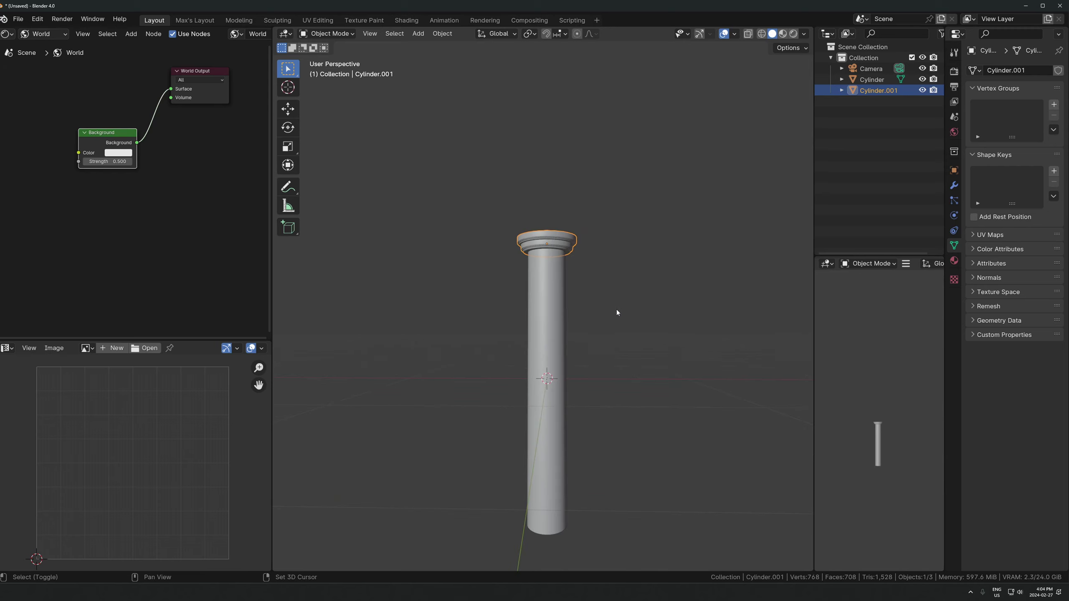
shift+middle_drag(617, 309, 599, 327)
scroll(598, 327, up, 1)
key(KP_Decimal)
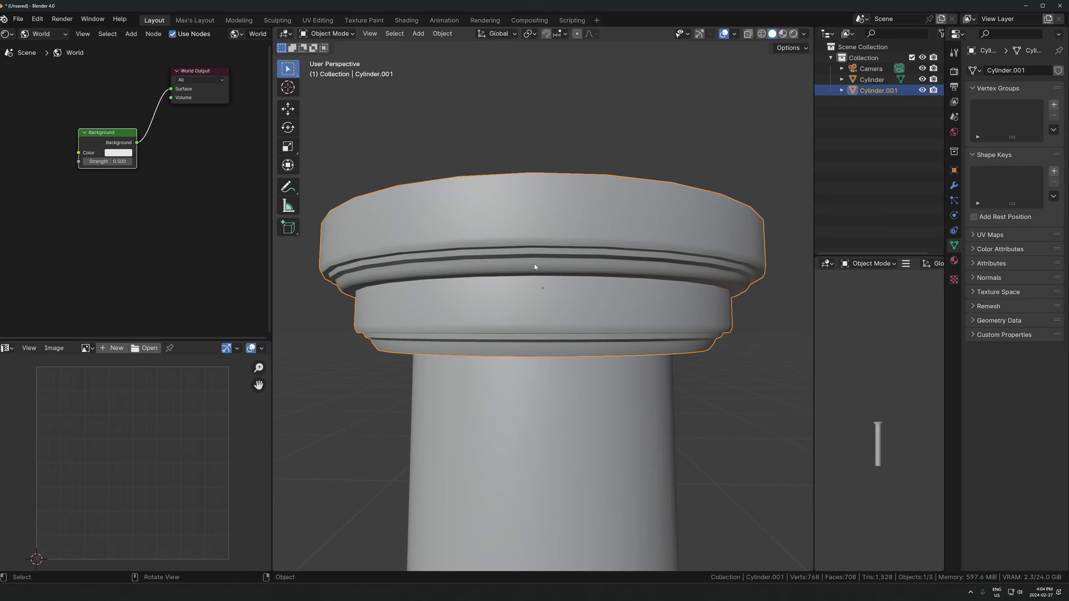
middle_drag(445, 360, 421, 165)
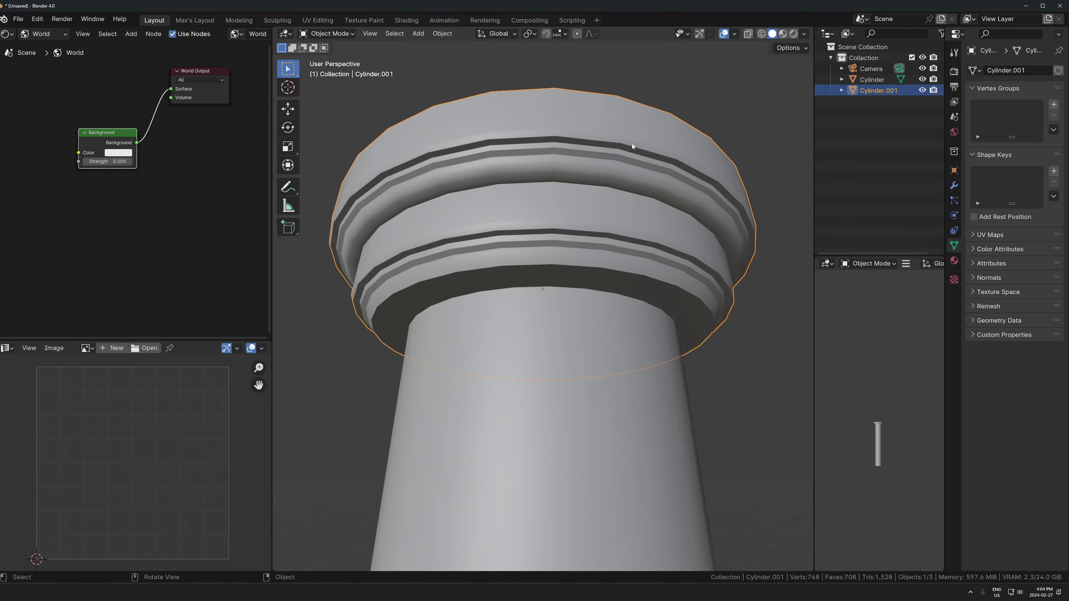
scroll(443, 230, down, 4)
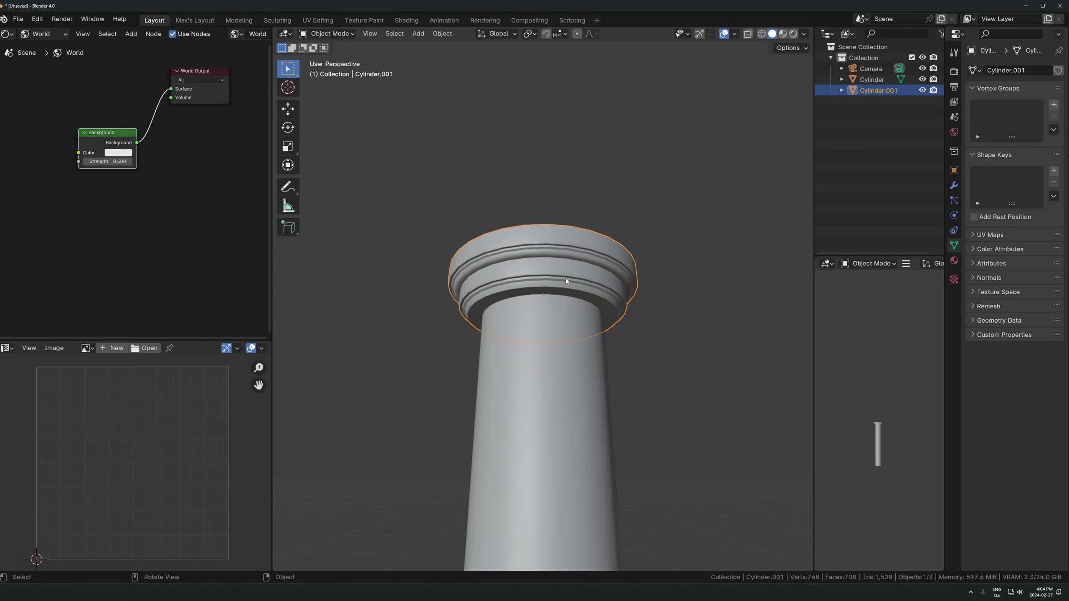
middle_drag(545, 274, 548, 334)
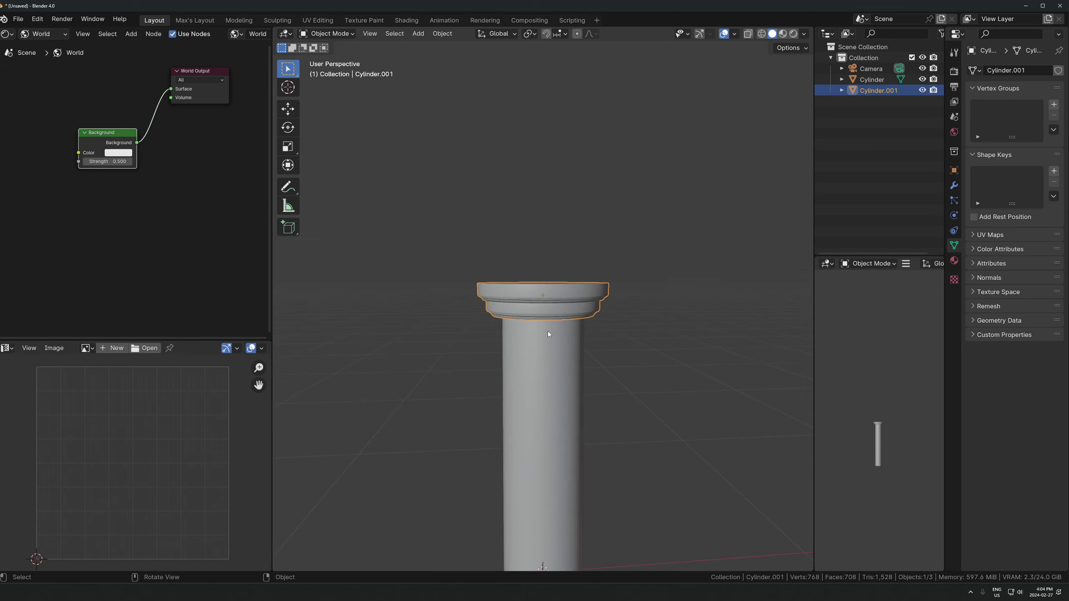
Snap the 3D cursor to the selected cap.
key(shift+s)
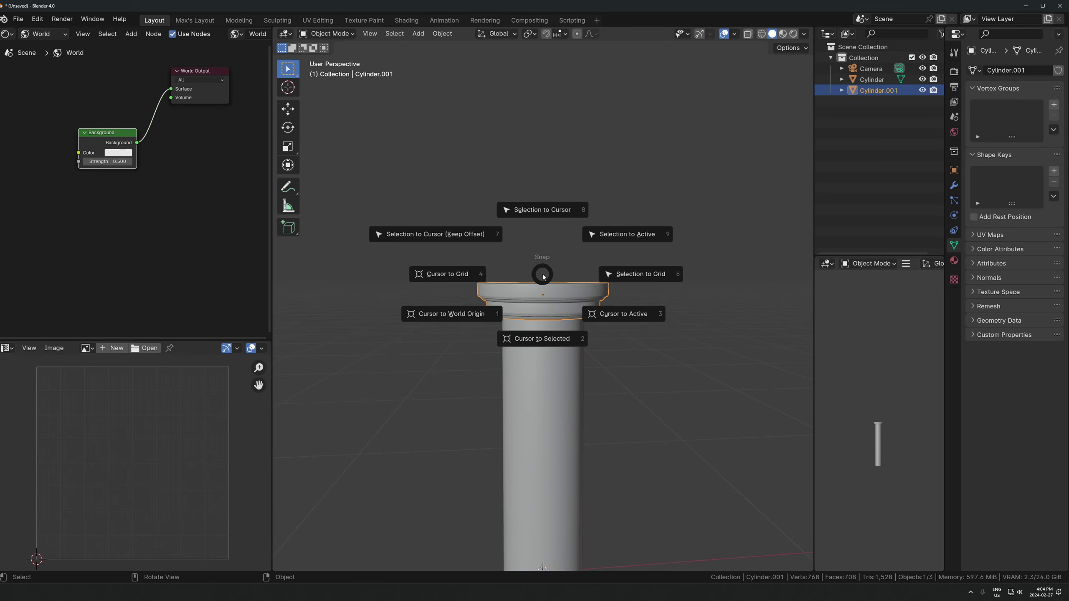
key(Escape)
key(shift+s)
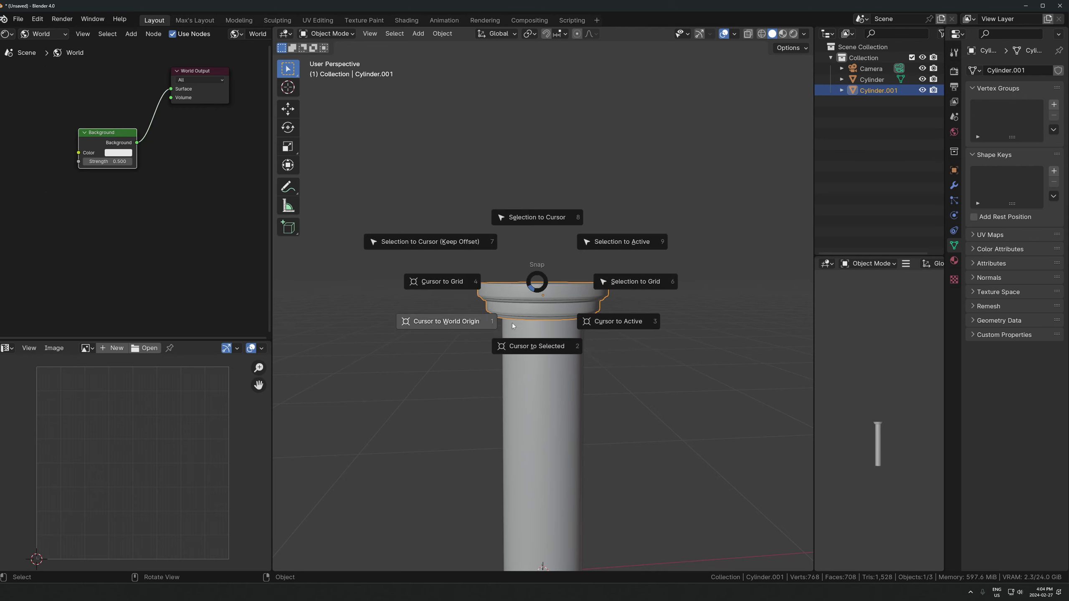
click(519, 350)
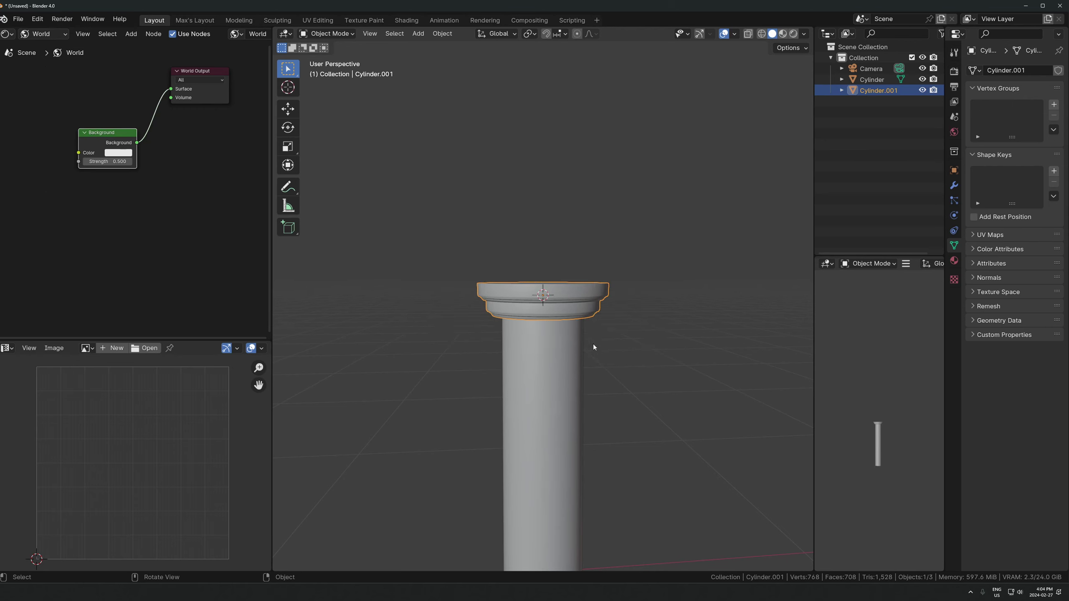
Add a cube at the 3D cursor and scale it uniformly to about 0.204.
middle_drag(593, 344, 531, 334)
key(shift+a)
mouse_move(581, 333)
click(622, 344)
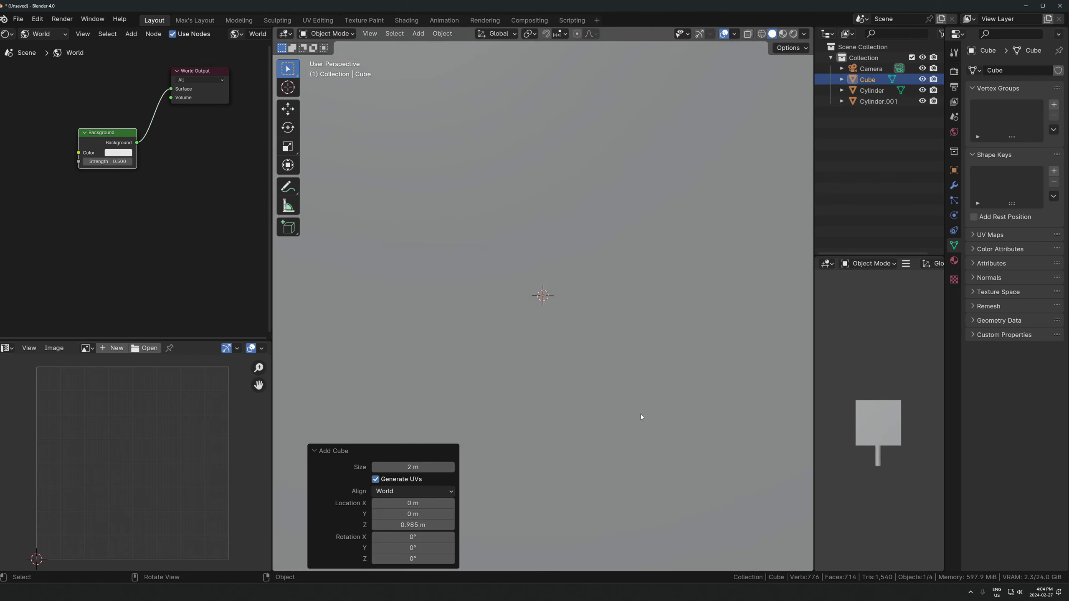
key(s)
click(579, 338)
scroll(608, 398, up, 6)
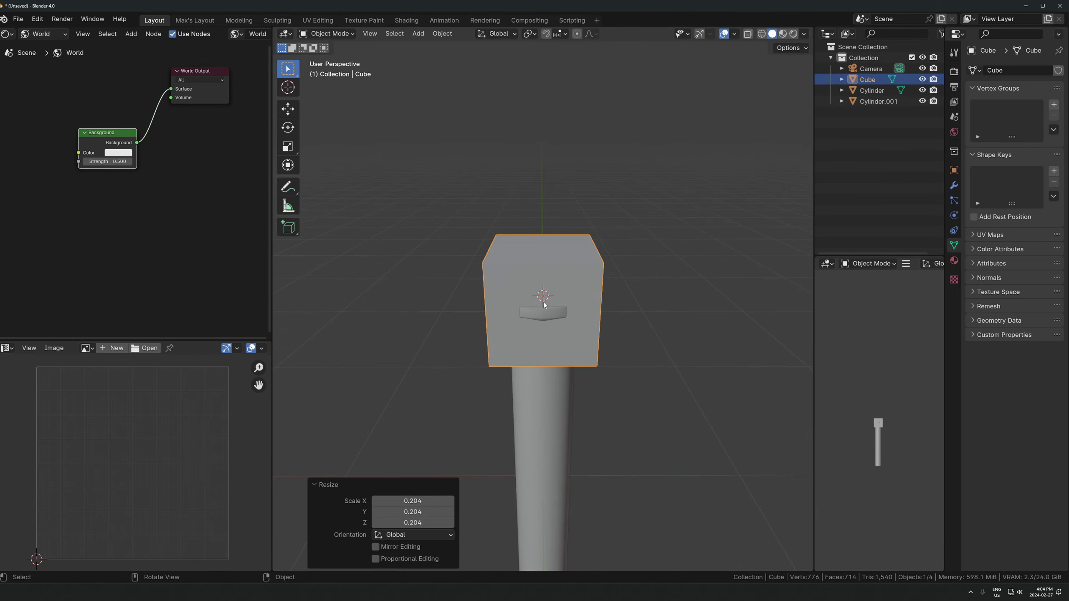
Raise the cube about 0.093 m along Z above the cap and flatten it by a Z scale of about 0.666.
middle_drag(659, 416, 753, 378)
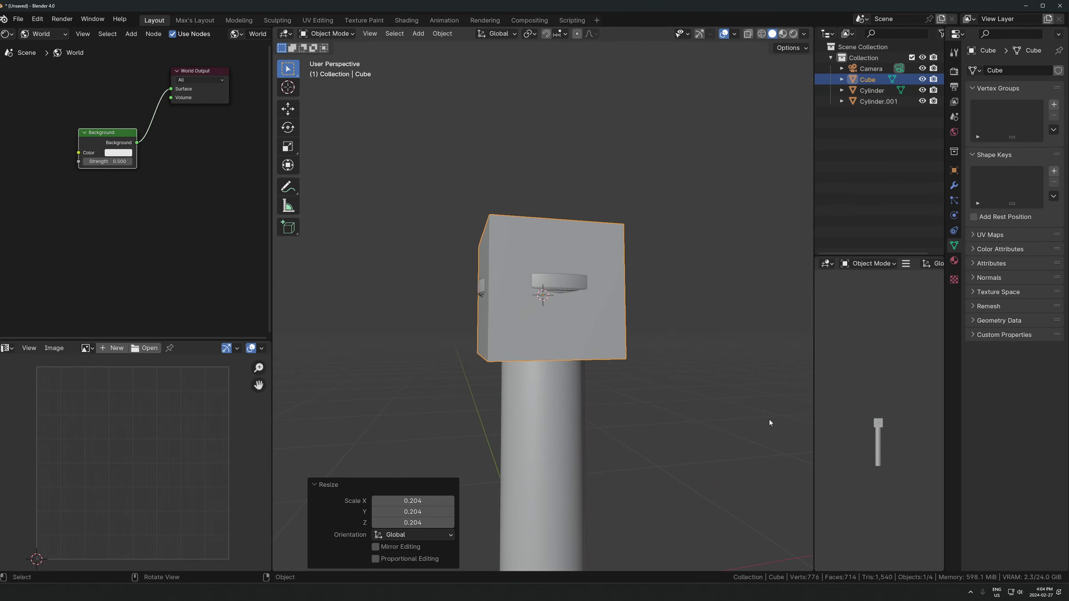
key(g)
key(z)
click(622, 324)
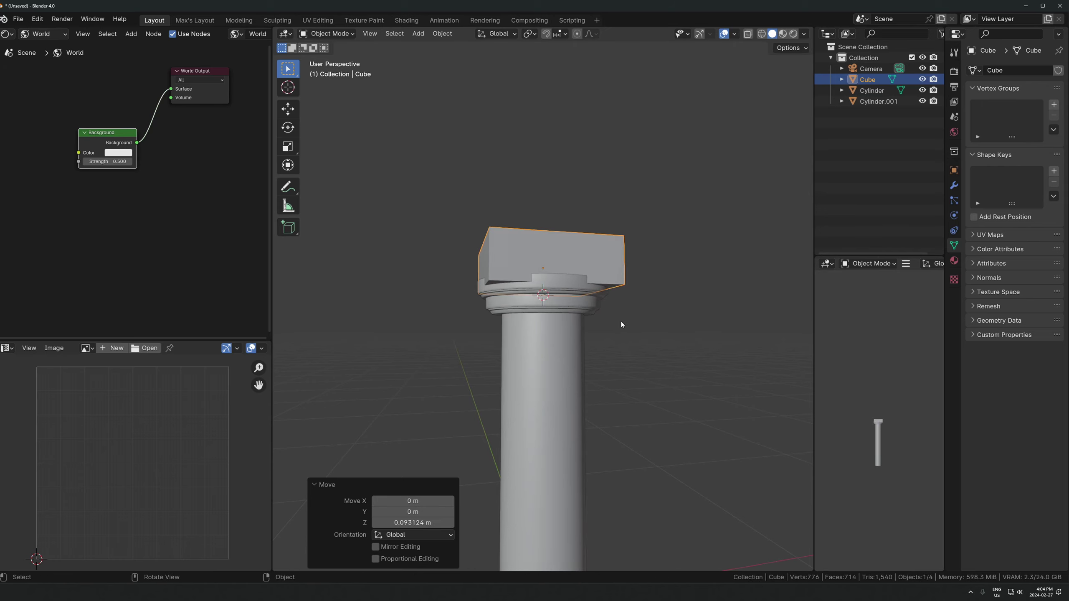
key(s)
key(z)
click(660, 313)
middle_drag(663, 288, 649, 275)
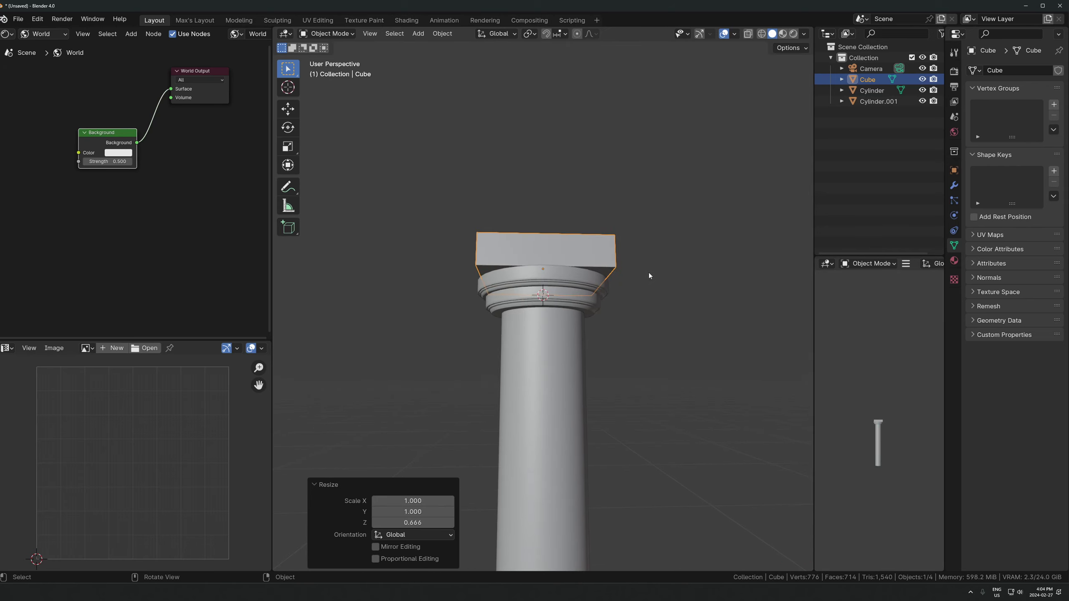
Scale the slab in X and Y only so that it slightly overhangs the cap.
key(s)
key(shift+z)
click(634, 324)
middle_drag(633, 324, 585, 313)
Flatten the slab further in Z and lower it about 0.020 m onto the cap.
key(s)
key(z)
click(652, 246)
key(g)
key(z)
click(635, 307)
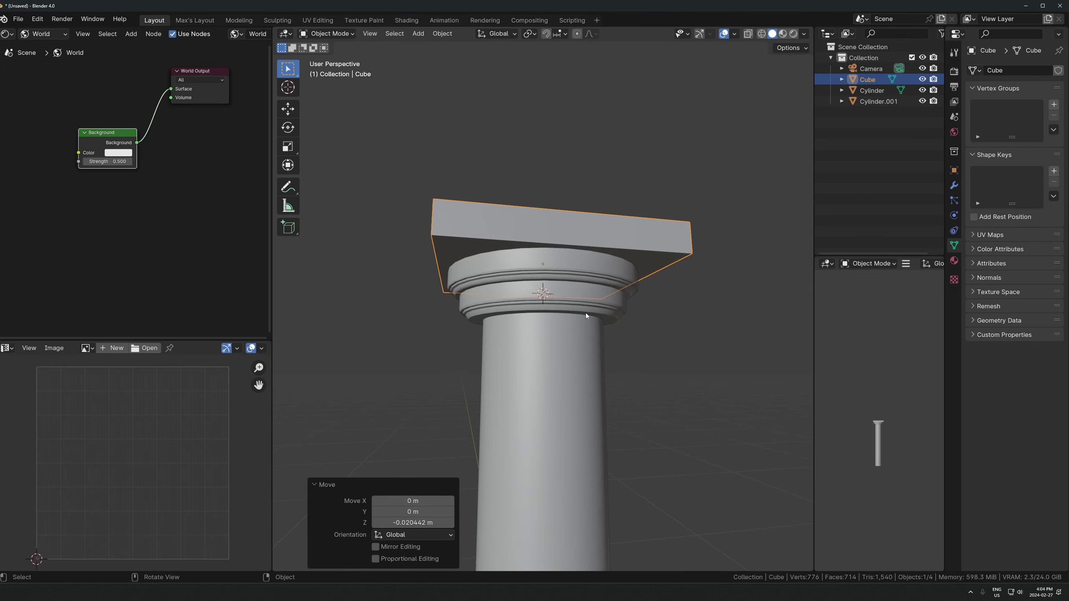
Add a Bevel modifier with an amount of 0.003 m to the slab and apply the slab's scale.
click(954, 185)
click(1010, 70)
text(beve)
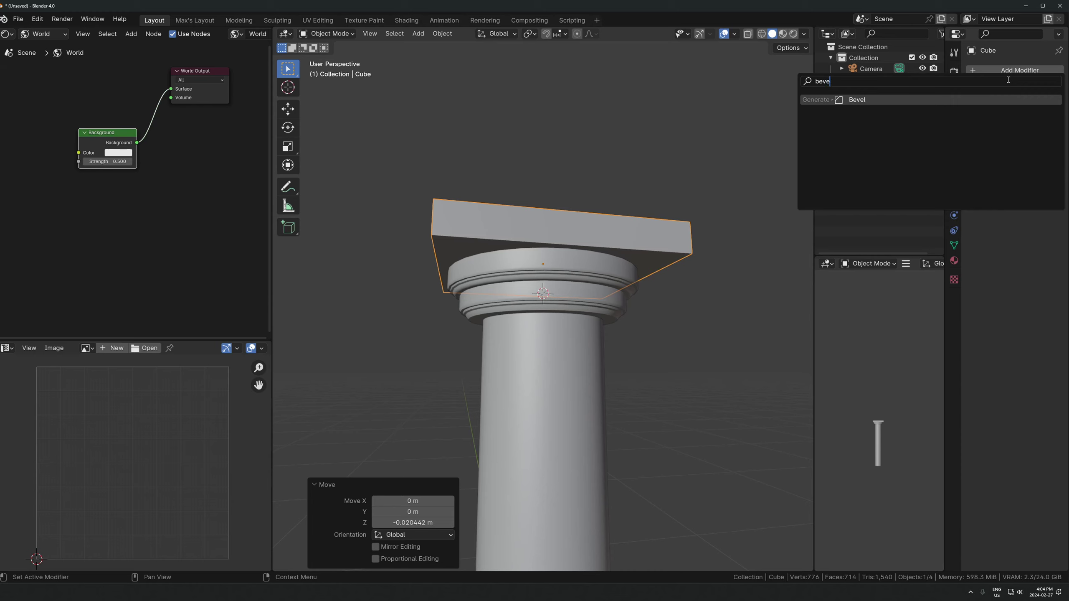
key(Return)
key(ctrl+a)
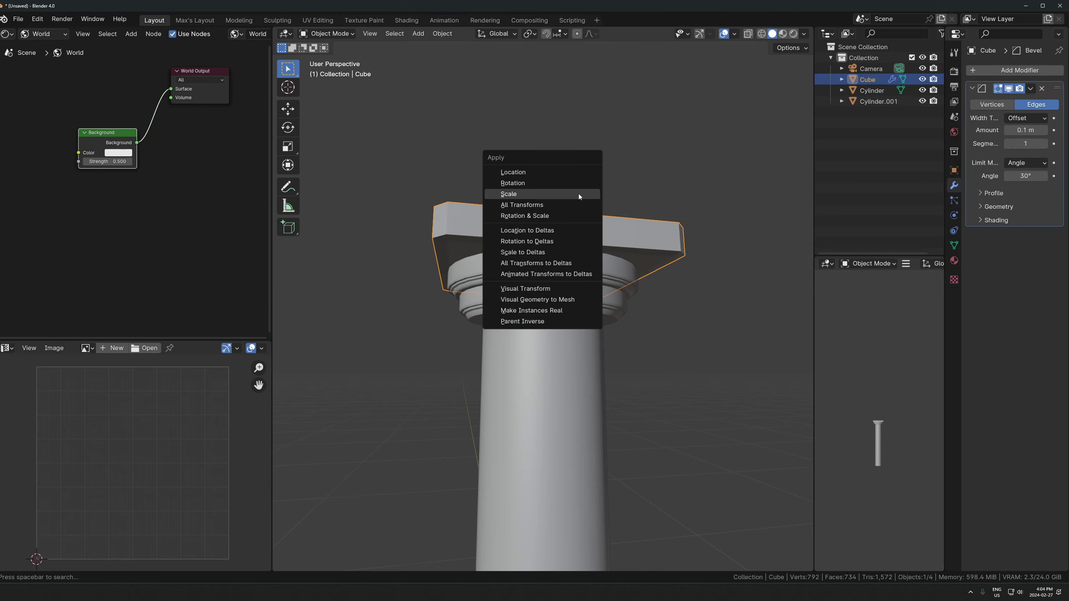
click(538, 195)
drag(1031, 130, 1008, 130)
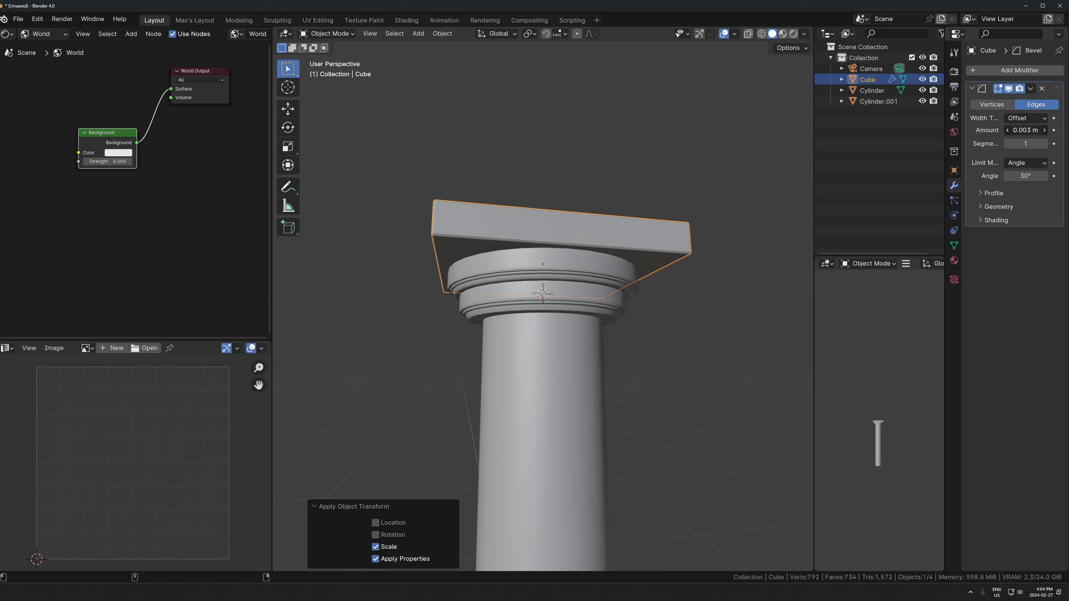
click(709, 363)
Make a linked duplicate of the slab and cap and move it about 2.063 m down along Z to the shaft's foot.
middle_drag(709, 363, 587, 162)
scroll(577, 160, down, 2)
click(573, 159)
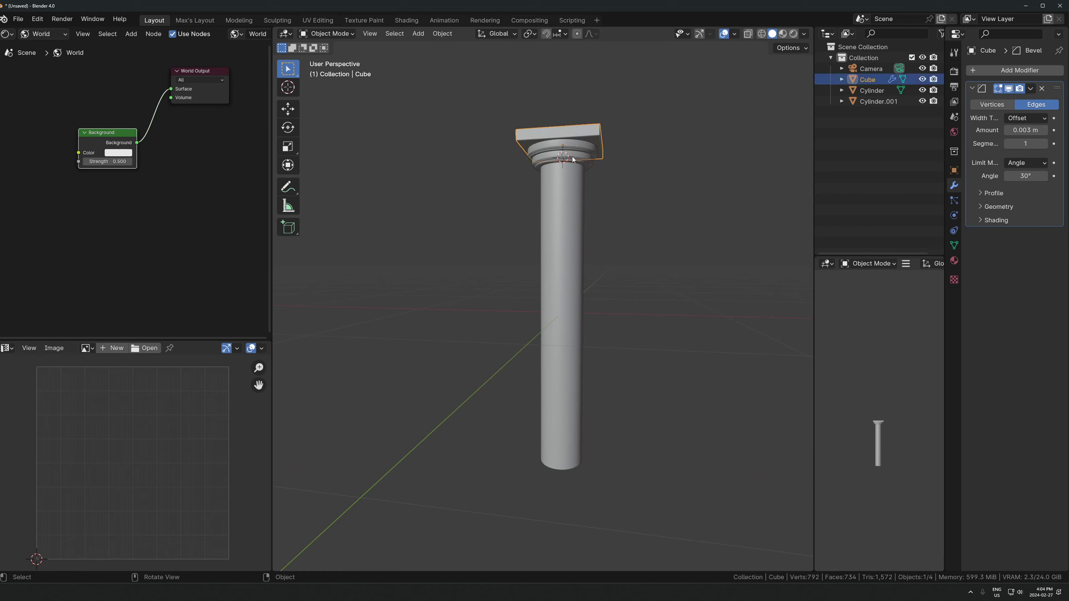
shift+click(582, 156)
scroll(586, 137, up, 1)
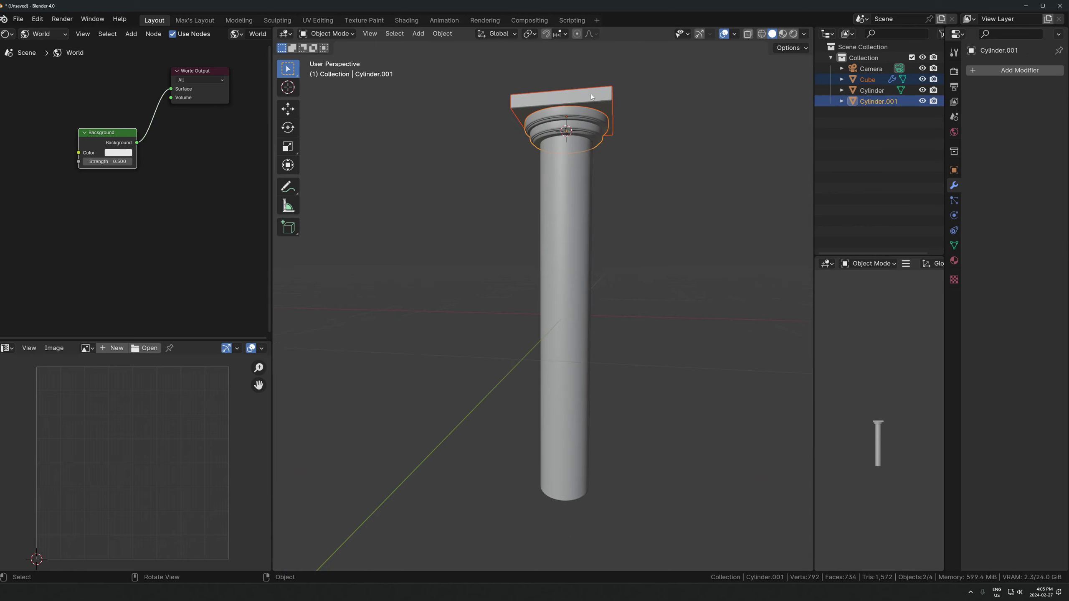
key(shift+d)
key(x)
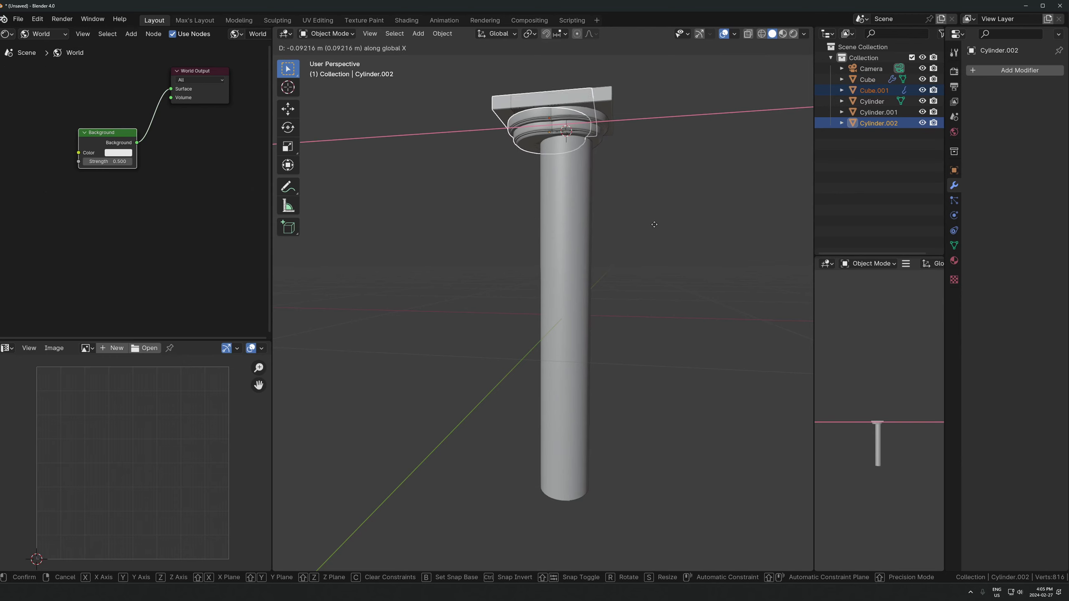
key(z)
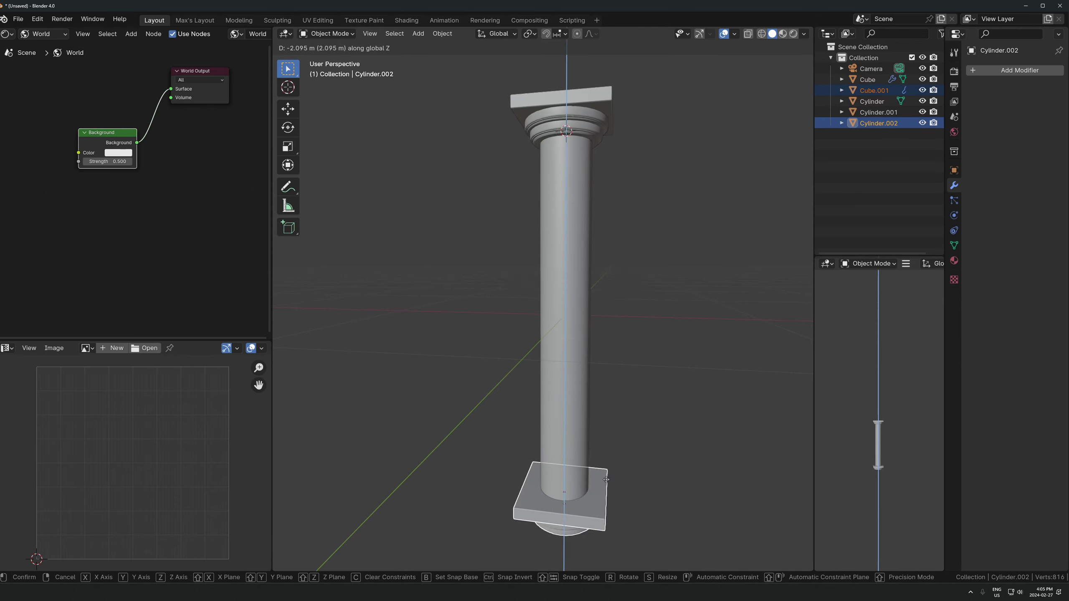
click(607, 441)
Flip the duplicated slab and cap upside down by scaling them by -1 along Z.
text(sz)
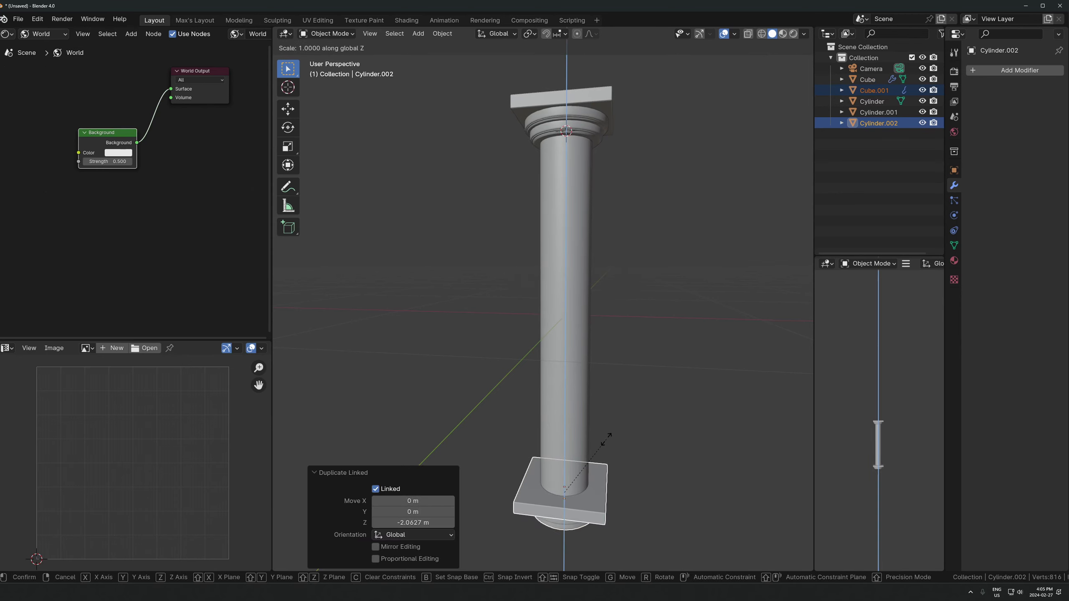
text(-1)
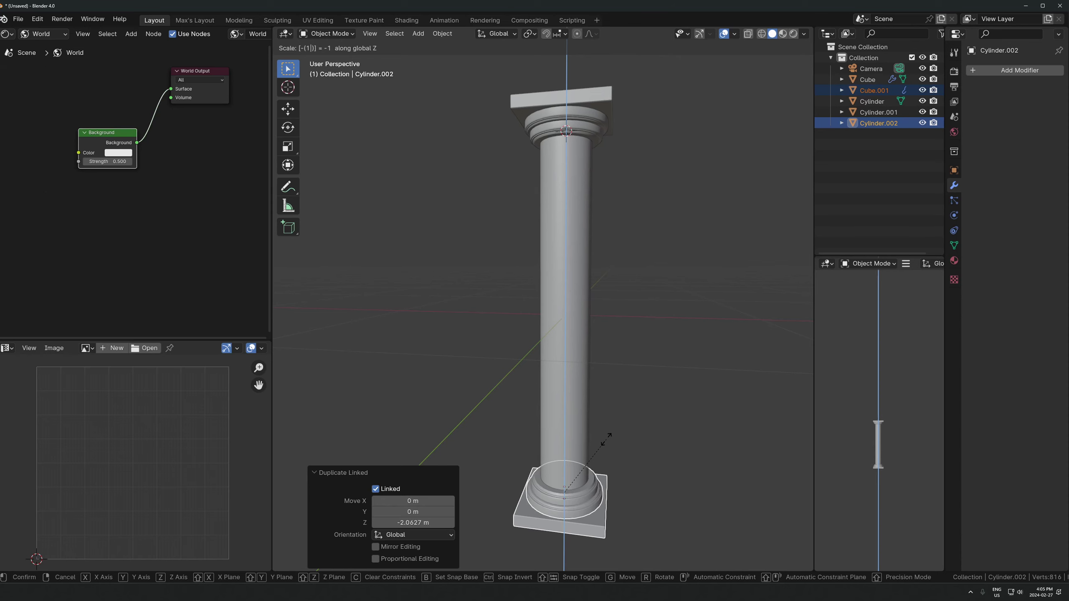
key(Return)
Lower the flipped base along Z in front view until its upper rim meets the shaft's lower end, then deselect it.
key(KP_1)
key(KP_Decimal)
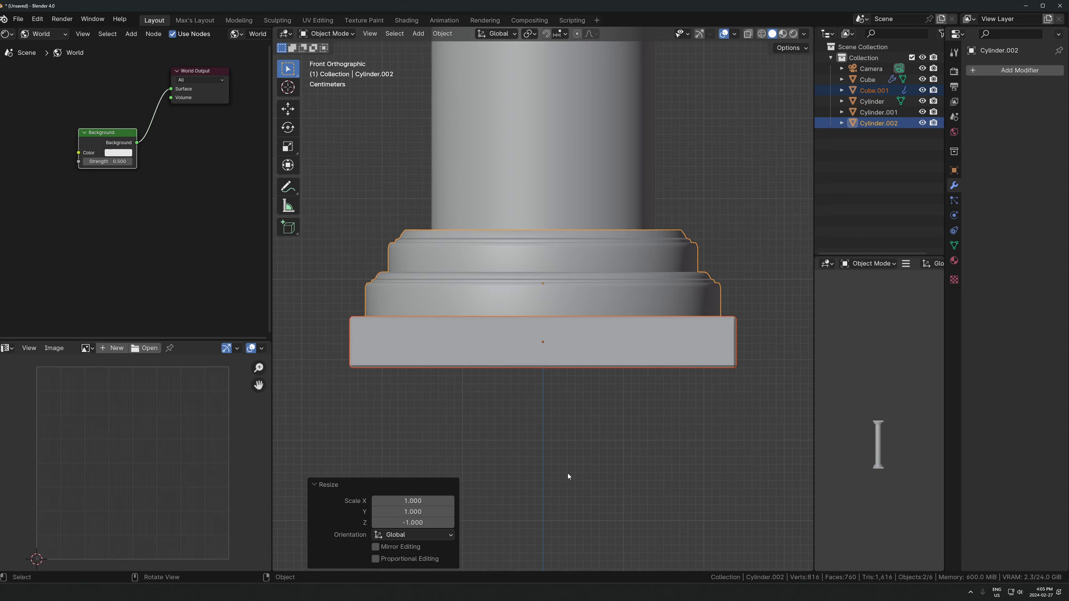
key(g)
key(z)
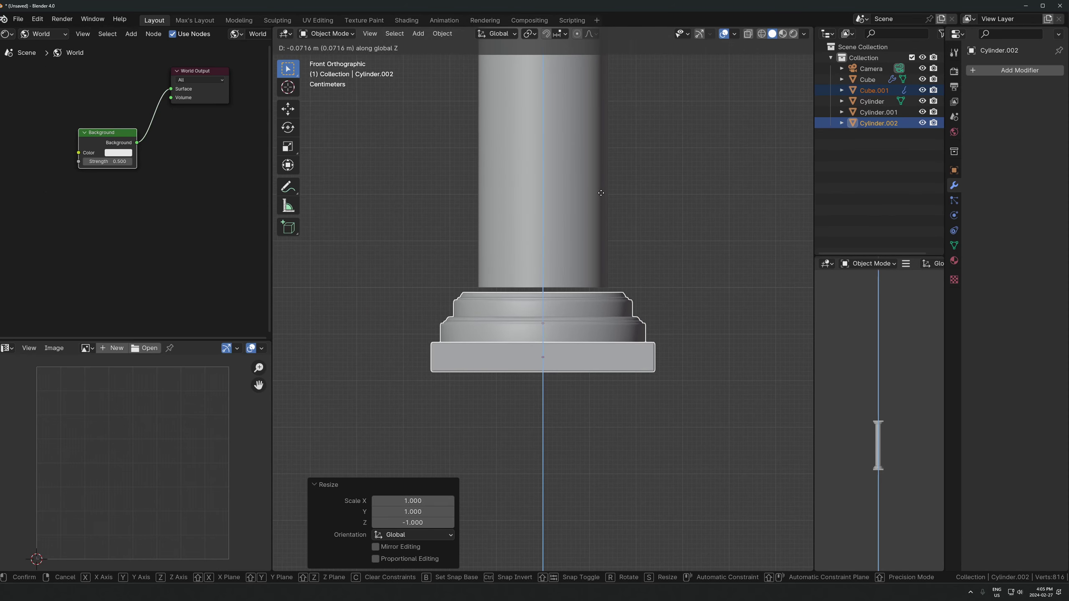
shift+click(602, 147)
click(638, 223)
scroll(628, 221, down, 6)
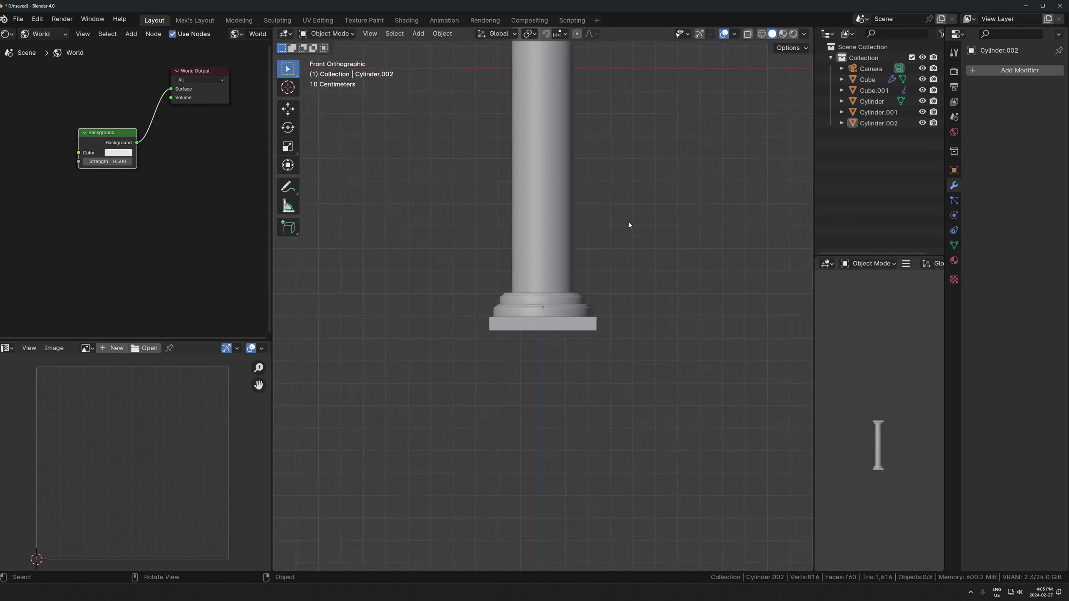
shift+middle_drag(621, 208, 531, 341)
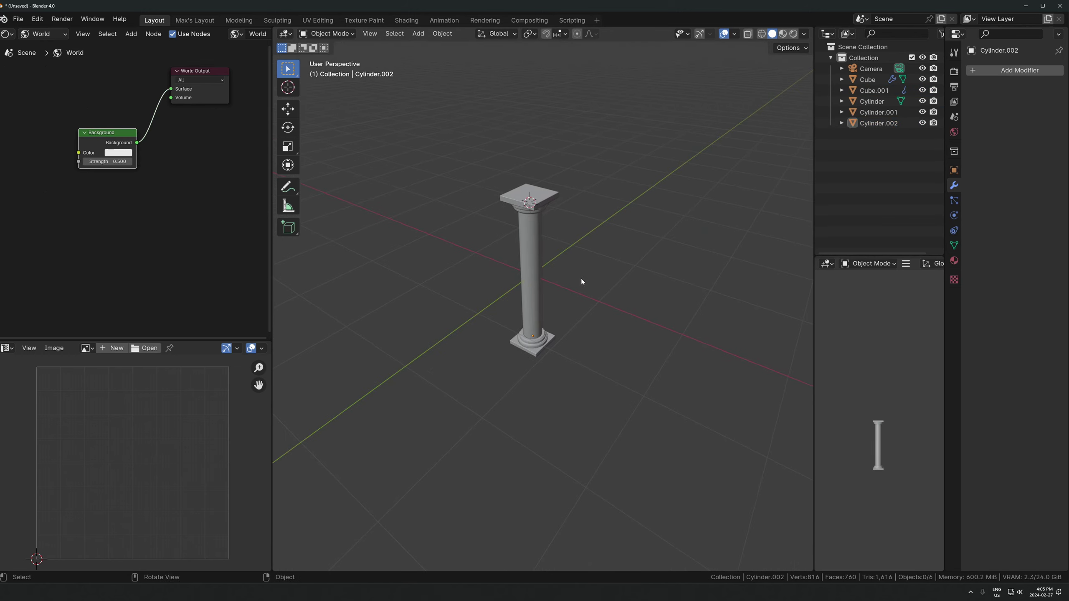
middle_drag(581, 278, 593, 163)
scroll(607, 355, up, 4)
scroll(539, 260, down, 2)
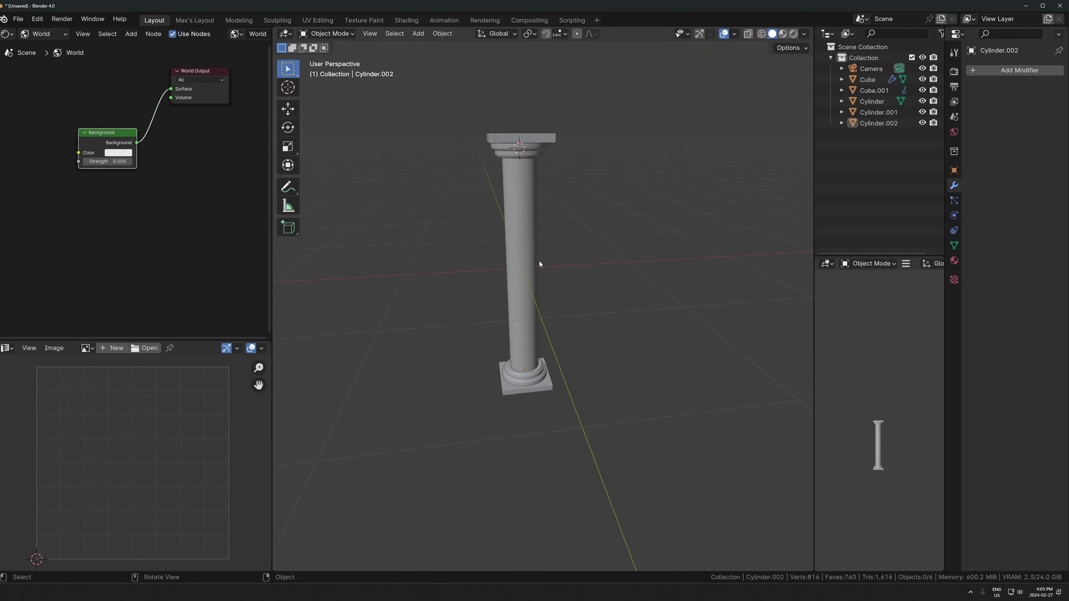
click(538, 264)
scroll(518, 306, up, 2)
scroll(526, 231, up, 2)
key(Tab)
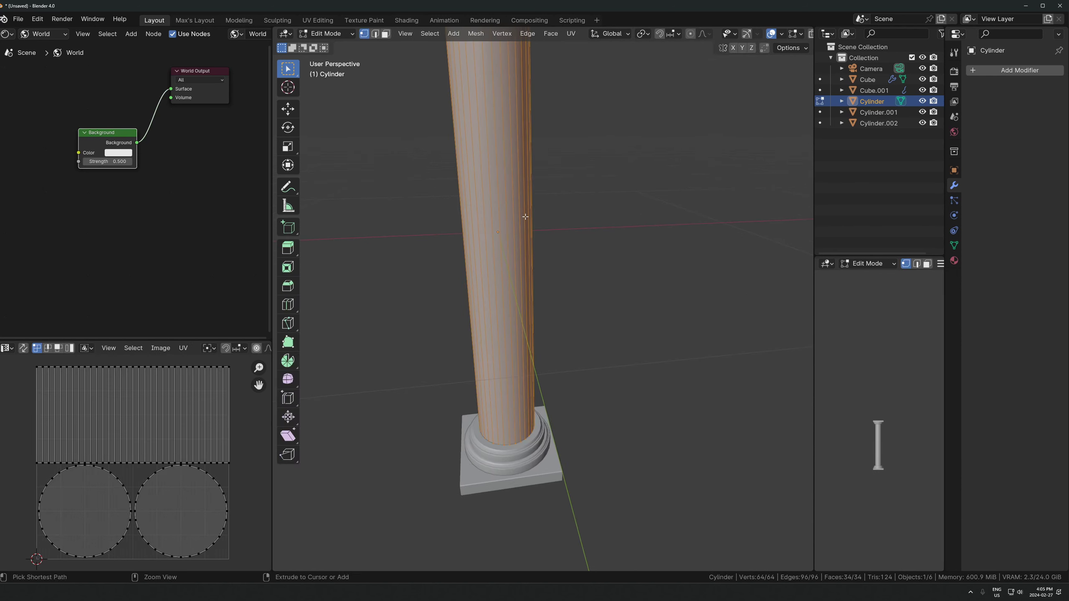
key(ctrl+r)
scroll(525, 217, up, 3)
right_click(526, 217)
key(Tab)
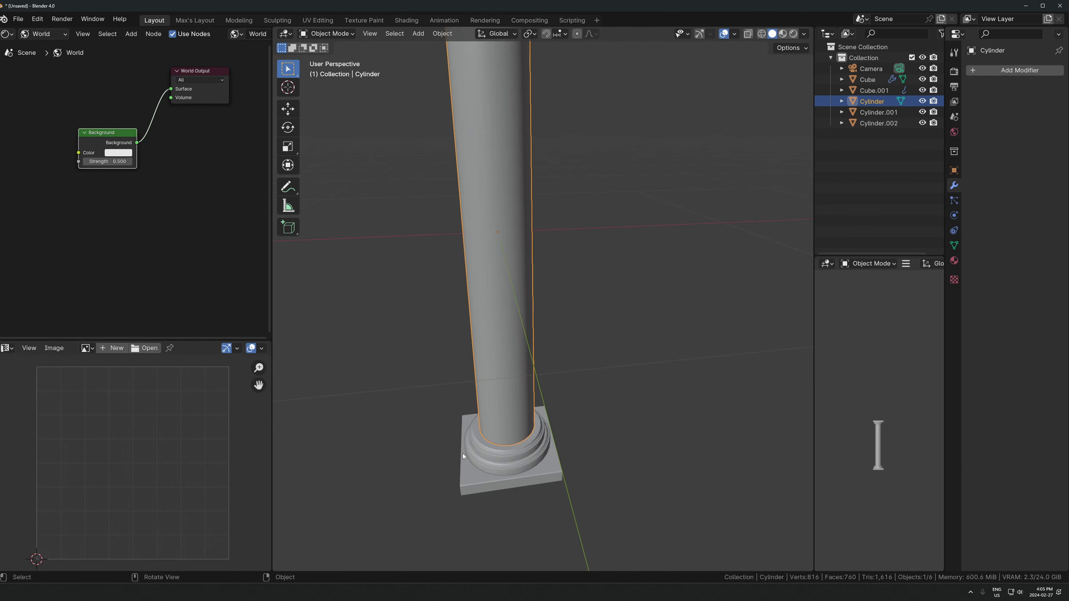
Select the whole pillar and move it about 1.779 m along negative X and about 1.162 m up along Z.
scroll(576, 280, down, 5)
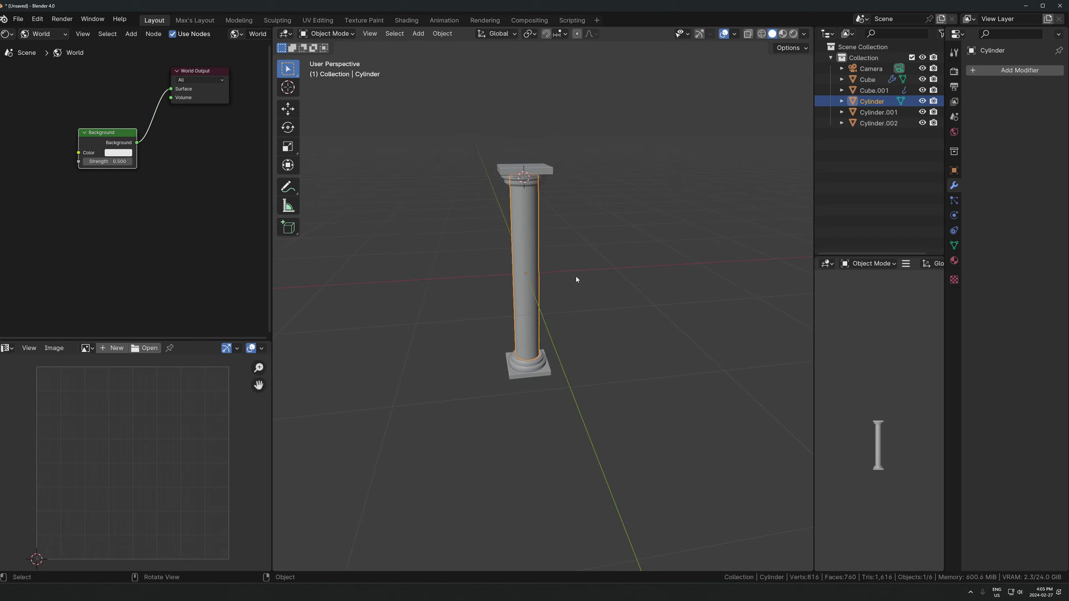
key(a)
middle_drag(482, 383, 620, 307)
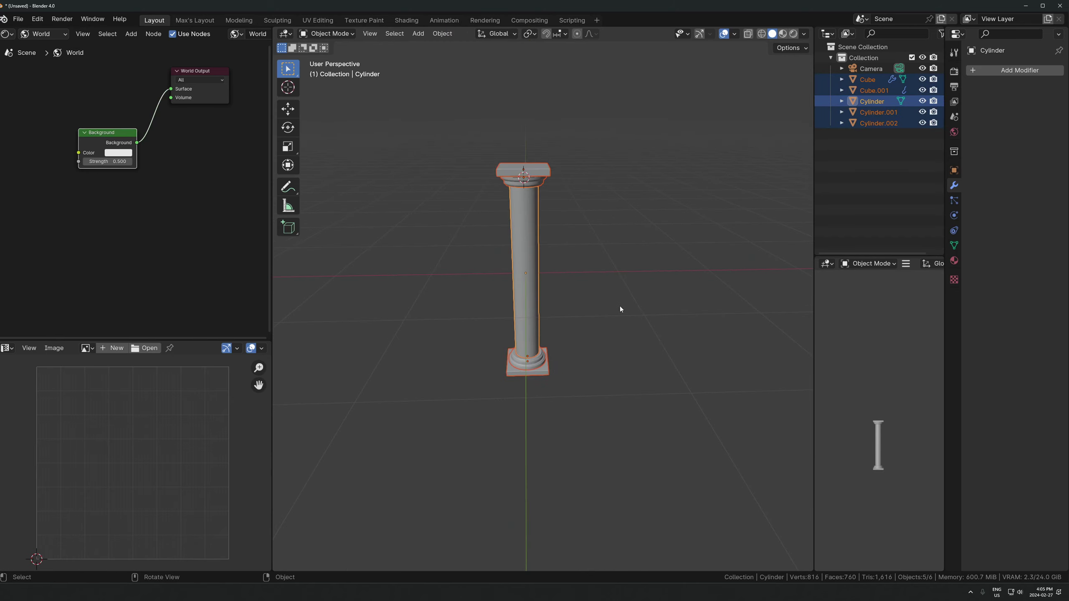
key(g)
key(x)
click(457, 313)
key(g)
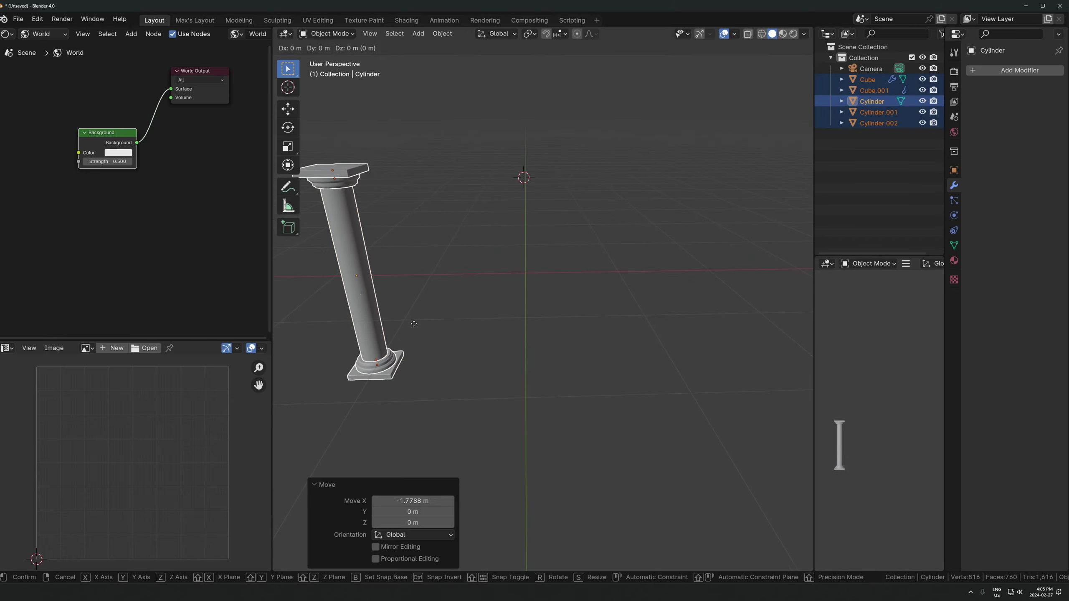
key(z)
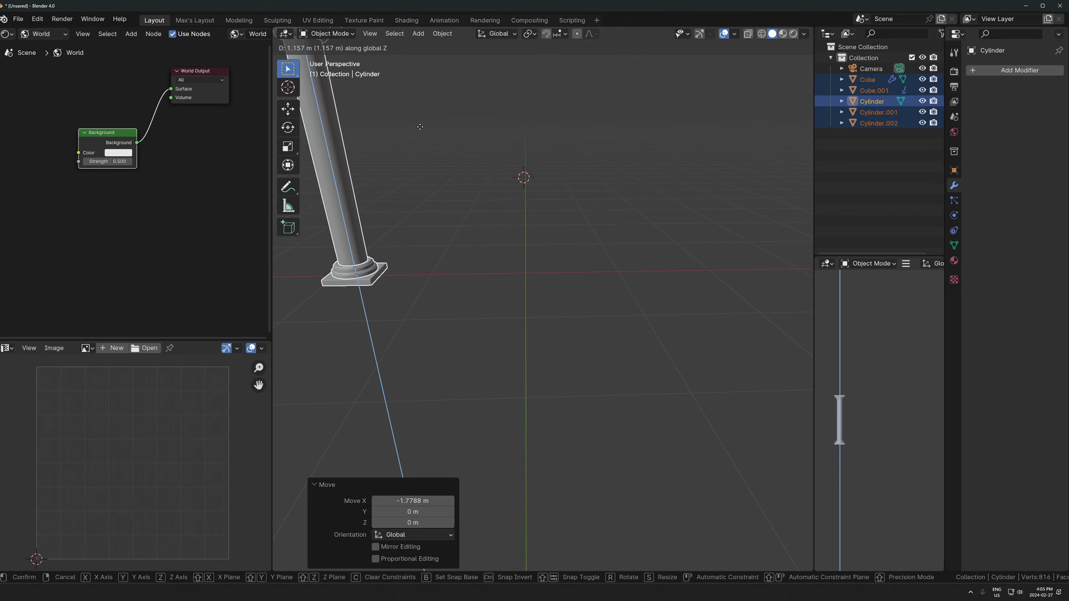
click(421, 126)
Shift the whole pillar about 0.38 m further along negative X.
middle_drag(425, 124, 439, 238)
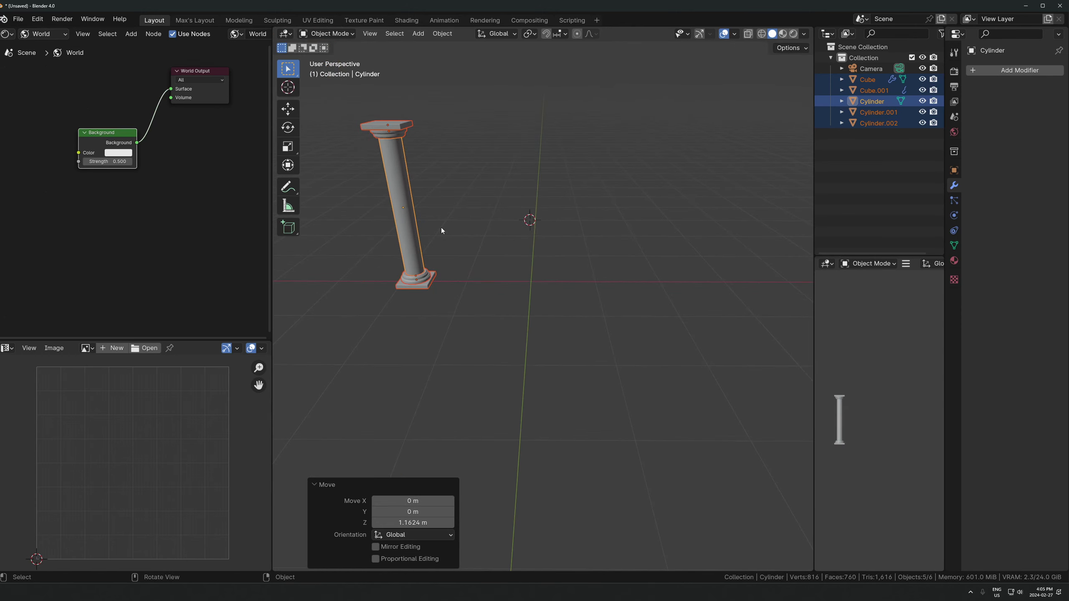
key(g)
key(x)
click(368, 213)
shift+middle_drag(423, 158, 426, 191)
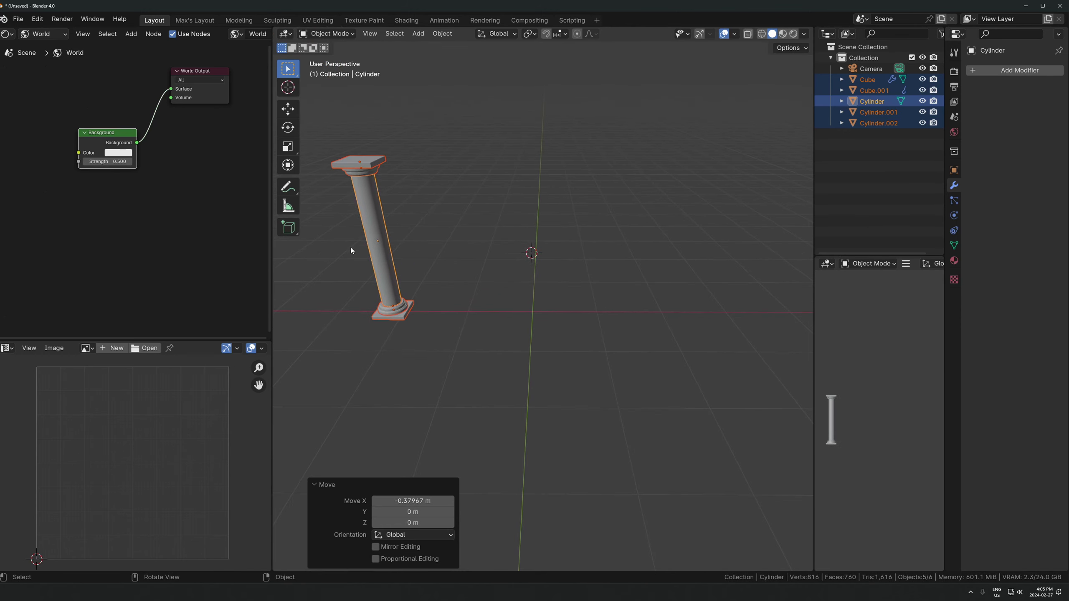
Duplicate all parts of the pillar and place the copy about 1.135 m away along X.
click(371, 215)
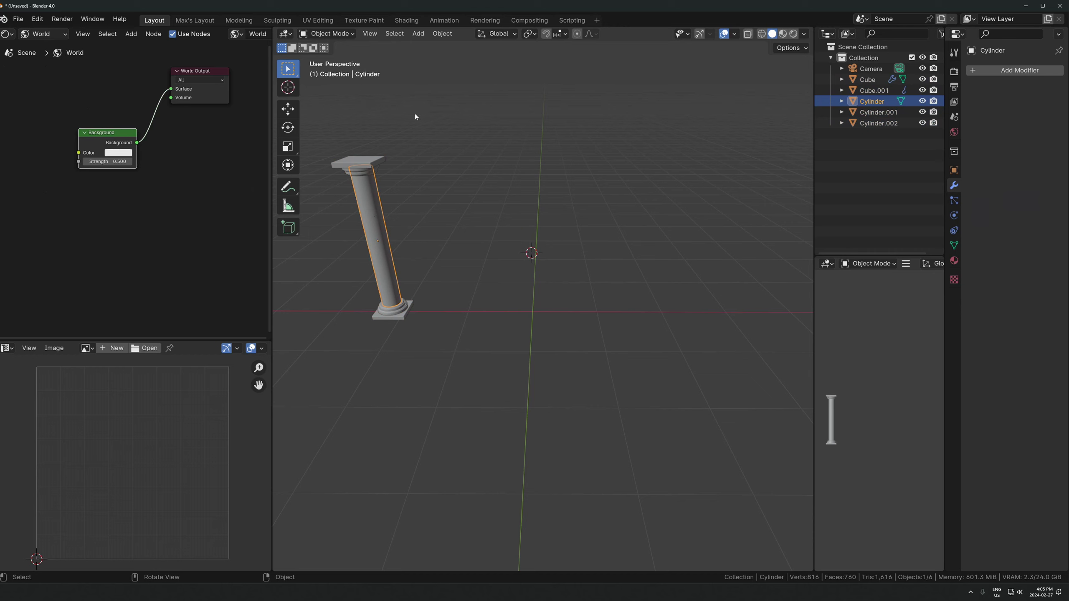
drag(415, 117, 339, 348)
key(shift+d)
key(x)
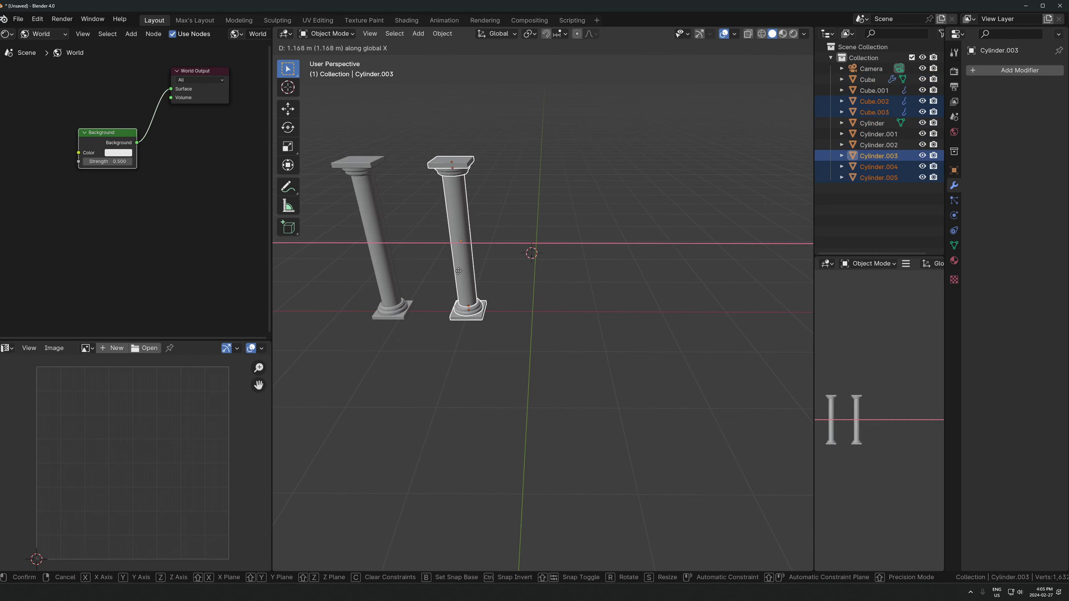
click(457, 284)
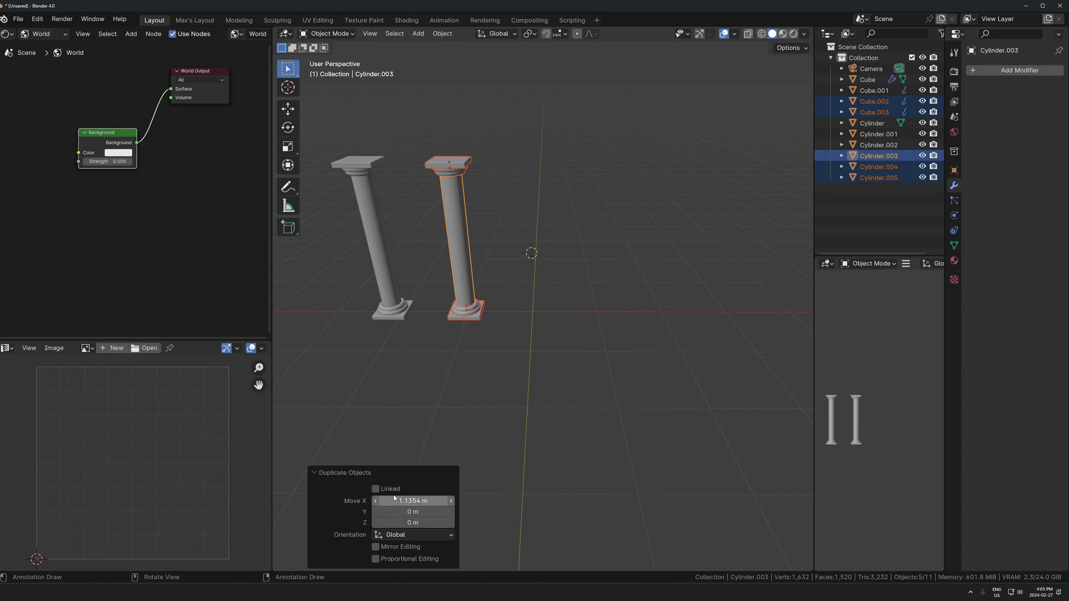
Delete the smooth shaft of the duplicated pillar, keeping its cap and base.
scroll(513, 381, up, 5)
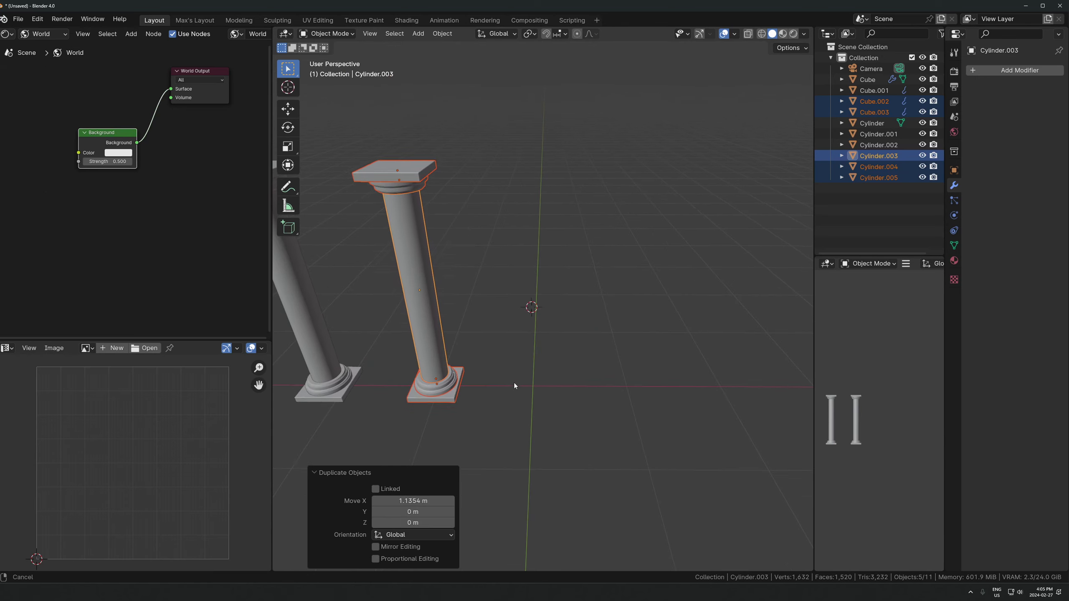
scroll(547, 421, down, 6)
scroll(589, 463, up, 3)
click(567, 452)
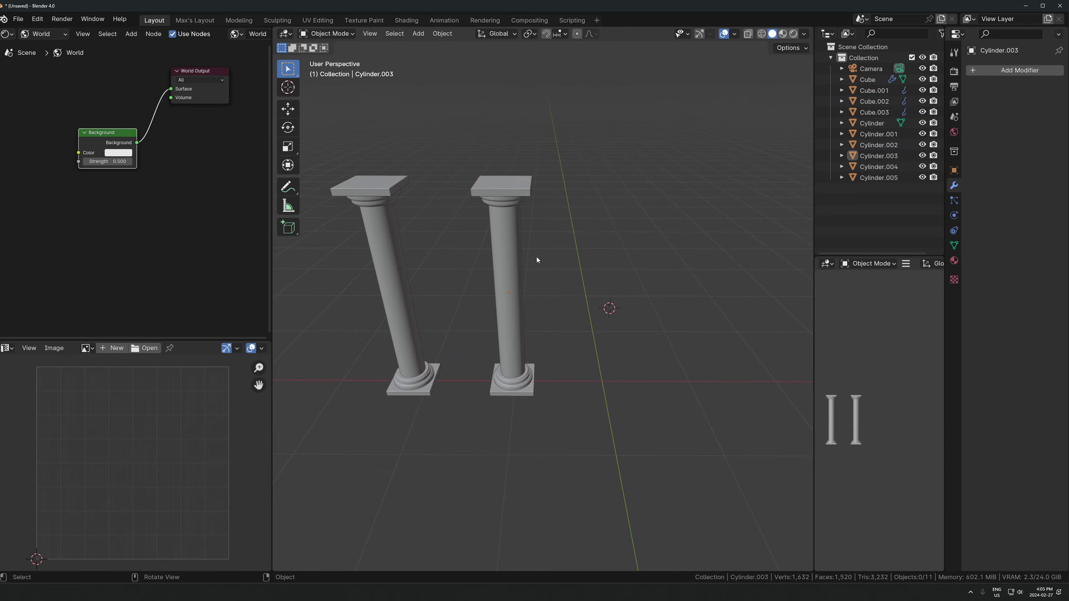
click(526, 311)
scroll(529, 300, up, 3)
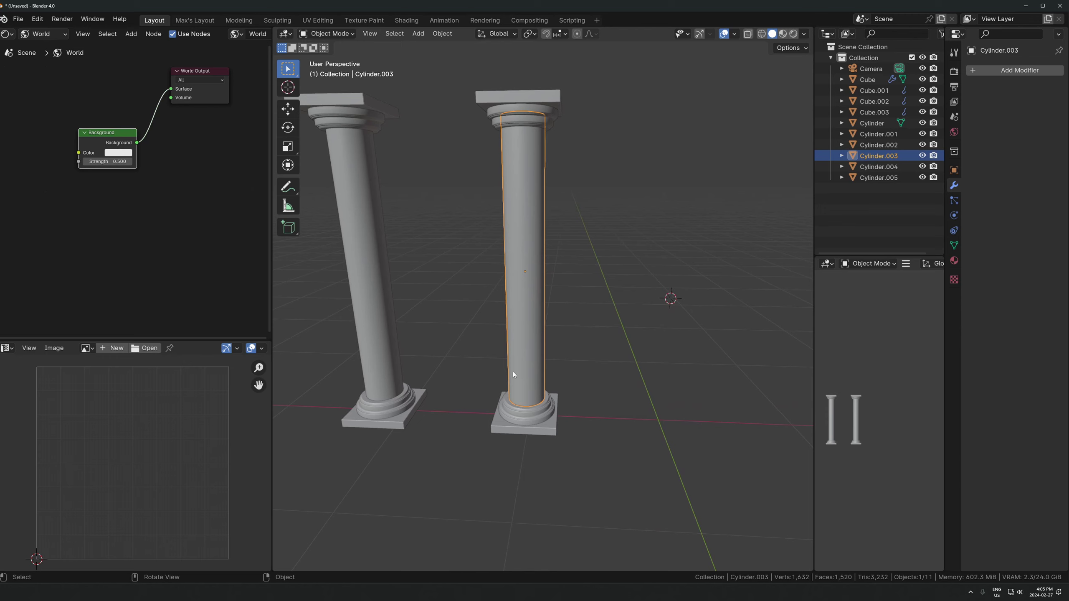
middle_drag(484, 347, 506, 400)
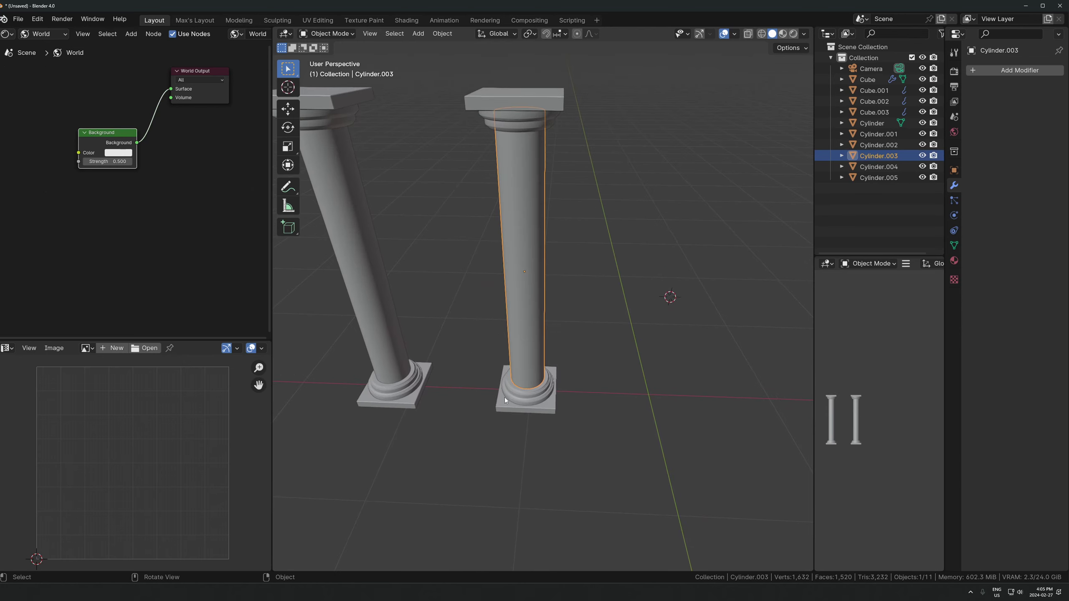
key(Delete)
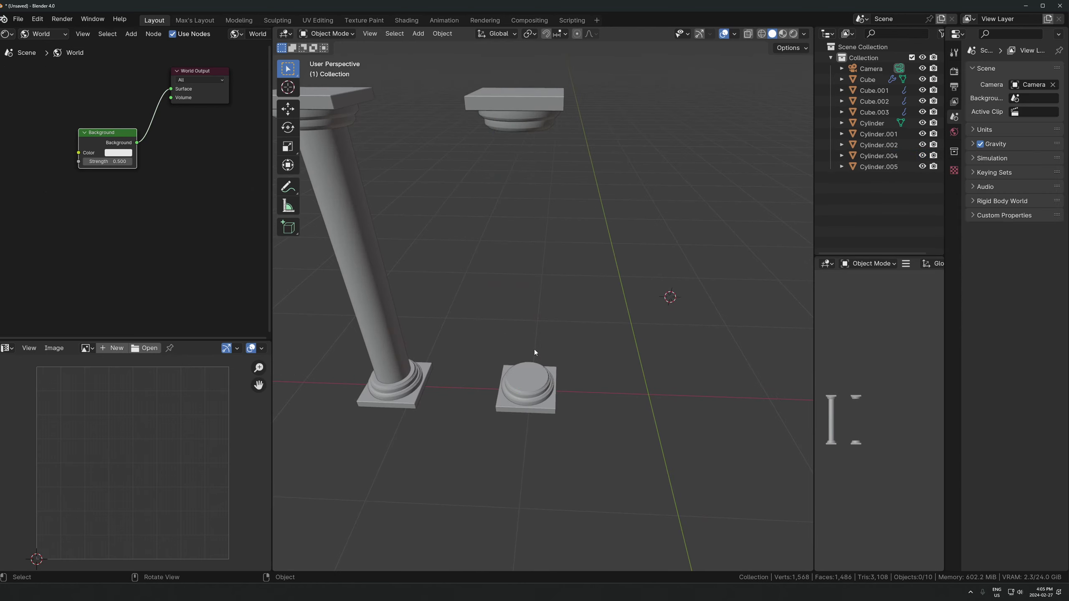
Snap the 3D cursor to the midpoint between the duplicate's round cap and round base moldings.
click(527, 374)
middle_drag(534, 321, 535, 303)
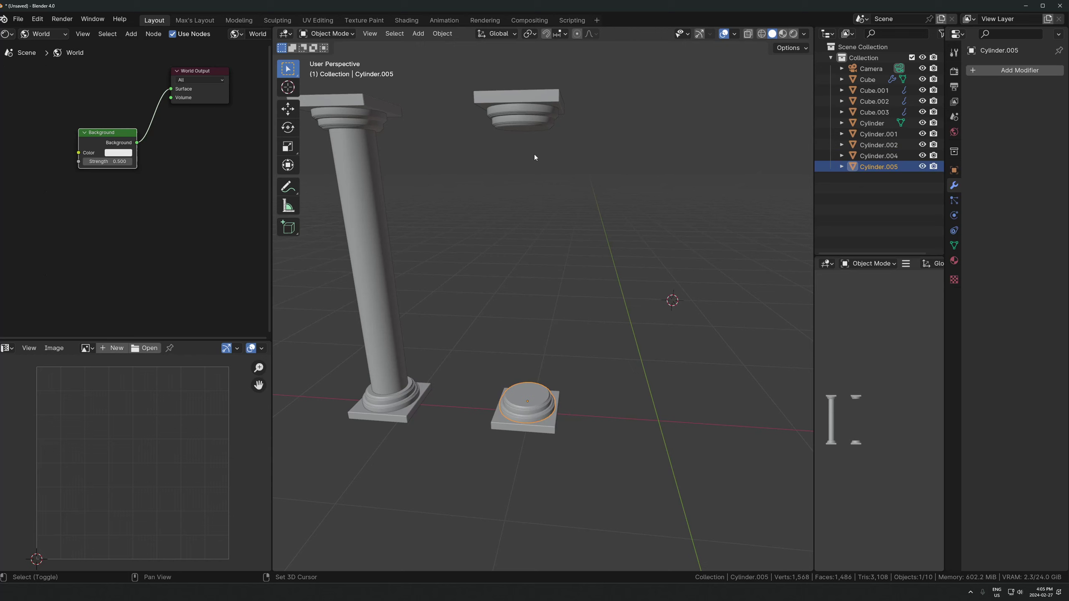
shift+click(528, 116)
key(shift+s)
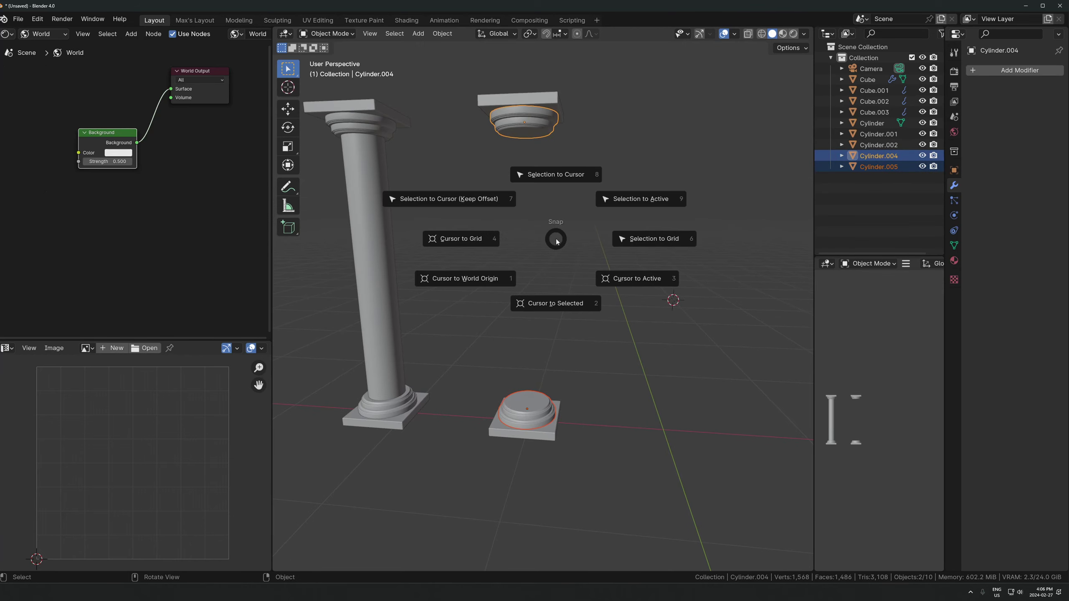
click(556, 308)
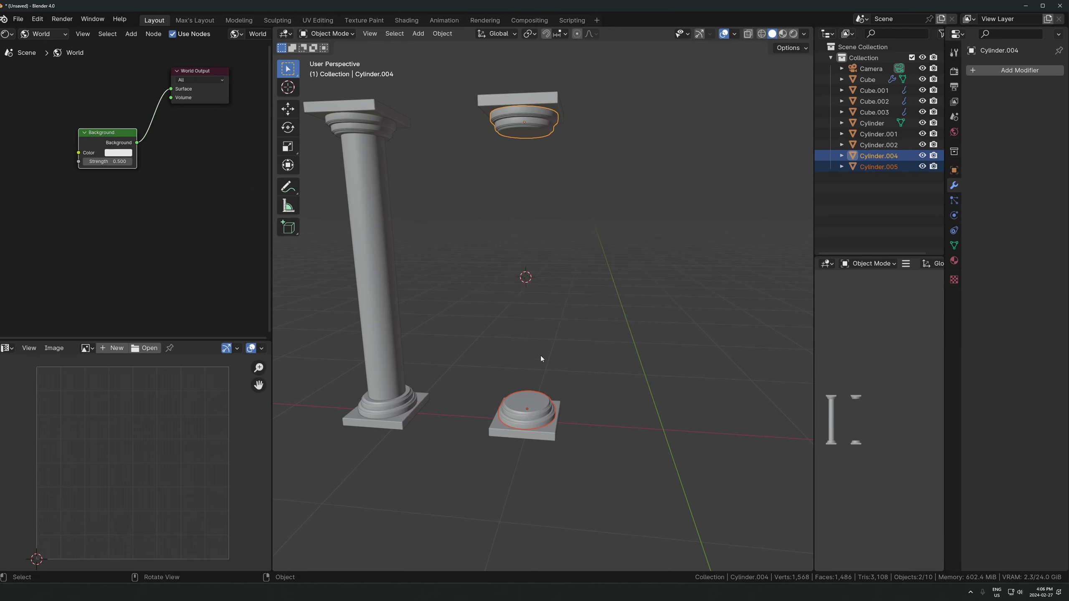
Add a mesh circle with 64 vertices at the 3D cursor.
click(613, 291)
key(shift+a)
mouse_move(505, 280)
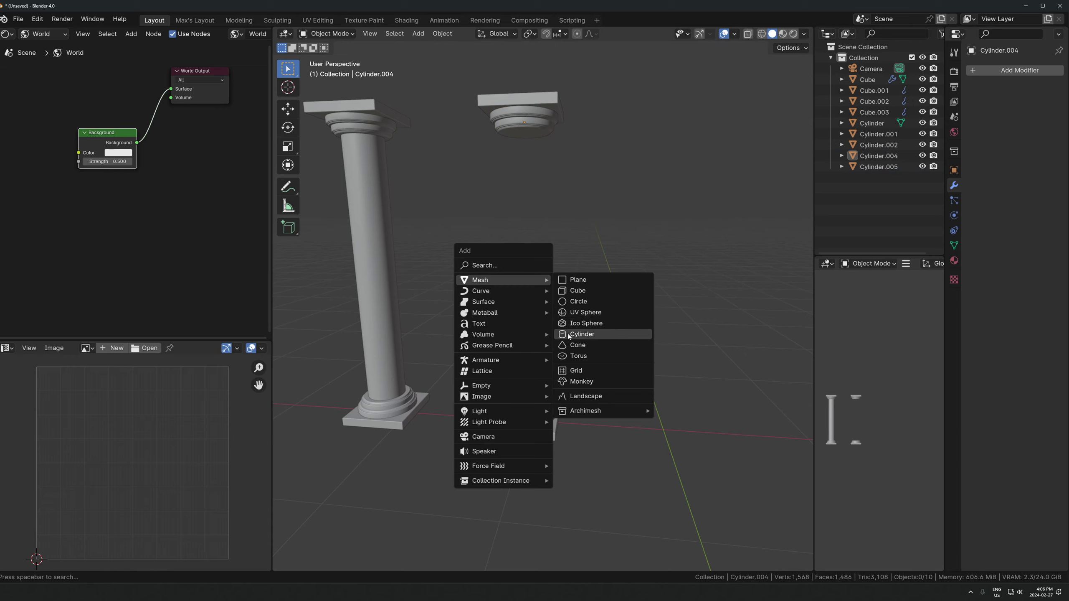
click(588, 302)
middle_drag(589, 294, 597, 362)
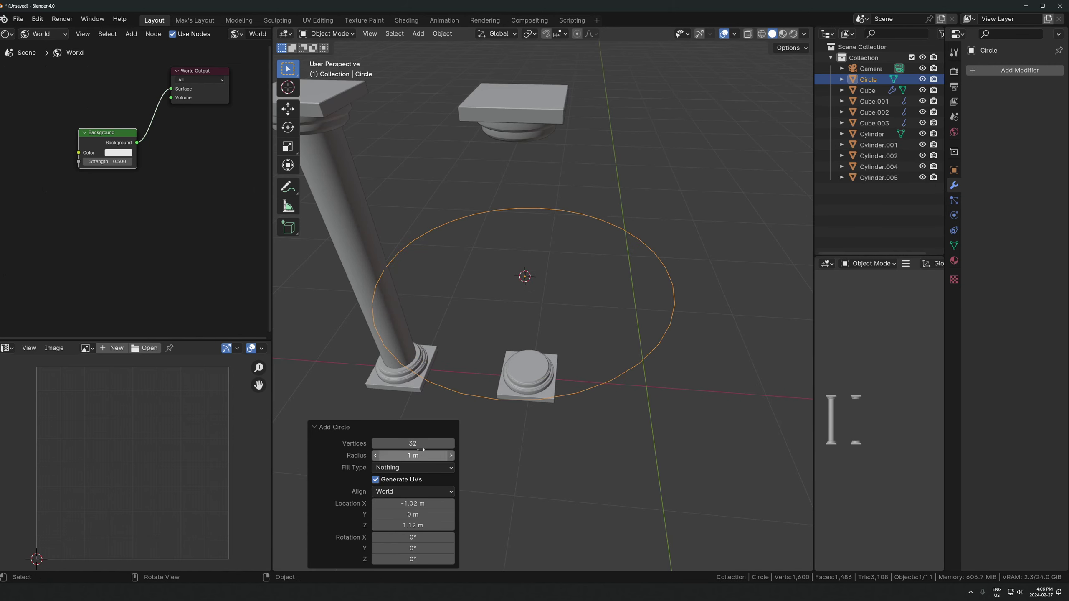
click(407, 443)
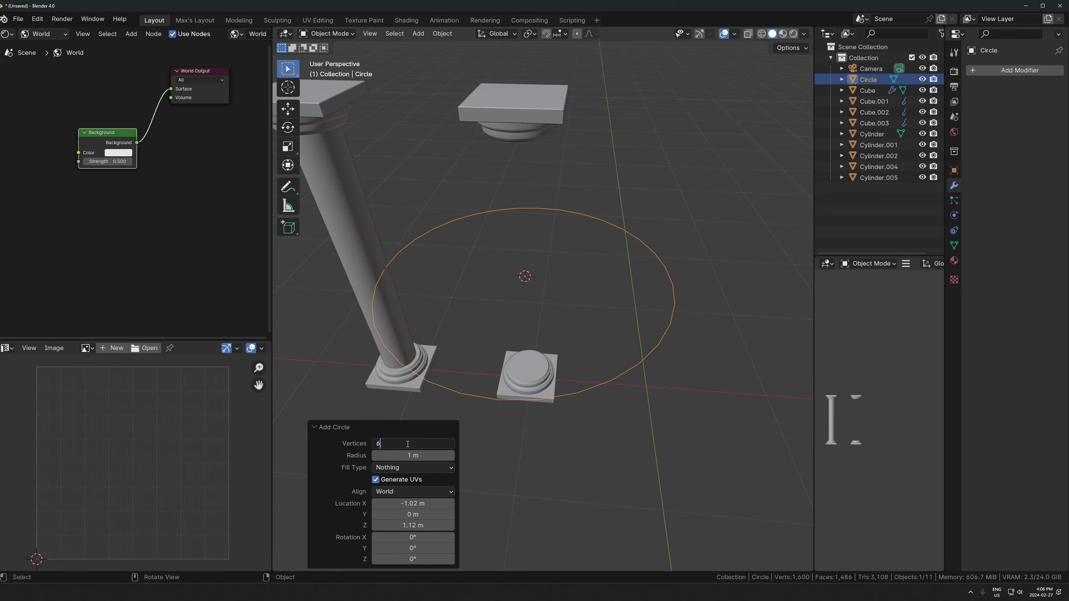
text(64)
key(Return)
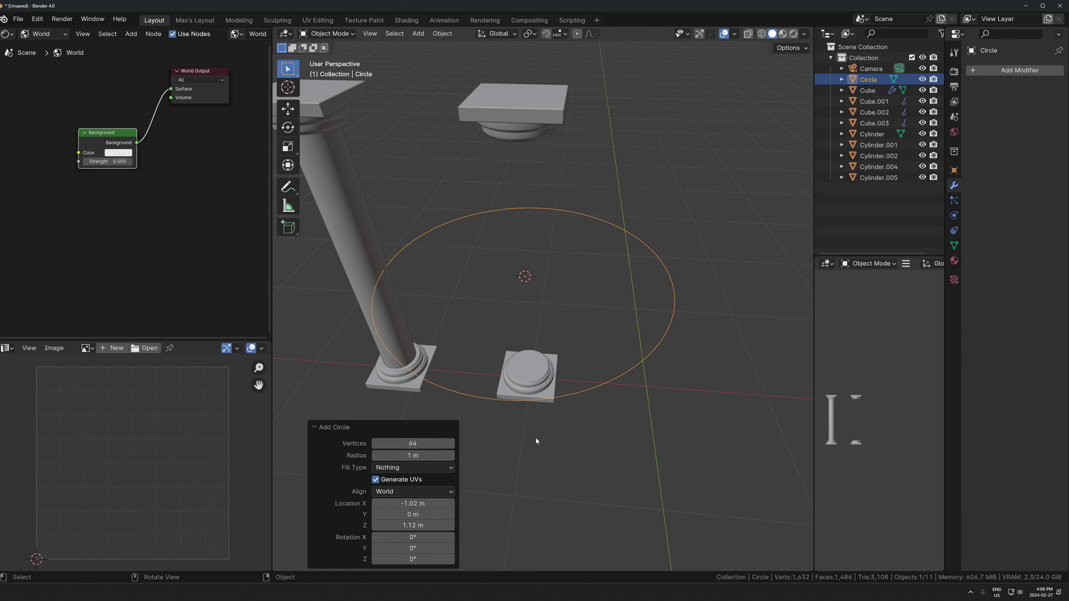
Select every other vertex of the circle with Checker Deselect and scale them inward to about 0.924.
key(Tab)
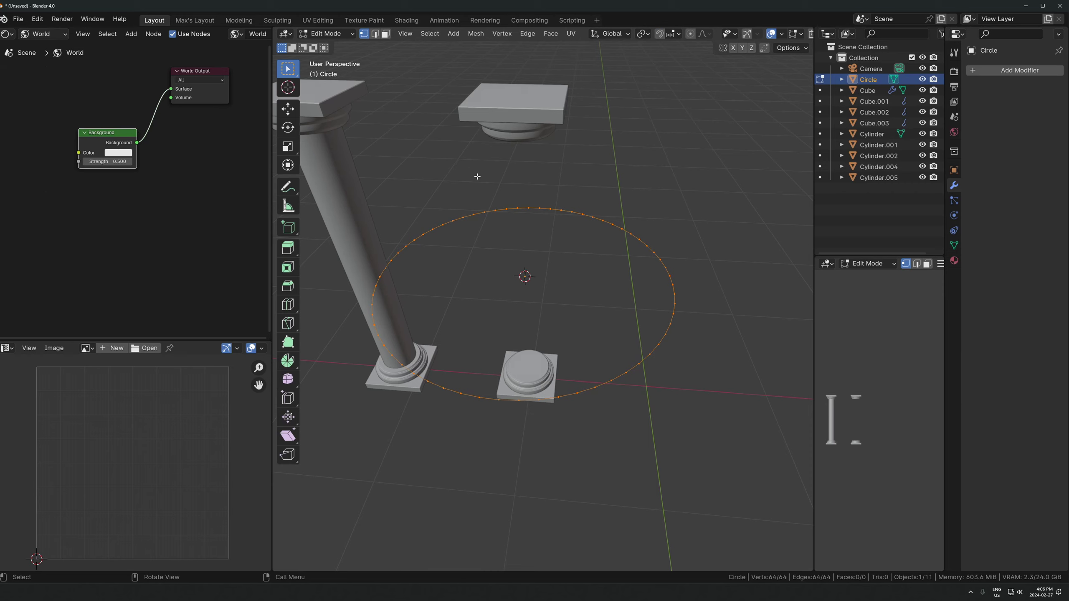
click(429, 34)
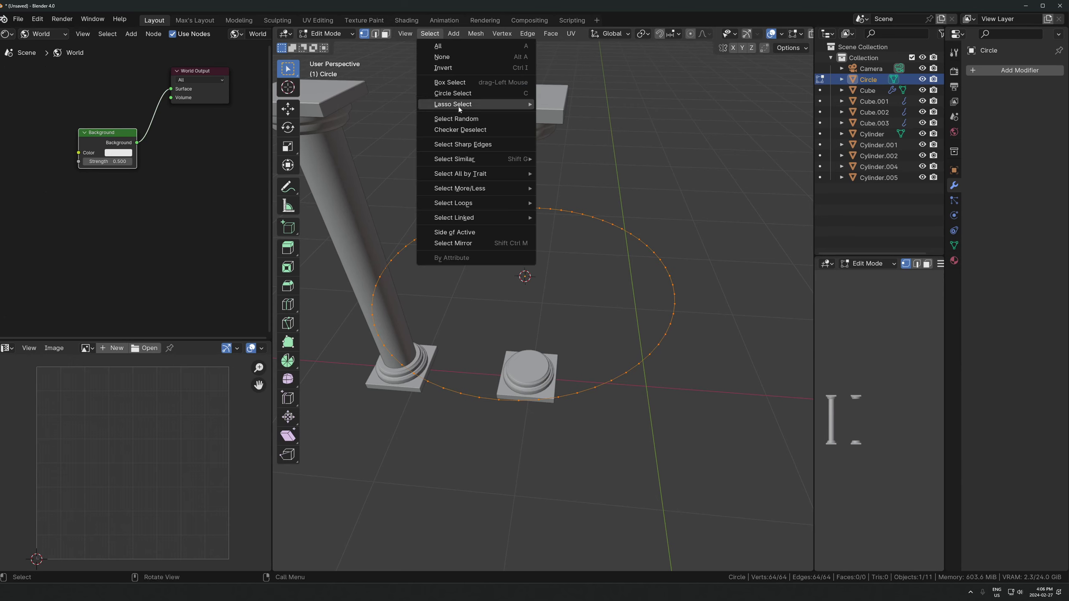
click(464, 130)
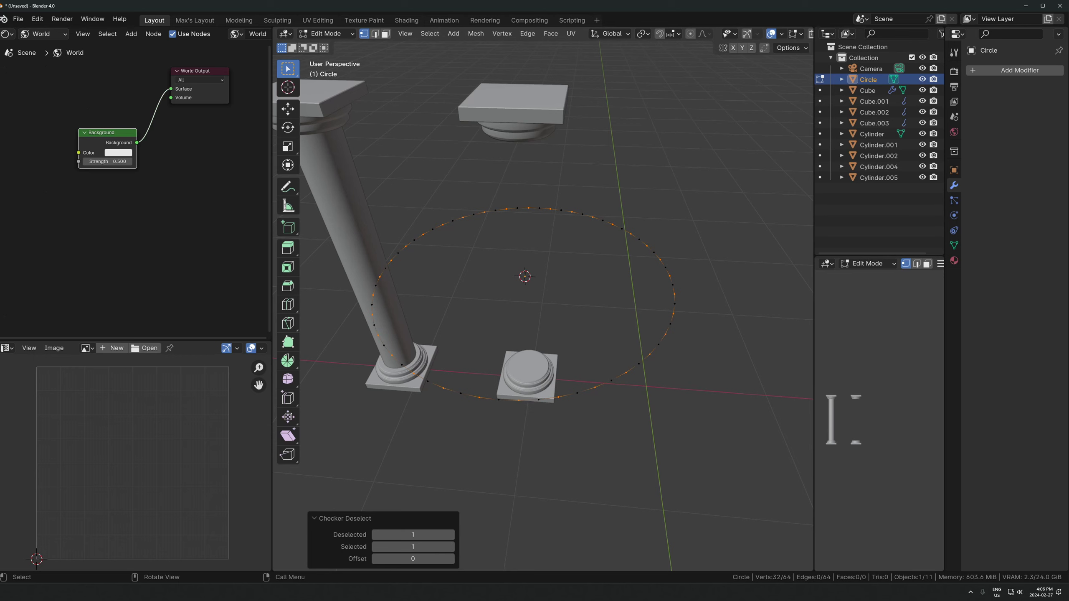
key(s)
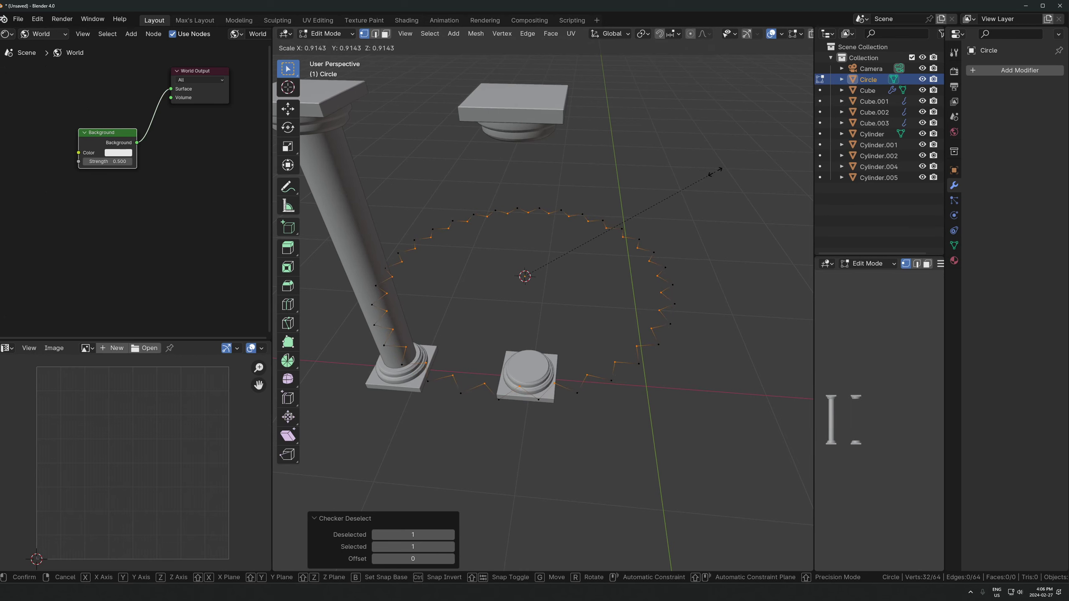
click(717, 170)
Extrude the entire zigzag circle about 4 m up along Z to form a fluted shaft, and return to Object Mode.
middle_drag(531, 437, 566, 282)
scroll(566, 282, down, 3)
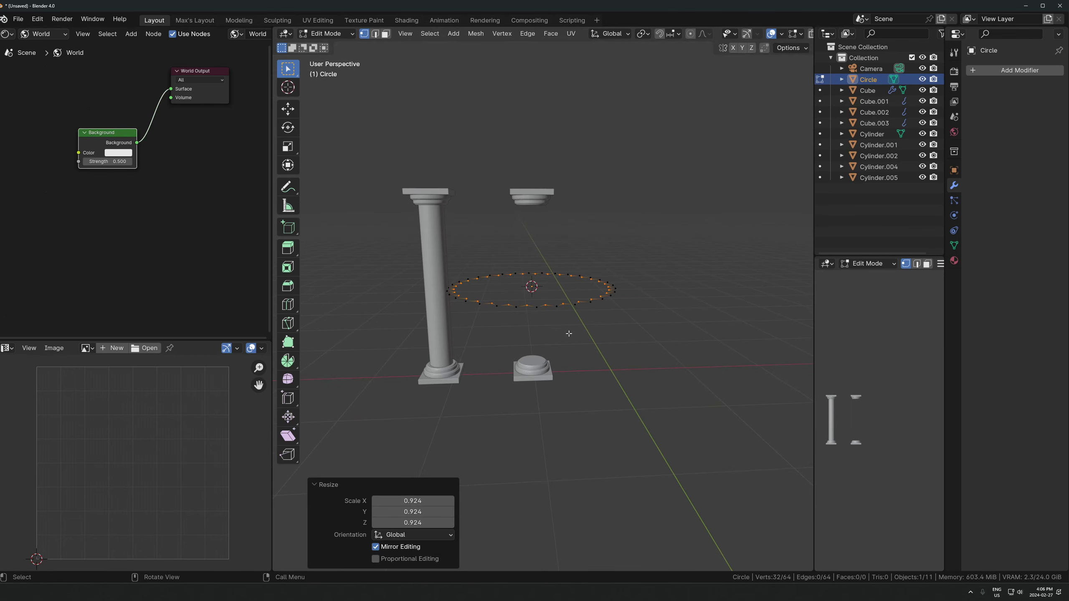
scroll(569, 333, up, 3)
key(a)
key(g)
right_click(609, 334)
scroll(613, 331, down, 5)
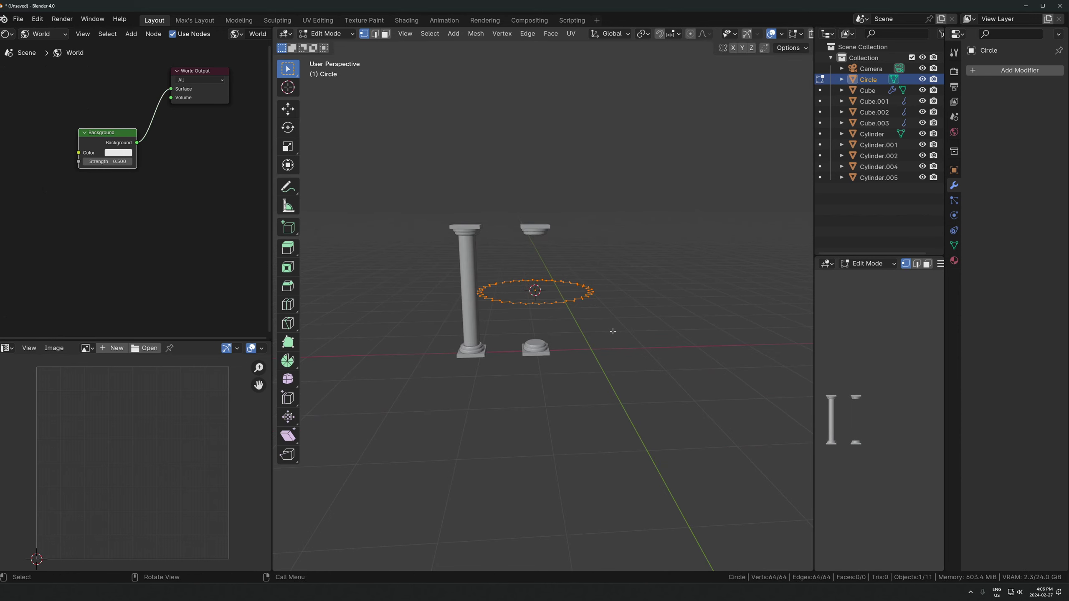
key(e)
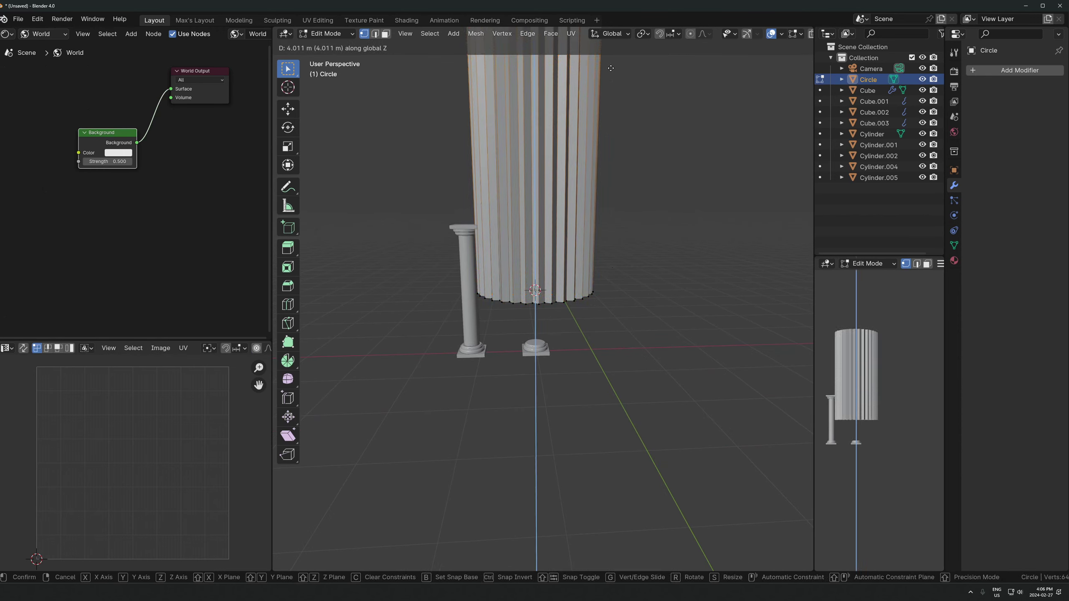
click(610, 68)
key(Tab)
Scale the fluted shaft down uniformly to about 0.199 and narrow it further in X and Y only.
scroll(687, 72, down, 3)
key(s)
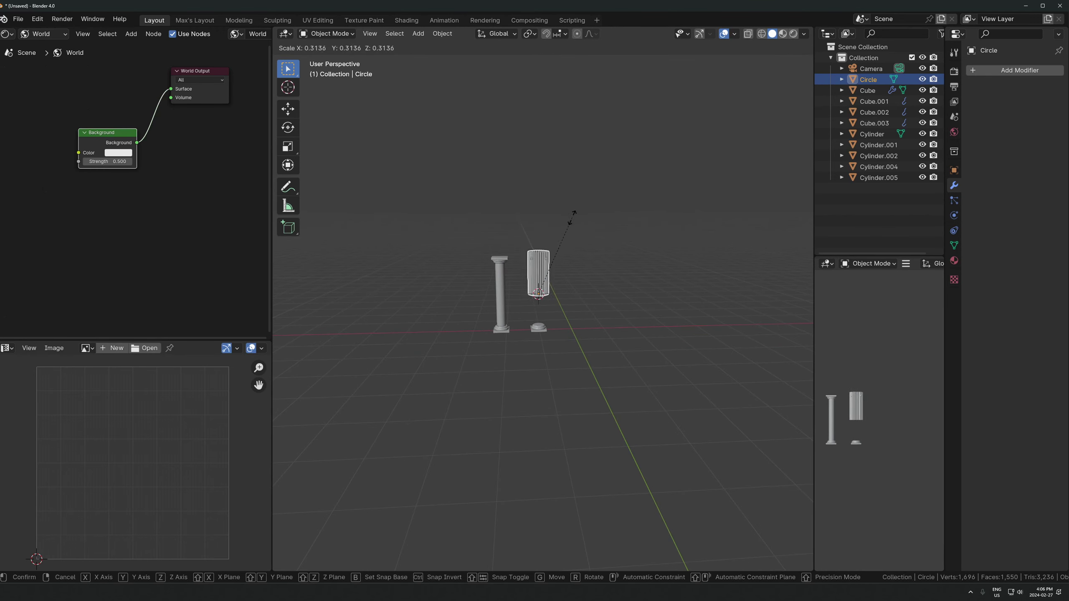
click(560, 239)
scroll(631, 238, up, 3)
key(s)
key(shift+z)
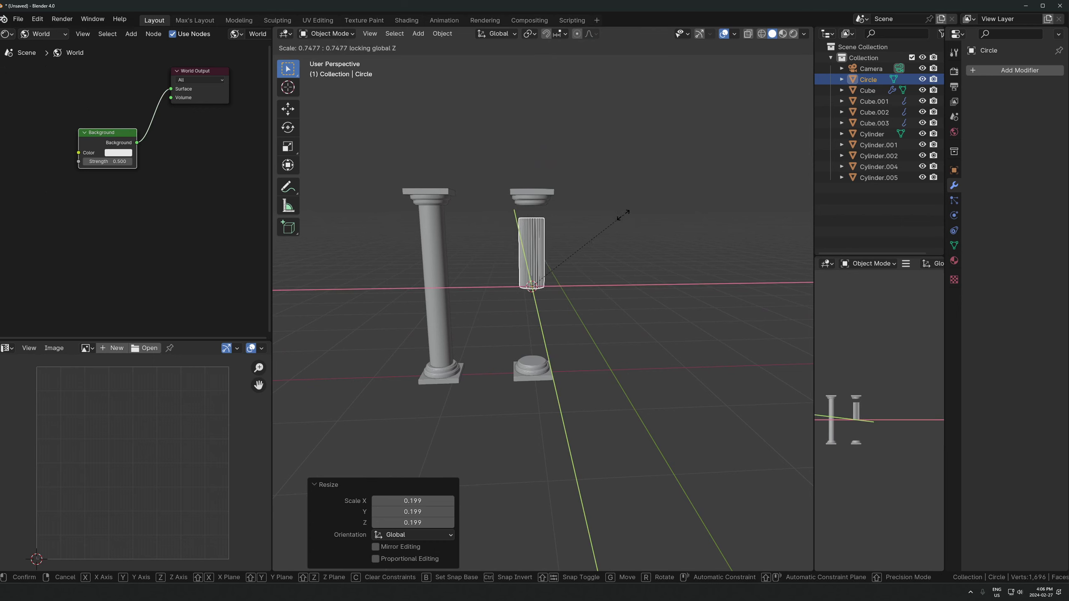
click(612, 221)
Stretch the fluted shaft along Z by a factor of about 2.184 and lower it onto the pillar base.
key(s)
key(z)
click(690, 138)
key(g)
key(z)
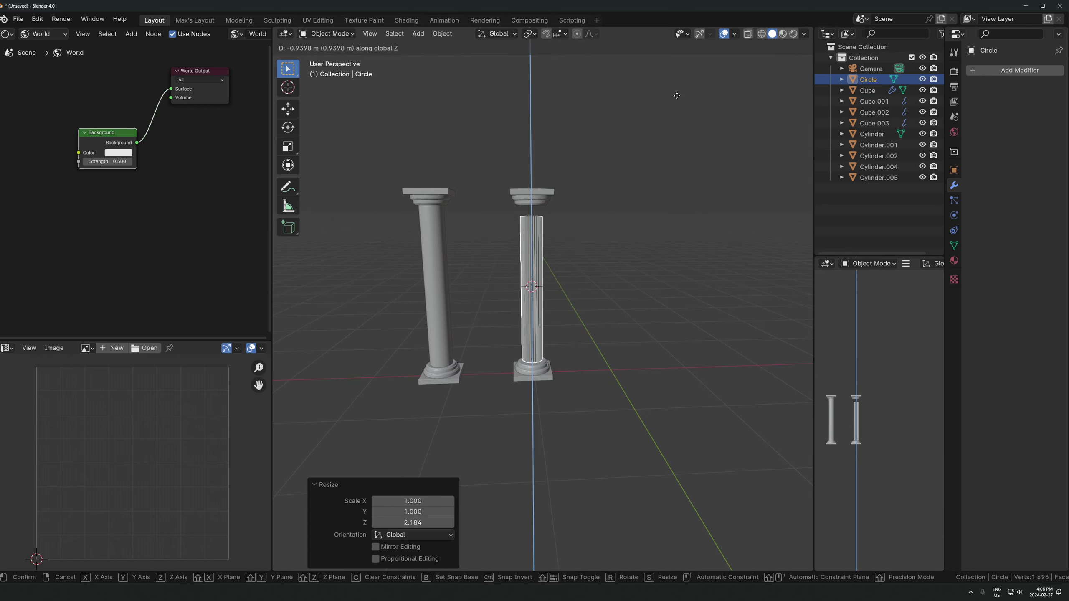
click(670, 125)
Lengthen the fluted shaft along Z by about 1.122 and fine-tune its height to bridge the base and capital.
key(s)
key(z)
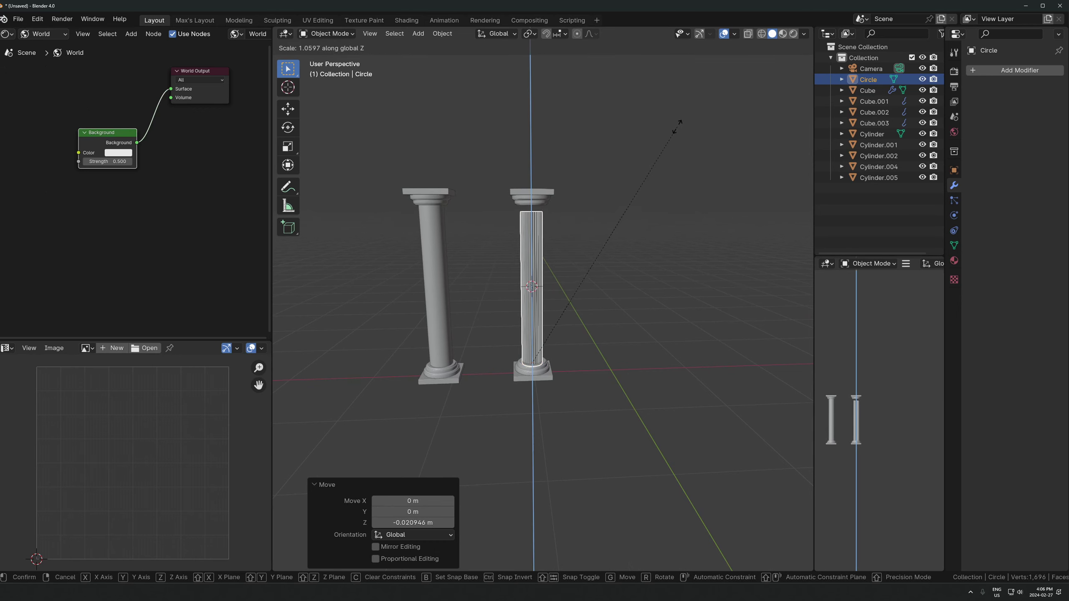
click(683, 118)
scroll(630, 257, up, 4)
scroll(630, 213, down, 3)
scroll(642, 194, up, 1)
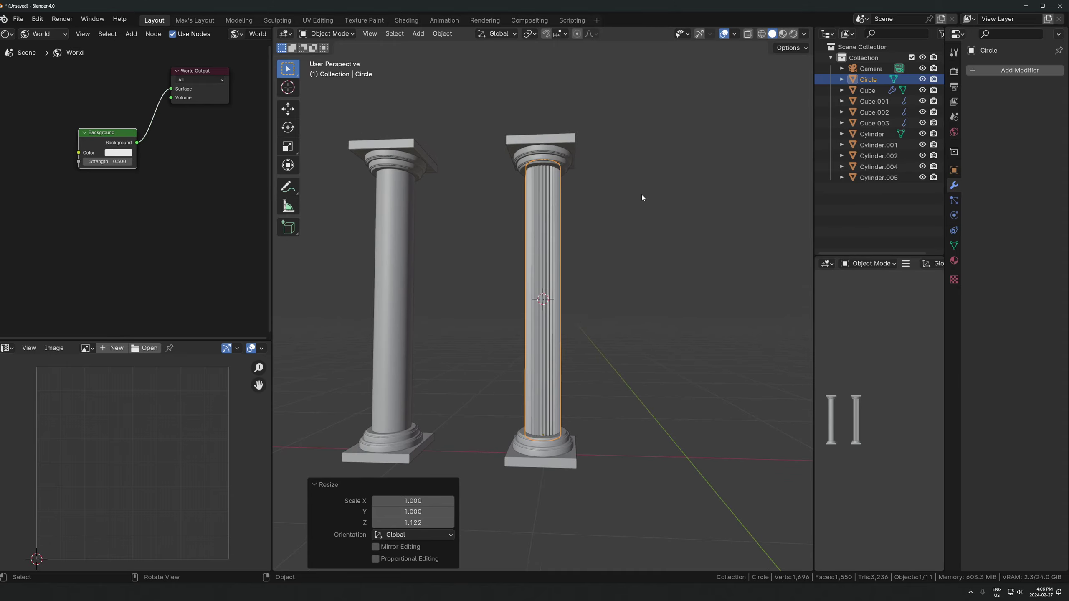
key(s)
key(z)
click(632, 232)
Add a Bevel modifier to the fluted shaft.
middle_drag(631, 232, 559, 374)
key(Tab)
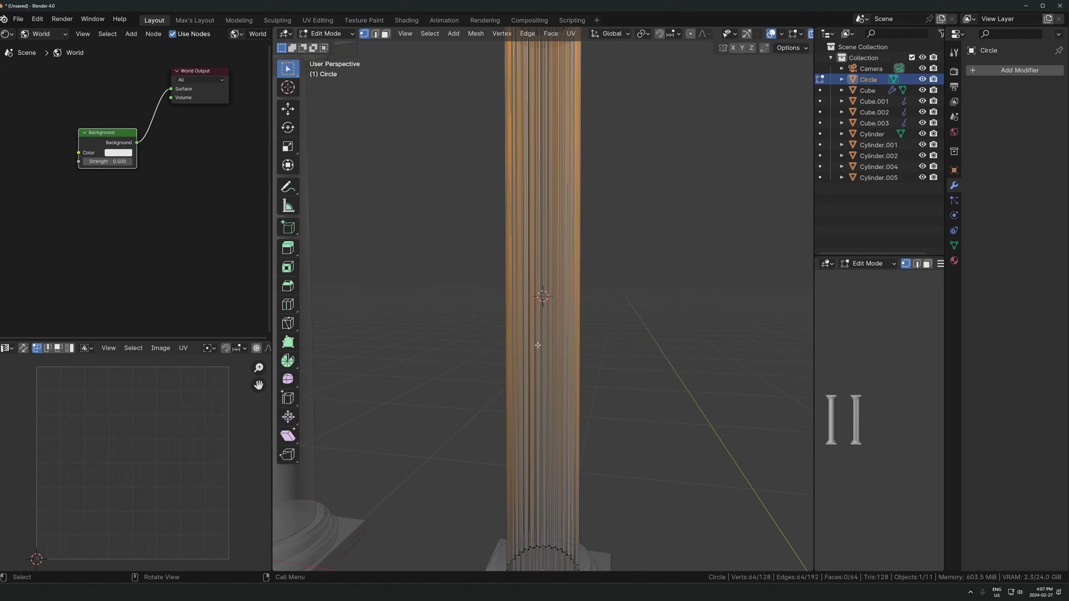
key(Tab)
click(1042, 69)
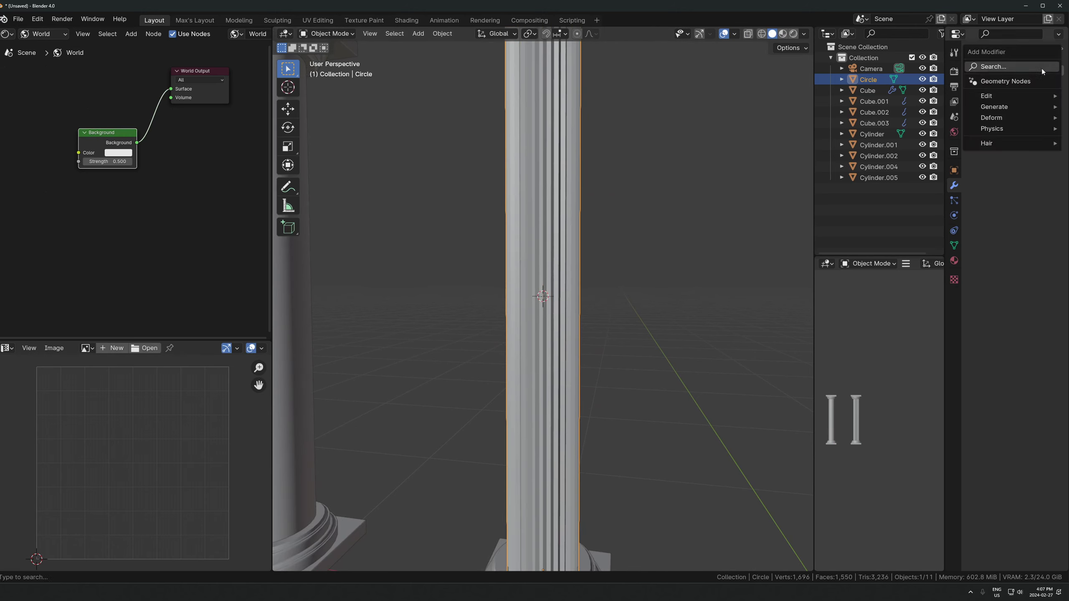
text(beve)
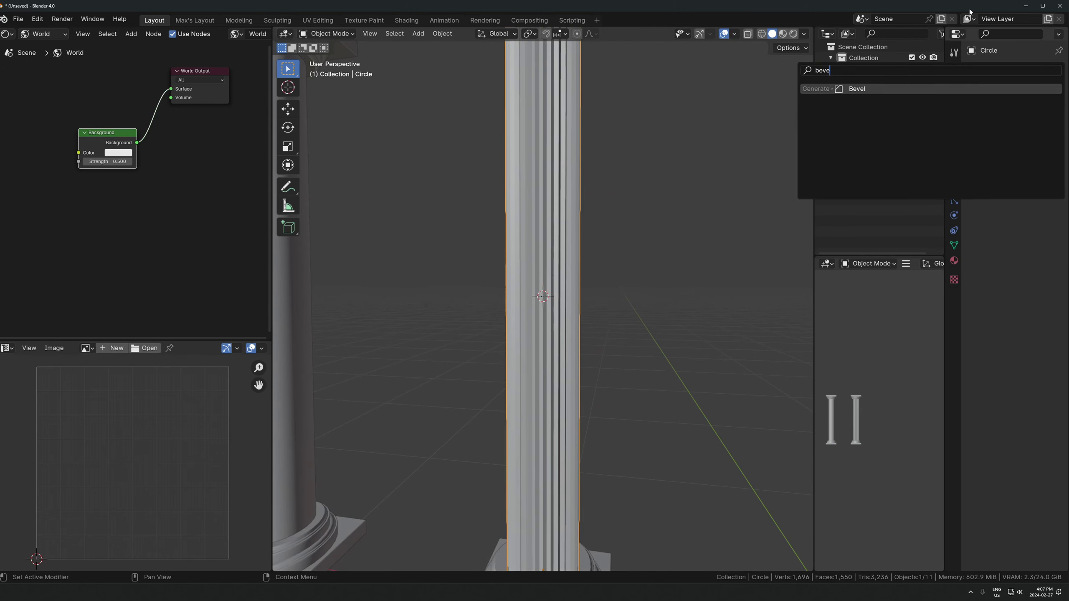
click(921, 87)
Apply the fluted shaft's scale and set its bevel amount to 0.004 m.
key(ctrl+a)
click(554, 249)
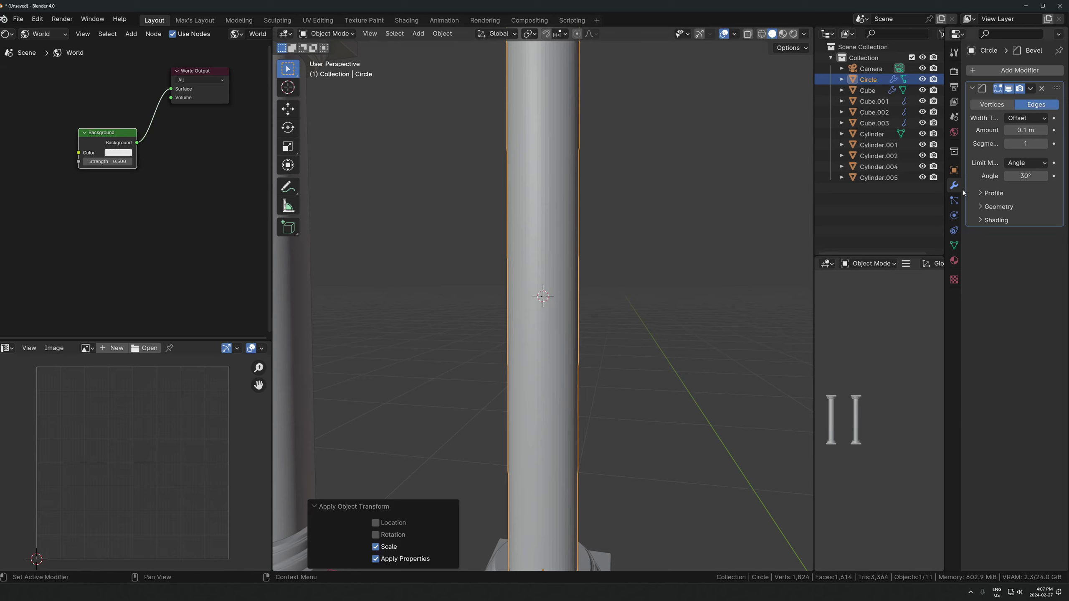
drag(1026, 131, 1009, 130)
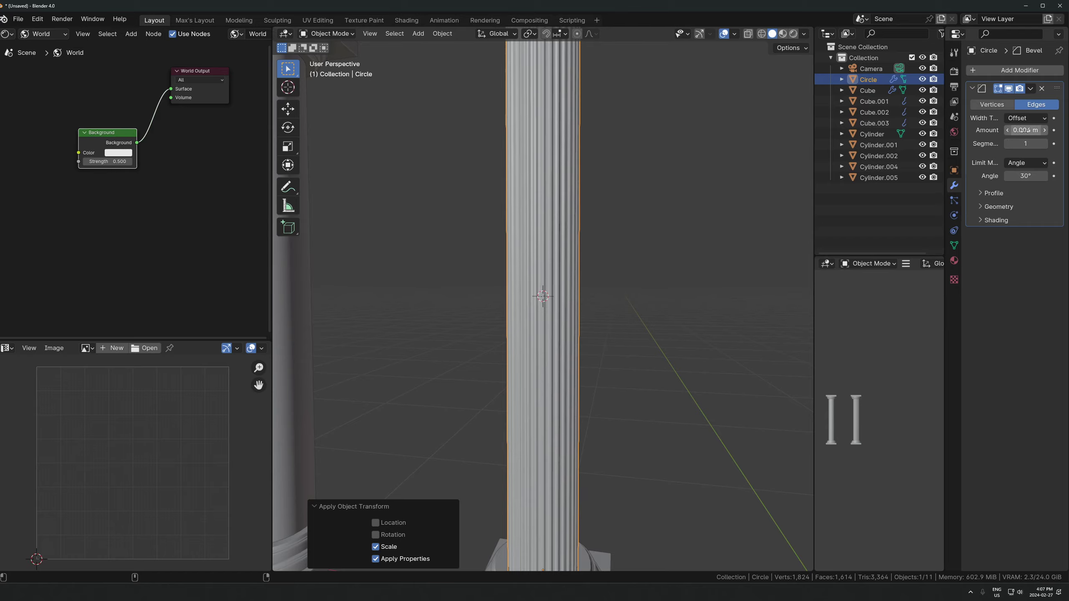
Examine the fluted shaft's bevelled profile isolated in wireframe from above, and return to the solid view of both pillars.
middle_drag(664, 349, 527, 299)
key(shift+z)
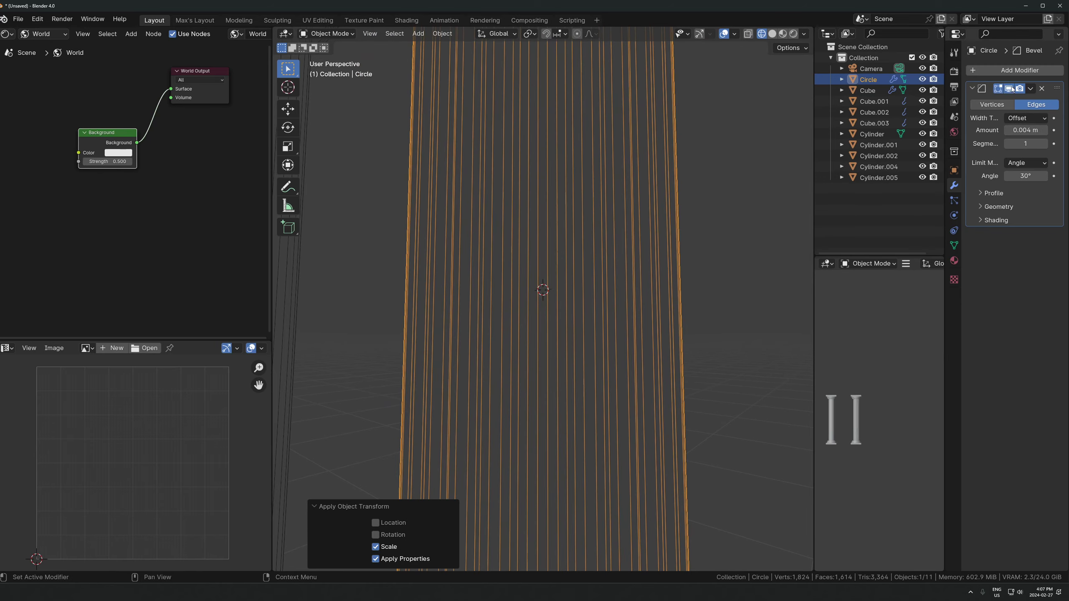
middle_drag(668, 198, 657, 276)
scroll(656, 276, down, 5)
key(KP_Divide)
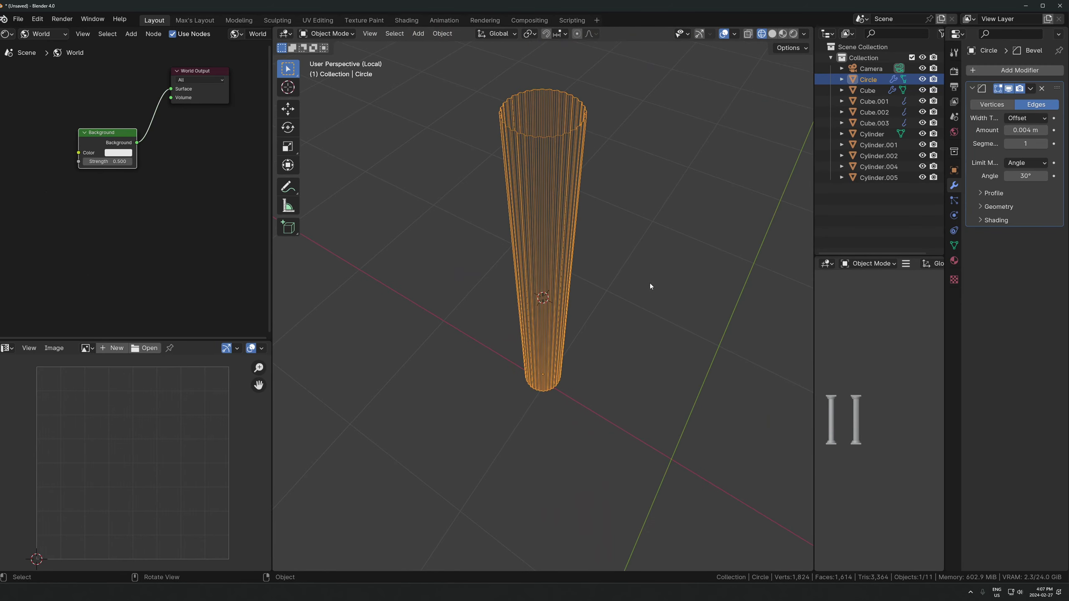
key(KP_7)
scroll(632, 292, up, 10)
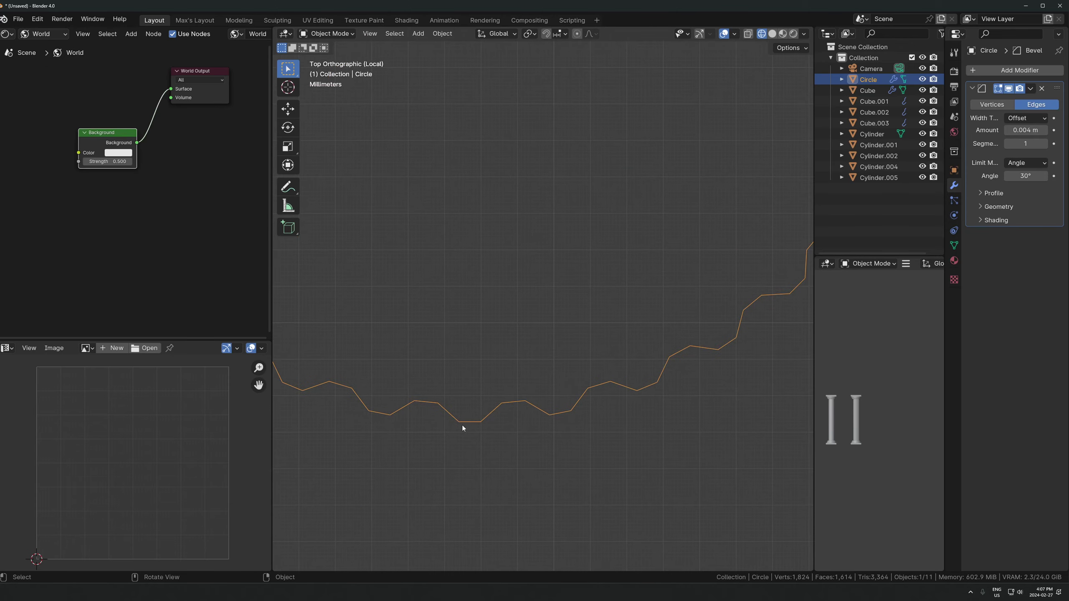
scroll(633, 303, down, 5)
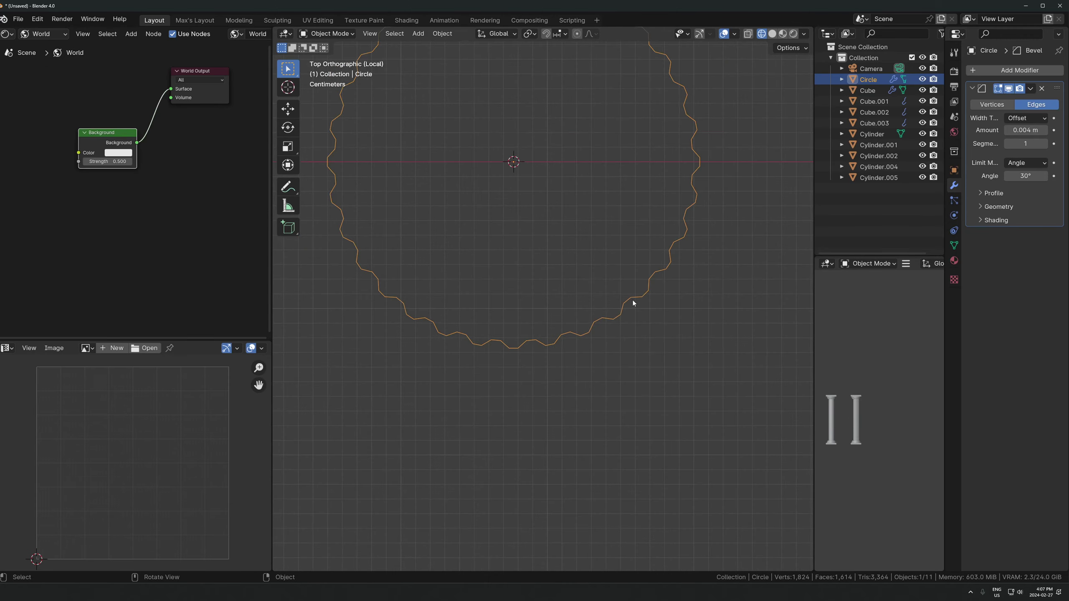
key(KP_Divide)
key(alt+a)
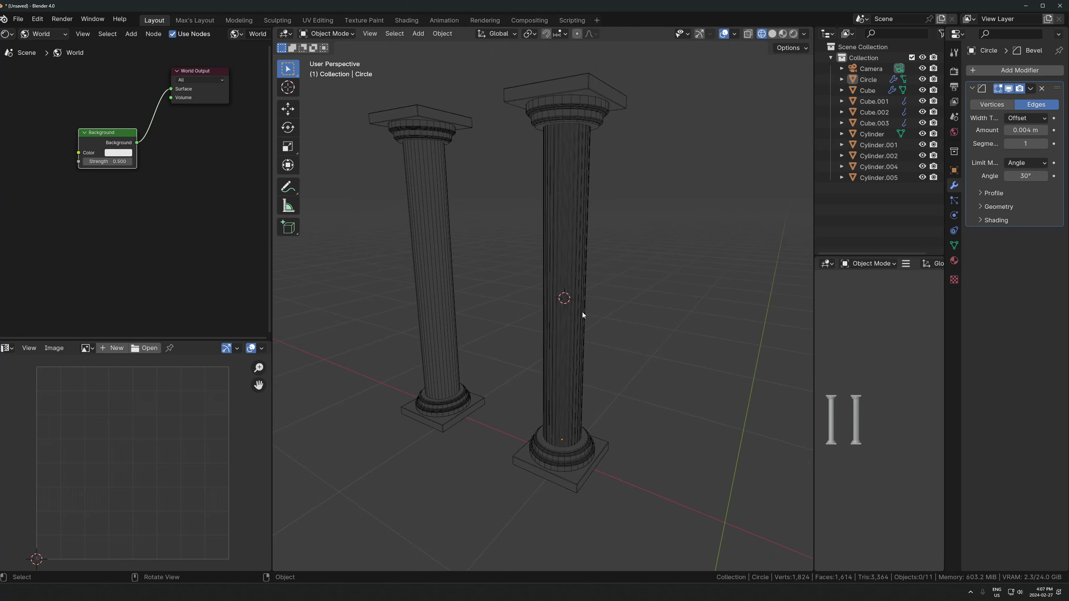
key(shift+z)
scroll(645, 323, down, 2)
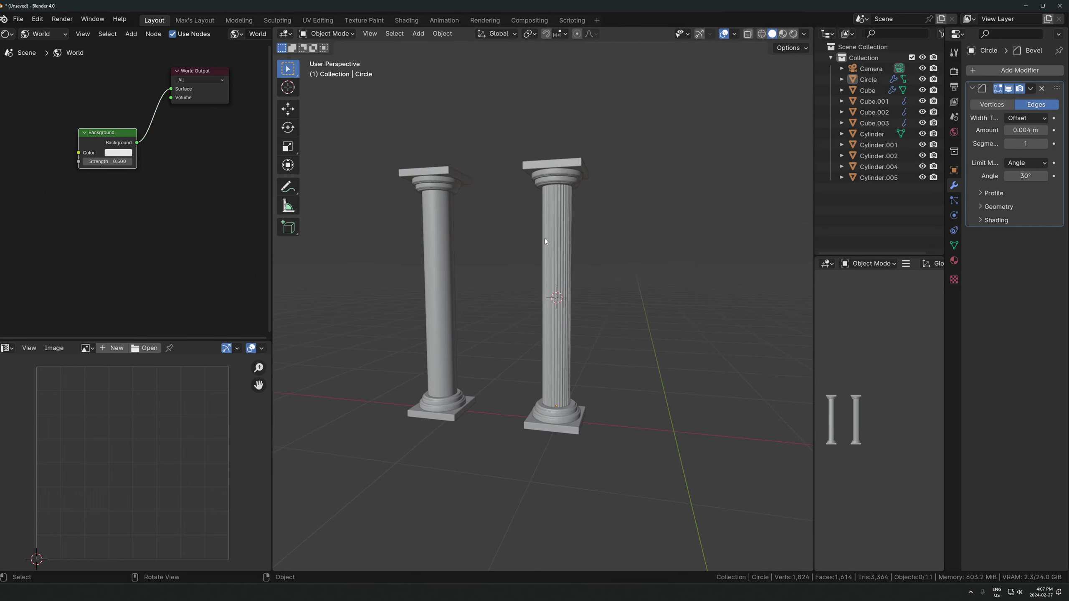
Move the whole fluted pillar in the negative X direction to the other side of the smooth pillar.
drag(579, 217, 556, 474)
key(g)
key(x)
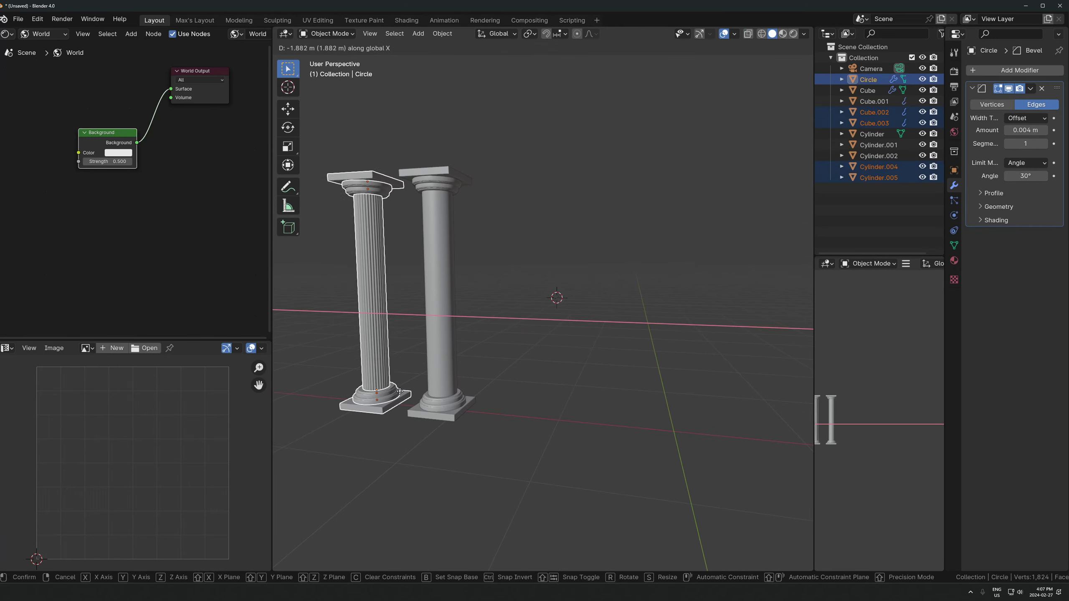
click(419, 288)
Duplicate the whole smooth pillar, including its shaft, and offset the copy about 0.79 m along X.
drag(472, 114, 452, 404)
shift+click(444, 343)
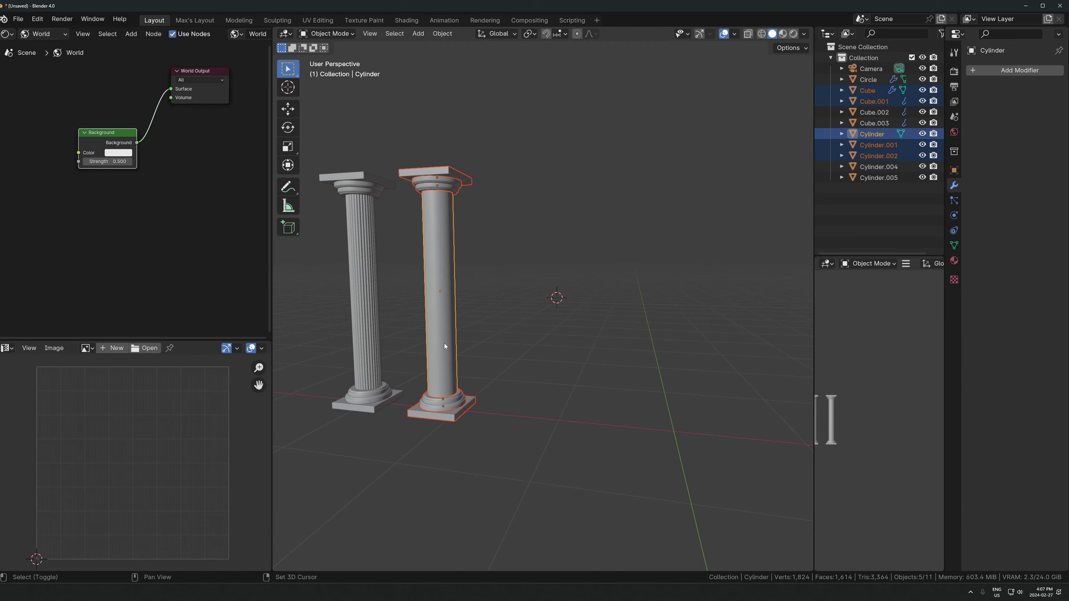
key(d)
key(shift+d)
key(x)
click(571, 305)
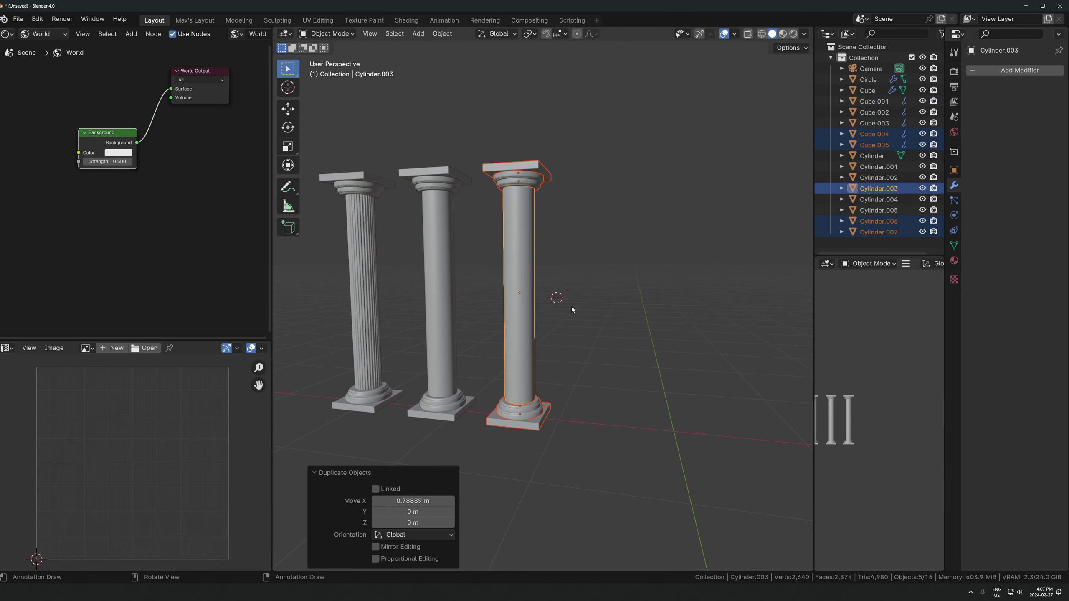
Add three evenly spaced horizontal loop cuts to the new pillar's shaft without sliding them.
click(563, 291)
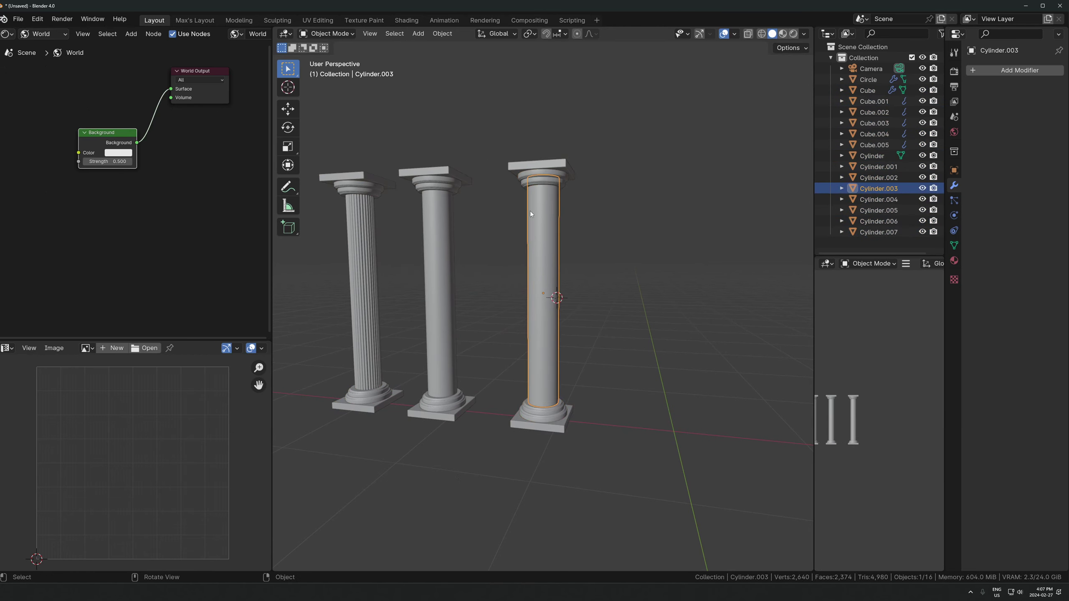
click(550, 183)
key(Tab)
key(Tab)
click(542, 246)
key(Tab)
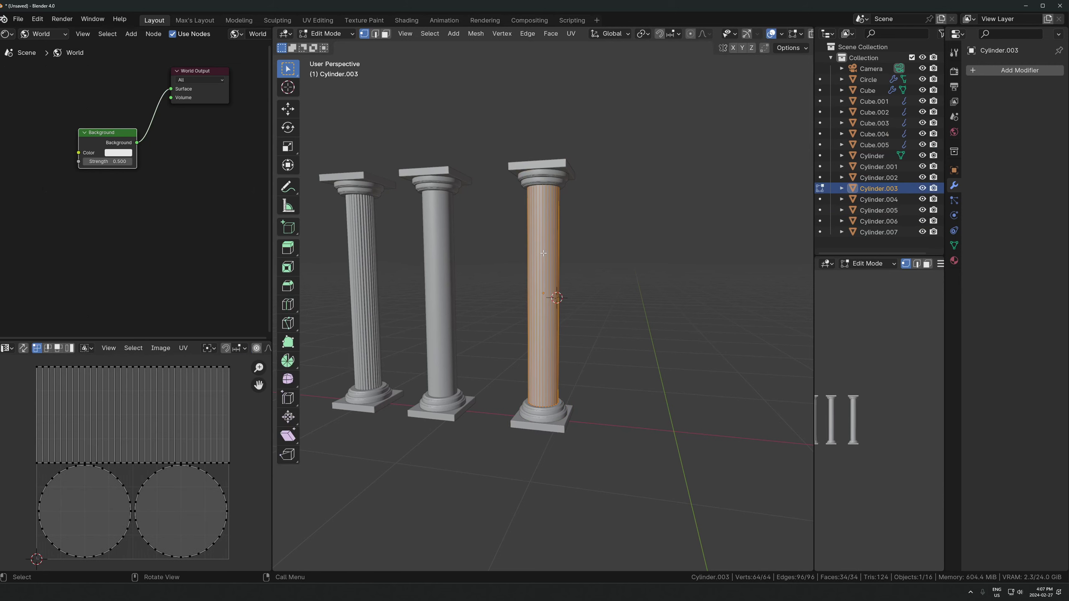
key(ctrl+r)
scroll(545, 250, up, 3)
scroll(544, 250, down, 1)
click(544, 250)
right_click(544, 250)
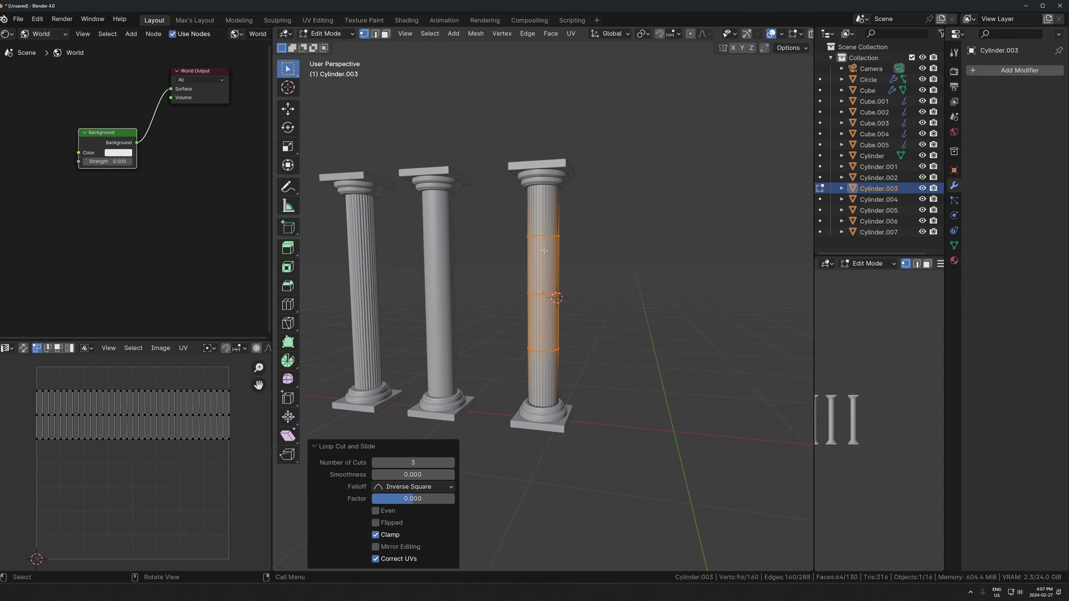
Select the three horizontal edge loops on the shaft and bevel them into narrow bands.
scroll(592, 296, up, 4)
middle_drag(624, 332, 626, 316)
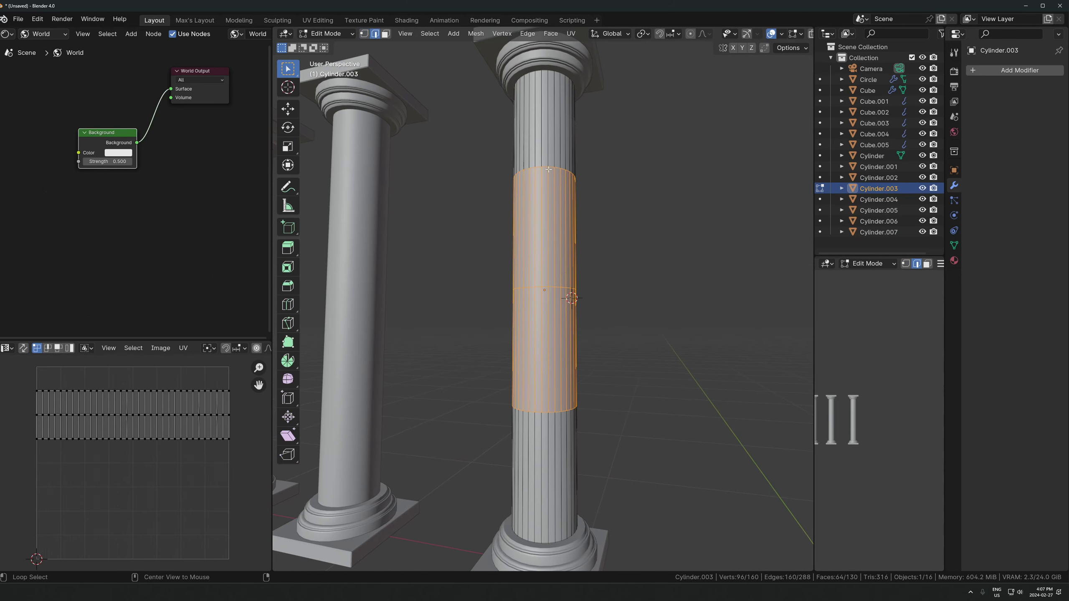
alt+click(548, 251)
alt+click(546, 164)
scroll(546, 285, up, 2)
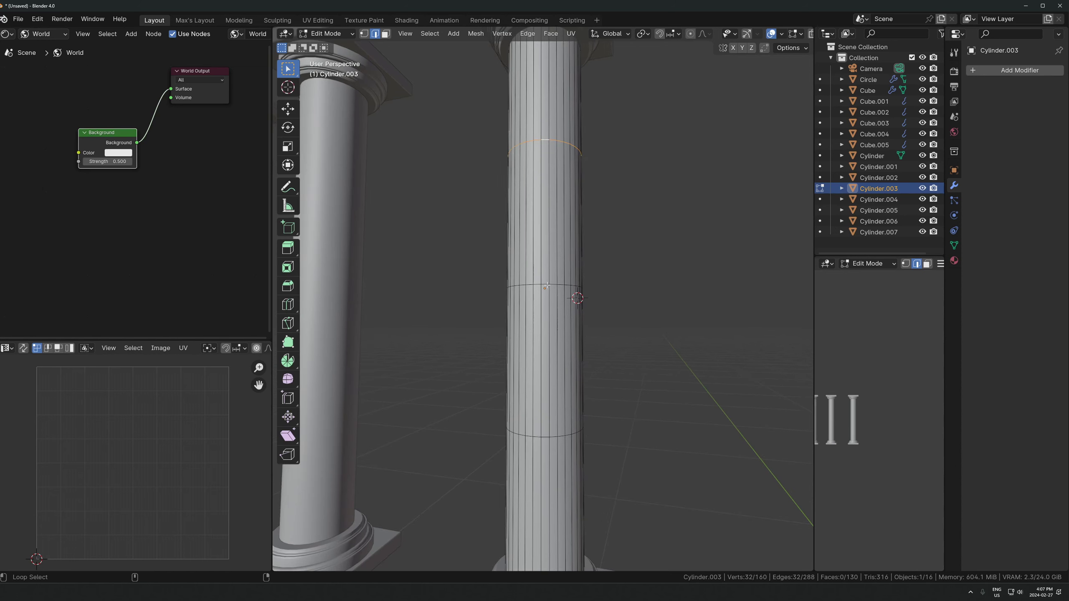
alt+shift+click(544, 442)
key(ctrl+b)
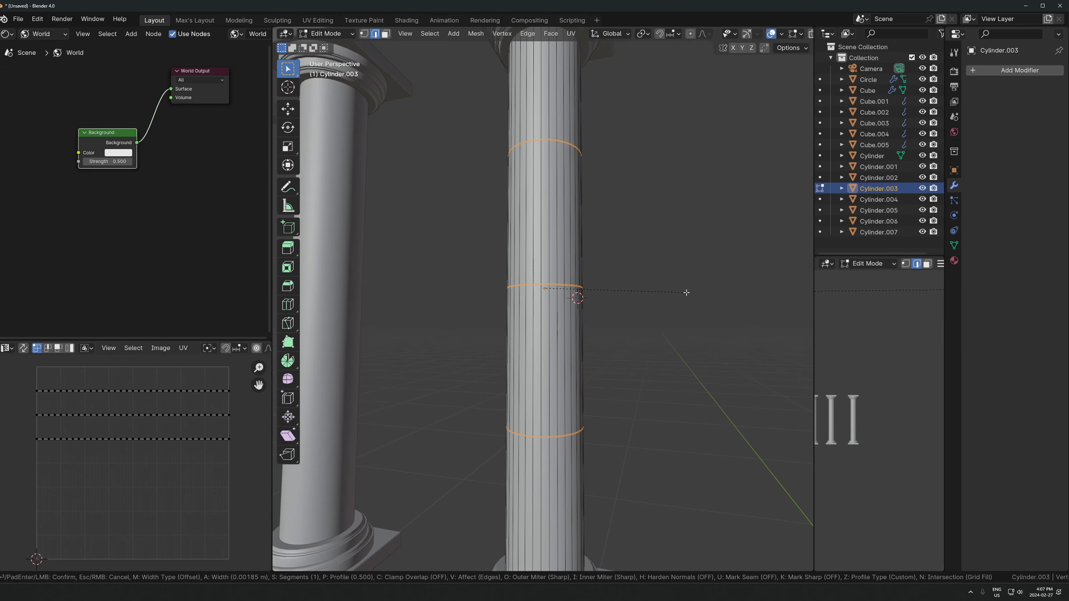
click(706, 268)
Extrude the three bands in place and scale them slightly inward in X and Y only to form grooves.
key(e)
right_click(714, 260)
key(s)
key(shift+z)
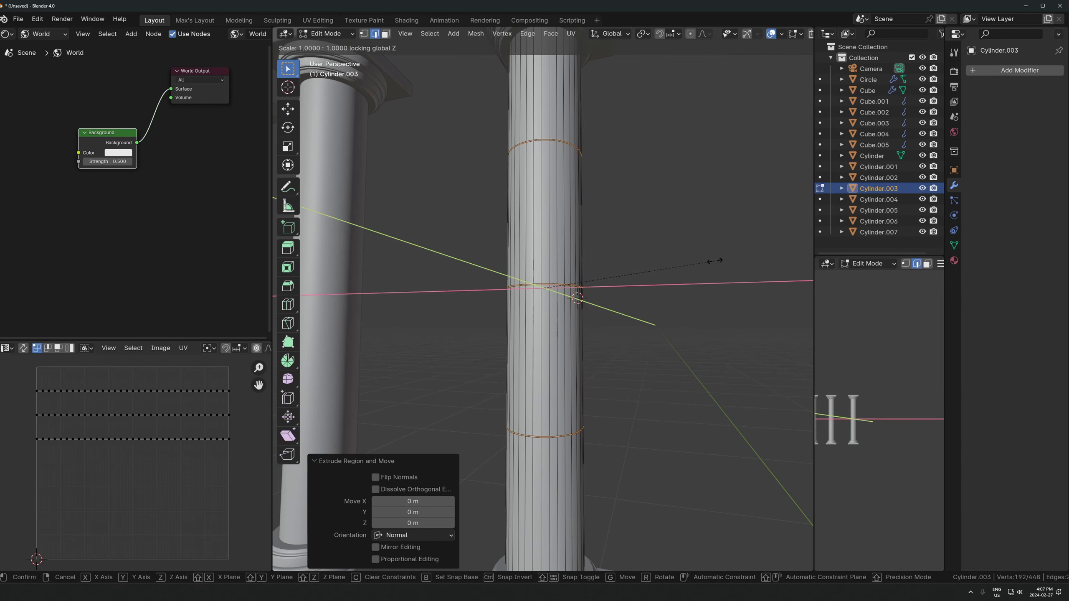
click(699, 267)
Select the edge loops bordering the shaft's grooves and try a slight bevel on them.
alt+click(549, 157)
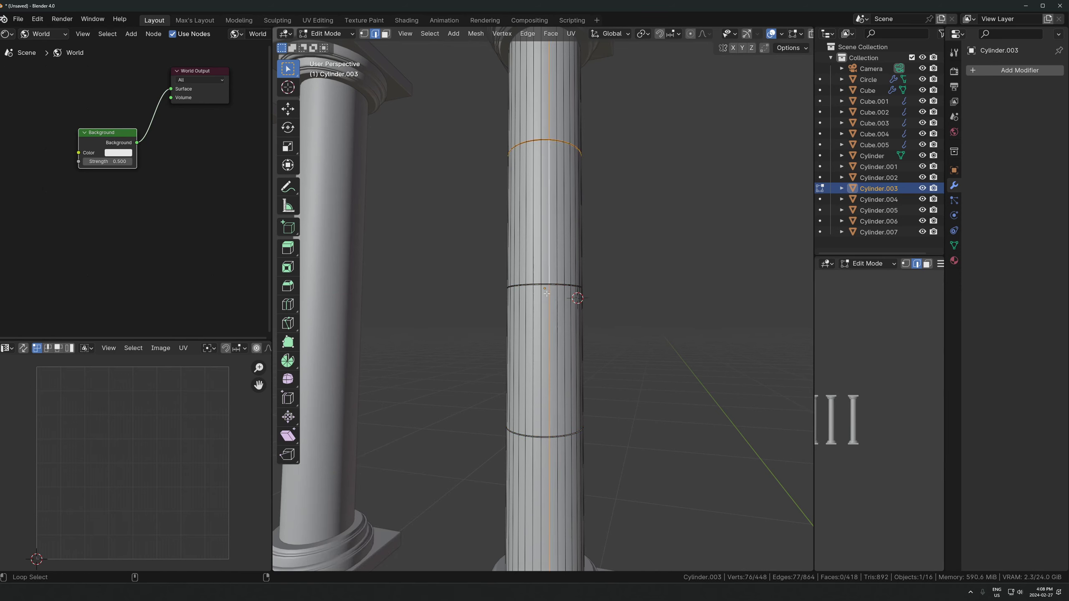
middle_drag(546, 293, 553, 117)
scroll(553, 257, up, 2)
alt+shift+click(550, 253)
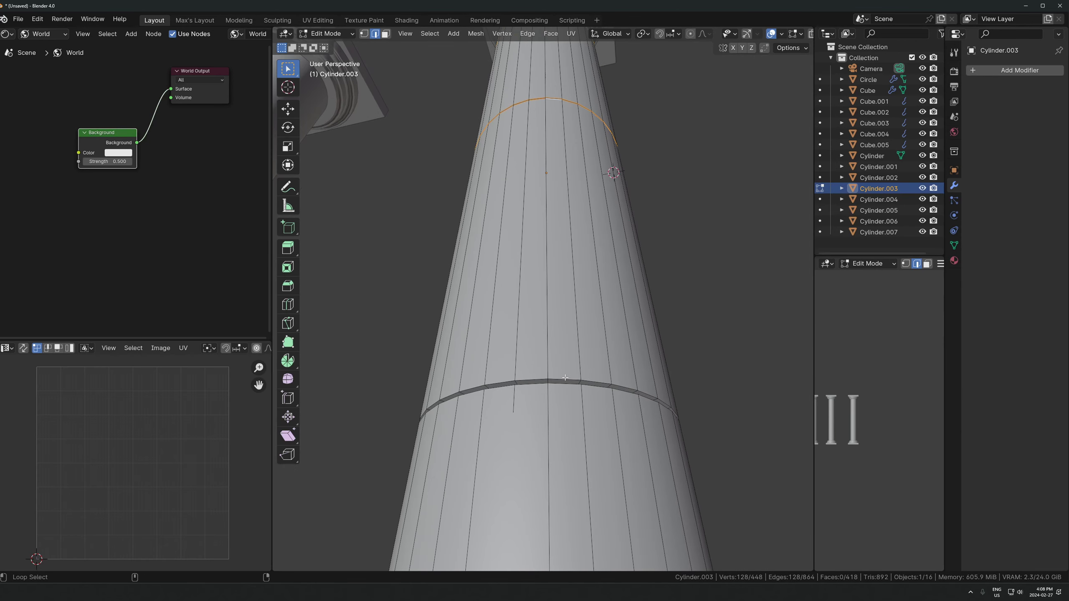
alt+shift+click(565, 379)
alt+shift+click(565, 383)
middle_drag(611, 352, 700, 334)
key(ctrl+b)
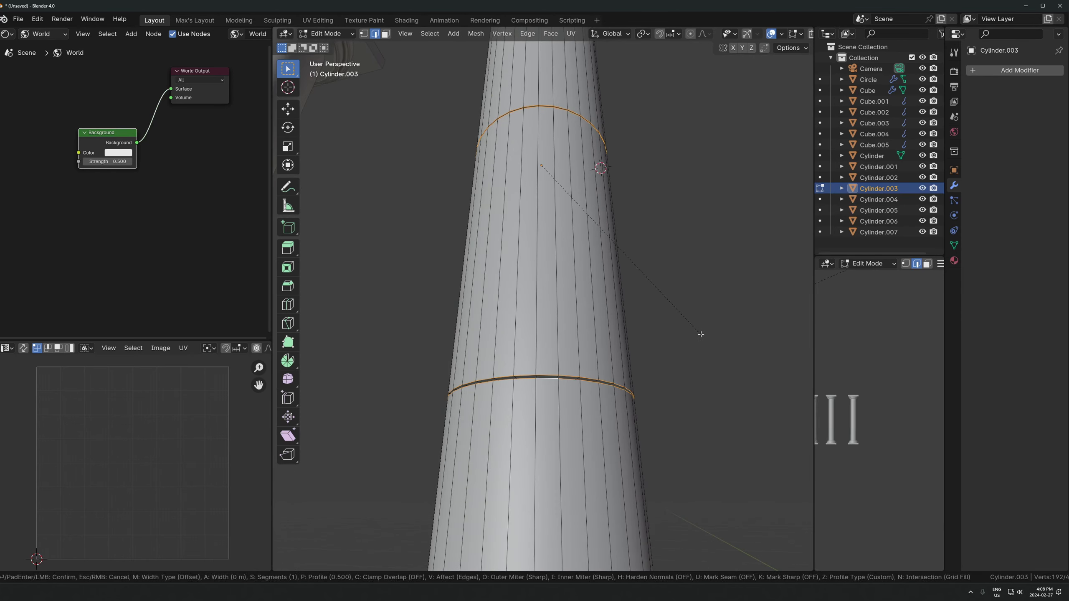
click(708, 334)
key(Tab)
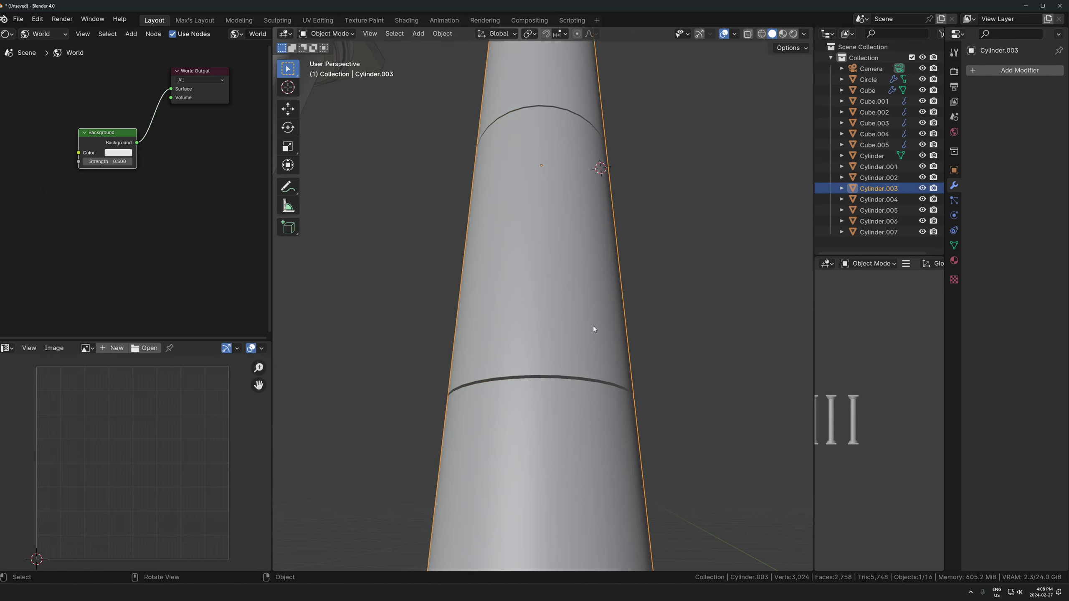
Bevel the selected groove edge loops slightly to soften the joints, and return to Object Mode.
click(543, 312)
key(Tab)
key(ctrl+b)
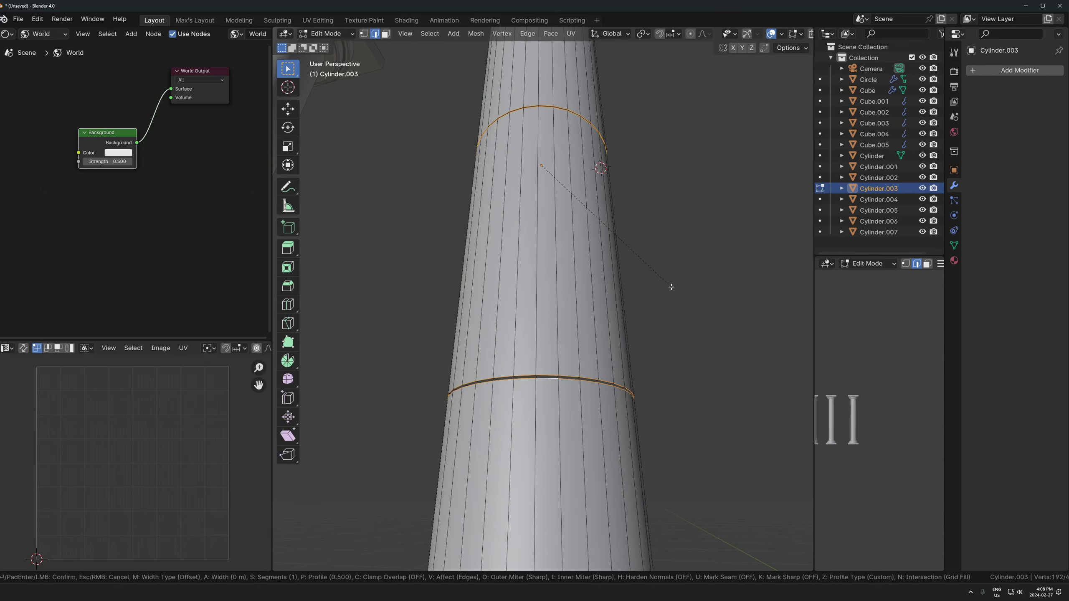
click(696, 290)
key(Tab)
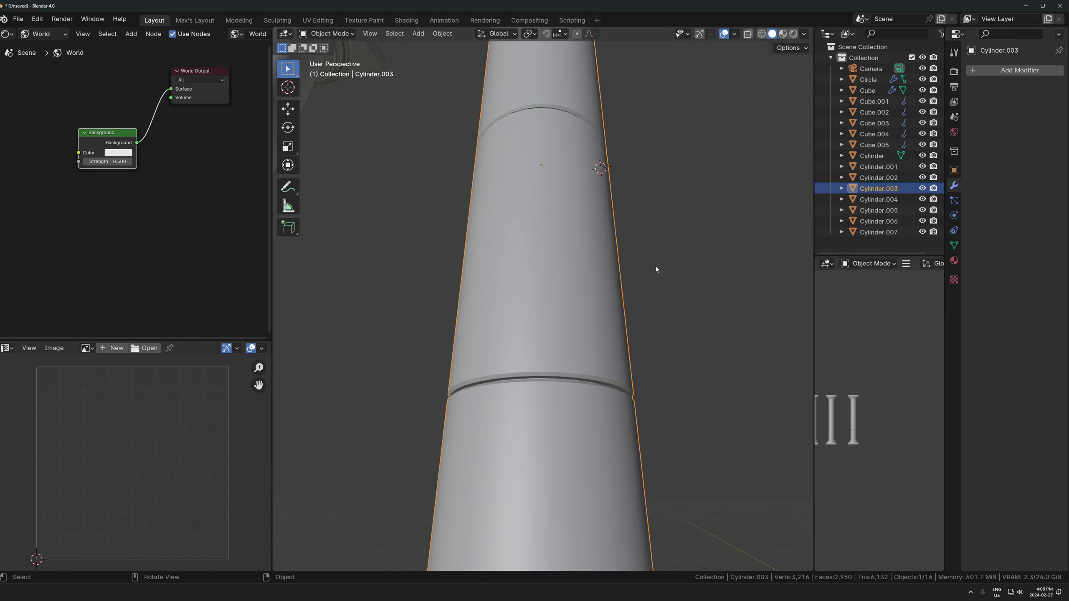
Move the whole grooved pillar about -0.21 m along X, closer to the smooth pillar.
middle_drag(654, 266, 663, 315)
scroll(664, 315, down, 7)
click(653, 343)
scroll(534, 249, up, 2)
scroll(505, 294, down, 5)
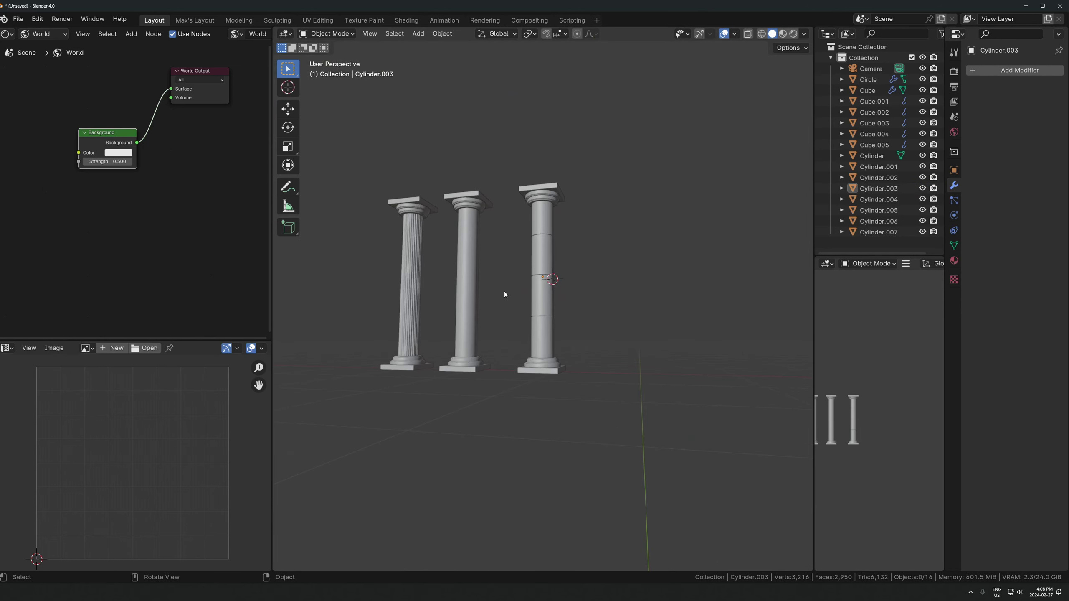
drag(565, 200, 521, 398)
key(g)
key(x)
click(550, 332)
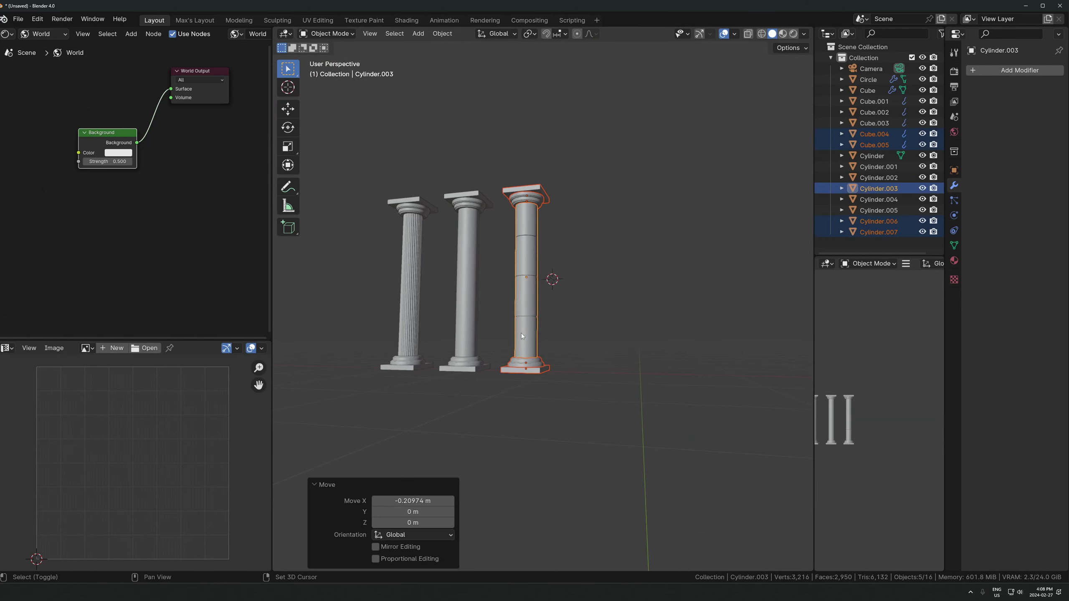
click(585, 331)
click(523, 190)
click(522, 196)
key(KP_Decimal)
scroll(577, 275, down, 5)
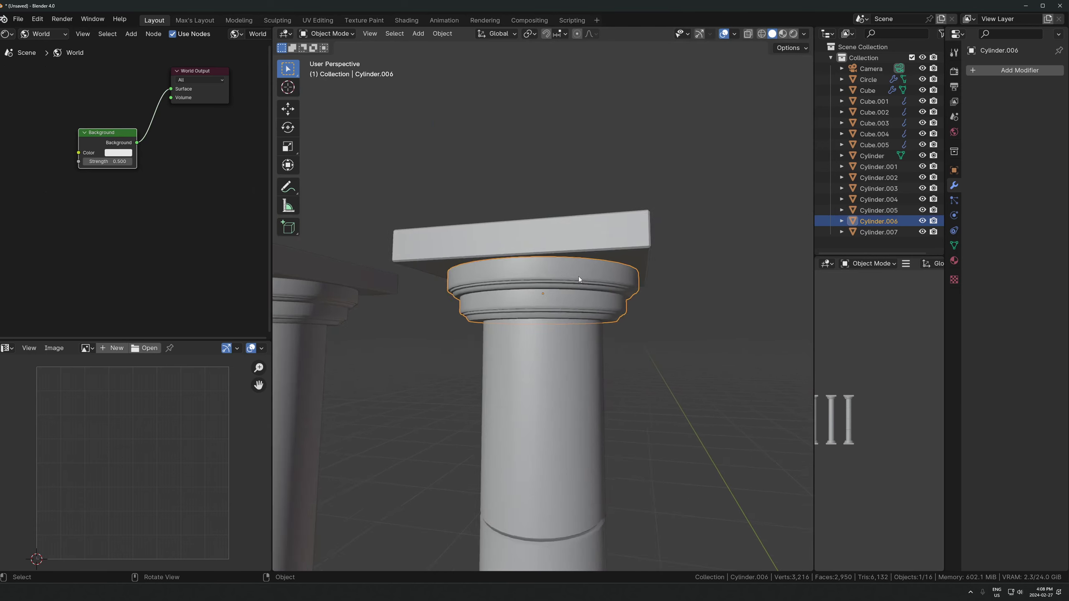
key(Tab)
key(ctrl+r)
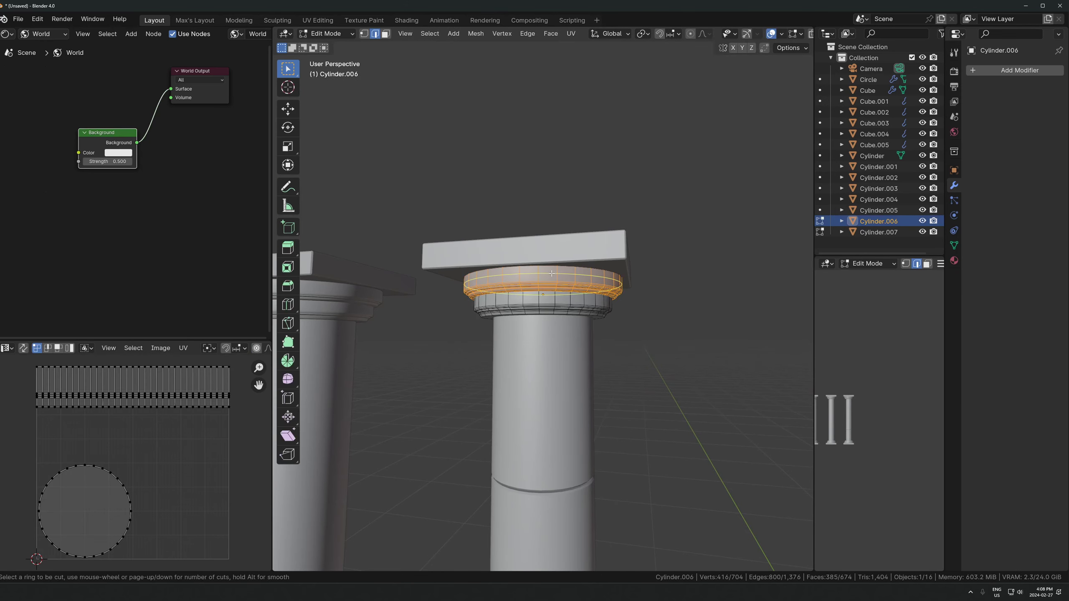
key(Escape)
key(Tab)
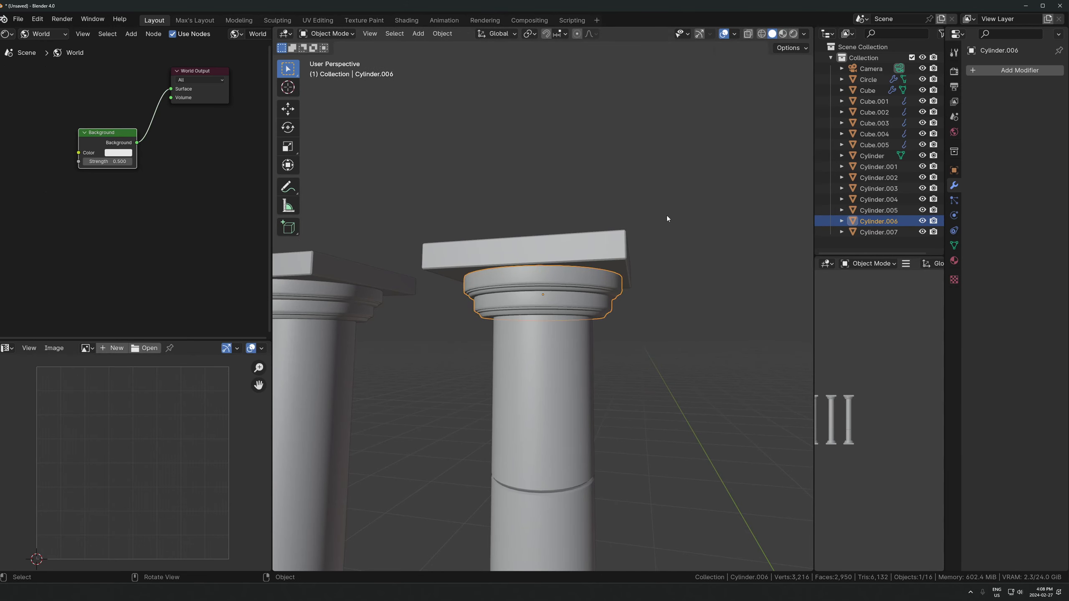
Select all three pillars and move them along the X axis in the negative direction, away from the world centre.
key(a)
scroll(667, 218, down, 8)
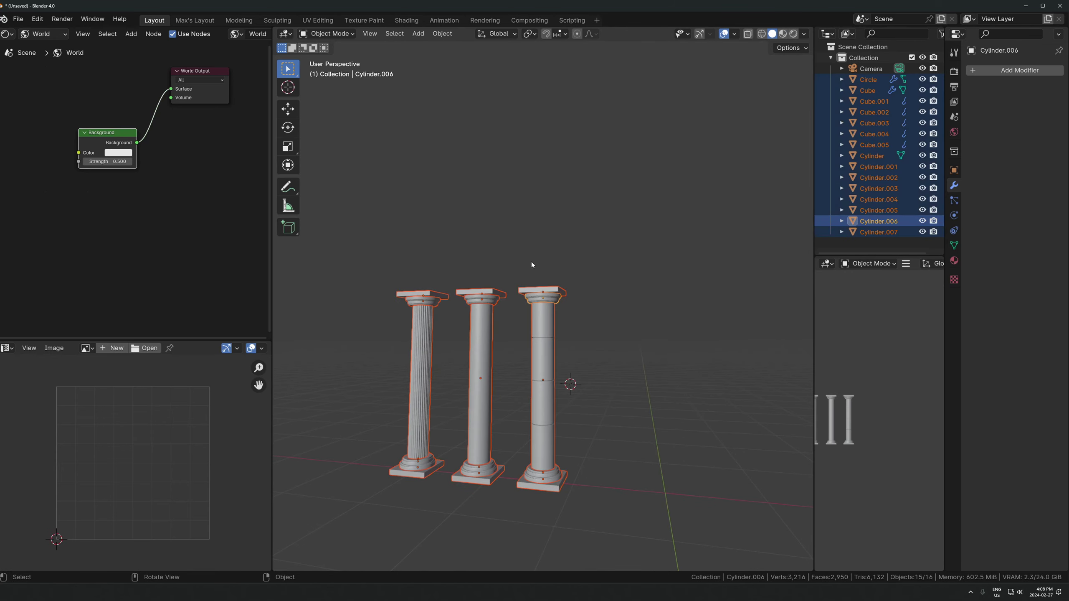
key(g)
key(x)
click(511, 339)
click(536, 392)
scroll(511, 385, down, 2)
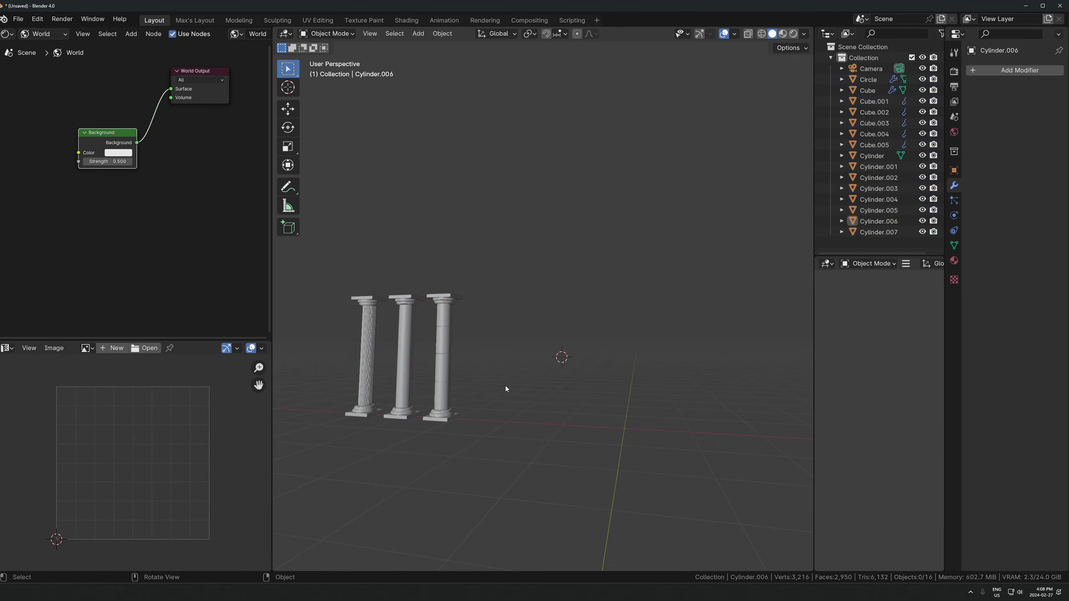
Select every part of the grooved pillar with its top slab as the active object, and widen the properties editor.
middle_drag(503, 340, 506, 367)
scroll(466, 421, up, 4)
click(528, 196)
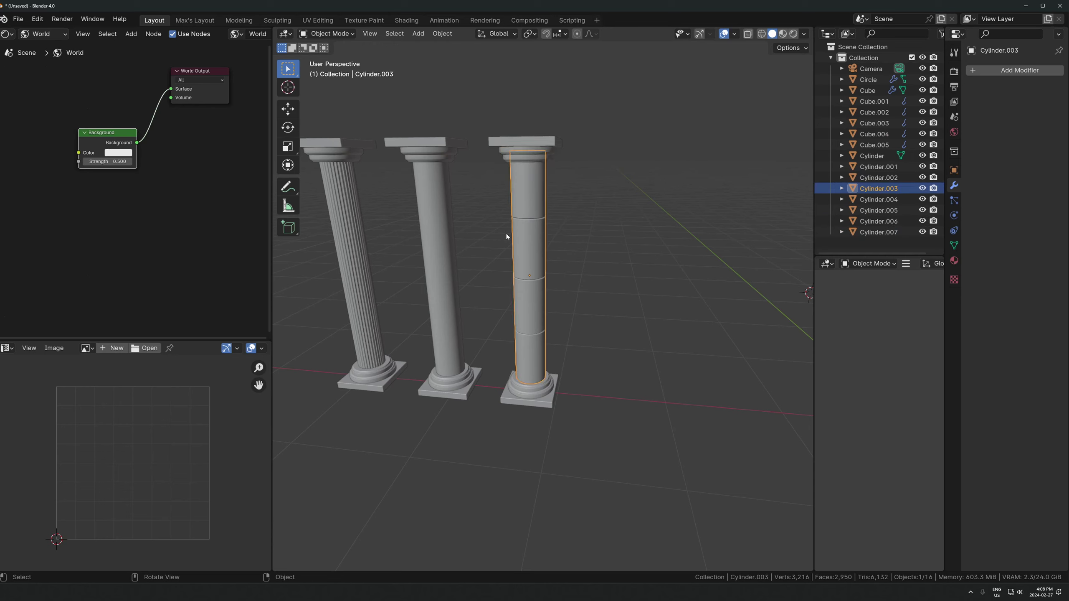
click(533, 138)
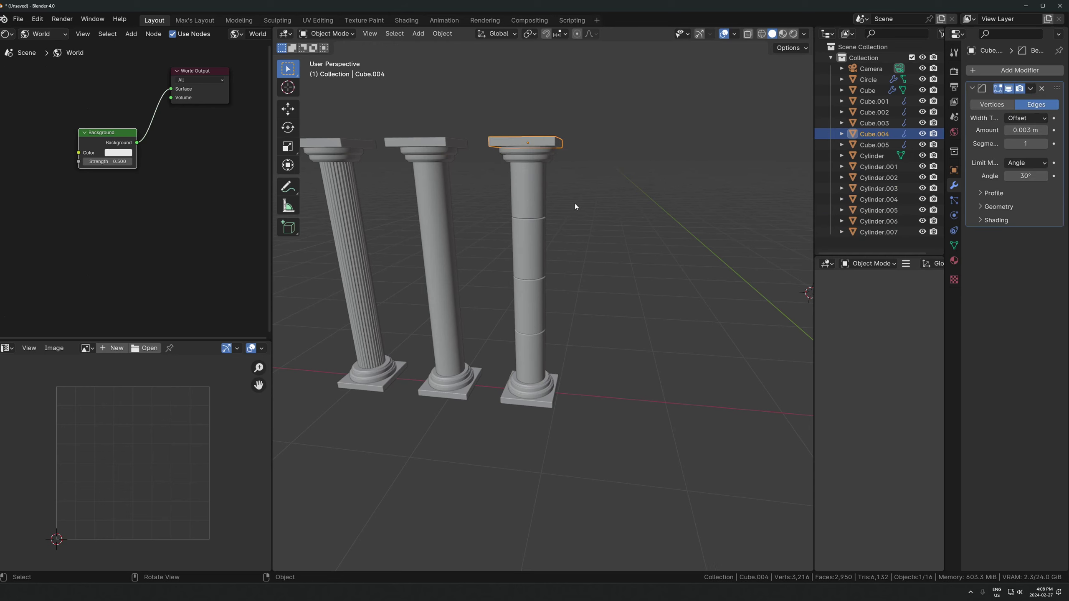
click(525, 158)
drag(548, 142, 526, 517)
shift+click(528, 206)
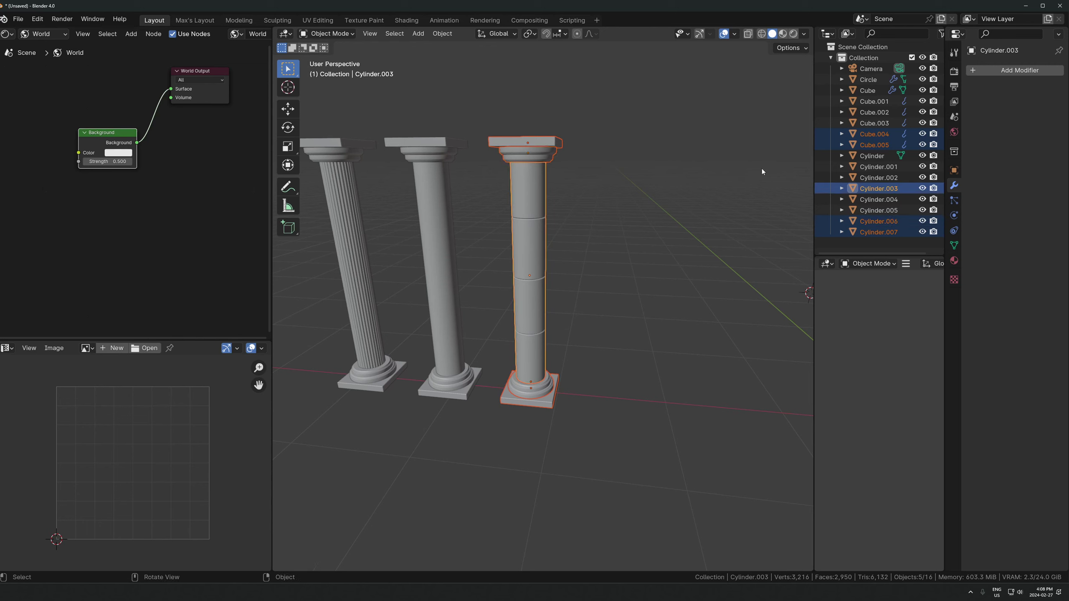
shift+click(508, 150)
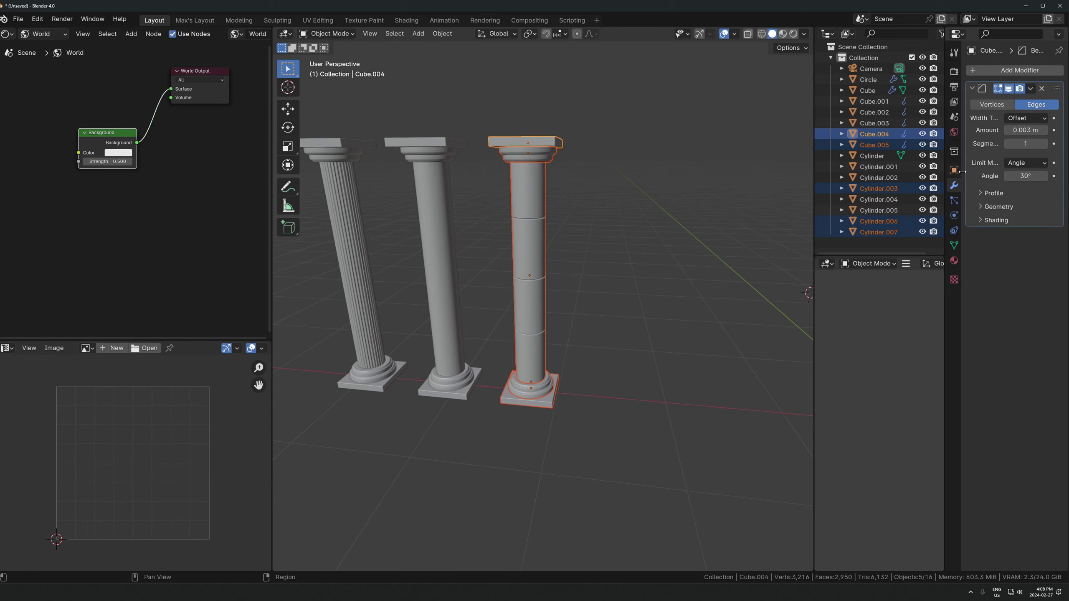
drag(945, 165, 923, 184)
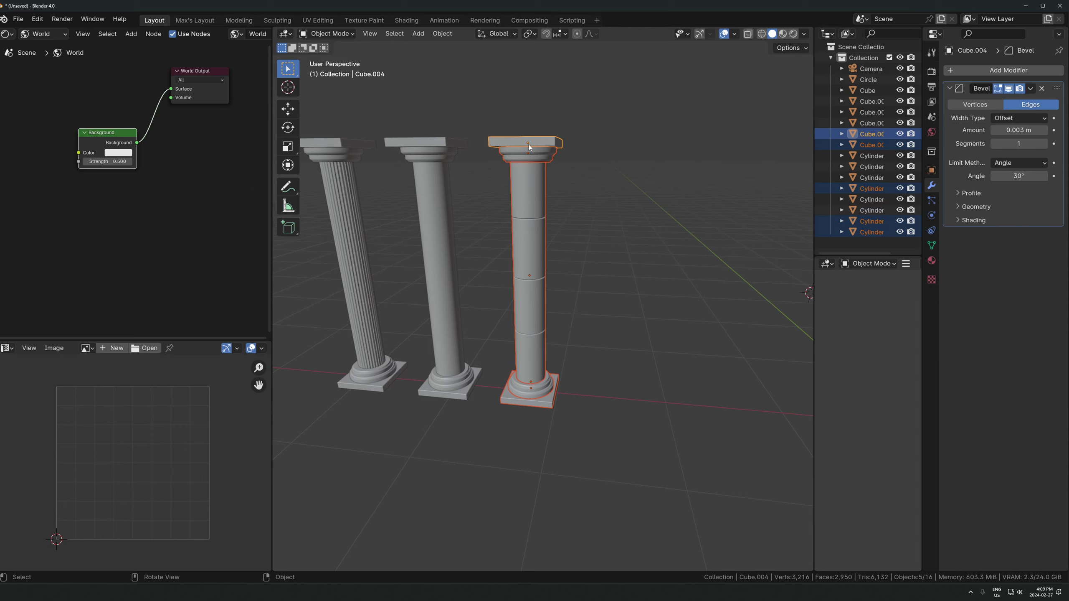
Check the Bevel modifier's options on the grooved pillar's top slab, and reselect all parts of that pillar.
click(566, 132)
click(547, 140)
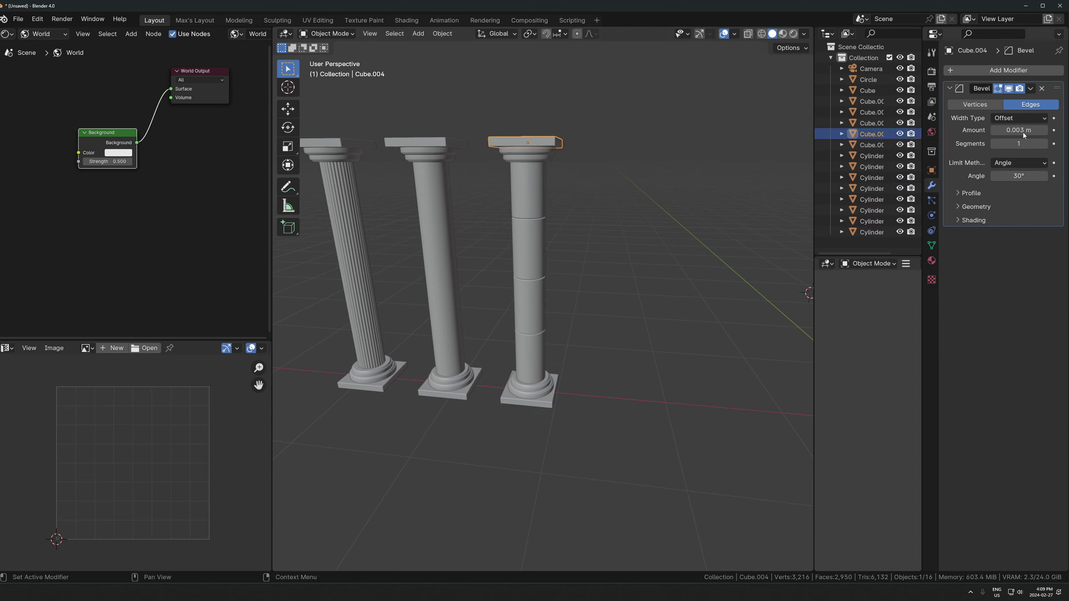
click(954, 90)
click(953, 90)
click(1031, 88)
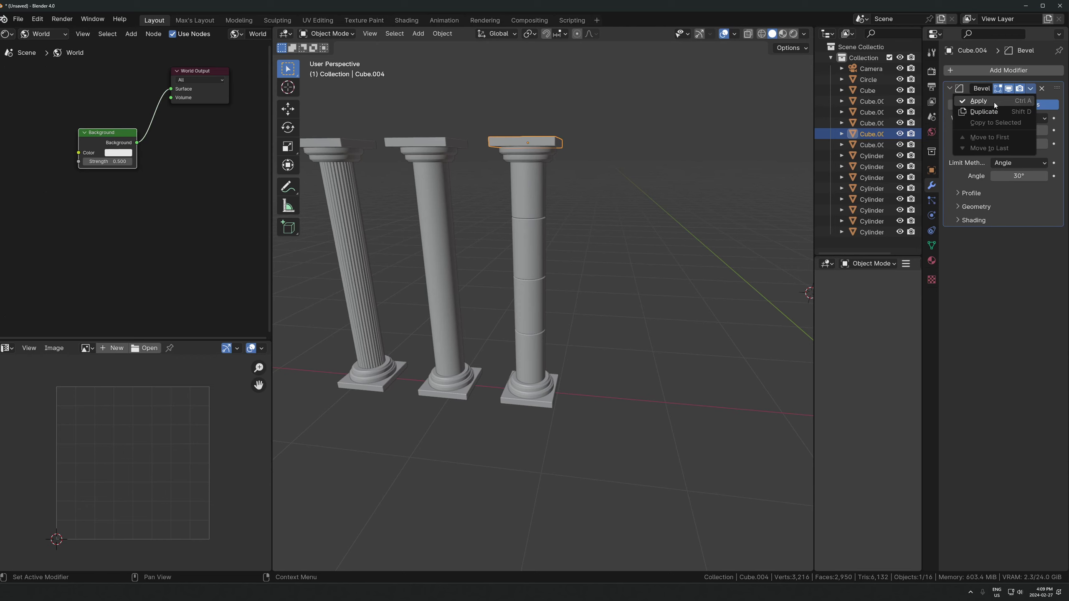
key(Escape)
drag(590, 111, 521, 458)
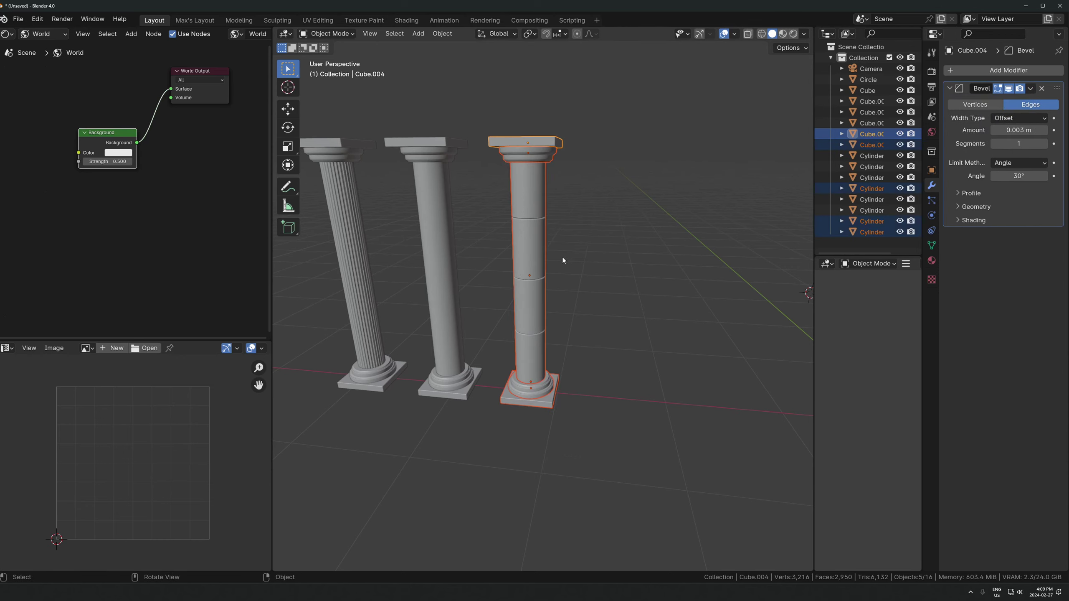
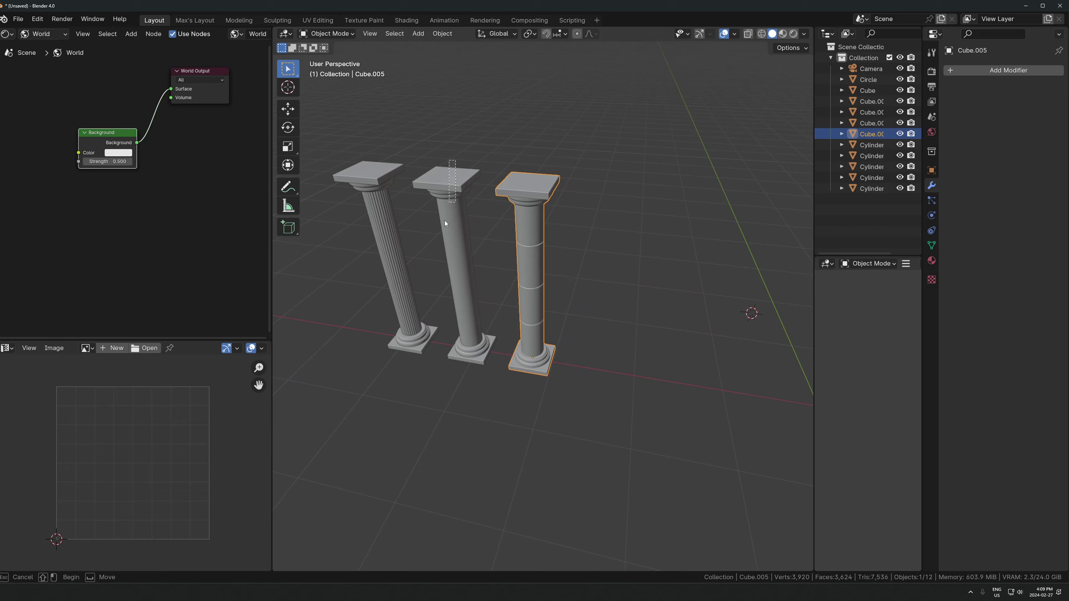
Inspect the joined grooved pillar from close up and from above.
click(573, 335)
click(518, 256)
scroll(529, 363, up, 3)
middle_drag(530, 365, 561, 304)
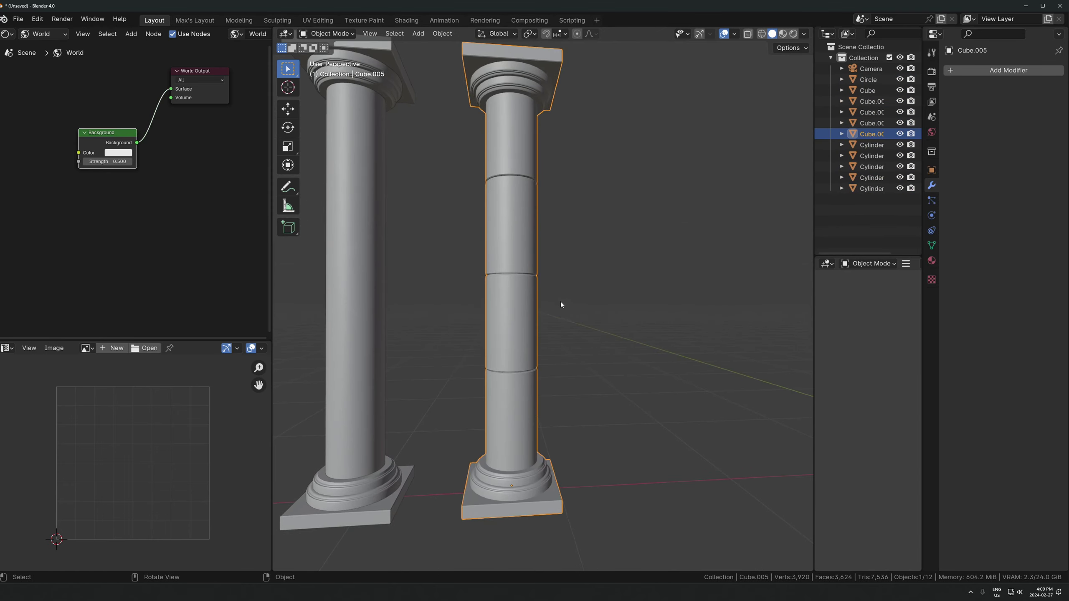
scroll(631, 259, down, 3)
middle_drag(645, 277, 557, 344)
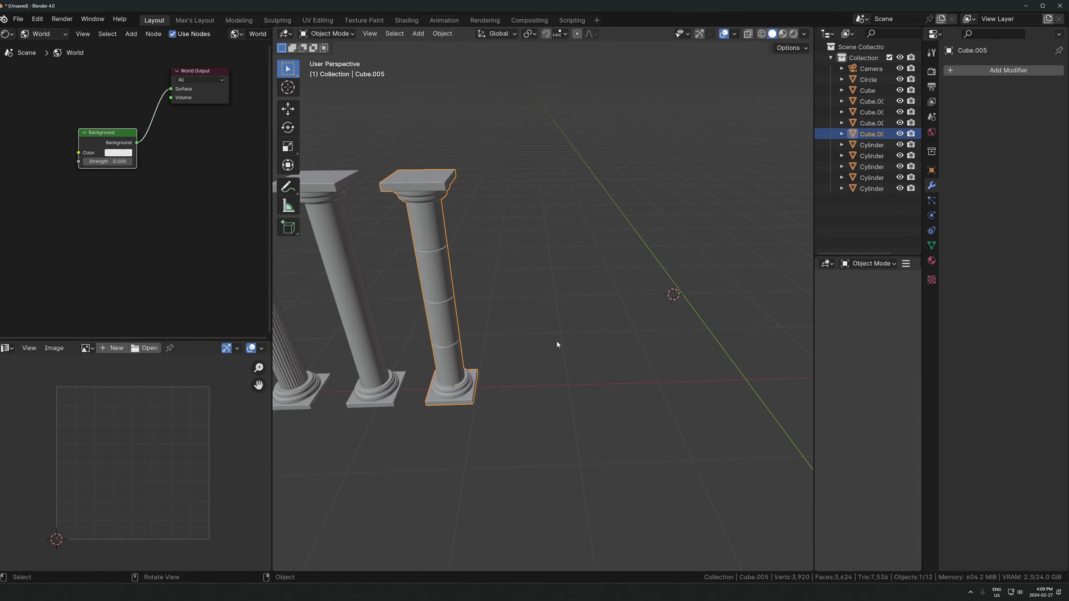
Add a mesh circle with 64 vertices and a 1 m radius at the 3D cursor, beside the pillars.
scroll(626, 327, down, 1)
shift+middle_drag(625, 353, 479, 361)
scroll(485, 354, down, 3)
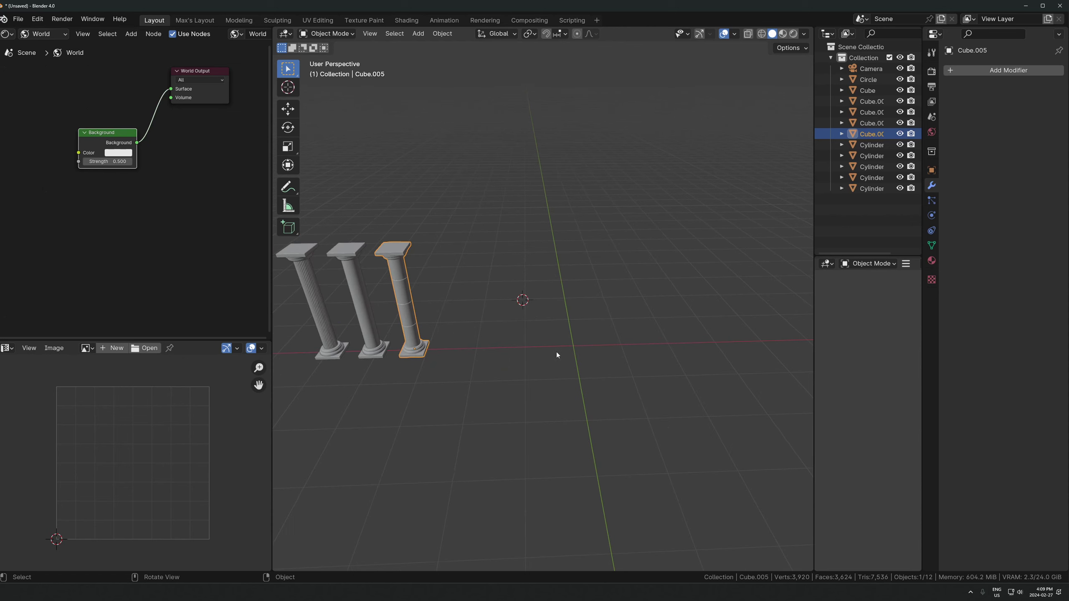
scroll(556, 351, up, 2)
key(shift+a)
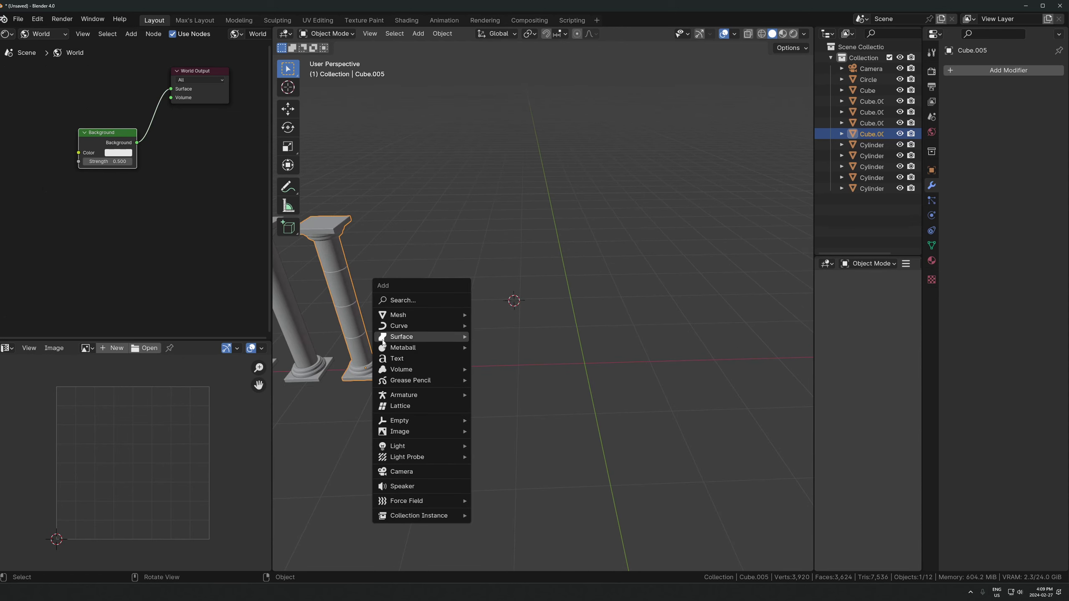
mouse_move(410, 320)
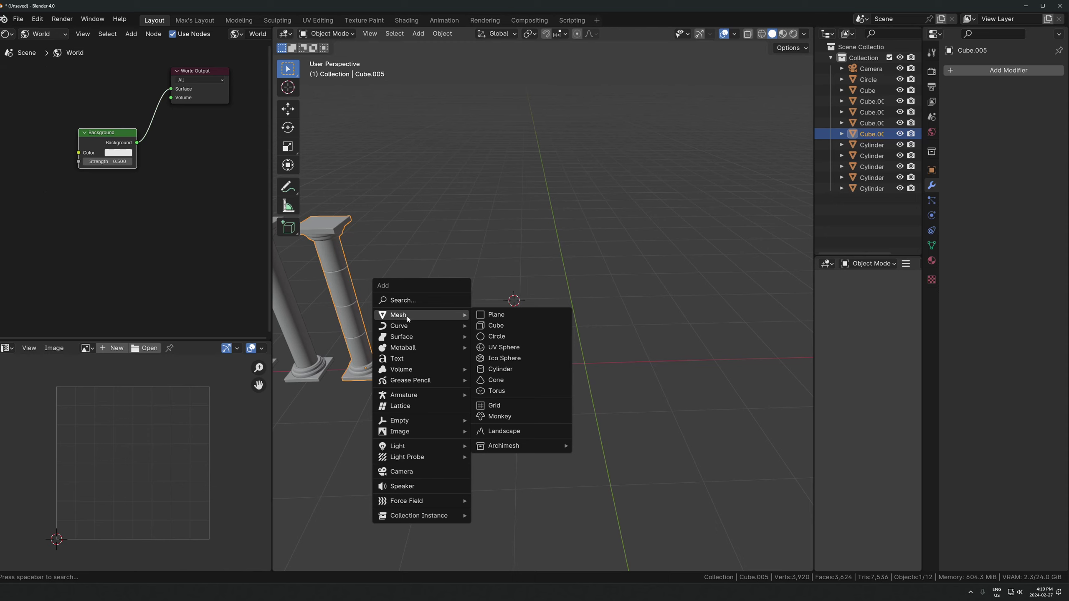
click(508, 336)
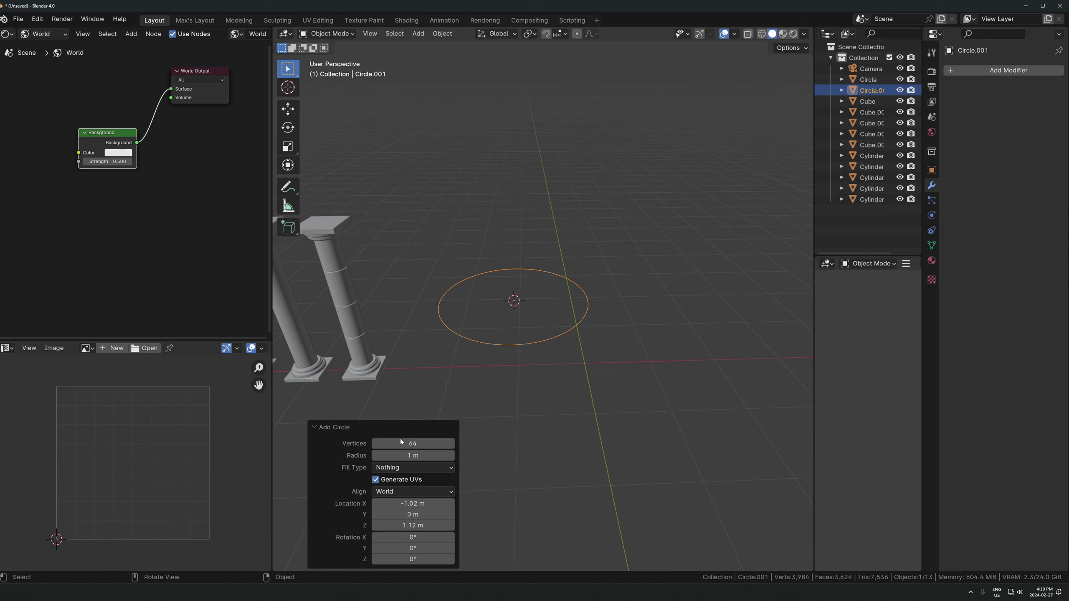
Delete the vertices of the circle's lower half in Edit Mode, leaving a half-circle arc.
key(KP_7)
scroll(609, 328, up, 3)
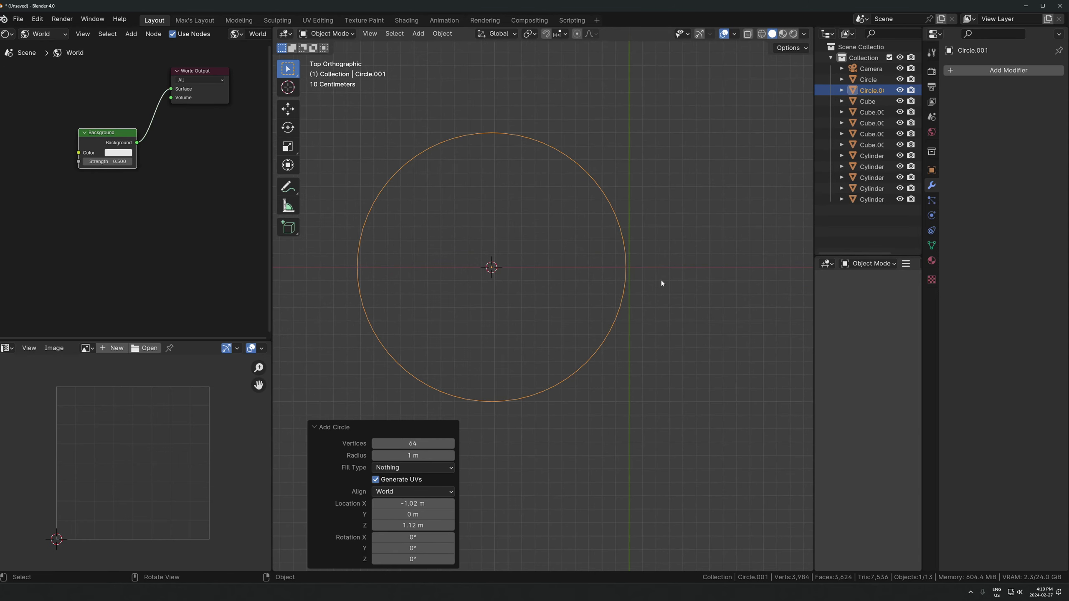
click(606, 304)
click(616, 308)
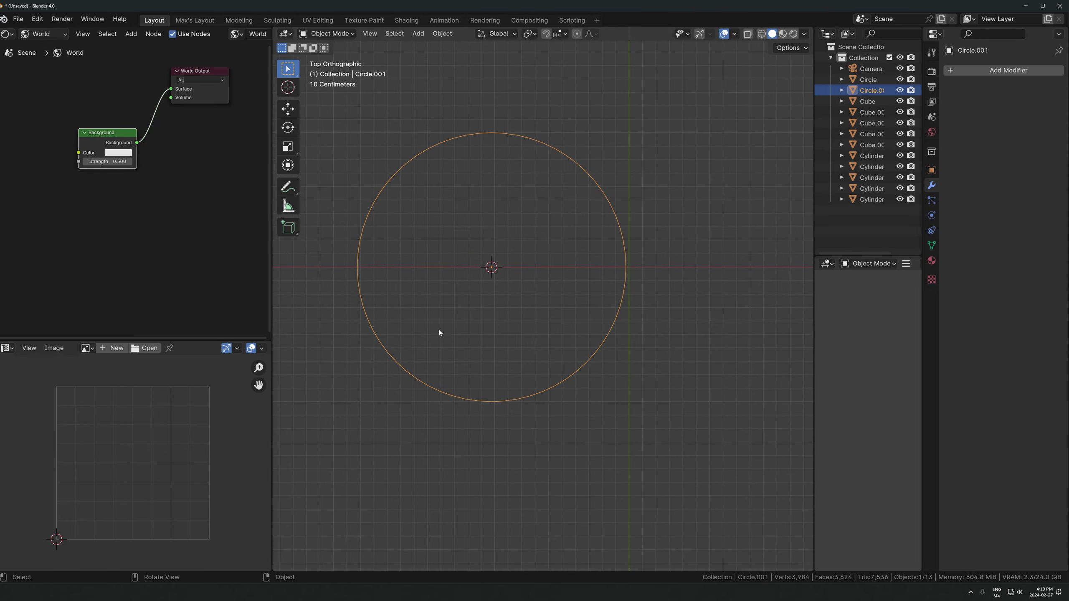
key(Tab)
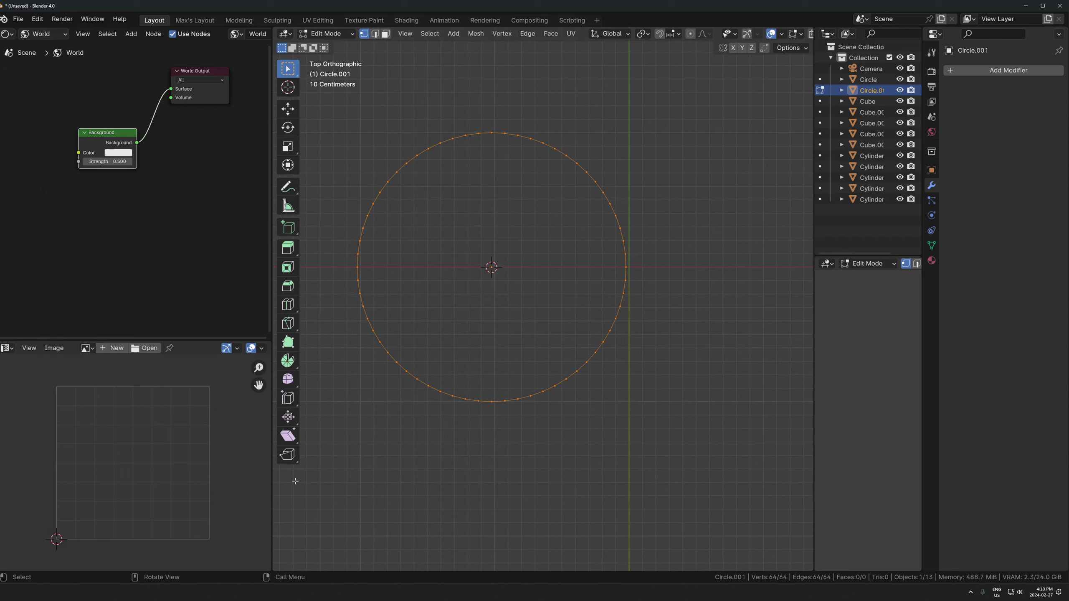
drag(330, 484, 690, 273)
drag(349, 266, 670, 278)
drag(323, 540, 662, 272)
key(x)
click(616, 261)
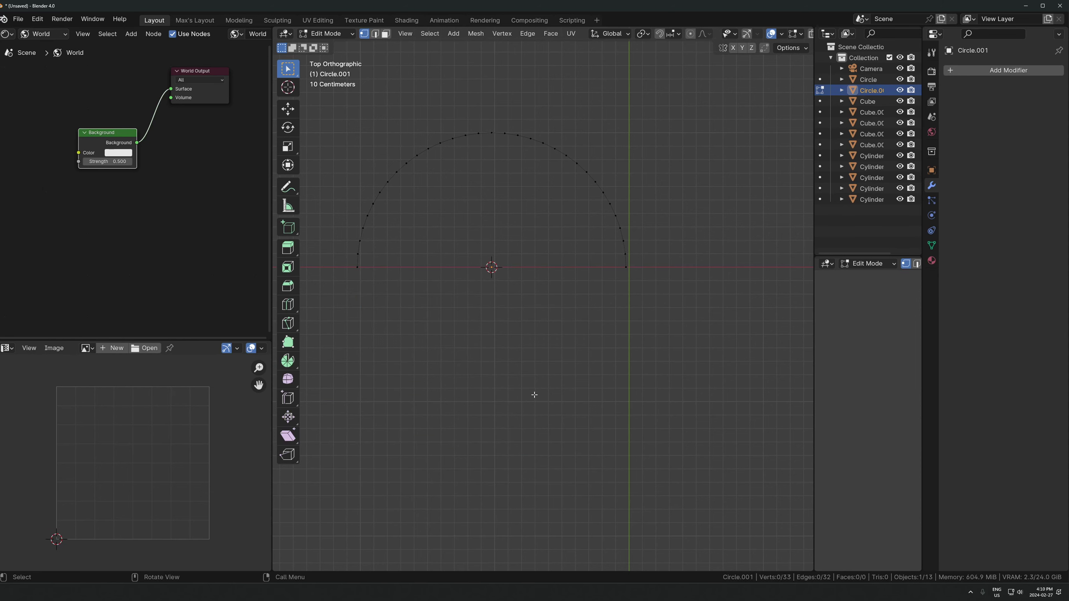
Rotate the half-circle 90° about the X axis in Object Mode so that it stands upright.
key(Tab)
middle_drag(559, 389, 454, 314)
text(rx)
text(90)
key(Return)
Extrude the arc's two end vertices straight down along Z to form the arch's legs.
key(Tab)
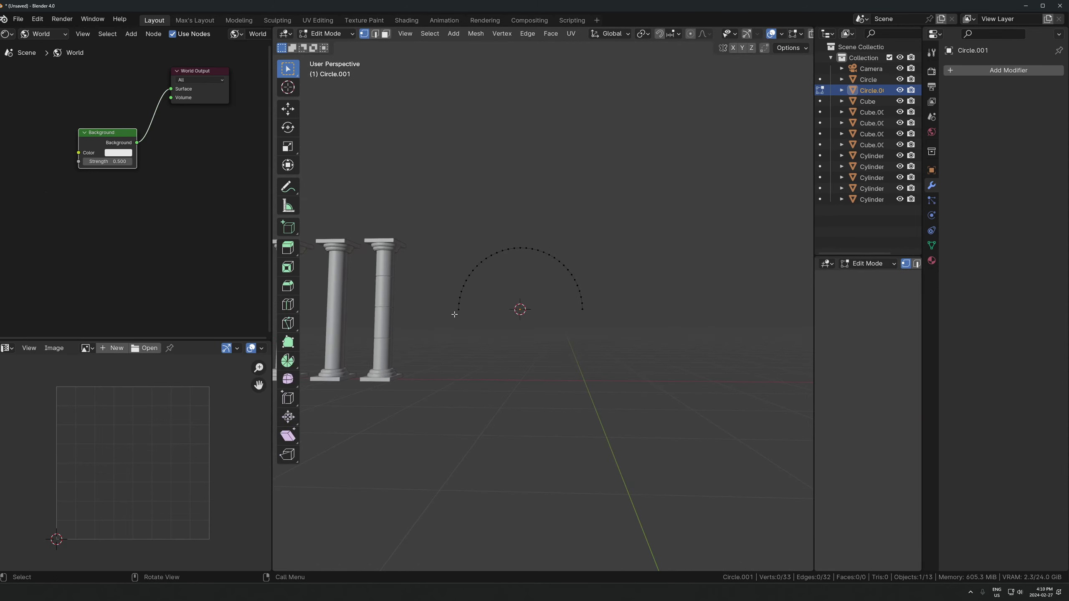
middle_drag(617, 375, 628, 174)
key(e)
key(z)
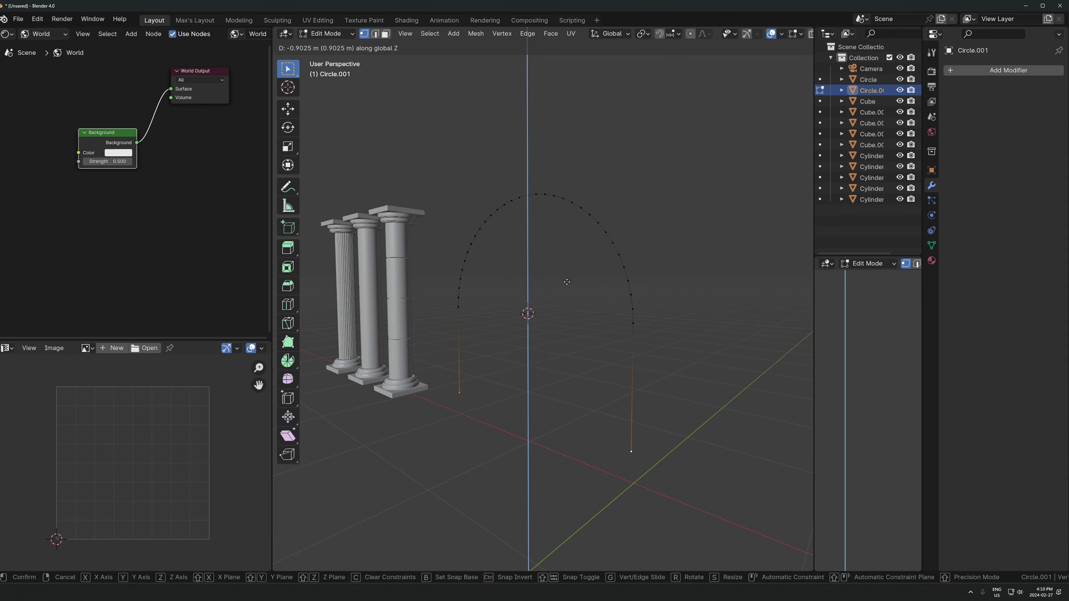
click(538, 472)
Extrude the entire arch outline about -0.19 m along Y to give it depth.
key(a)
middle_drag(539, 472, 651, 300)
key(KP_7)
scroll(656, 341, up, 2)
key(e)
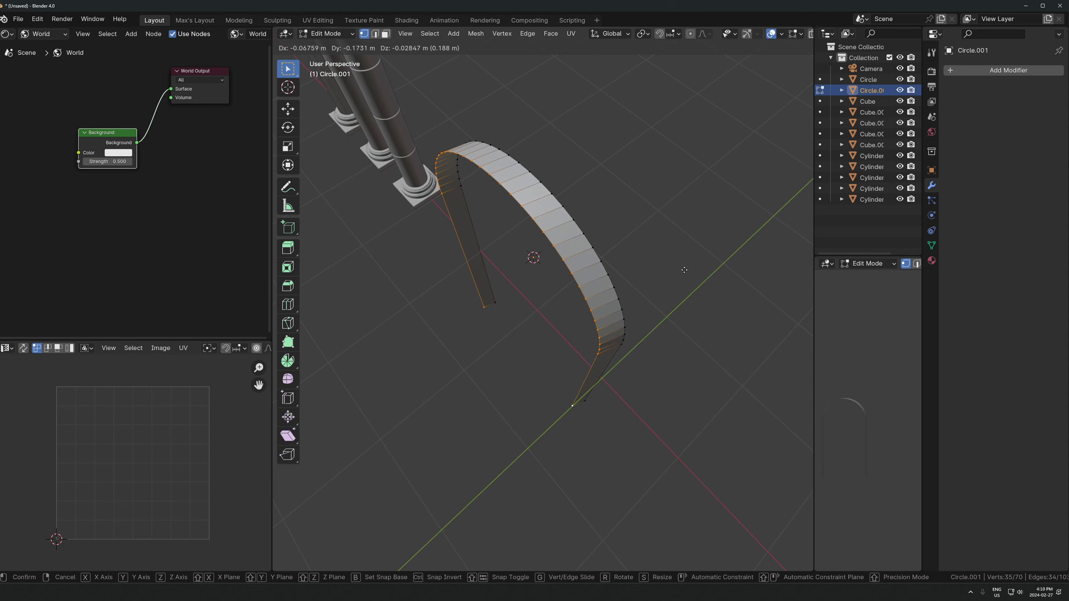
key(y)
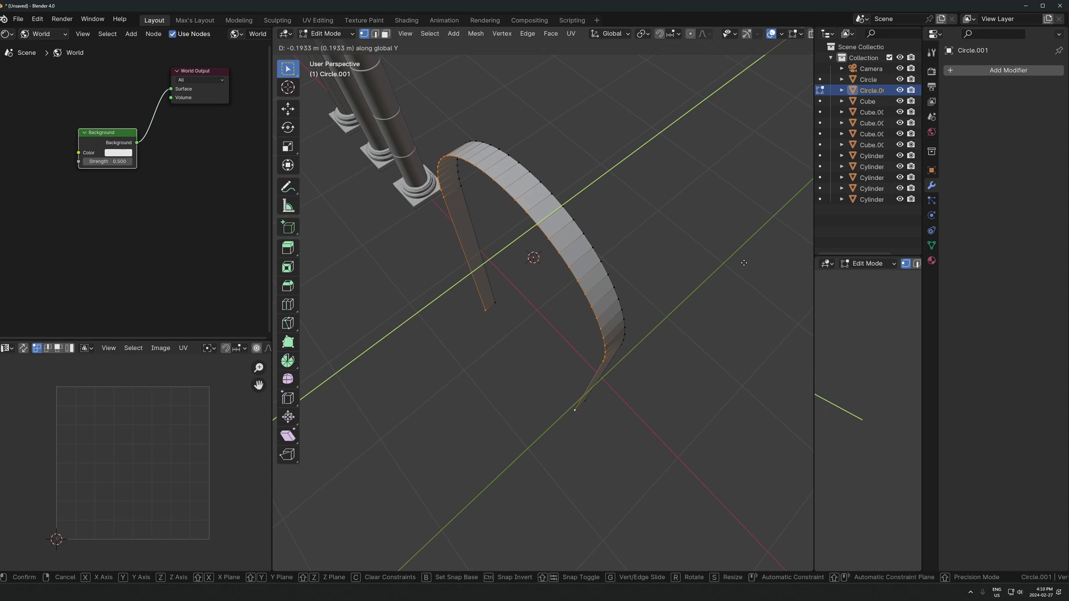
click(721, 267)
Add a Solidify modifier to the arch and set its thickness to about 0.14 m.
key(Tab)
middle_drag(635, 337, 676, 278)
click(1002, 71)
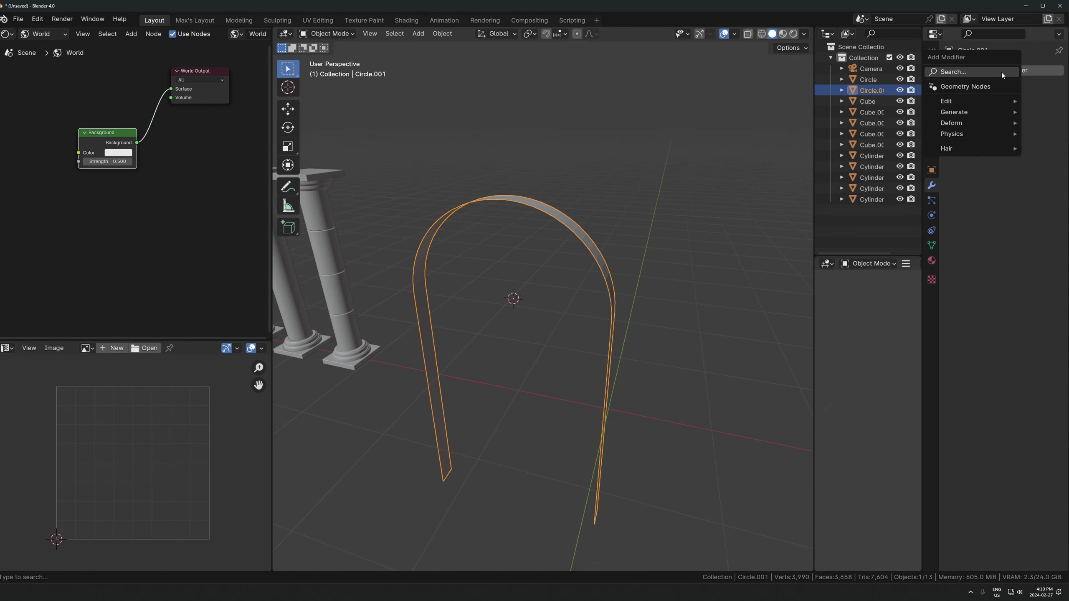
text(solody)
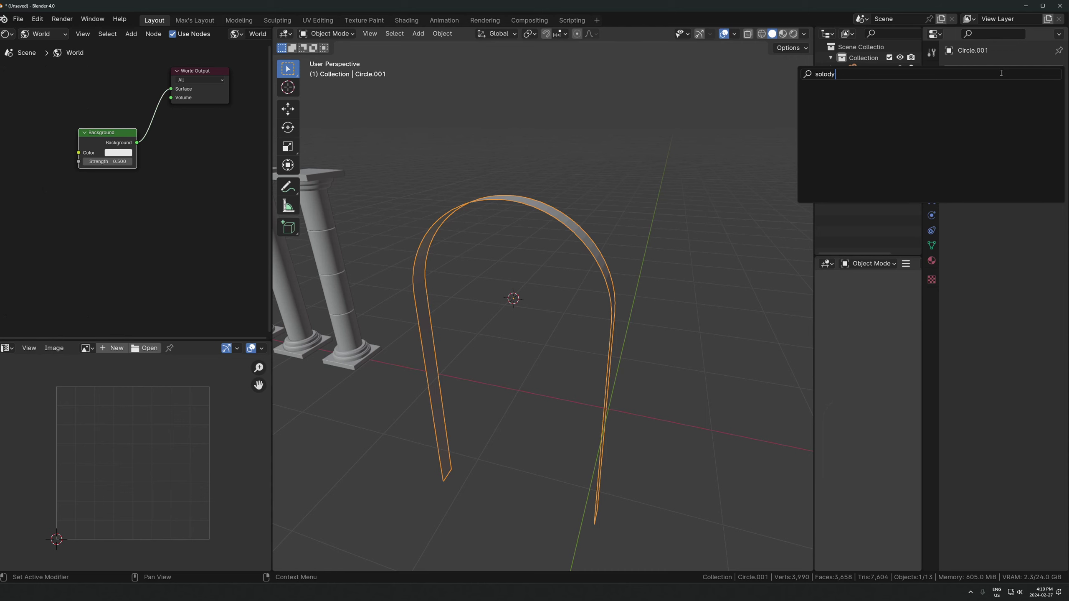
key(BackSpace)
key(BackSpace)
key(BackSpace)
click(886, 92)
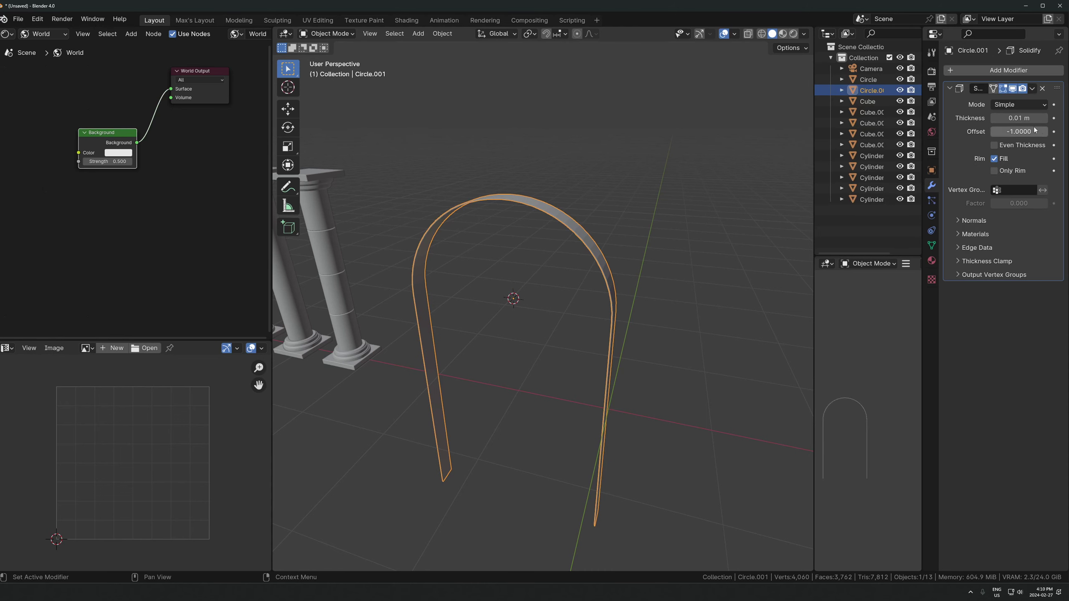
drag(1018, 118, 1038, 118)
Raise the arch about 1.18 m along Z and set its Solidify thickness to 0.326 m.
key(Tab)
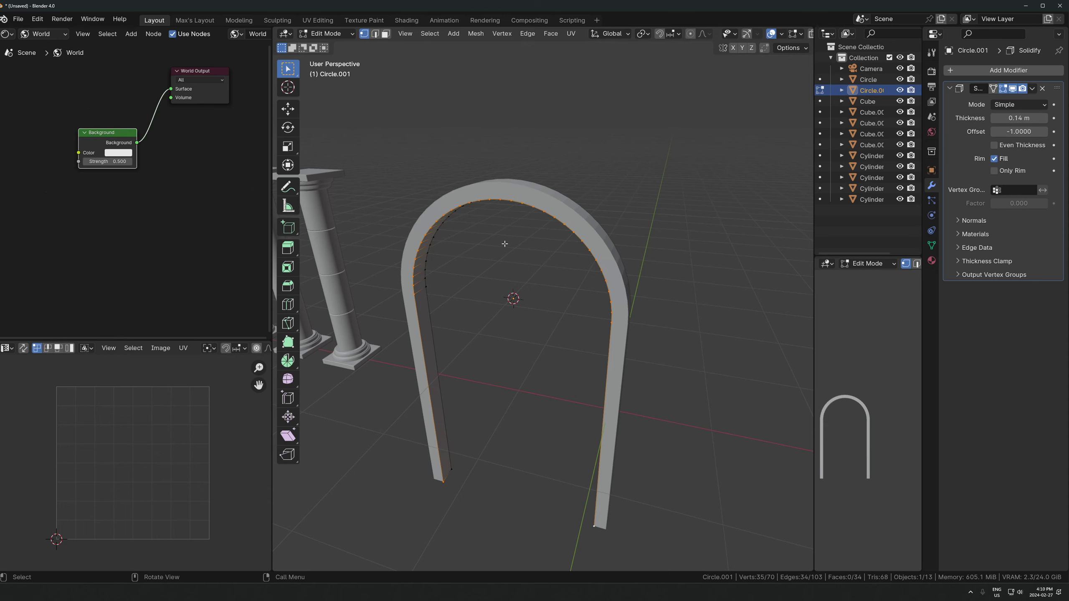
key(Tab)
middle_drag(580, 408, 589, 371)
scroll(589, 371, down, 1)
key(g)
key(z)
click(594, 302)
drag(1013, 118, 1038, 118)
middle_drag(637, 248, 637, 273)
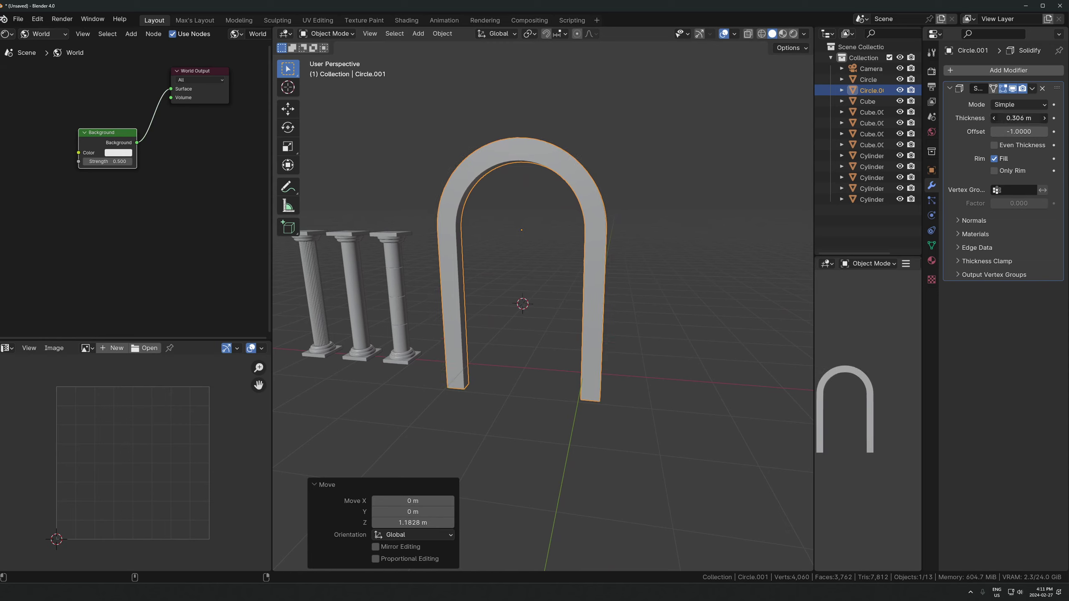
drag(1019, 118, 1035, 117)
Scale the arch down uniformly twice, the second time by 0.842, lowering it along Z after each, finally by about 0.09 m.
key(s)
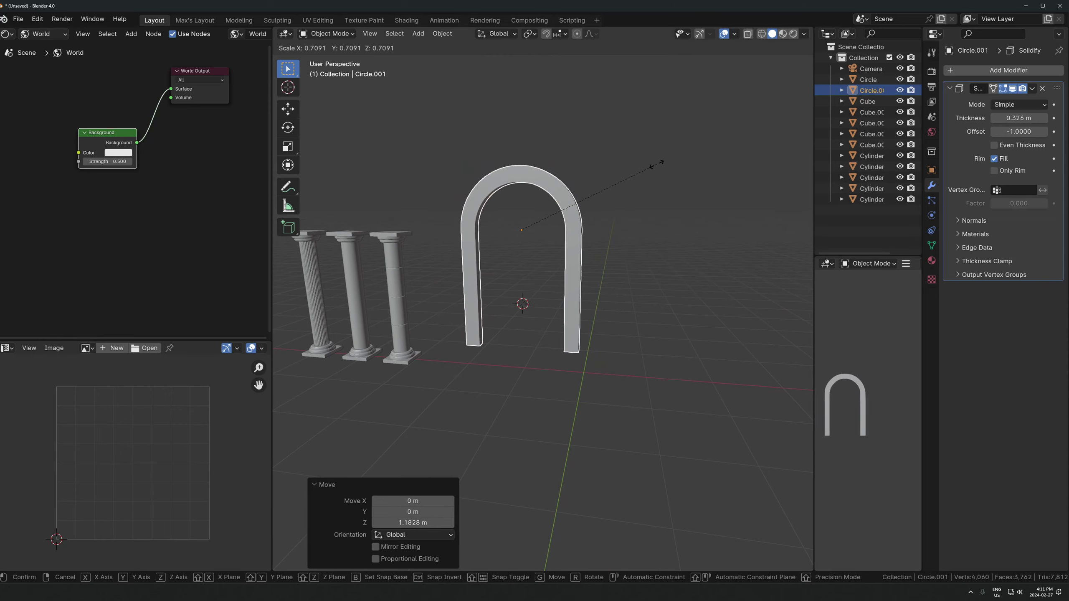
click(628, 248)
key(g)
key(z)
click(654, 288)
key(s)
click(670, 207)
key(g)
key(z)
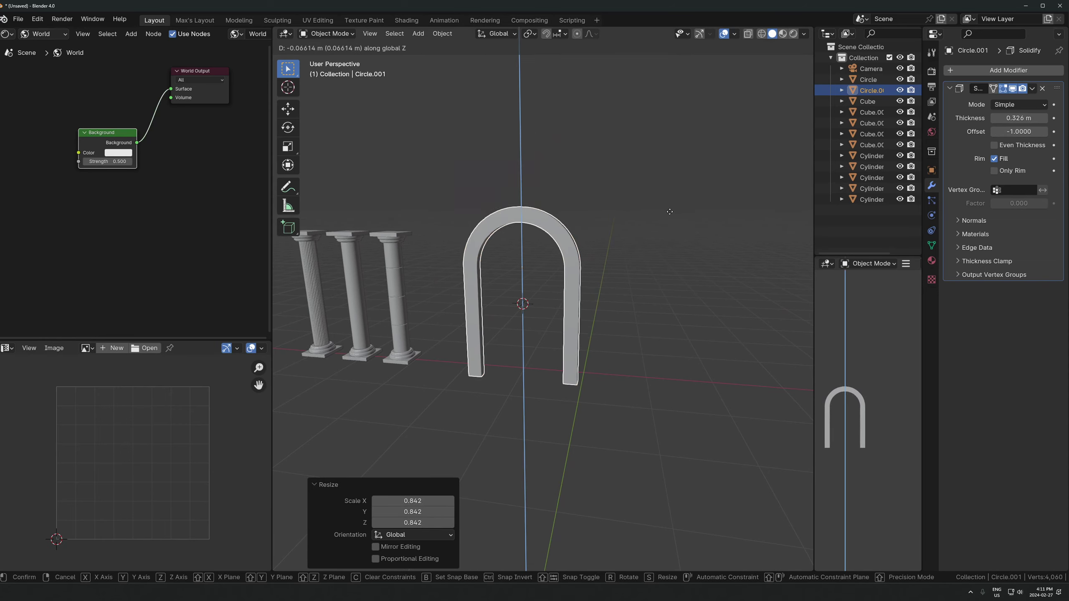
click(669, 210)
Scale the arch by about 1.46 along Y to deepen it.
middle_drag(668, 219, 607, 278)
key(s)
key(y)
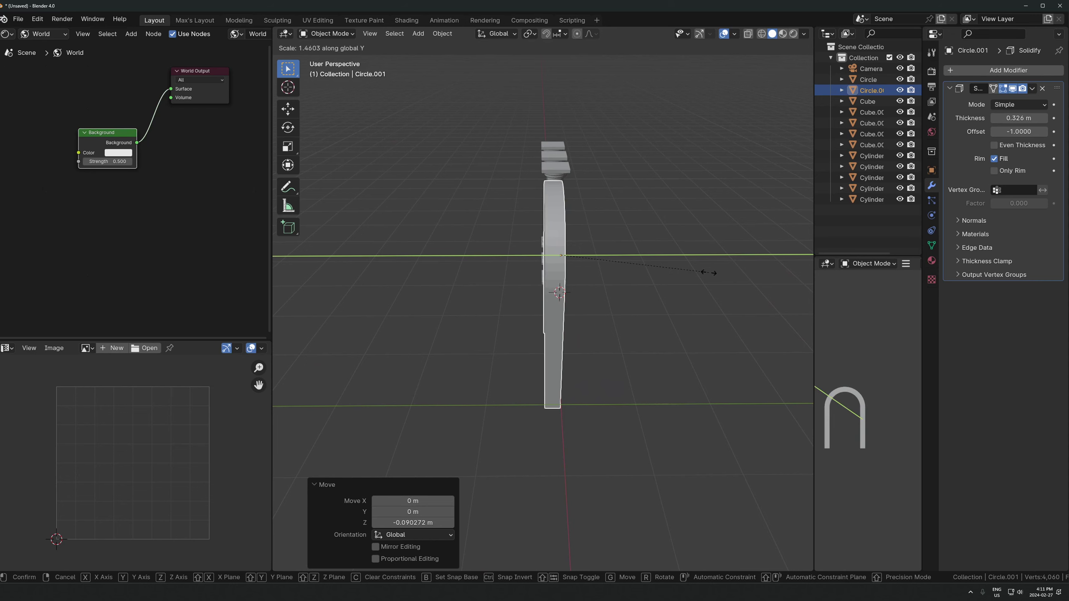
click(711, 271)
Apply the arch's scale and set its Solidify thickness to 0.224 m.
scroll(592, 280, up, 2)
key(ctrl+a)
click(513, 319)
middle_drag(513, 319, 670, 291)
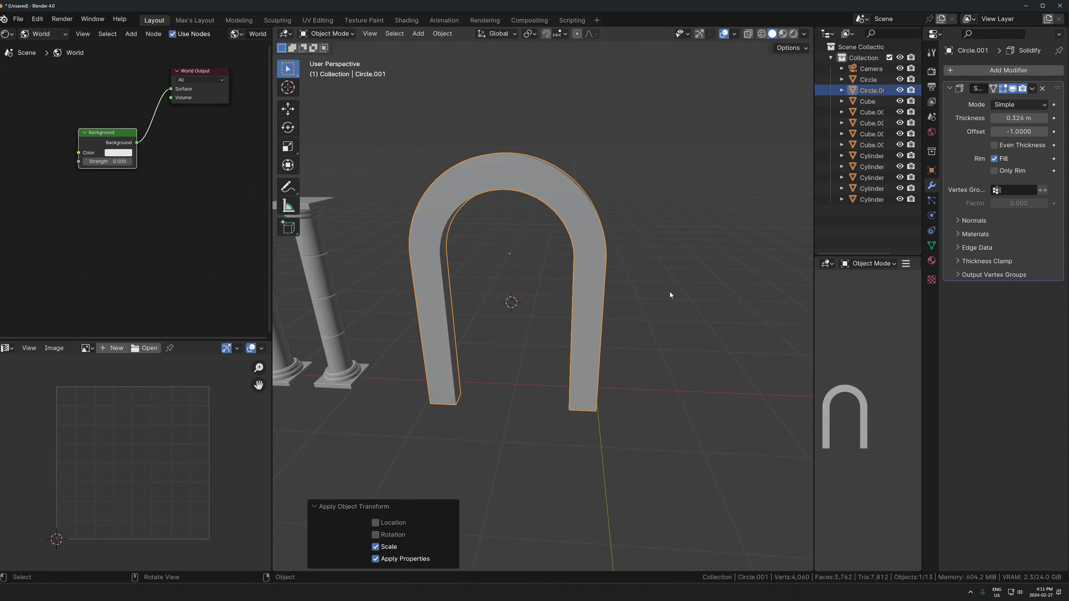
drag(1019, 118, 994, 118)
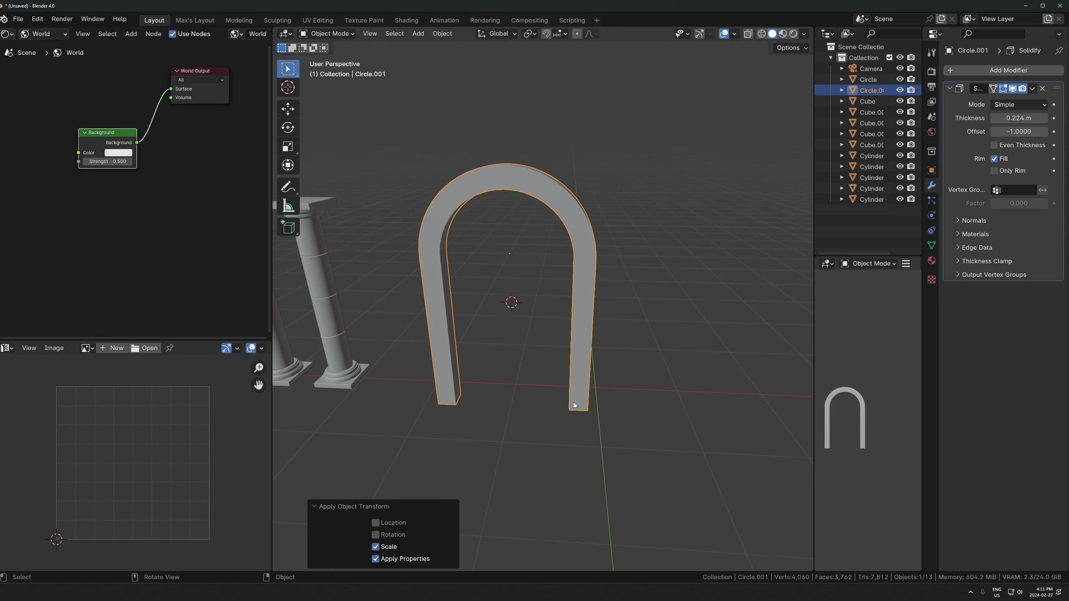
Apply the arch's Solidify modifier, and apply the object's scale.
middle_drag(576, 405, 551, 393)
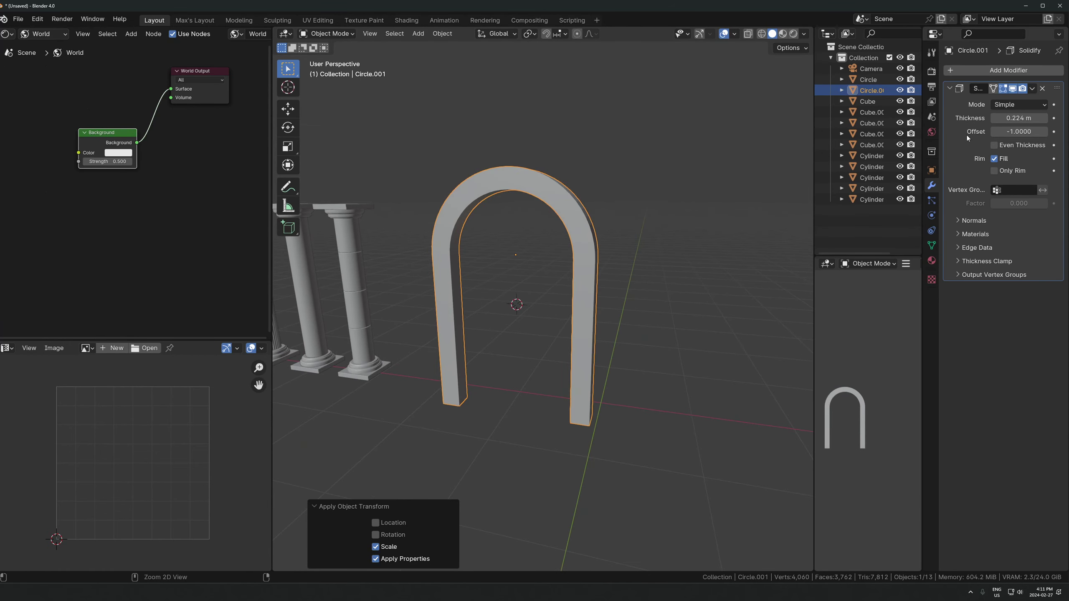
key(ctrl+a)
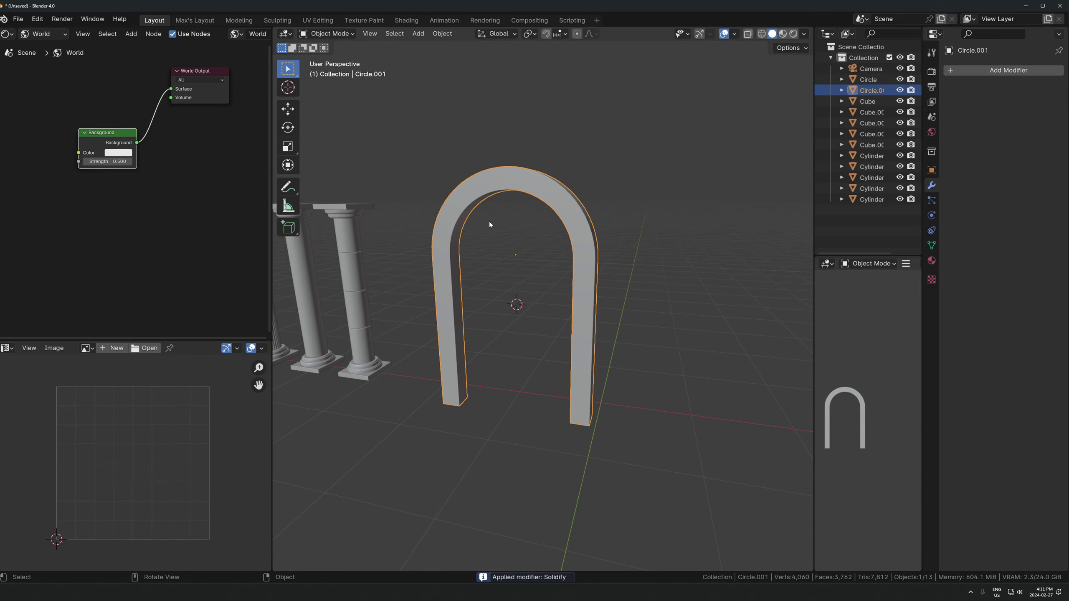
middle_drag(489, 221, 554, 244)
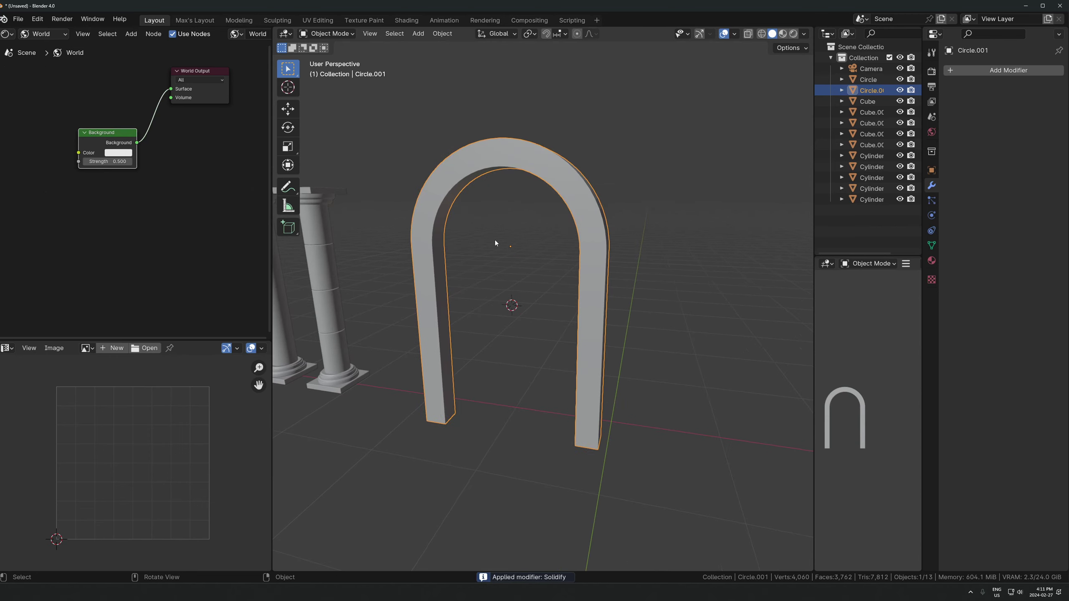
key(ctrl+a)
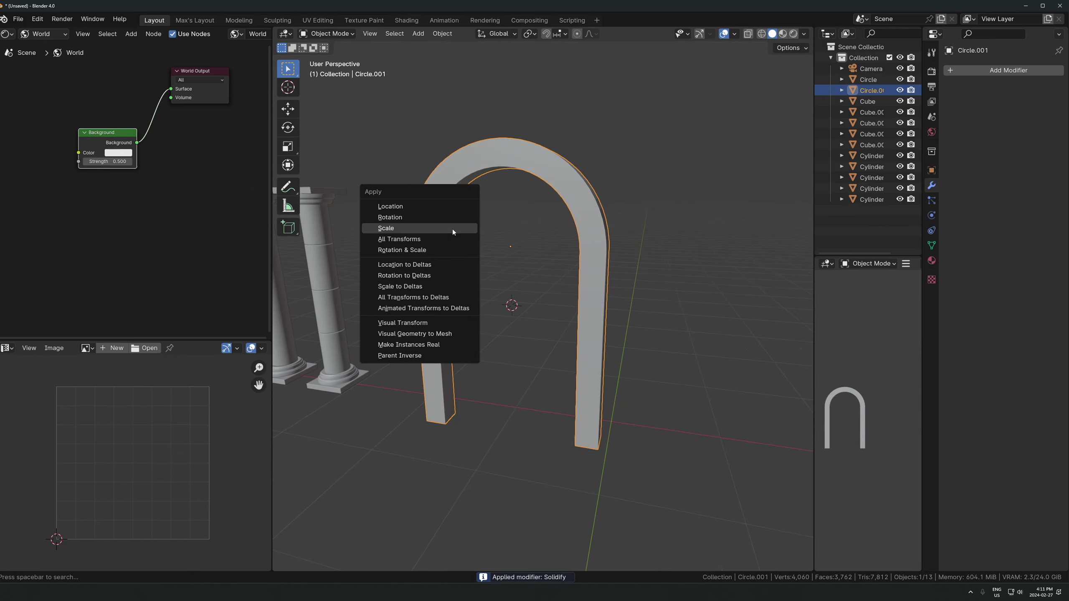
click(404, 230)
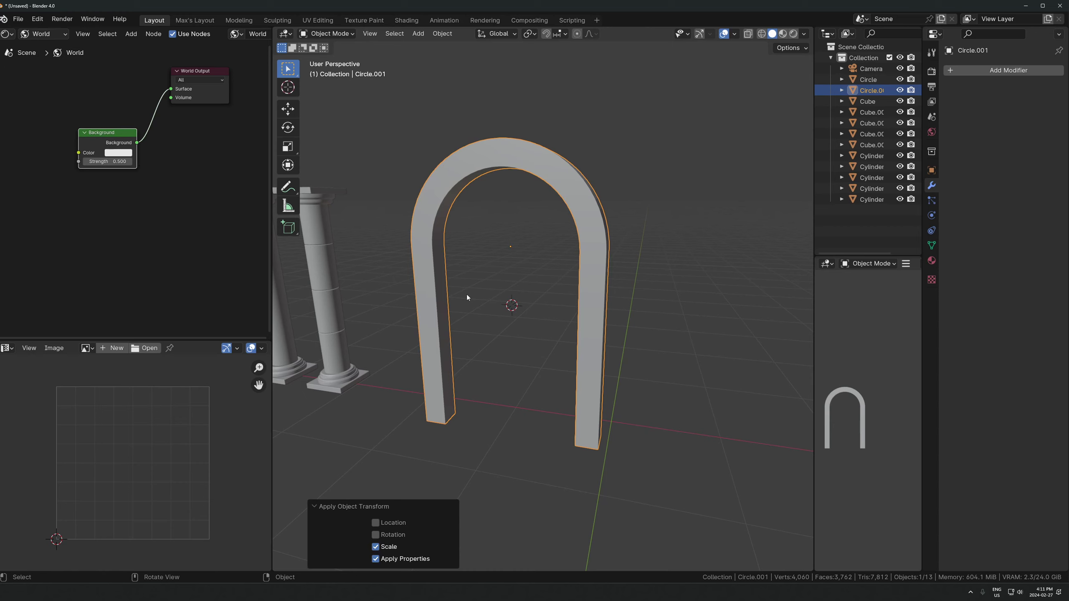
Enter Edit Mode and select both edge loops along the inner rim of the arch, front and back.
middle_drag(464, 254, 550, 283)
key(Tab)
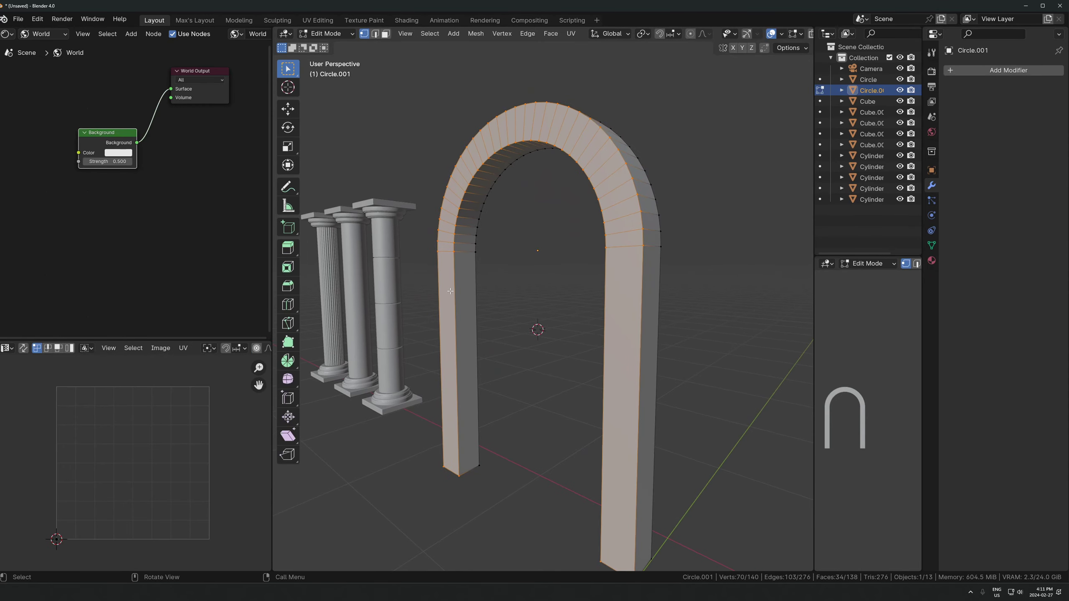
key(2)
alt+click(453, 291)
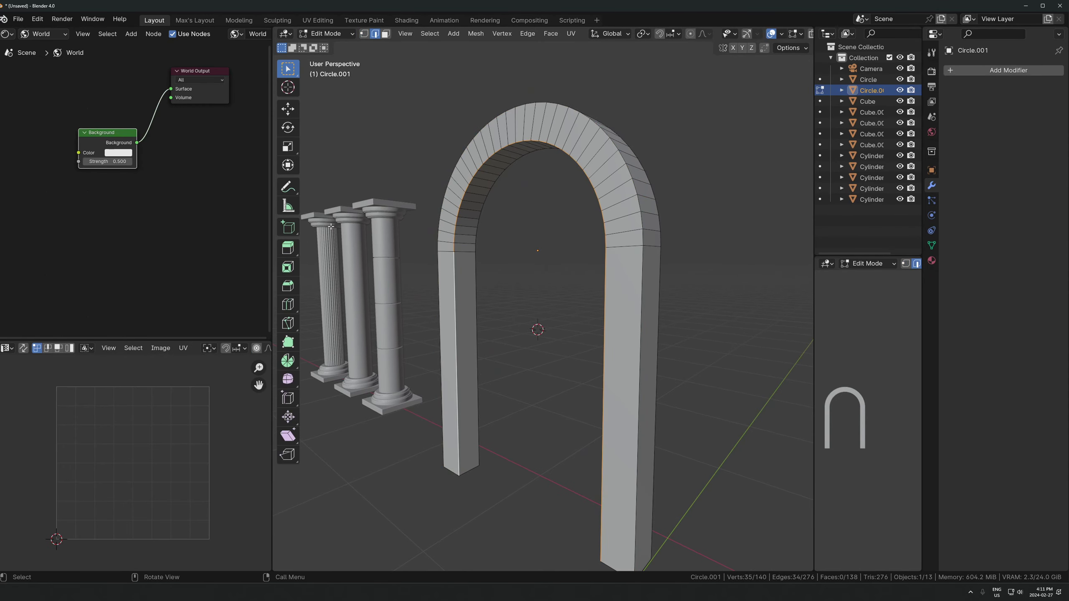
scroll(421, 252, up, 3)
scroll(472, 319, down, 2)
middle_drag(522, 328, 532, 294)
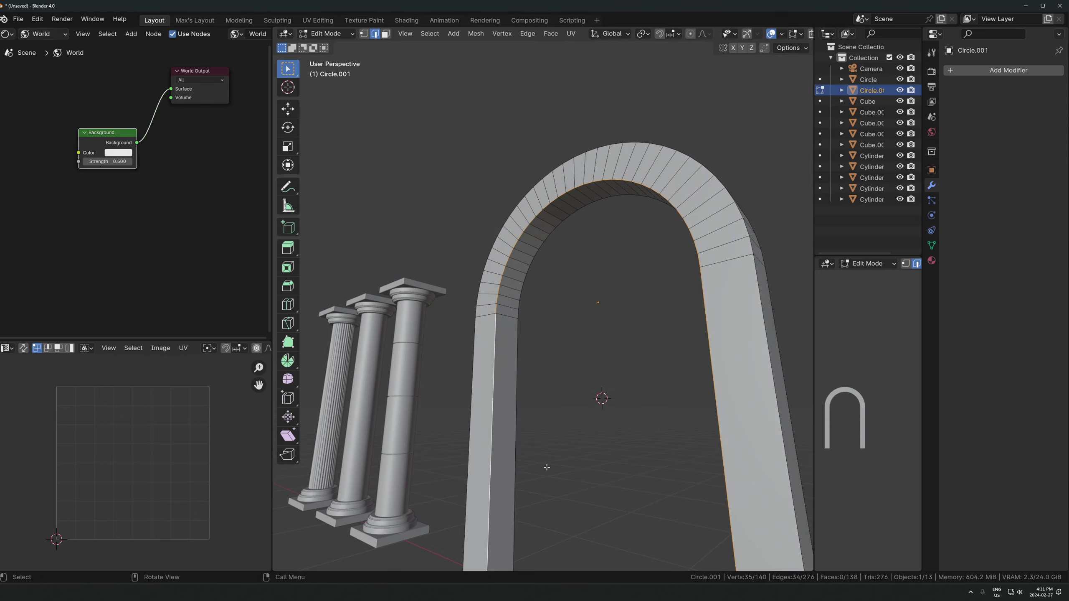
click(546, 466)
key(alt+z)
key(alt+z)
alt+click(489, 393)
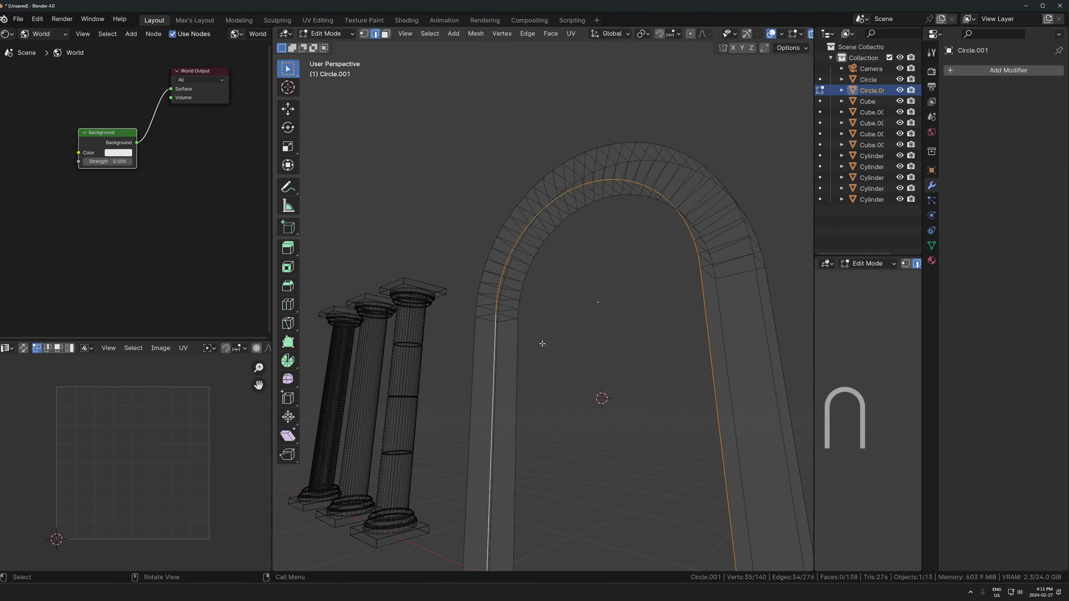
middle_drag(544, 341, 575, 290)
alt+shift+click(534, 367)
mouse_move(690, 365)
middle_down()
mouse_move(580, 358)
mouse_move(688, 360)
mouse_move(638, 361)
mouse_move(616, 318)
mouse_move(628, 306)
mouse_move(575, 343)
mouse_move(571, 368)
middle_up()
key(alt+z)
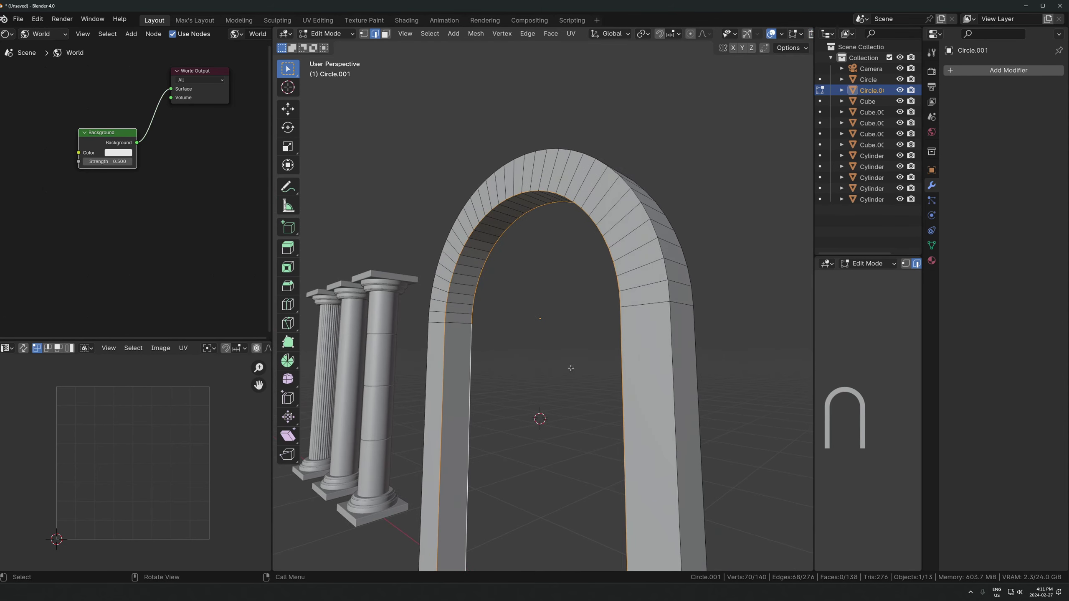
Bevel the selected inner edge loops about 0.07 m wide with 10 segments and the custom moulding profile, returning to Object Mode.
key(ctrl+b)
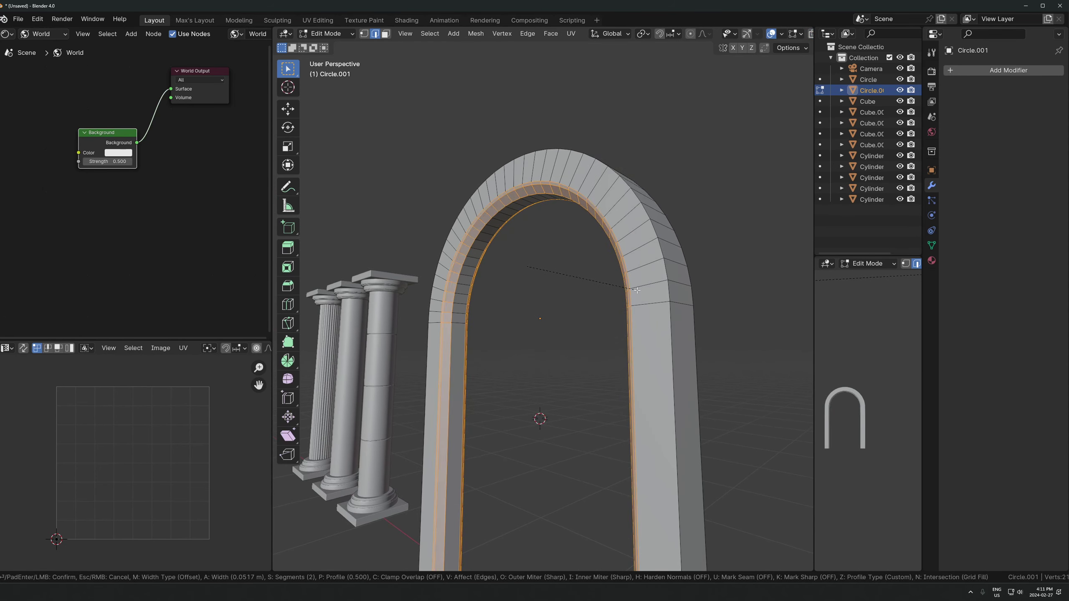
scroll(637, 291, up, 3)
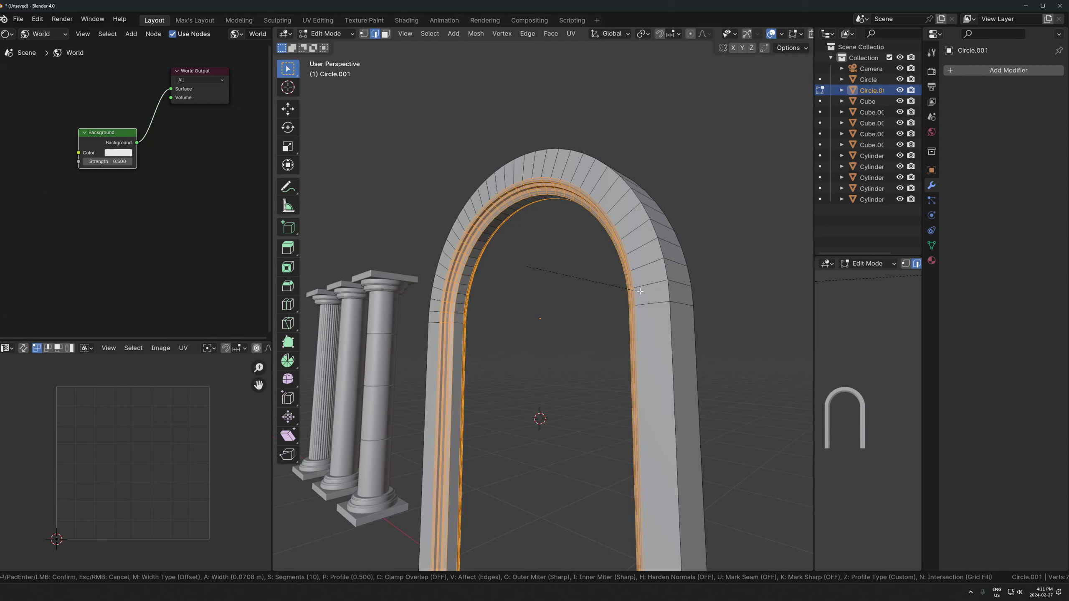
click(662, 290)
key(Tab)
scroll(559, 346, down, 3)
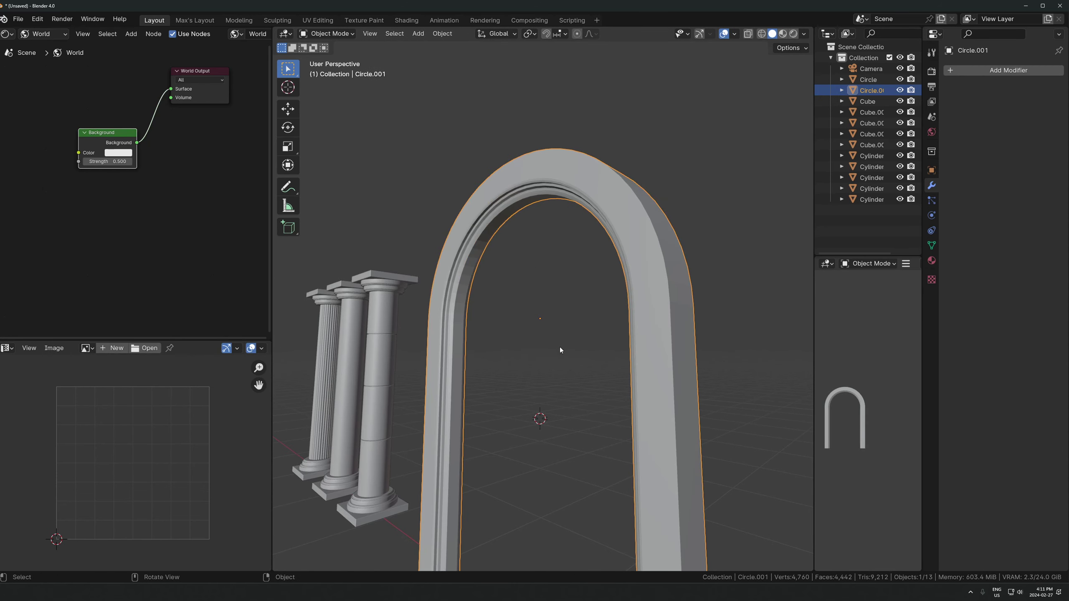
Shade the arch auto smooth with a 30° angle.
middle_drag(559, 346, 554, 290)
right_click(484, 203)
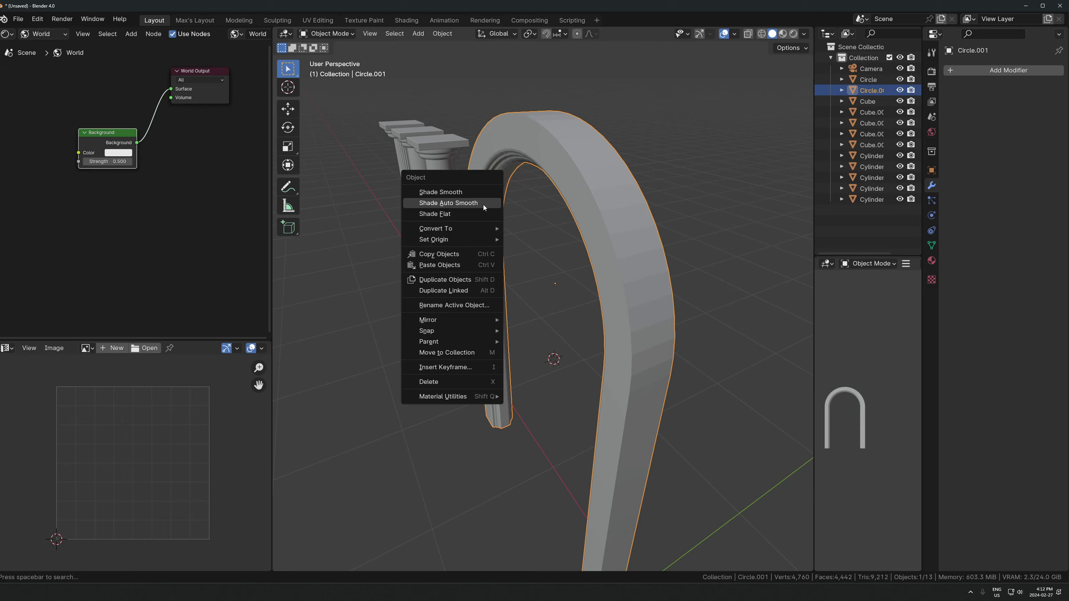
click(482, 204)
middle_drag(483, 204, 554, 302)
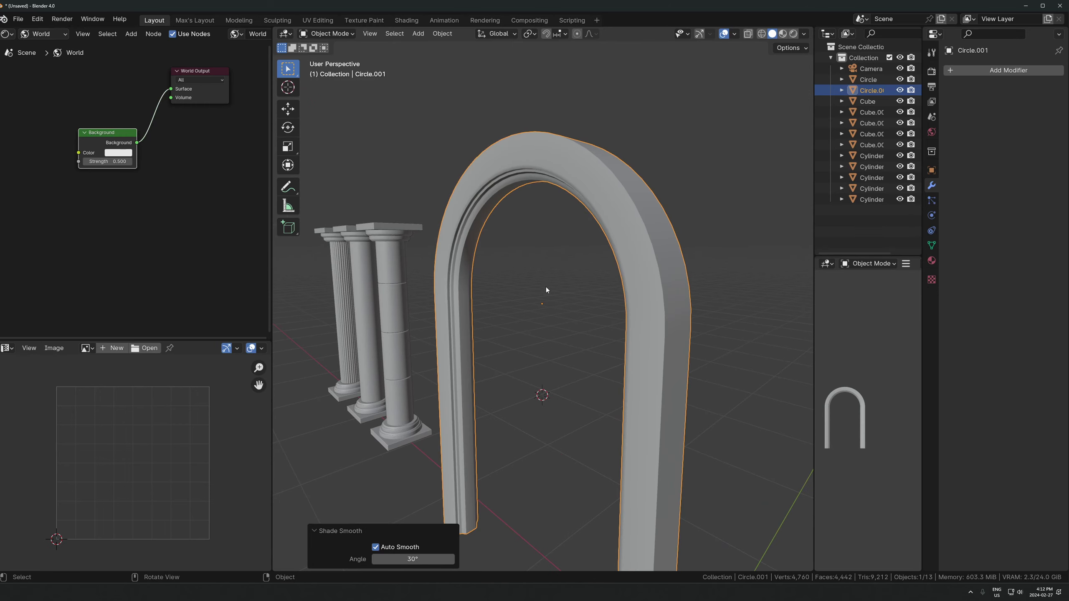
Show the model in wireframe and select both outer edge loops of the arch in Edit Mode.
key(Tab)
scroll(616, 303, up, 6)
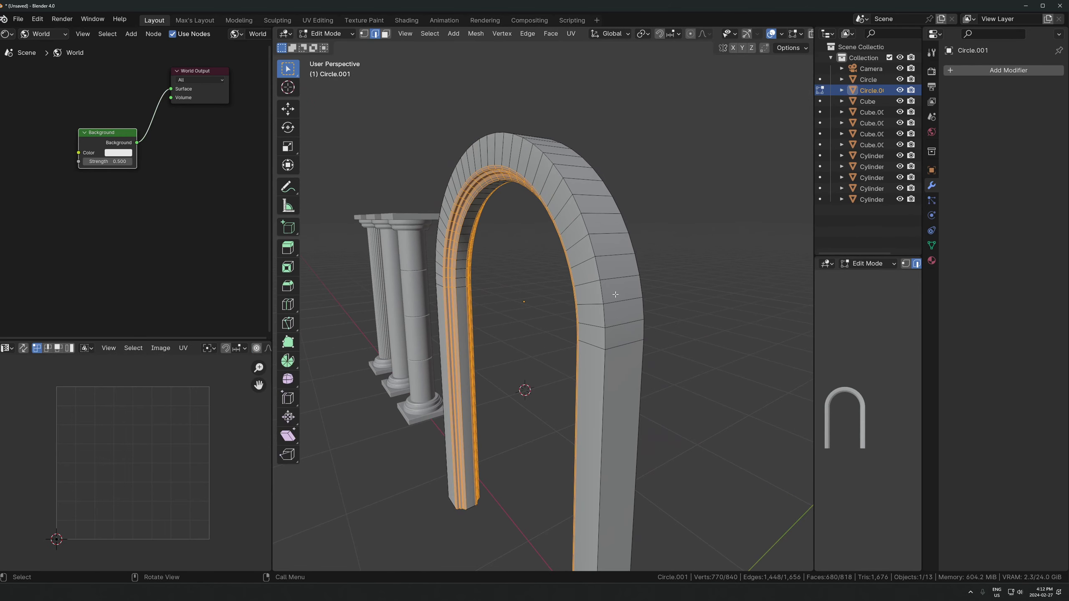
key(Tab)
scroll(631, 336, down, 5)
mouse_move(597, 286)
middle_down()
mouse_move(611, 348)
mouse_move(577, 336)
mouse_move(600, 334)
middle_up()
key(shift+z)
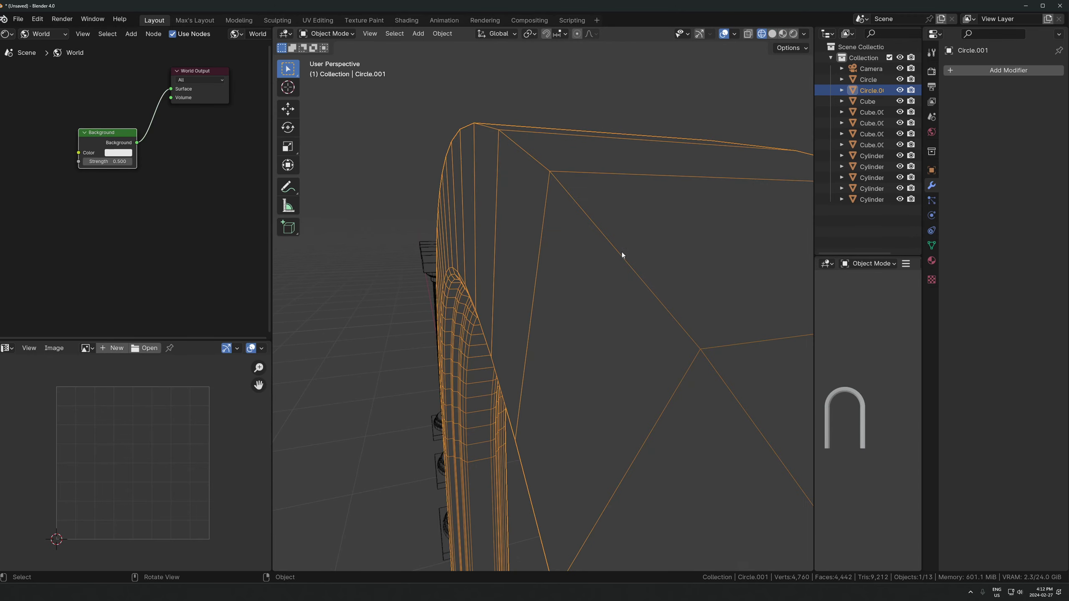
scroll(621, 255, down, 4)
key(Tab)
alt+click(561, 297)
alt+shift+click(689, 277)
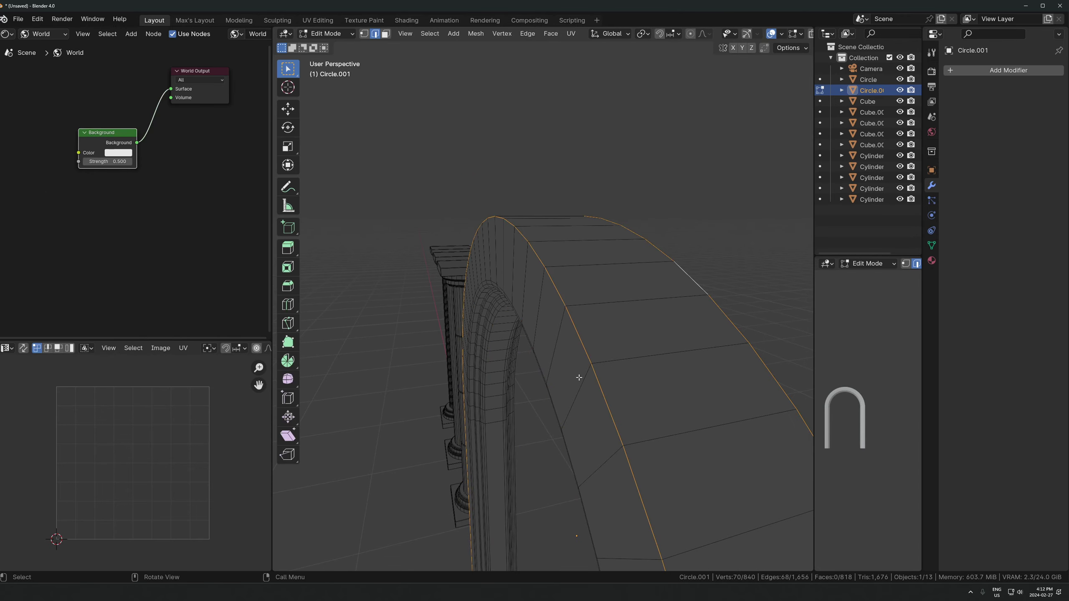
middle_drag(579, 377, 677, 284)
Bevel the outer edge loops about 0.0024 m wide with a single segment.
key(ctrl+b)
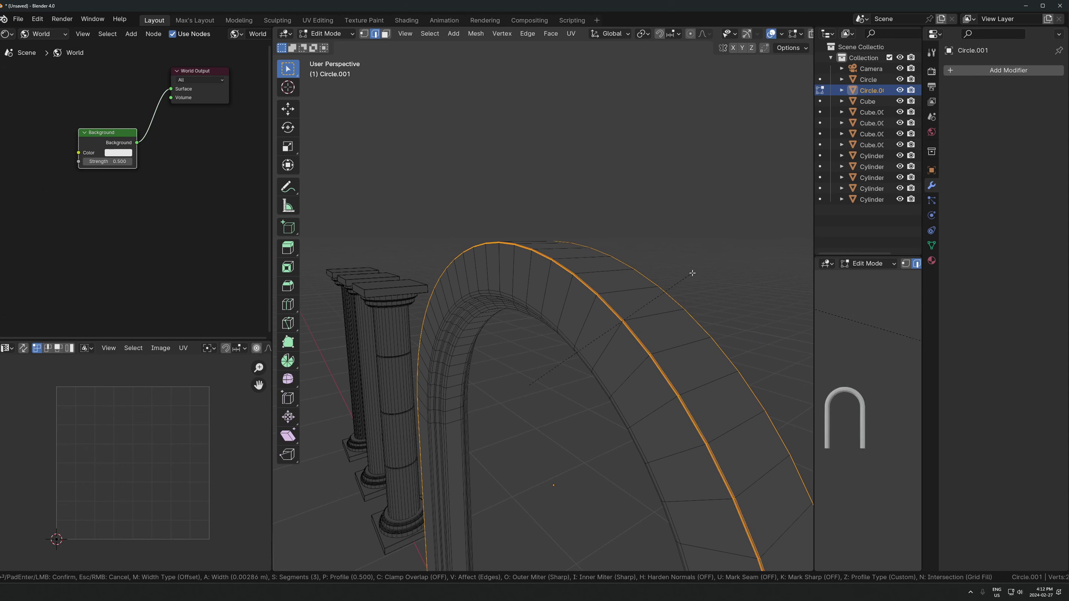
scroll(692, 273, down, 2)
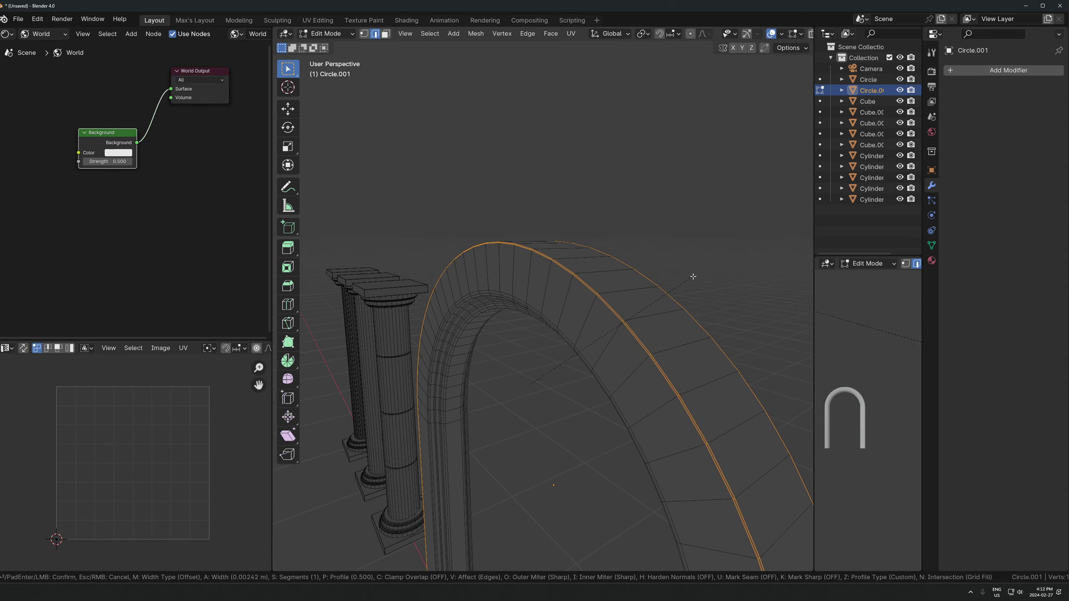
click(693, 276)
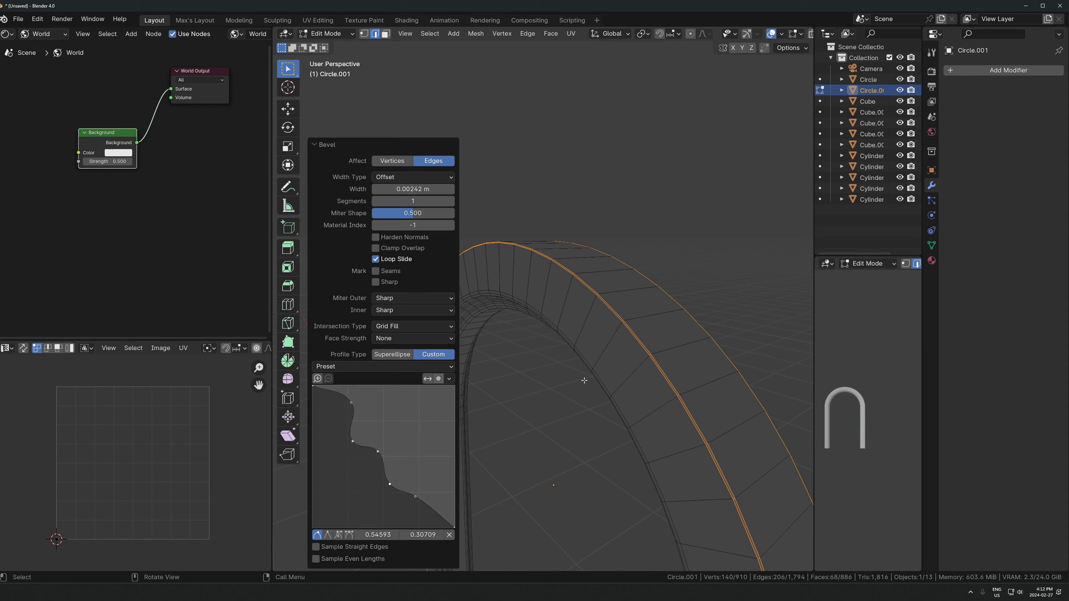
Add a centred edge loop along the arch's front face and bevel it about 0.0065 m wide with one segment.
middle_drag(585, 379, 647, 346)
key(ctrl+r)
click(643, 332)
right_click(643, 334)
key(ctrl+b)
click(689, 311)
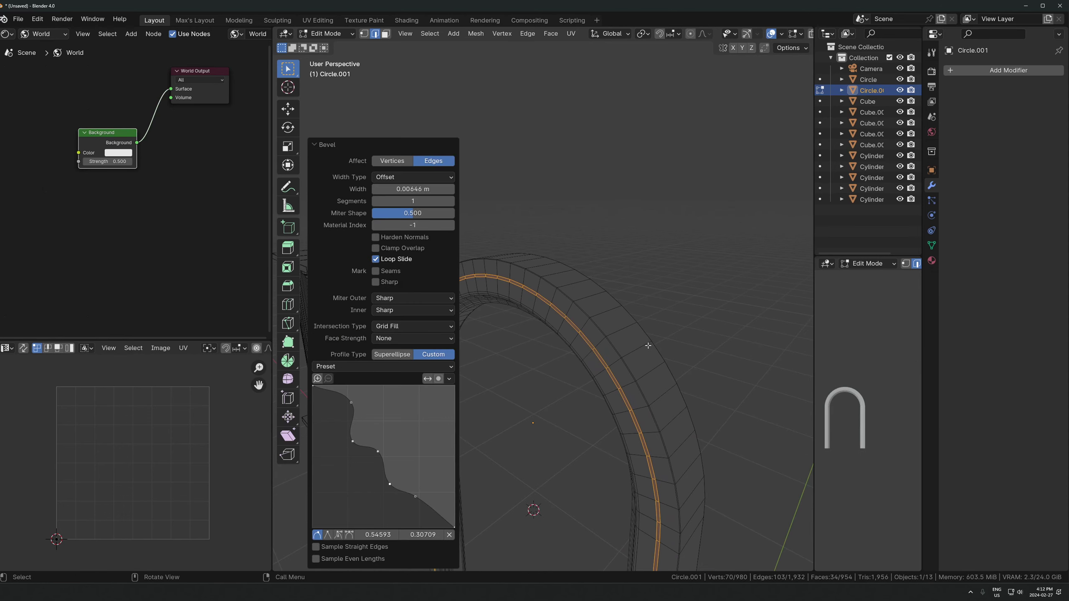
Extrude the narrow front strip about 0.017 m inward to form a groove along the arch.
key(e)
click(656, 355)
shift+middle_drag(648, 412, 639, 341)
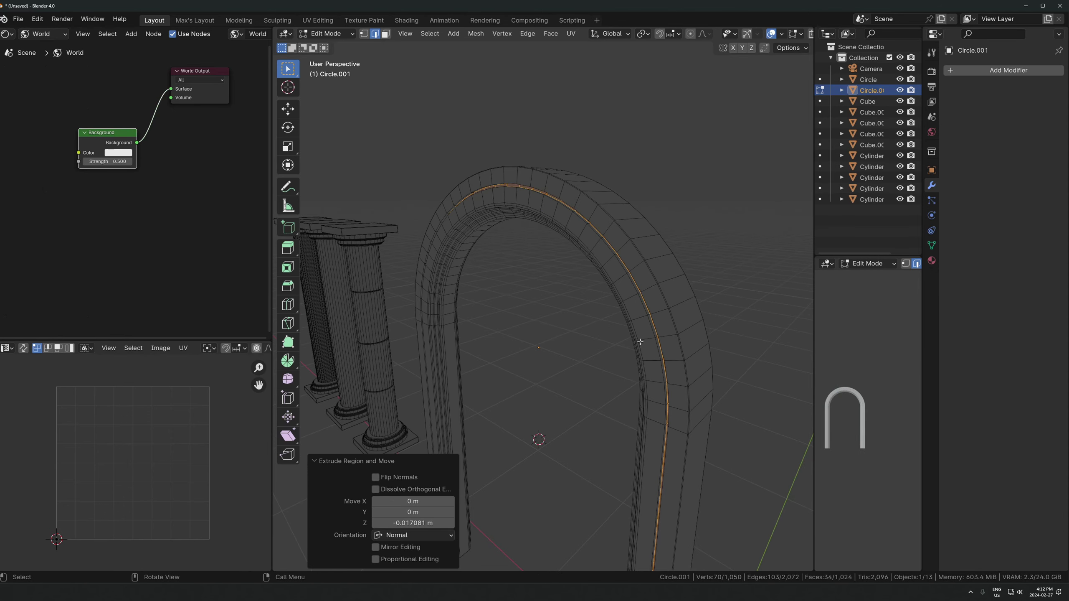
Delete the bottom end faces of both arch legs.
scroll(636, 364, down, 2)
shift+middle_drag(633, 386, 604, 260)
key(3)
click(619, 278)
scroll(542, 211, up, 4)
shift+middle_drag(555, 215, 402, 332)
scroll(635, 273, down, 5)
key(x)
key(f)
click(402, 331)
key(x)
click(402, 331)
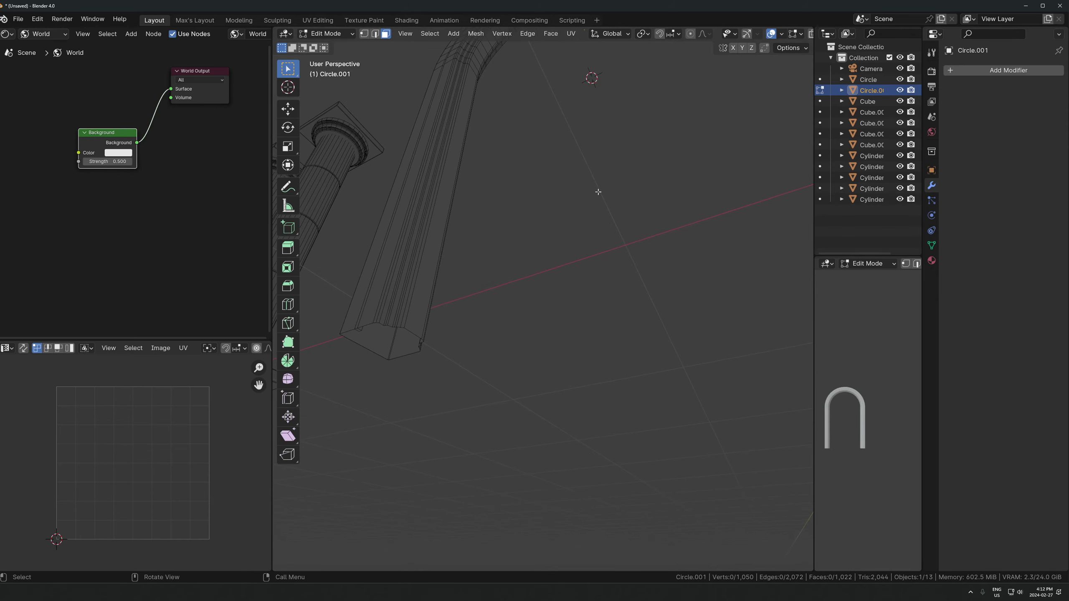
Select the two rim edge loops of the front groove along the whole arch, using wireframe display.
middle_drag(598, 192, 628, 277)
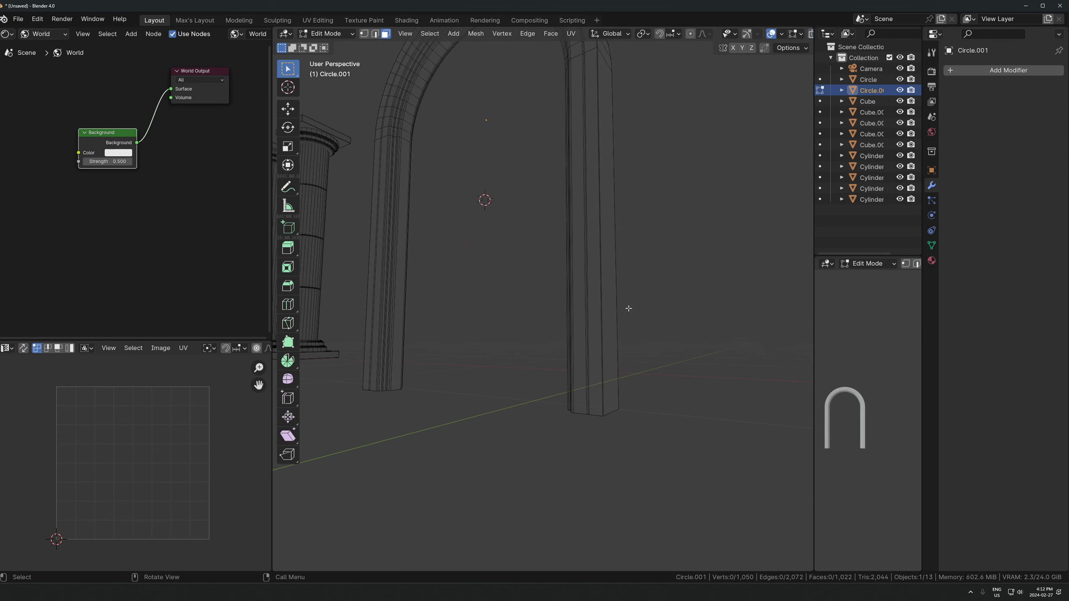
scroll(627, 308, up, 2)
key(2)
alt+click(593, 310)
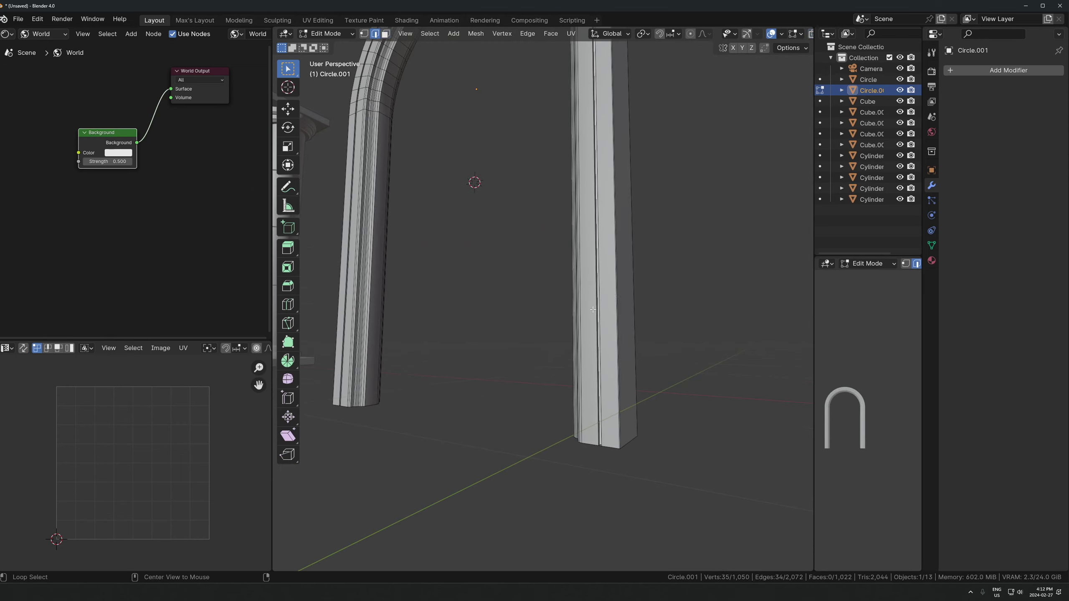
scroll(517, 301, up, 3)
alt+click(466, 355)
key(z)
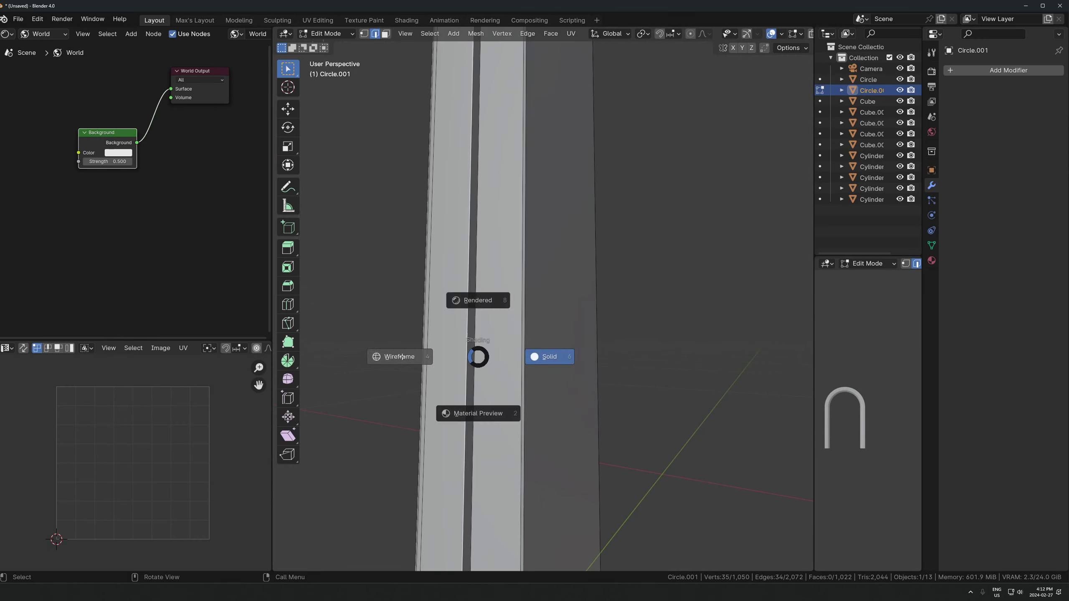
click(394, 357)
middle_drag(437, 353, 509, 349)
alt+shift+click(415, 379)
scroll(432, 162, down, 5)
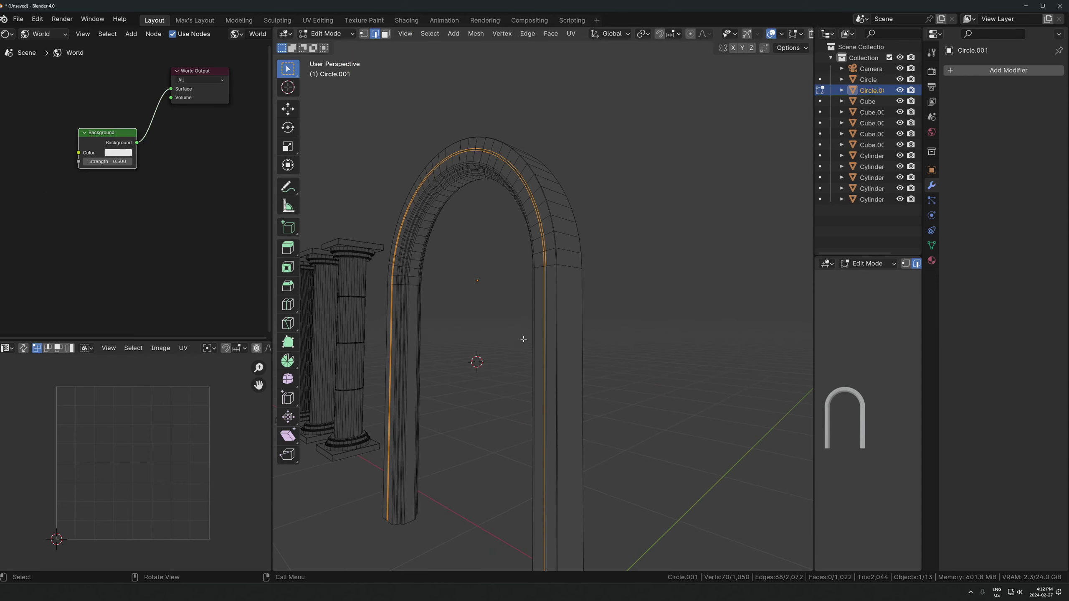
scroll(468, 153, up, 3)
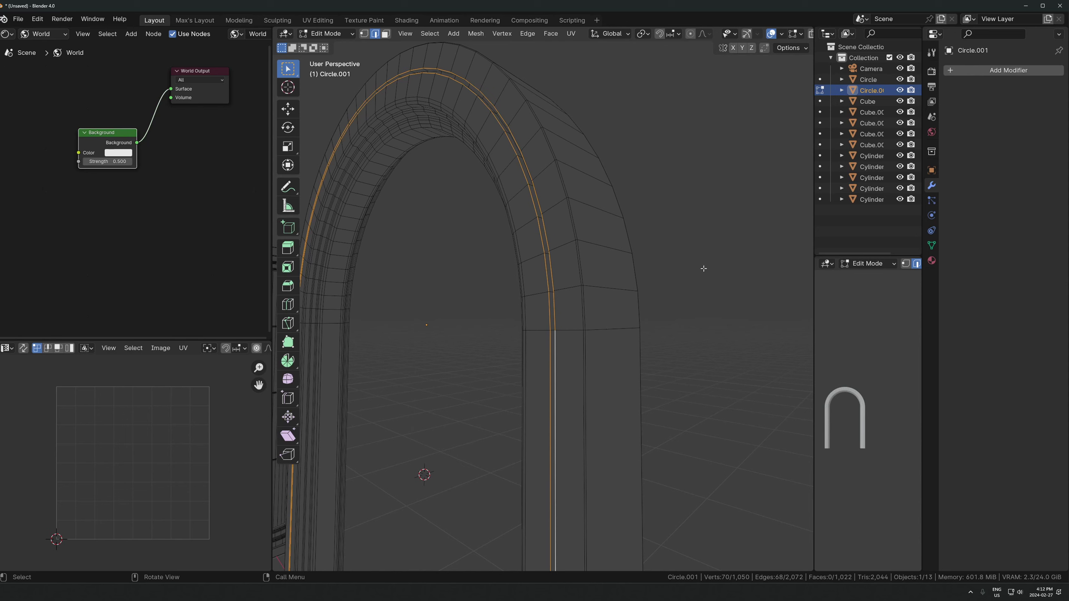
Bevel the groove's rim edges about 0.0039 m wide with a single segment.
key(ctrl+b)
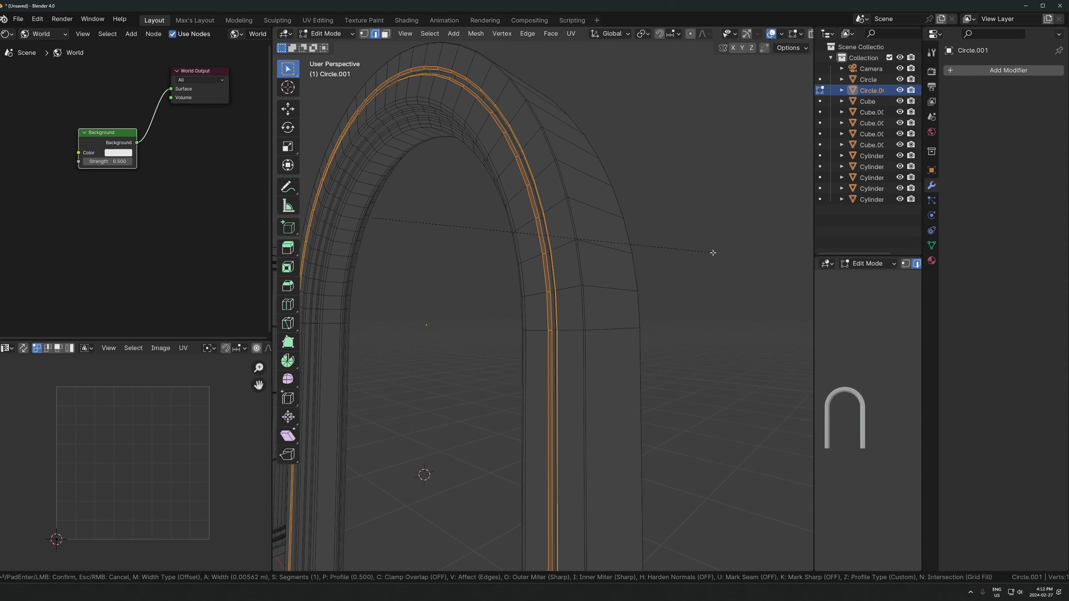
scroll(713, 252, up, 4)
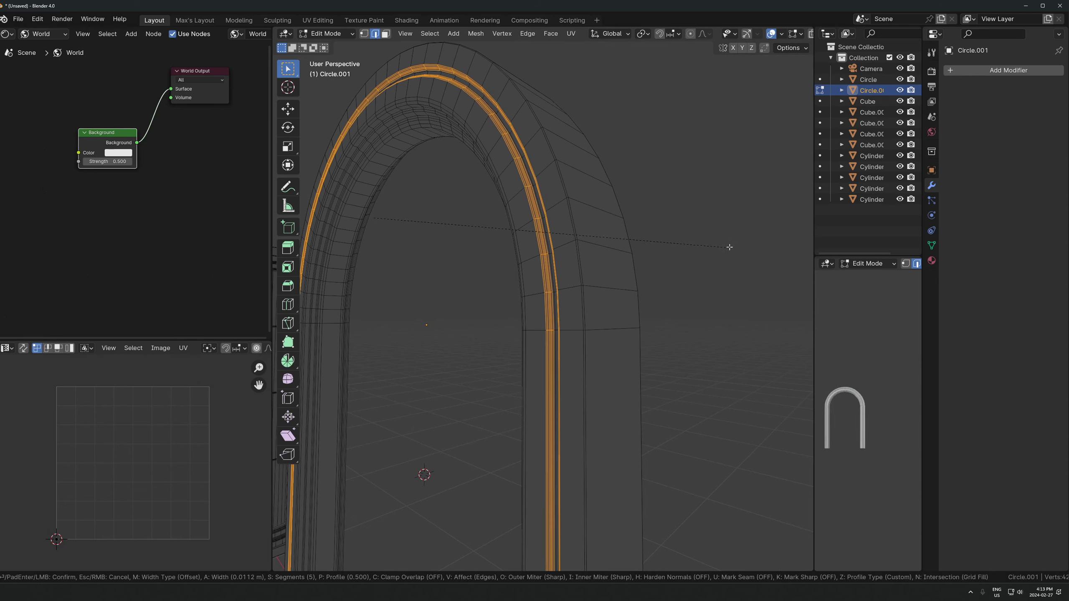
scroll(730, 246, down, 4)
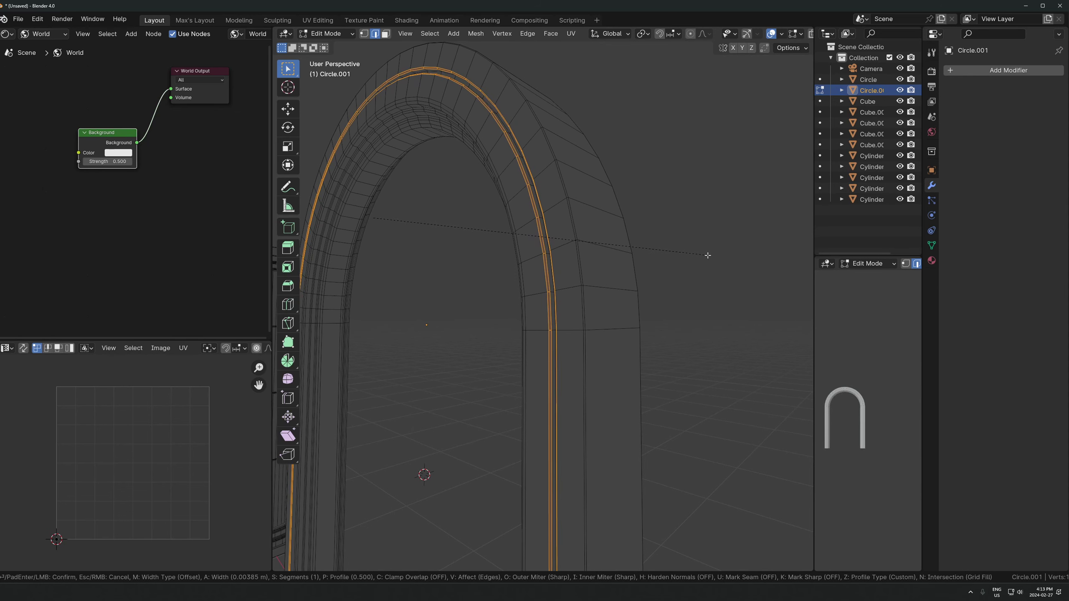
click(708, 255)
Delete the vertices of the stray bevel faces at the groove's ends under both arch legs, in solid display.
middle_drag(709, 184, 656, 377)
alt+click(658, 380)
scroll(656, 392, up, 2)
shift+middle_drag(759, 429, 599, 357)
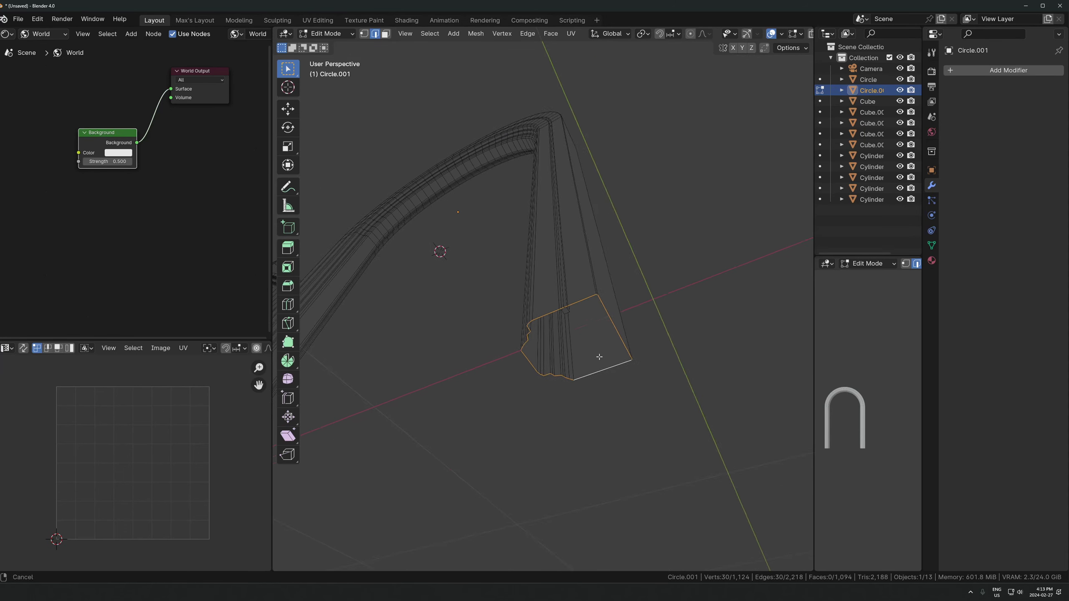
scroll(599, 356, up, 2)
alt+click(602, 331)
key(3)
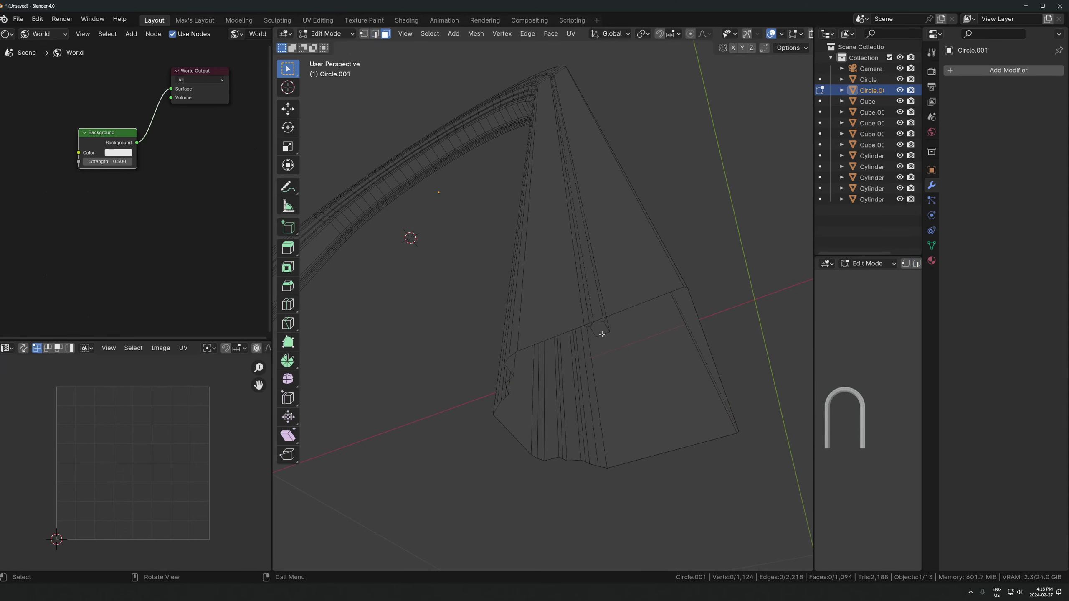
key(KP_Decimal)
key(z)
scroll(577, 311, down, 6)
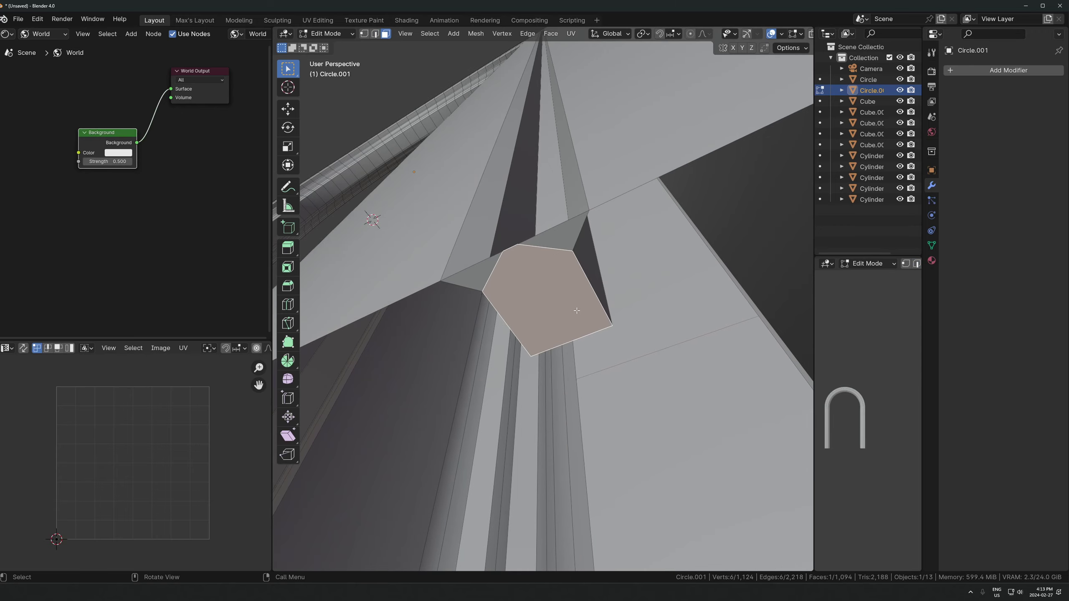
shift+click(556, 229)
scroll(518, 249, down, 5)
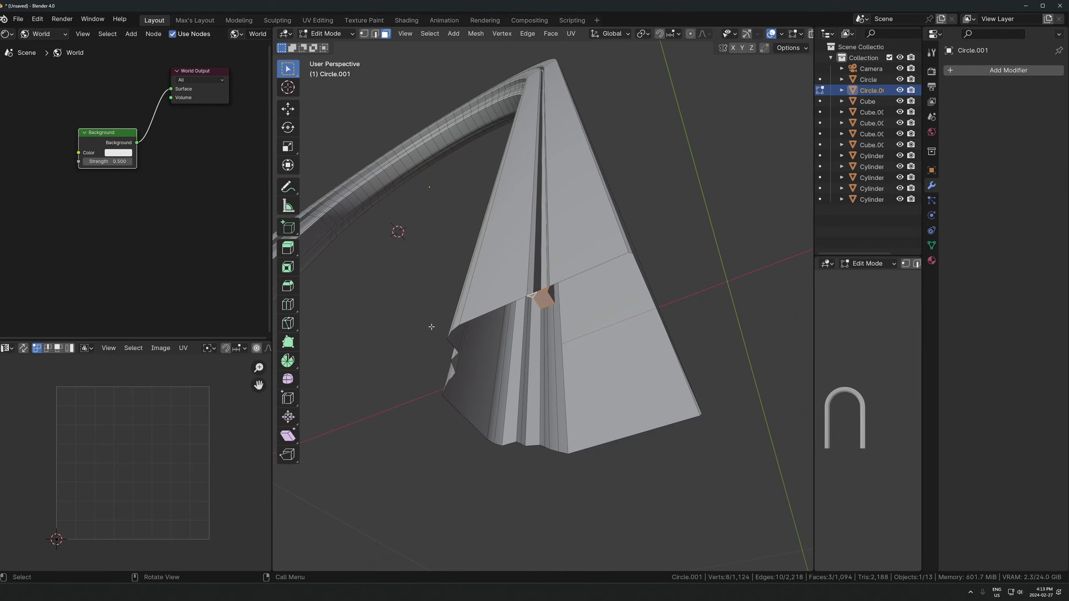
shift+middle_drag(429, 326, 565, 374)
shift+middle_drag(565, 374, 804, 370)
middle_drag(494, 367, 494, 220)
scroll(493, 234, up, 5)
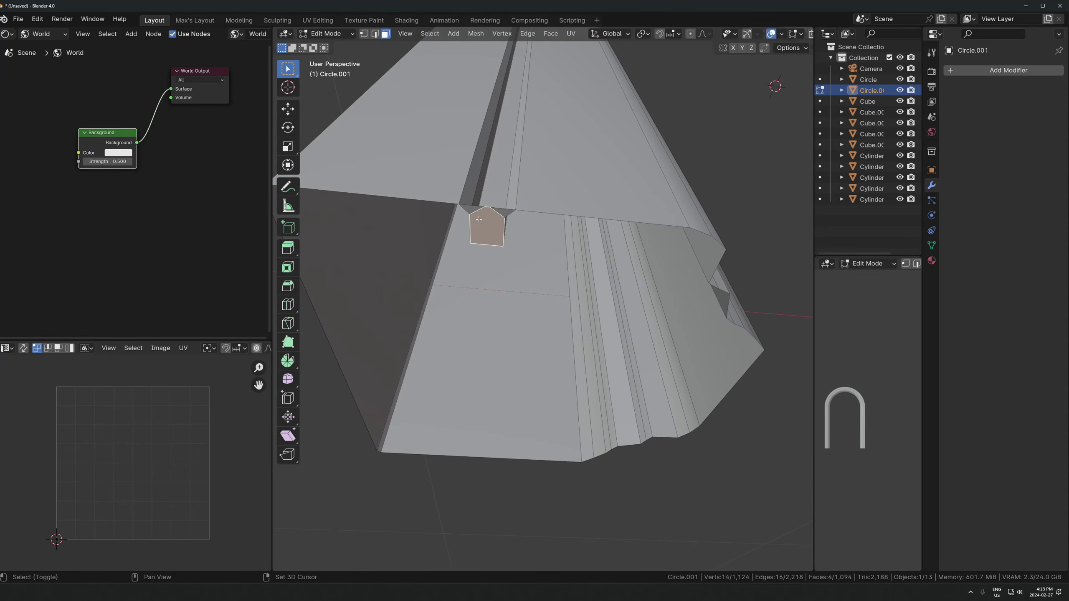
scroll(507, 212, down, 1)
key(x)
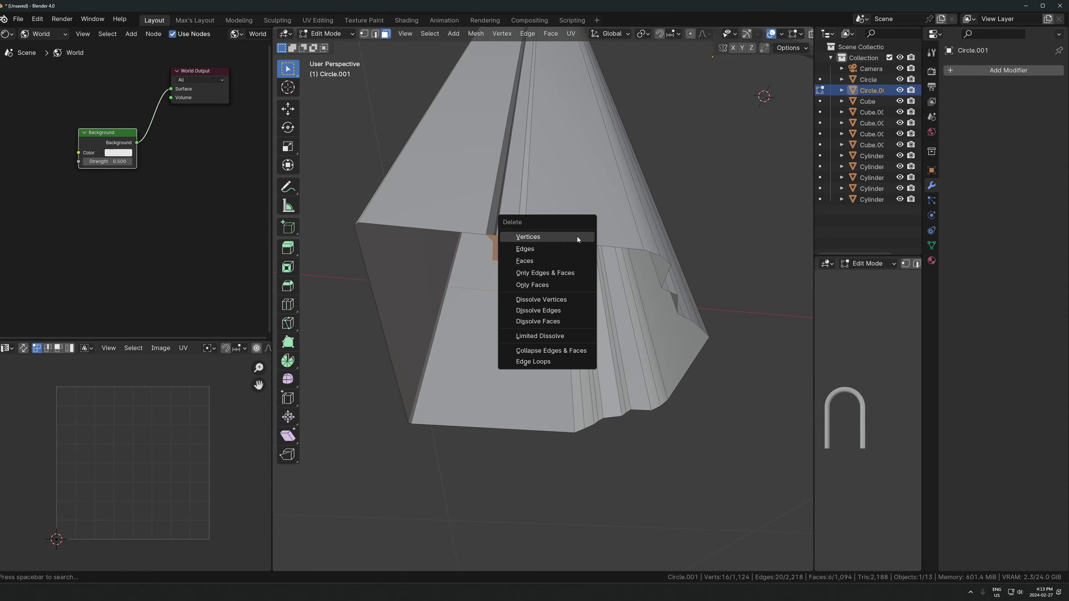
click(577, 234)
Fill the open bottom outlines of both arch legs with faces and return to Object Mode with nothing selected.
key(2)
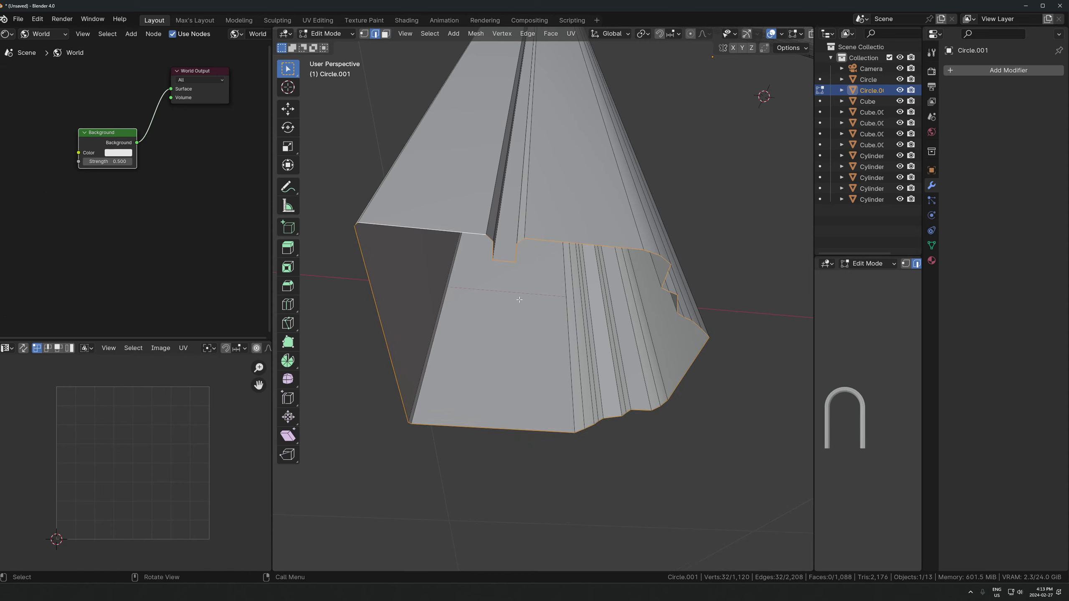
key(f)
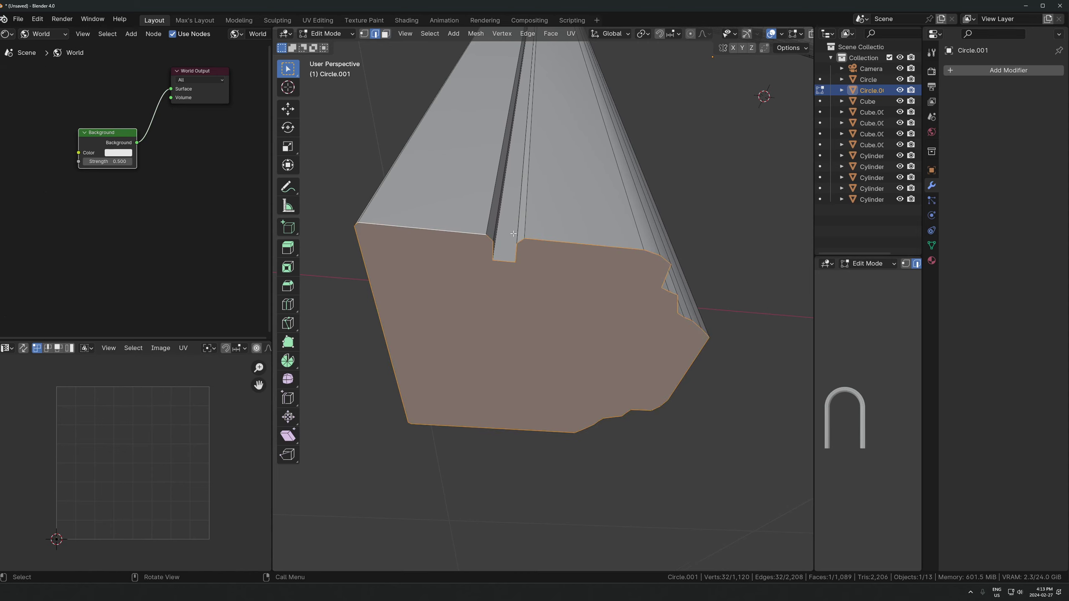
scroll(631, 229, down, 5)
shift+middle_drag(631, 228, 353, 250)
scroll(439, 294, down, 4)
scroll(564, 325, up, 3)
middle_drag(563, 324, 549, 357)
shift+middle_drag(619, 290, 637, 252)
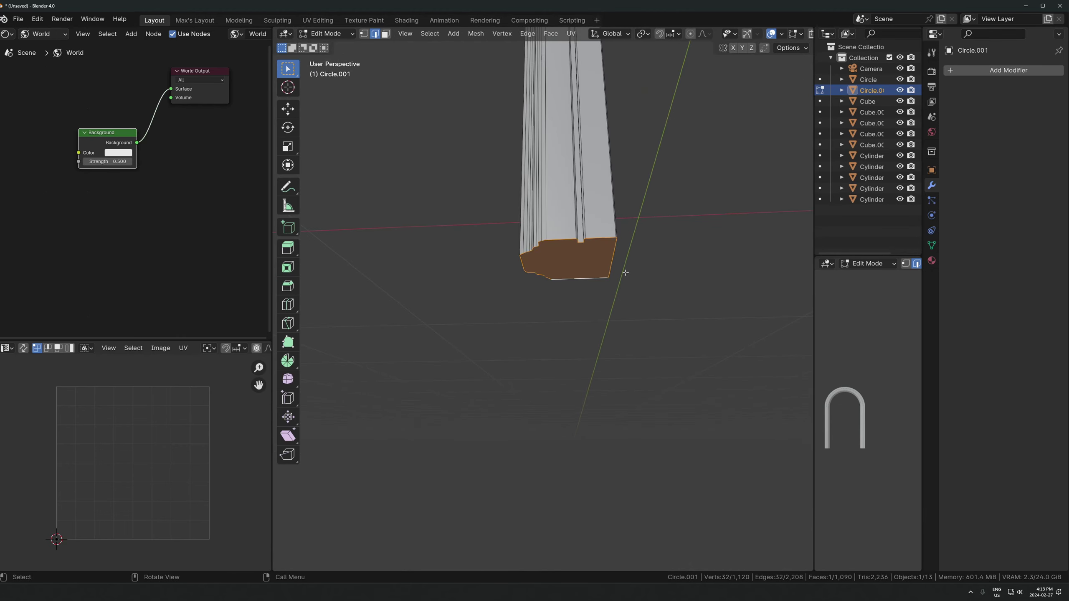
key(Tab)
scroll(552, 359, down, 4)
shift+middle_drag(537, 285, 626, 446)
middle_drag(557, 321, 634, 294)
scroll(574, 397, down, 4)
click(574, 396)
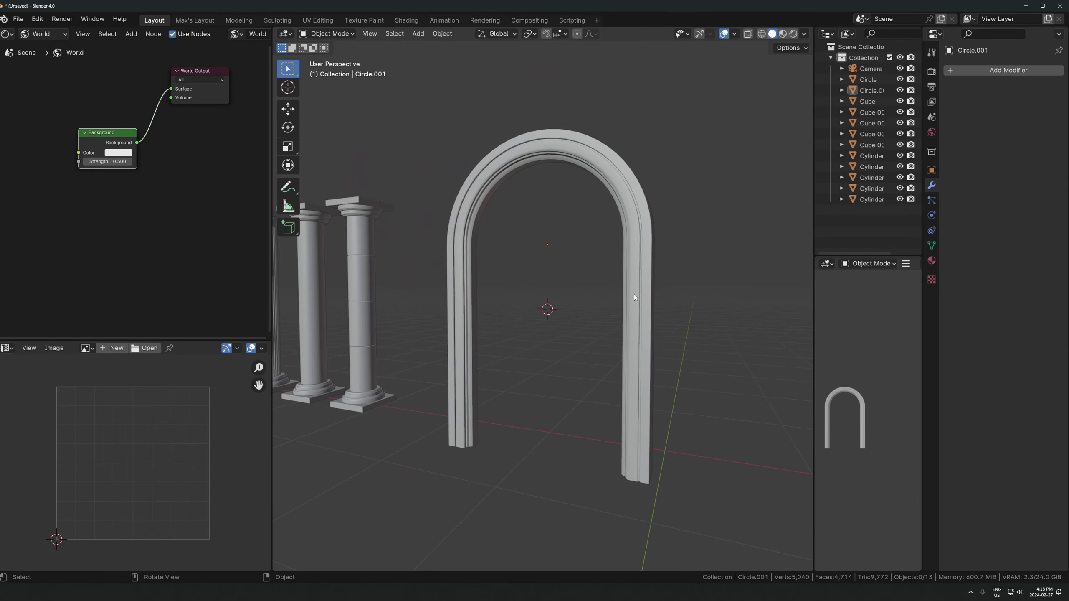
Add a cube, shrink it to a small block with a last scaling of 0.678, and raise it to the arch's crown.
middle_drag(420, 230, 506, 286)
key(shift+a)
mouse_move(506, 287)
click(550, 298)
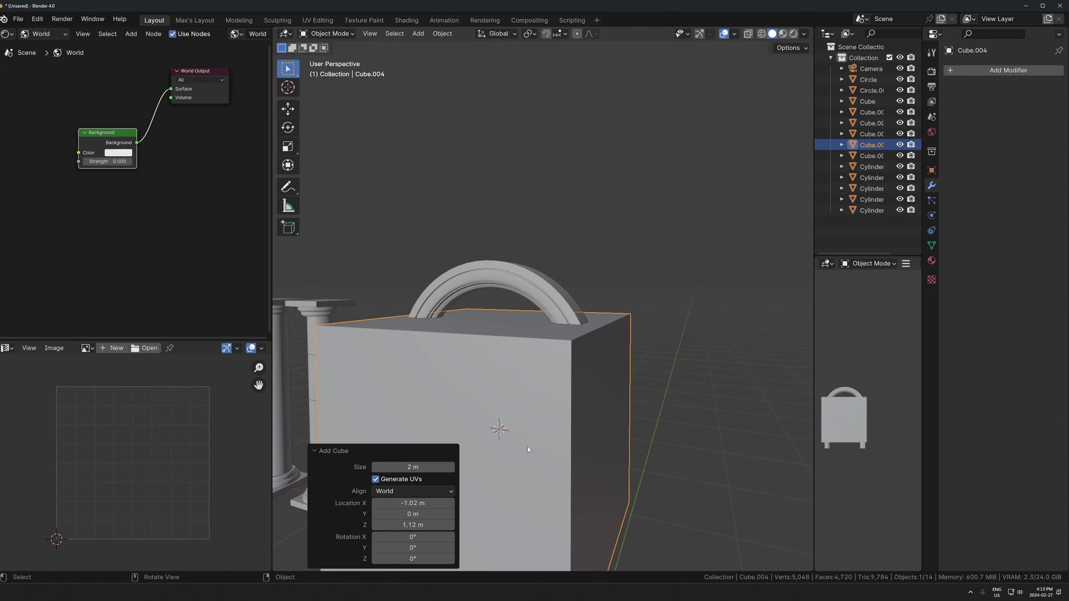
key(s)
key(Return)
key(g)
key(z)
click(537, 219)
key(s)
click(572, 229)
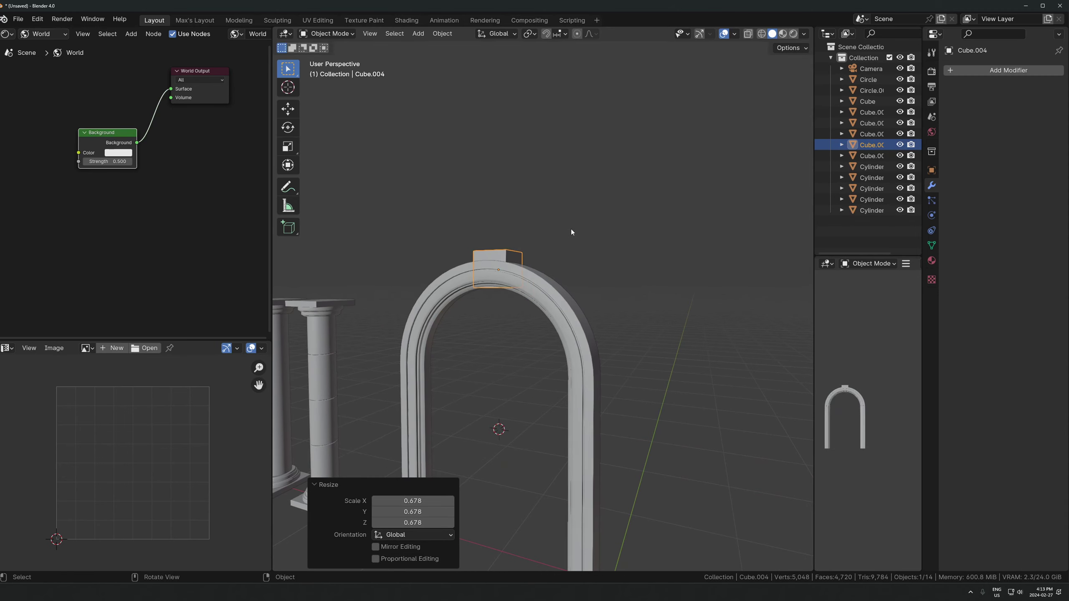
Shift and scale the block along Y so that it wraps around the arch's depth as a keystone.
key(g)
key(y)
click(559, 233)
middle_drag(530, 272, 483, 267)
key(s)
key(g)
key(y)
click(603, 254)
Bevel the keystone's four edges parallel to X using the custom stepped profile with 10 segments.
key(Tab)
click(478, 271)
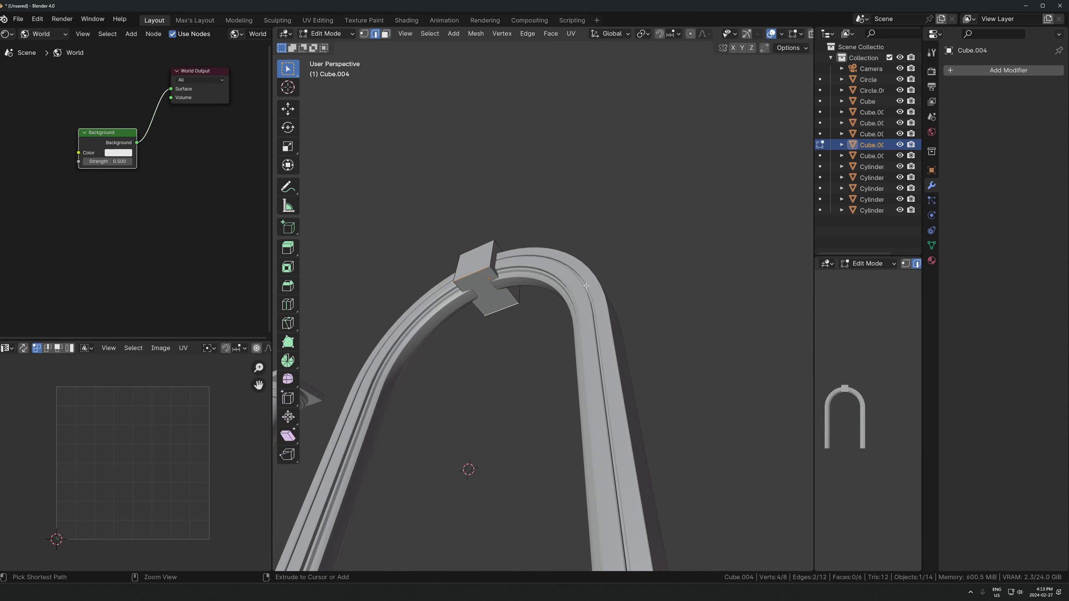
key(ctrl+b)
click(620, 275)
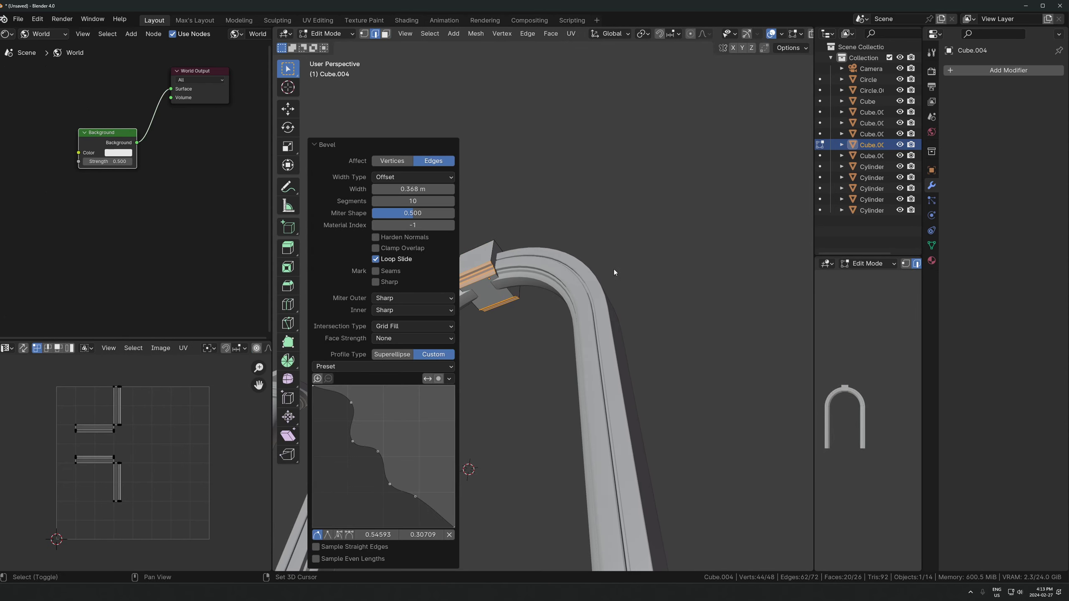
middle_drag(618, 271, 570, 317)
key(ctrl+b)
click(593, 280)
Lower the keystone block about 0.036 m along Z in Object Mode.
key(Tab)
key(g)
key(z)
click(599, 268)
scroll(600, 272, up, 5)
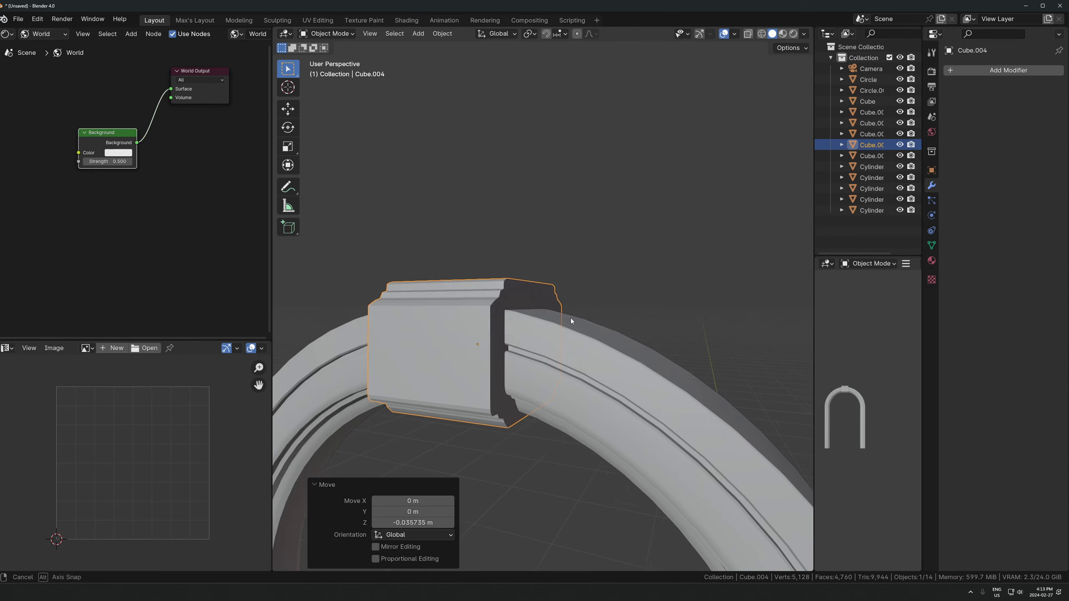
Bevel the rims of the keystone's two end faces about 0.04 m wide with a single segment.
key(Tab)
alt+click(481, 334)
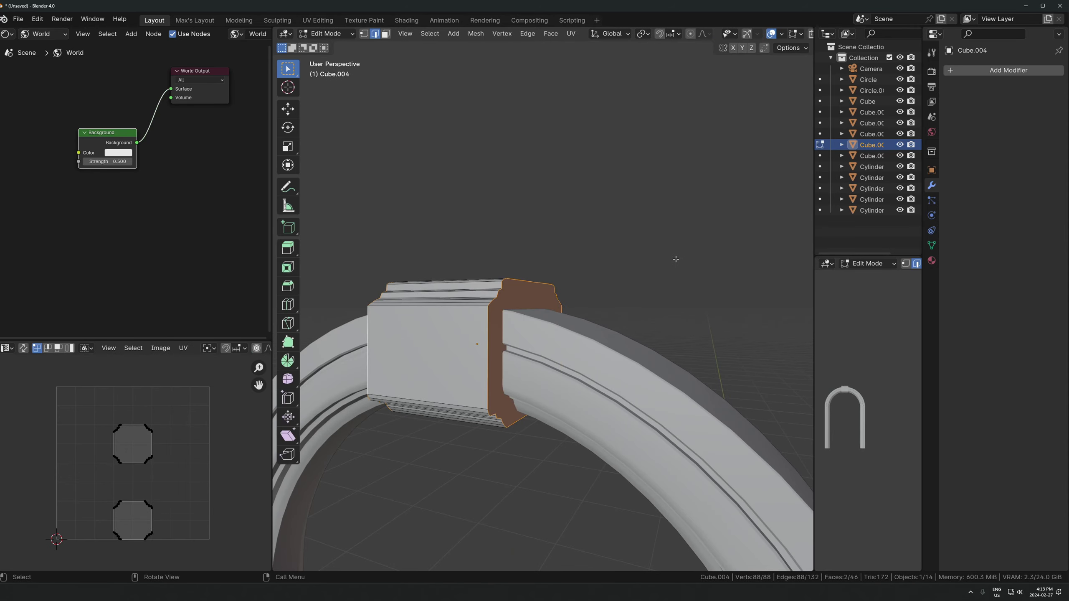
scroll(512, 356, up, 4)
key(ctrl+b)
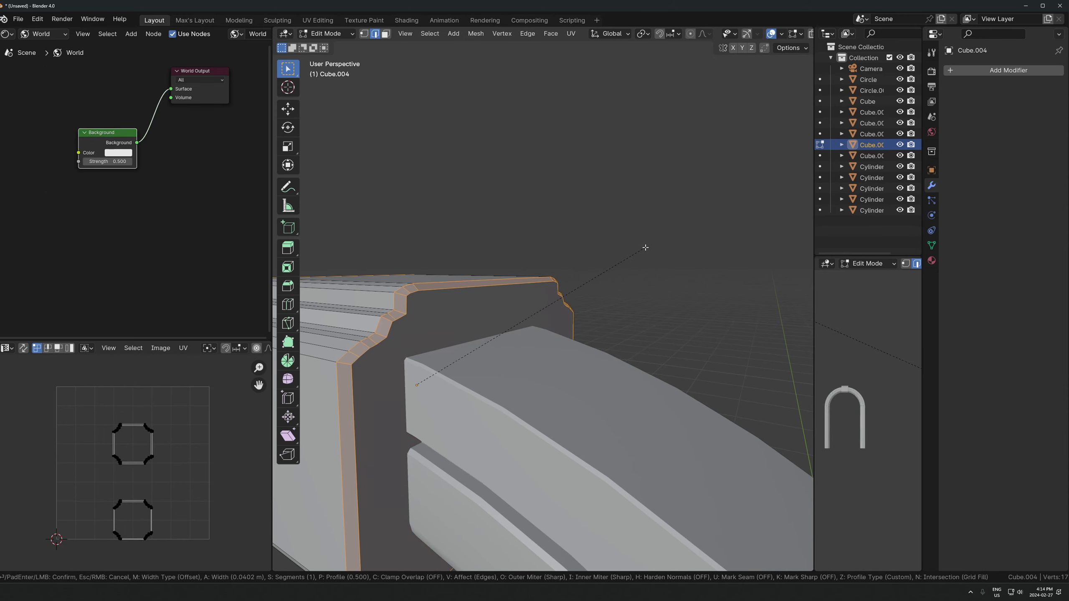
click(653, 246)
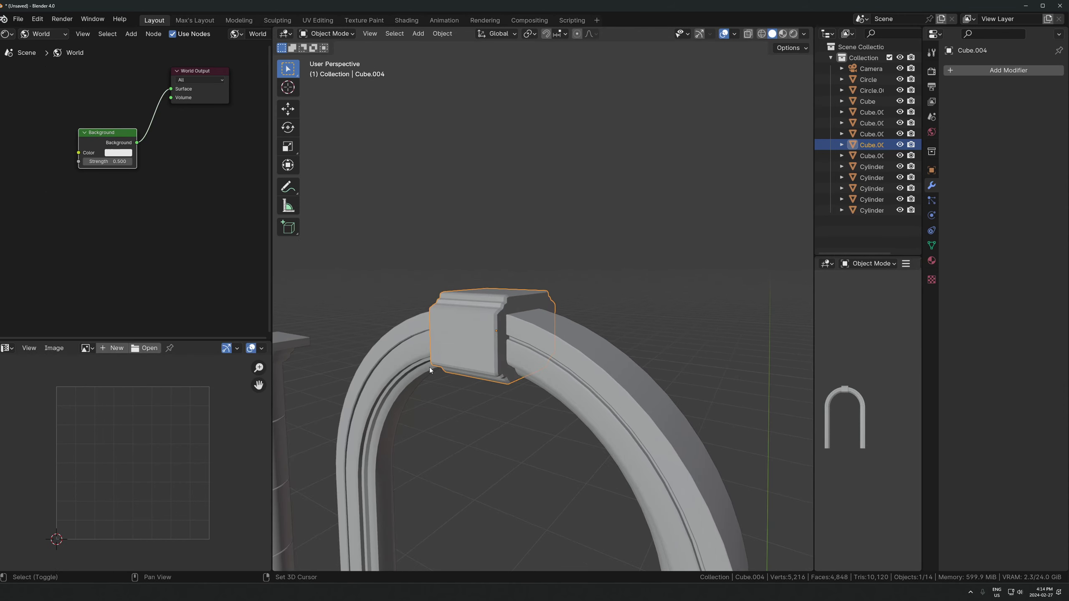
Apply the keystone's transform and scale it uniformly to 0.838 at the arch's crown.
middle_drag(429, 366, 610, 269)
key(ctrl+a)
click(603, 276)
key(s)
click(702, 189)
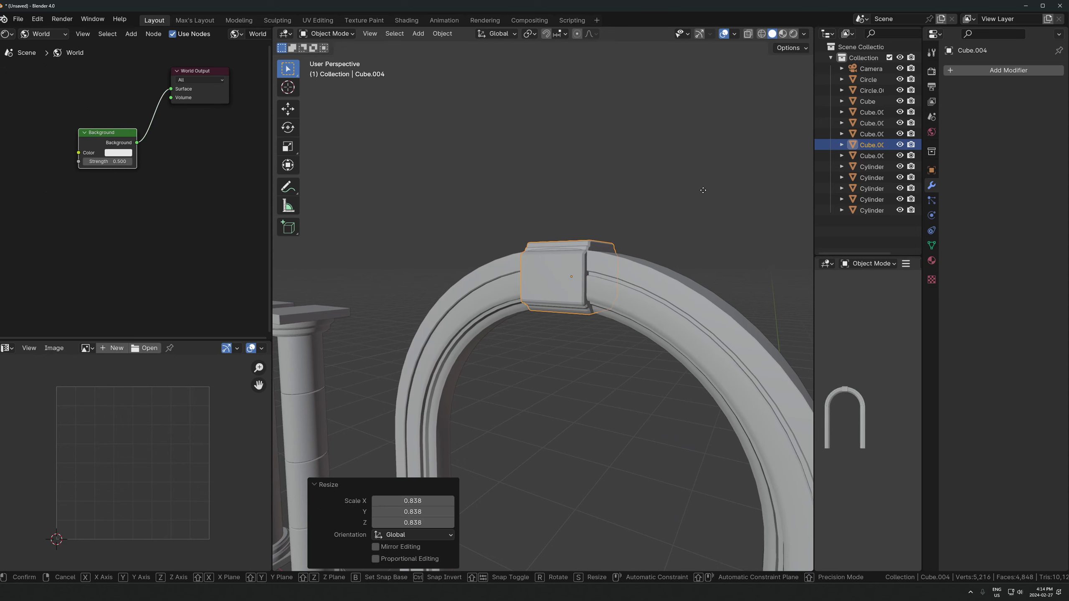
key(g)
key(z)
click(685, 172)
middle_drag(589, 365, 484, 378)
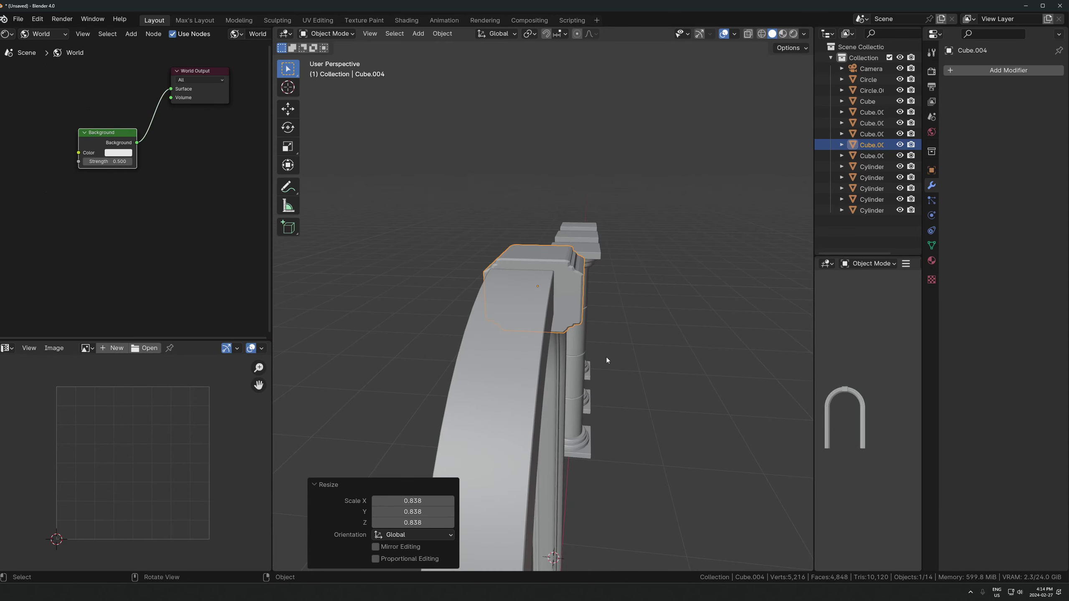
Scale the keystone to about 0.86 along Y and shift it along Y to centre it over the arch's thickness.
key(g)
key(y)
click(651, 339)
key(s)
key(g)
key(y)
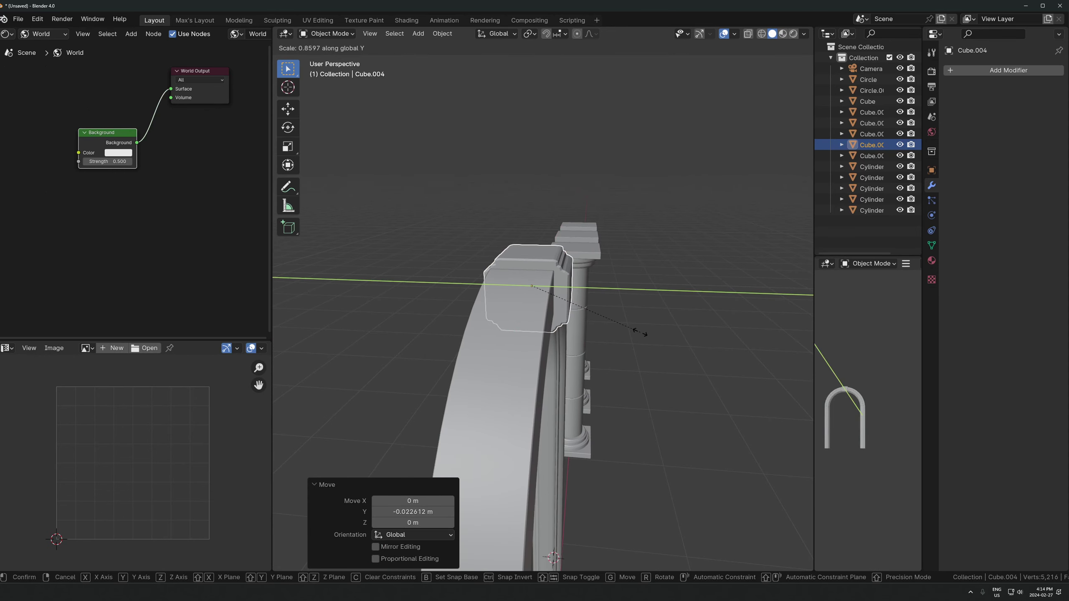
click(631, 329)
key(g)
key(y)
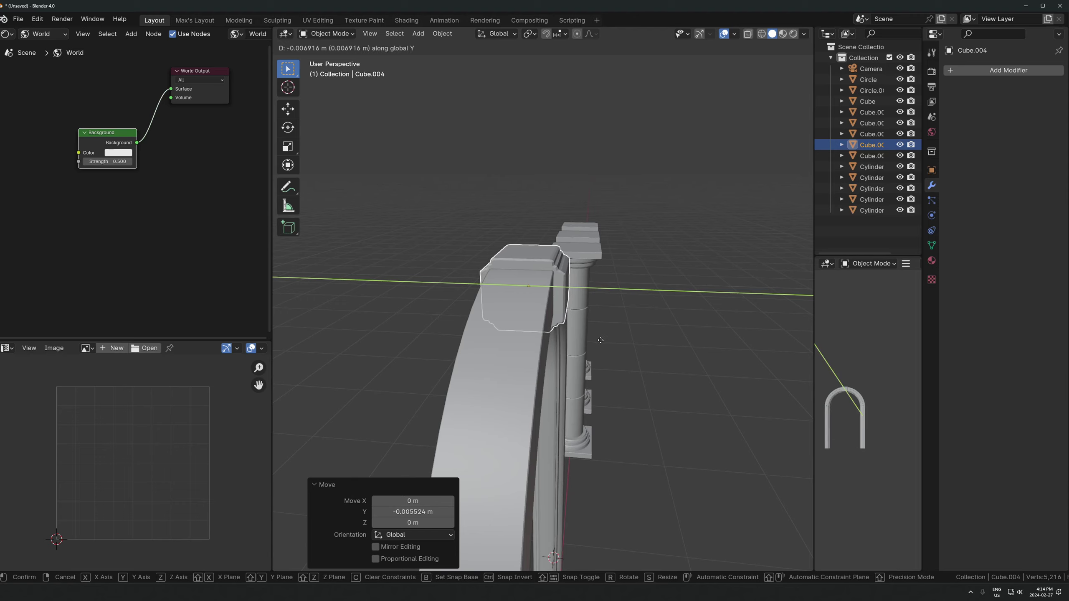
click(600, 340)
Stretch the keystone to about 1.02 along Z and deselect it.
middle_drag(601, 340, 616, 319)
key(s)
key(z)
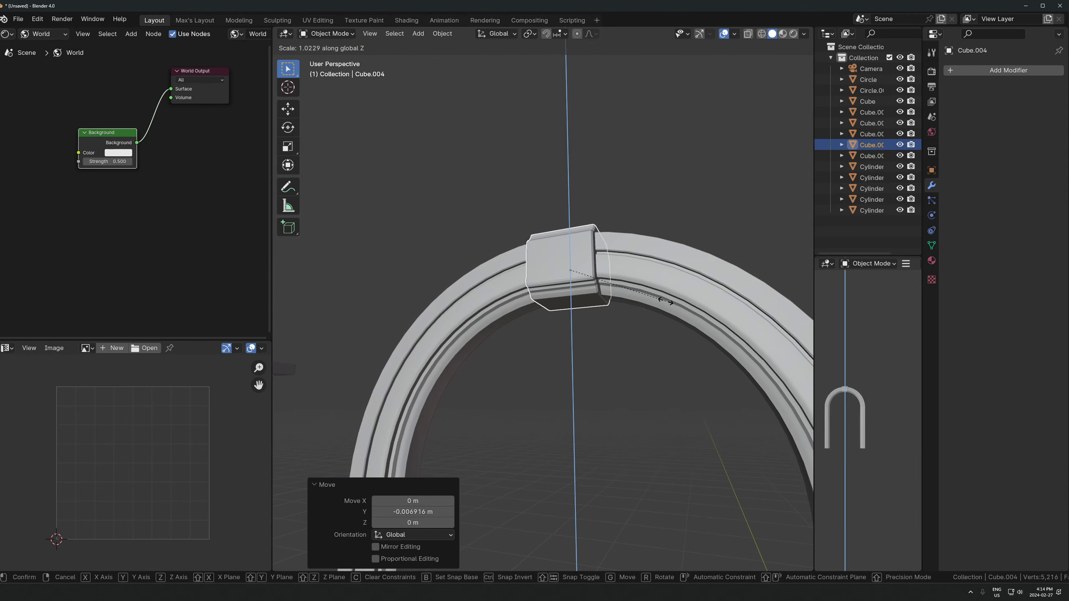
click(665, 301)
scroll(532, 450, down, 5)
click(536, 453)
Apply the scale of the keystone and the arch and join them into one object.
middle_drag(535, 453, 549, 313)
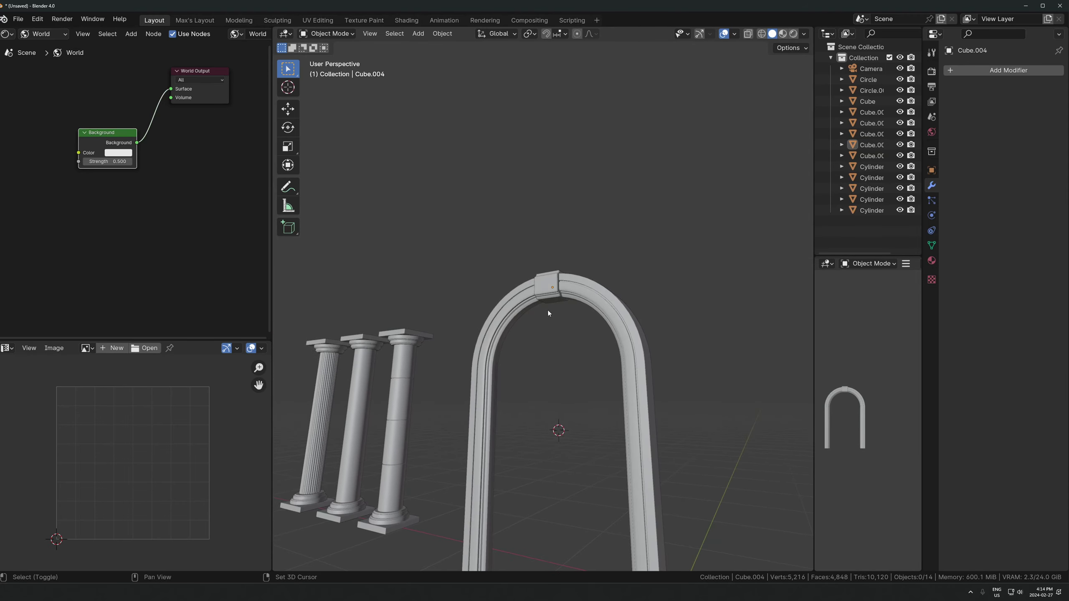
shift+click(625, 374)
key(ctrl+a)
click(603, 313)
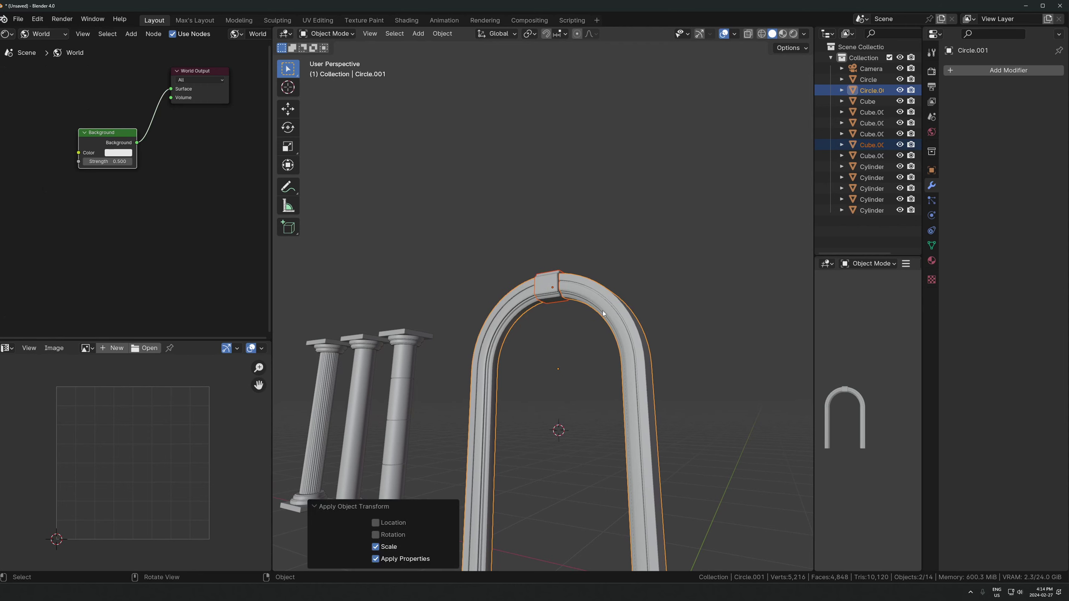
key(ctrl+j)
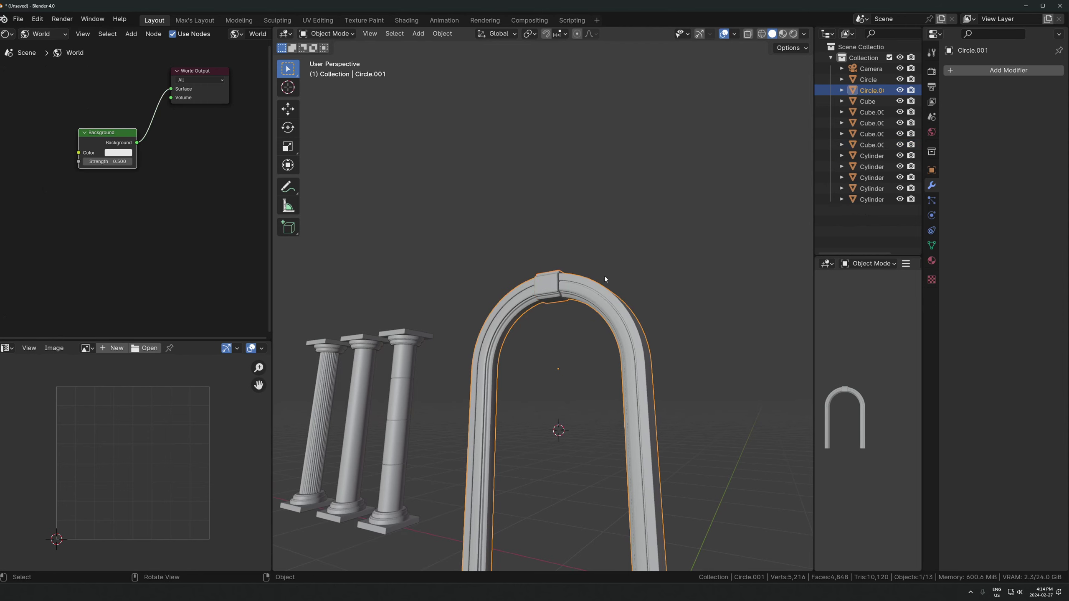
In front view, move the arch about 0.73 m towards the pillars and about 0.19 m up so its legs stand on the floor line.
scroll(724, 293, up, 2)
click(715, 293)
click(600, 372)
middle_drag(638, 299, 584, 336)
scroll(578, 405, down, 2)
key(KP_1)
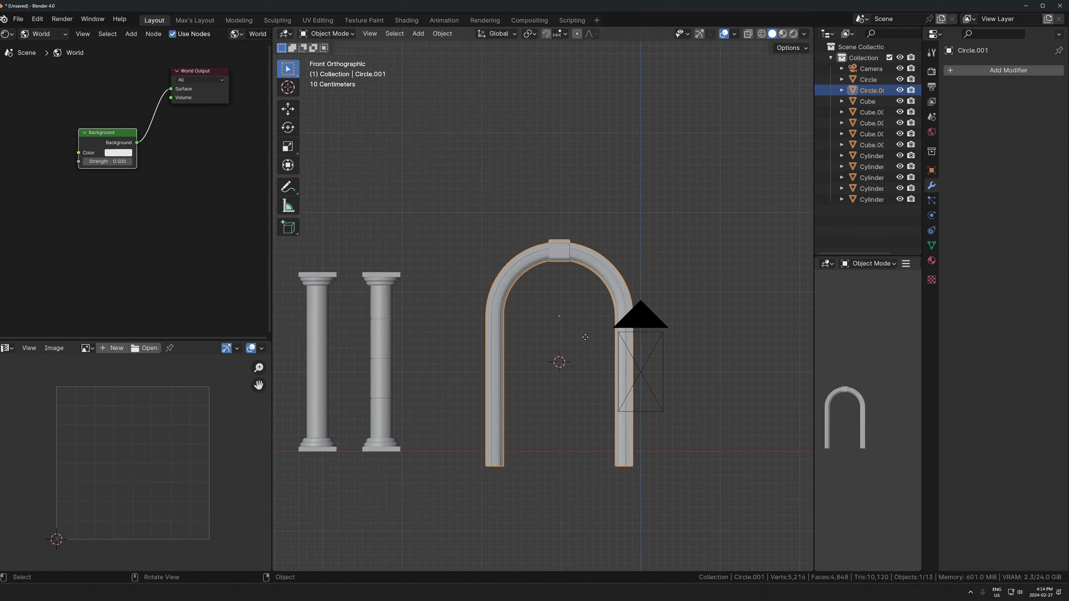
key(g)
click(527, 322)
key(alt+z)
key(g)
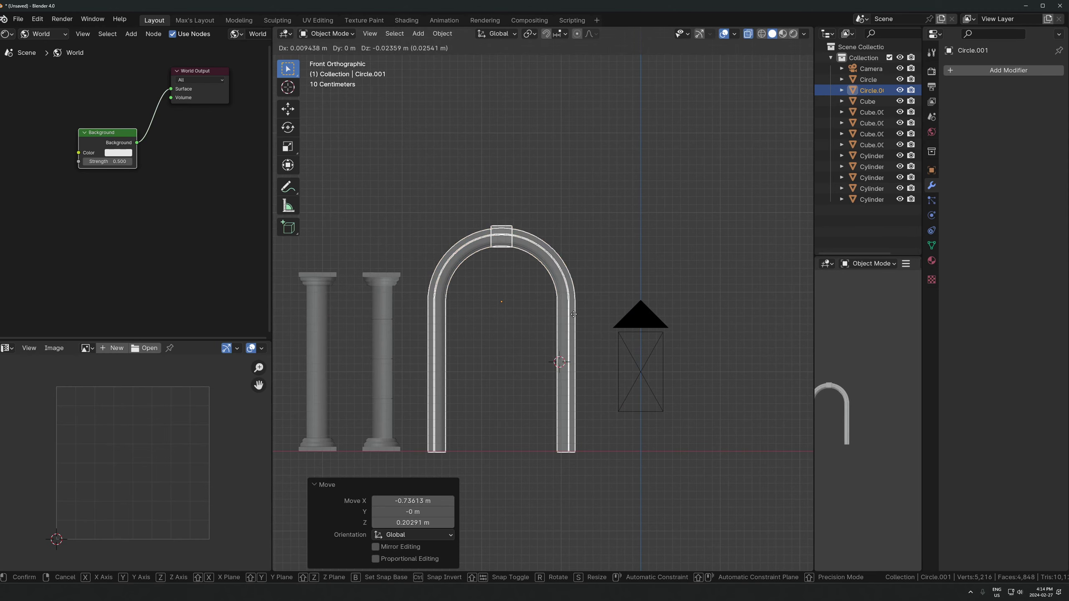
click(573, 307)
scroll(601, 267, up, 3)
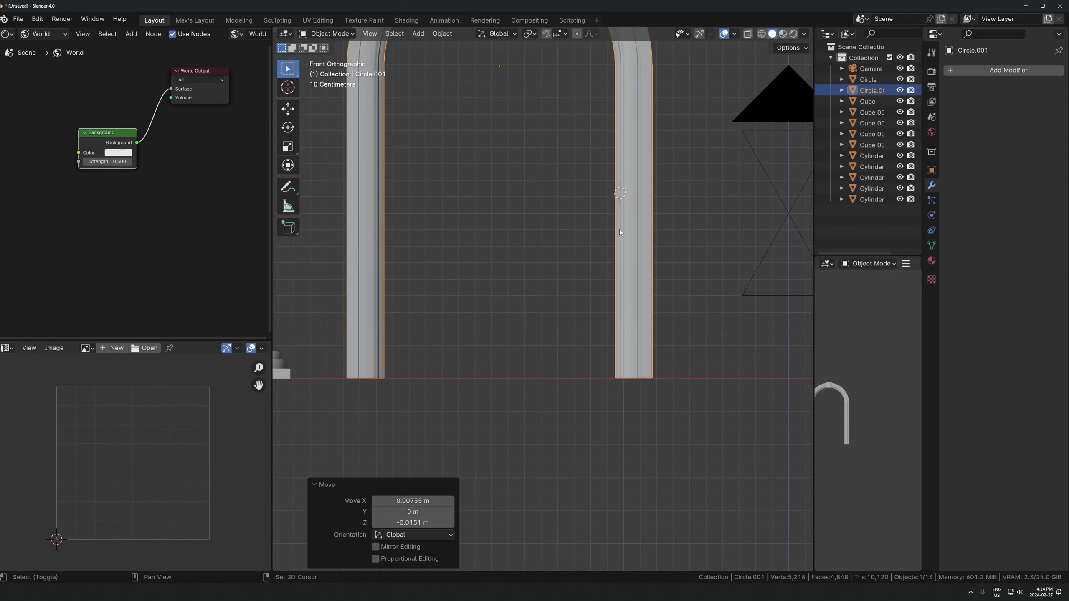
key(s)
right_click(718, 380)
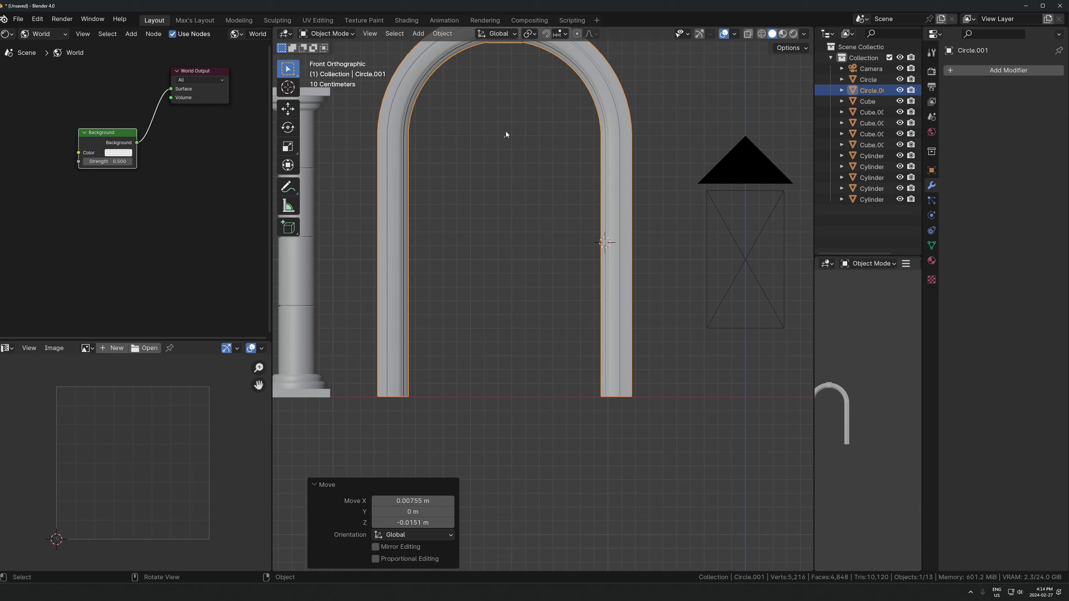
key(ctrl+z)
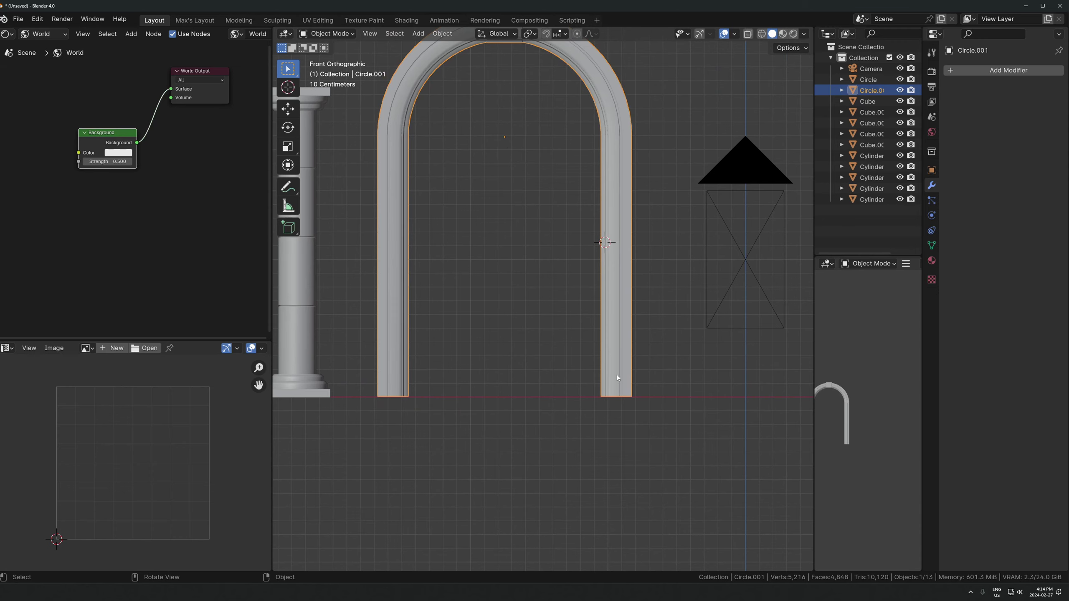
key(s)
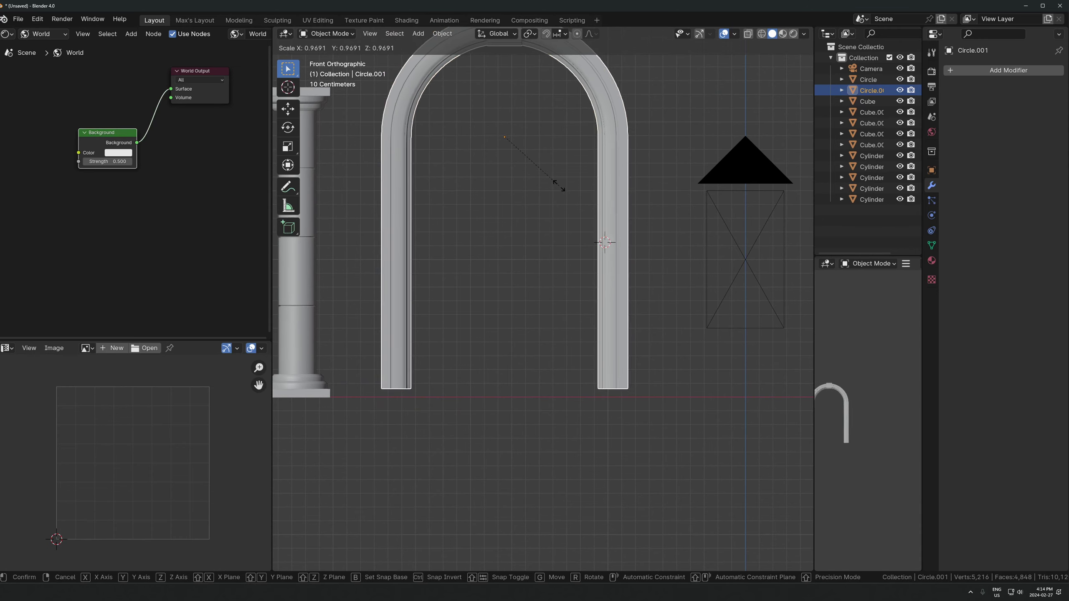
right_click(539, 172)
With transforms limited to origins, move the arch's origin about 1.89 m down along Z to the floor line, then disable that limit.
scroll(580, 202, down, 3)
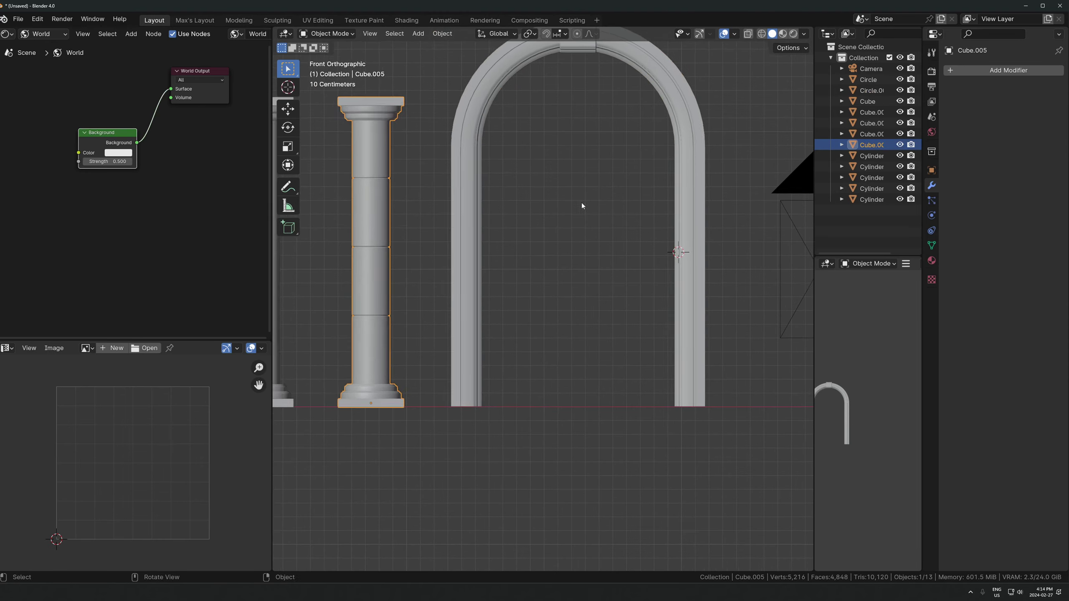
scroll(547, 198, up, 2)
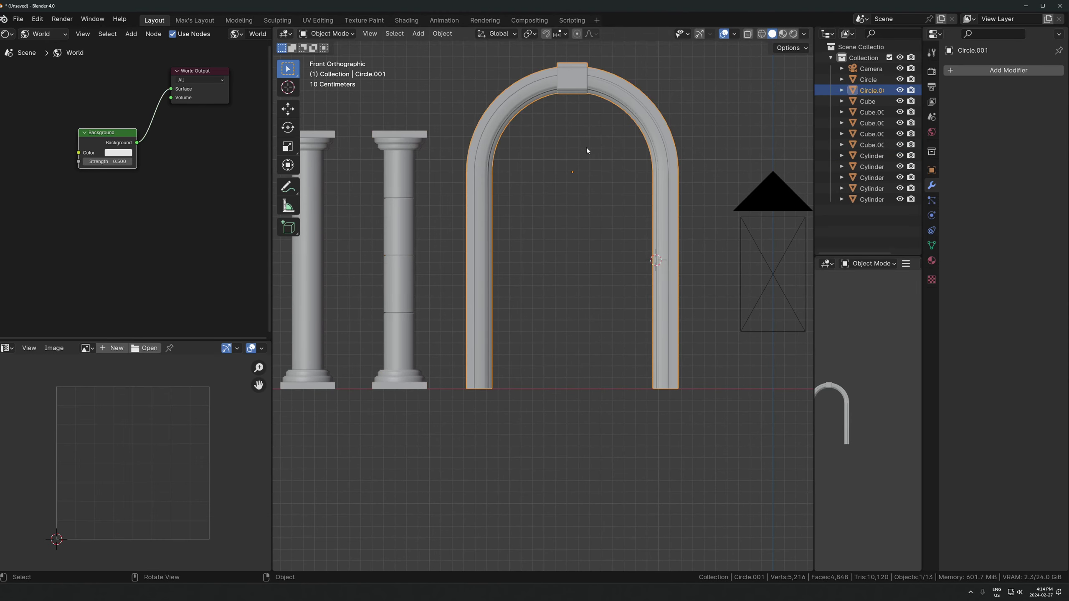
click(791, 50)
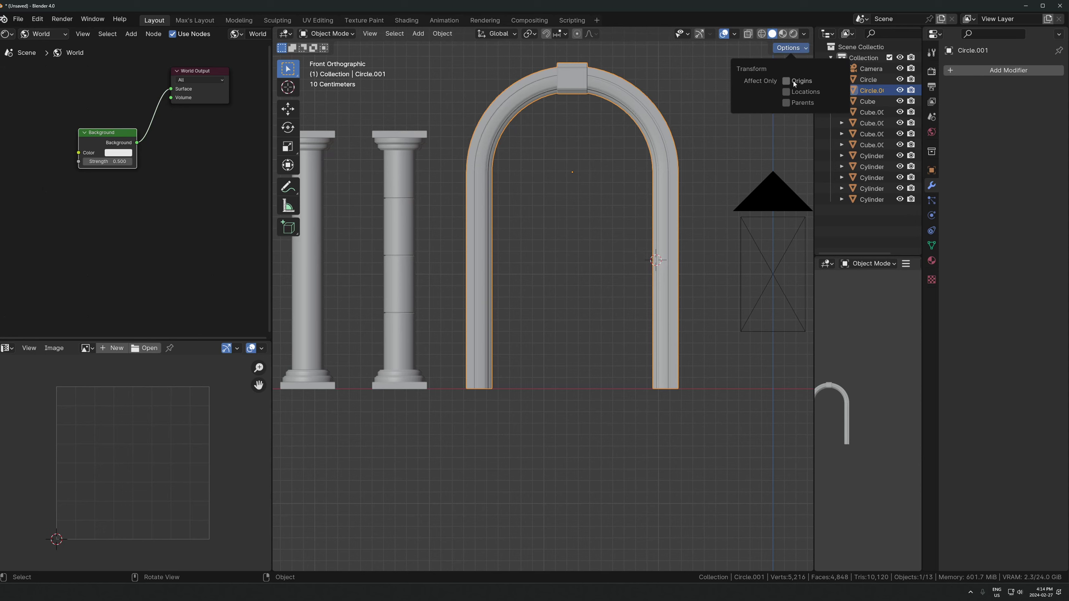
key(g)
key(z)
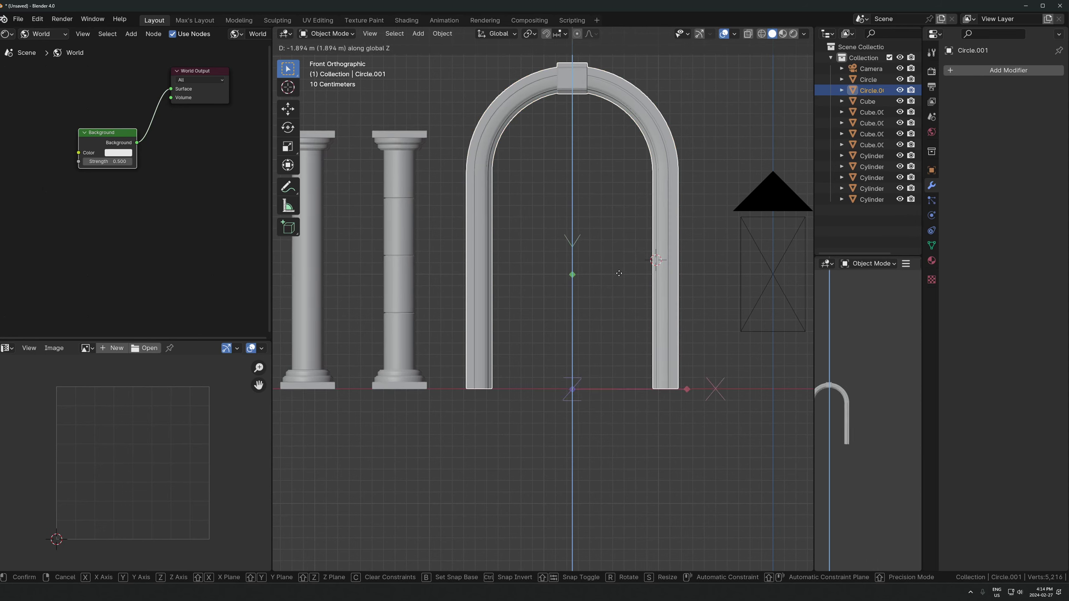
click(618, 271)
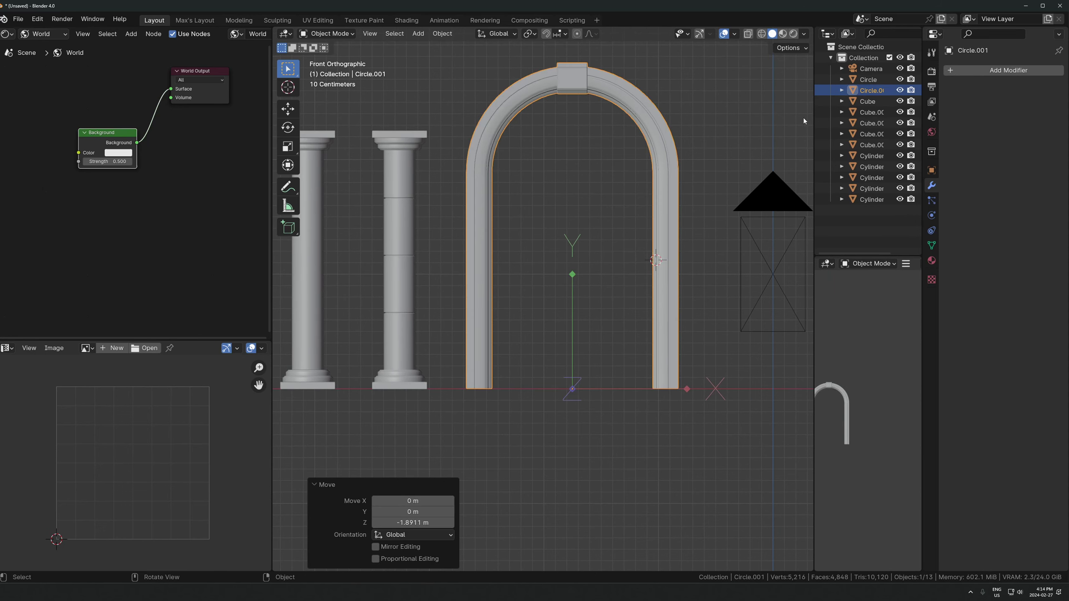
click(792, 49)
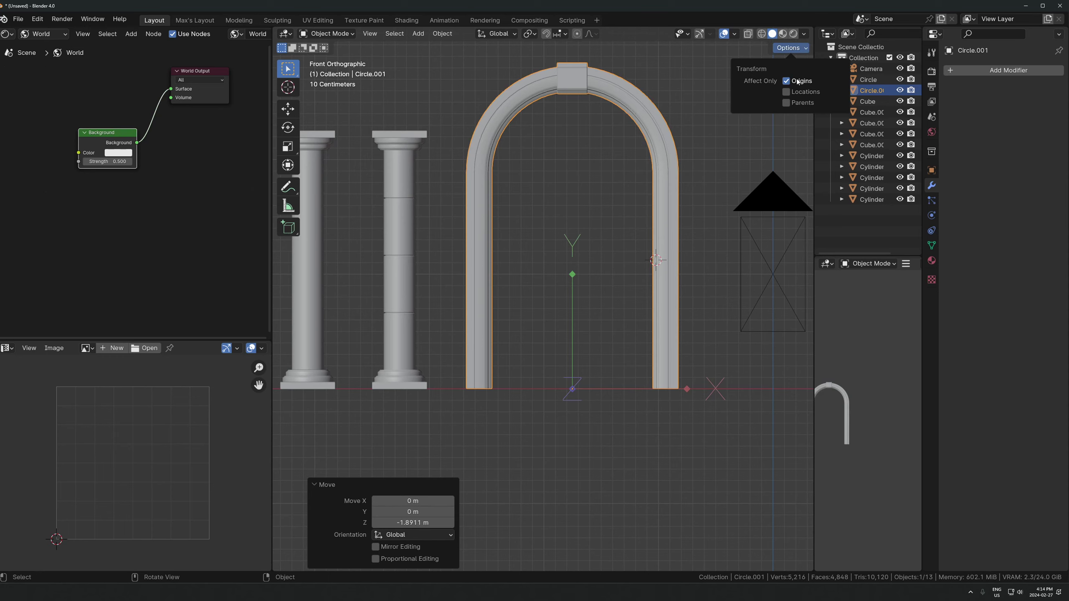
middle_drag(608, 257, 692, 173)
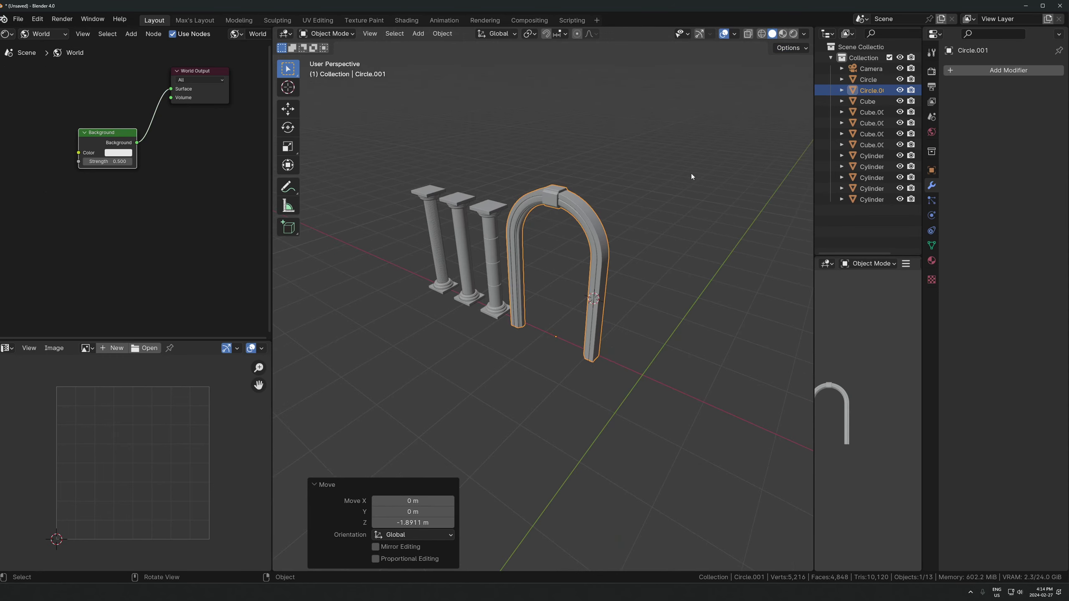
key(s)
right_click(667, 222)
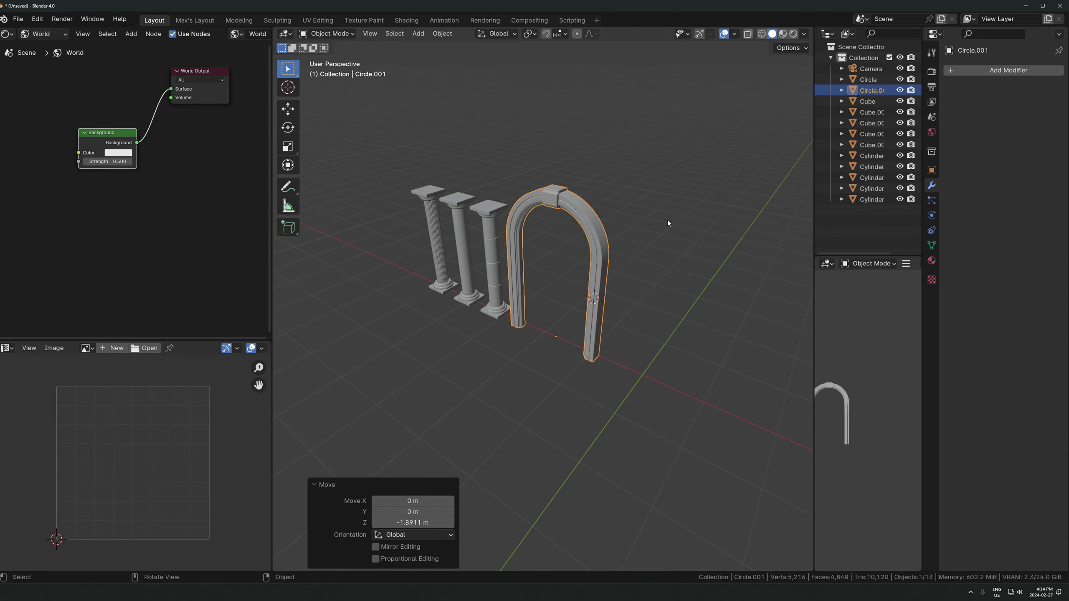
click(502, 256)
middle_drag(501, 256, 606, 189)
key(s)
right_click(556, 189)
Scale the arch uniformly to about 0.81 and move it about 0.64 m along negative X against the segmented pillar.
click(600, 199)
key(s)
click(628, 176)
key(g)
key(x)
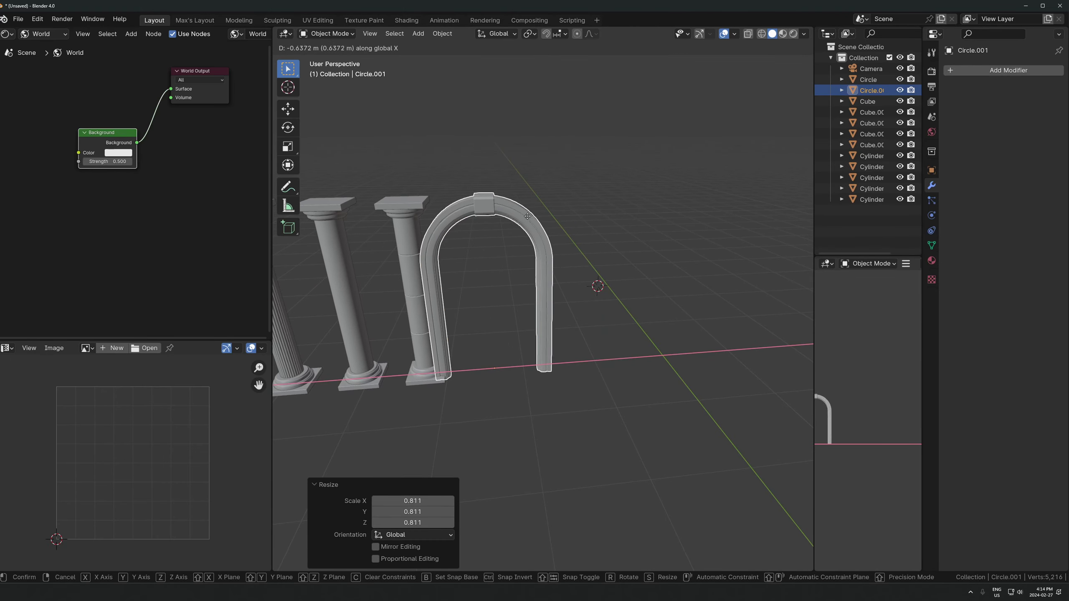
click(528, 216)
Duplicate the segmented pillar about 1.91 m along X to the other side of the arch.
click(400, 243)
scroll(435, 226, down, 2)
scroll(426, 233, up, 2)
key(shift+d)
key(x)
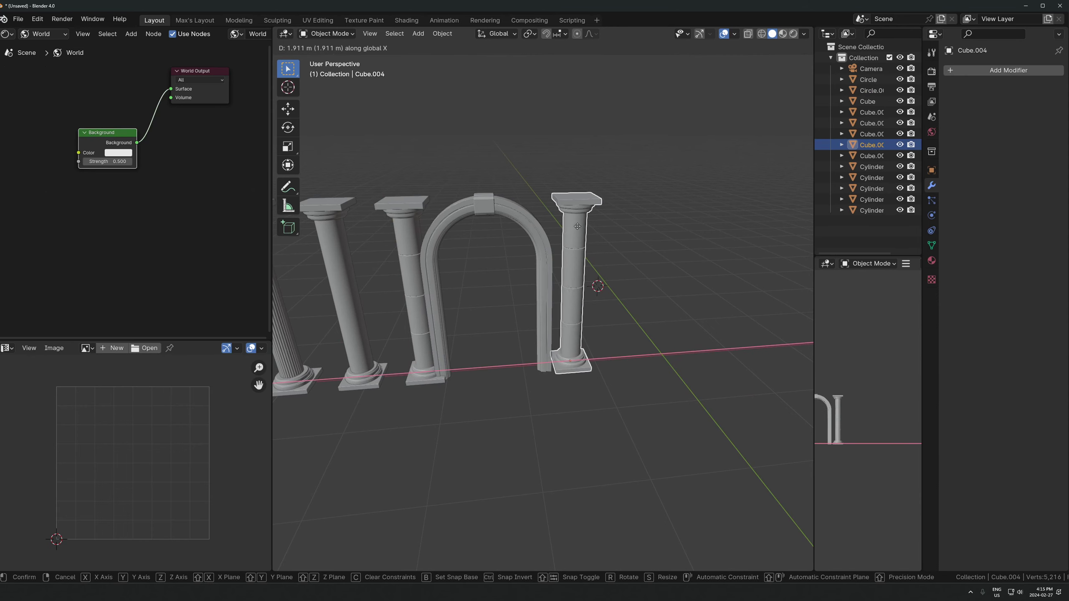
click(565, 227)
shift+click(418, 236)
shift+click(437, 231)
scroll(523, 260, down, 3)
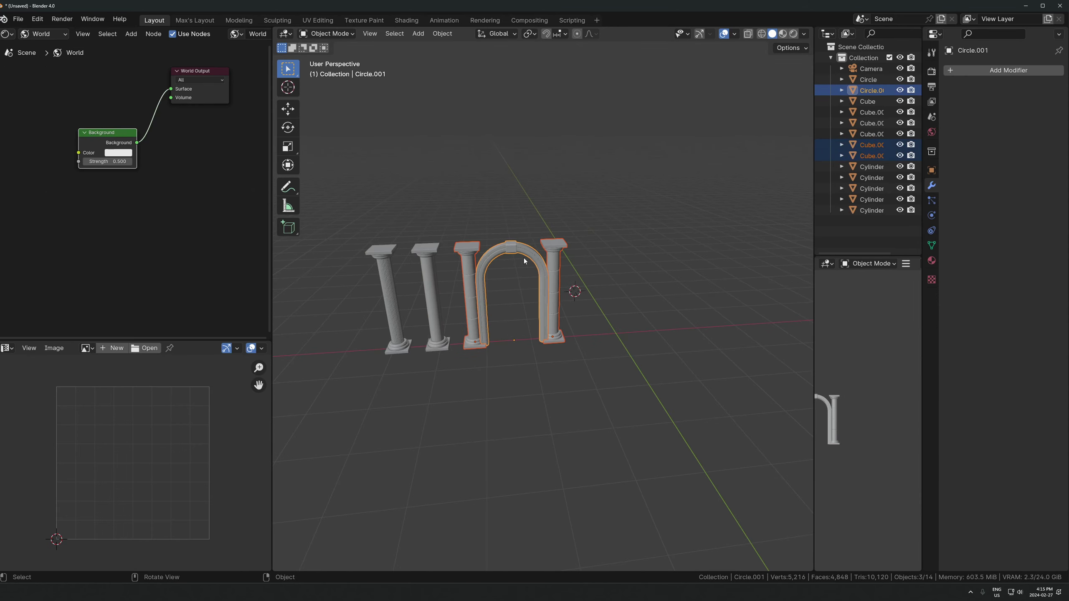
key(ctrl+z)
Duplicate the arch alone about 4.24 m along X, away from the pillars.
click(521, 254)
scroll(535, 252, down, 1)
shift+middle_drag(539, 252, 474, 233)
key(shift+d)
key(x)
click(627, 235)
scroll(639, 237, up, 2)
shift+middle_drag(660, 241, 572, 270)
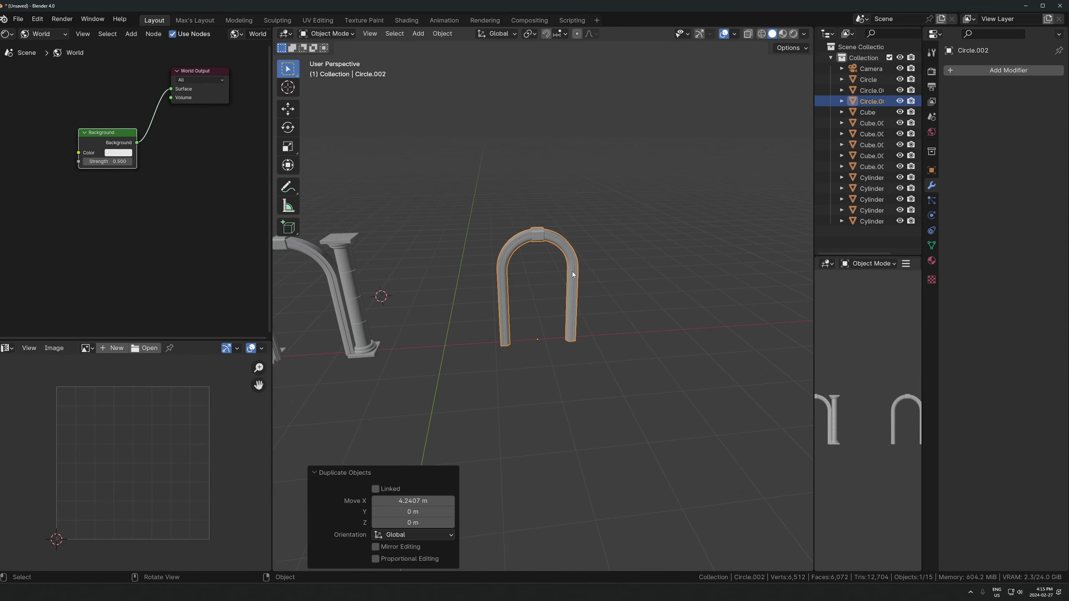
Duplicate the separate arch in place and enlarge the copy by about 1.11 and again by about 1.16.
middle_drag(601, 238, 593, 238)
key(shift+d)
right_click(596, 235)
key(s)
click(608, 234)
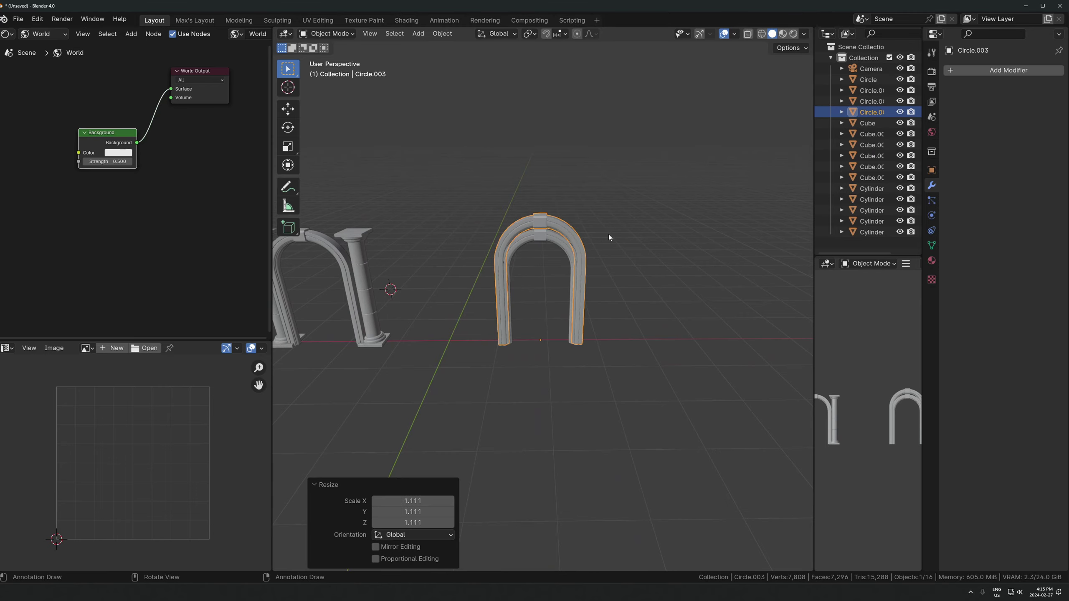
key(KP_Decimal)
key(s)
click(680, 275)
Lower the enlarged arch about 0.45 m along Z, try shifting it along Y, and undo that shift.
key(g)
key(z)
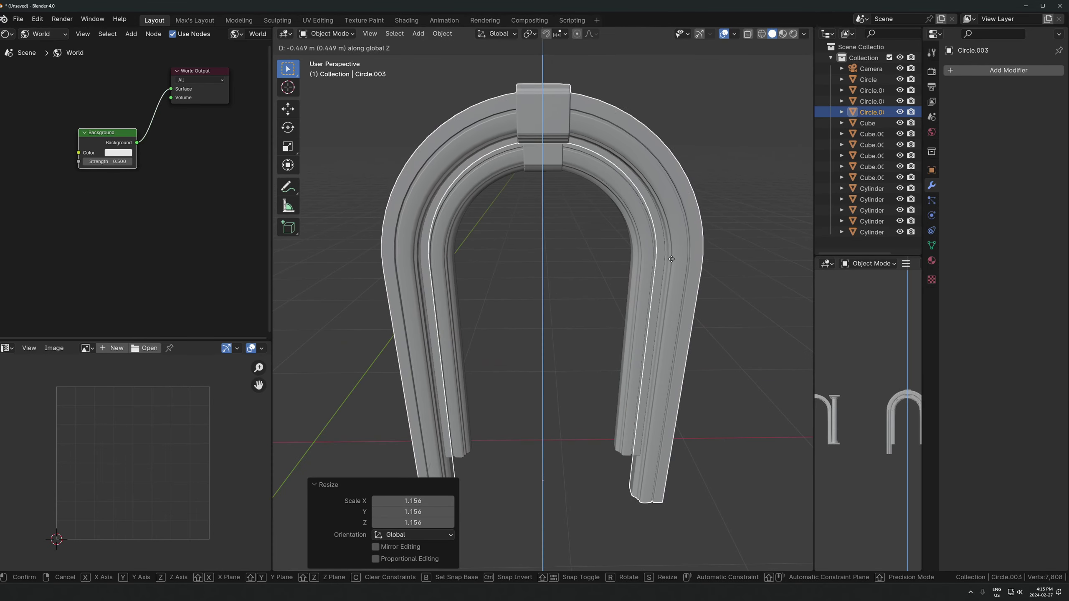
click(671, 259)
middle_drag(670, 263, 637, 297)
key(g)
key(y)
click(649, 288)
key(ctrl+z)
middle_drag(555, 358, 597, 307)
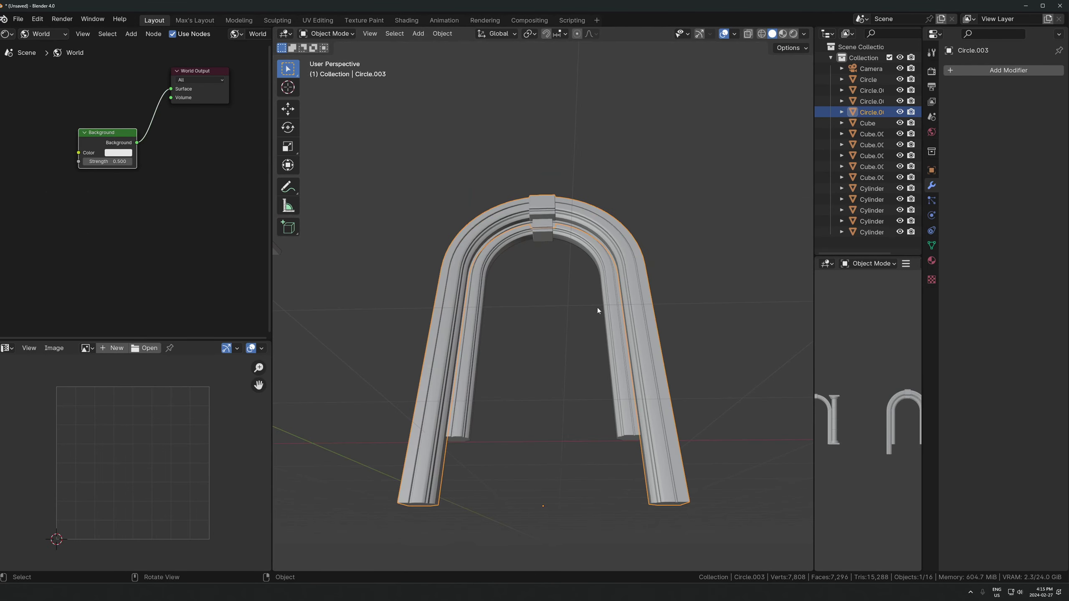
Delete the enlarged arch and the separate arch copy beside the pillars.
click(478, 370)
key(Tab)
key(Tab)
middle_drag(509, 420, 412, 444)
scroll(429, 330, down, 5)
middle_drag(634, 285, 563, 327)
scroll(565, 331, up, 4)
key(Delete)
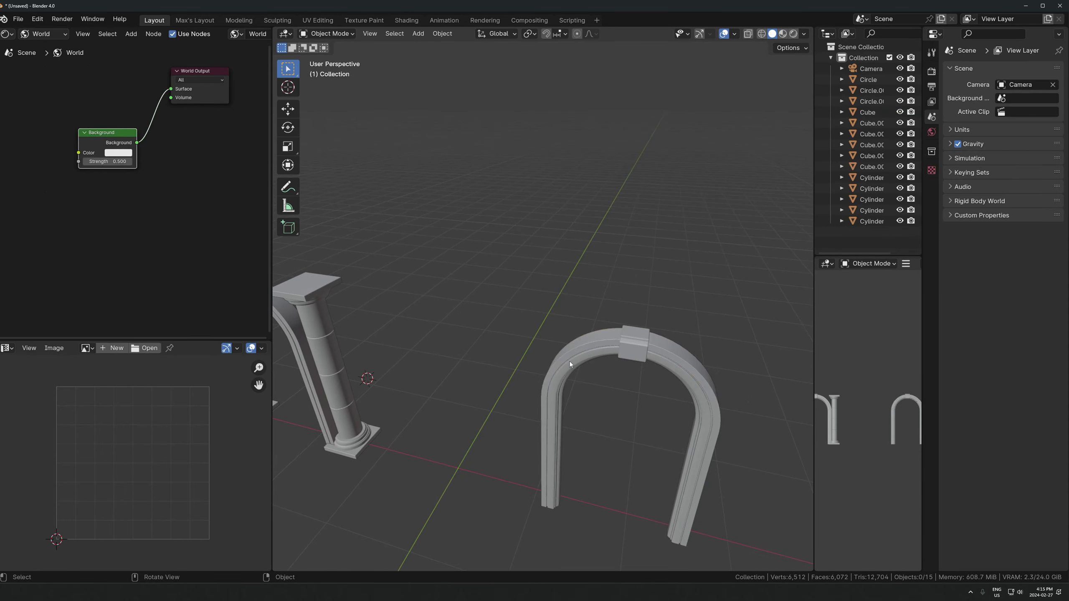
click(571, 367)
key(Delete)
Duplicate the arch and its two flanking pillars about 4.99 m along X and 1.33 m along Y, and join the copies.
middle_drag(479, 384, 413, 318)
drag(357, 296, 496, 337)
scroll(495, 337, down, 3)
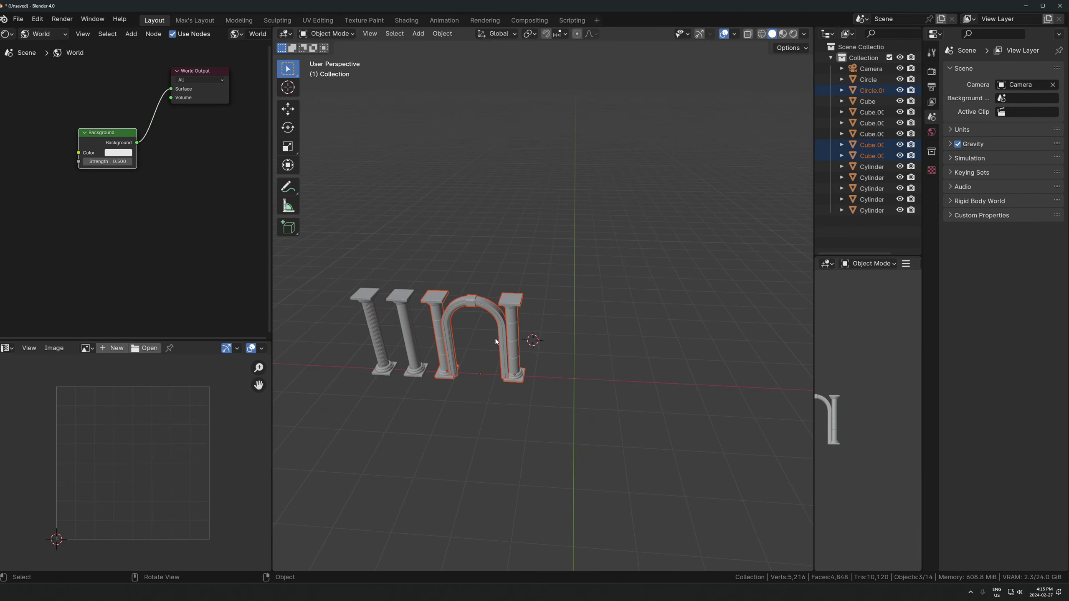
shift+click(496, 339)
key(shift+d)
key(shift+z)
click(710, 330)
shift+middle_drag(711, 330, 528, 359)
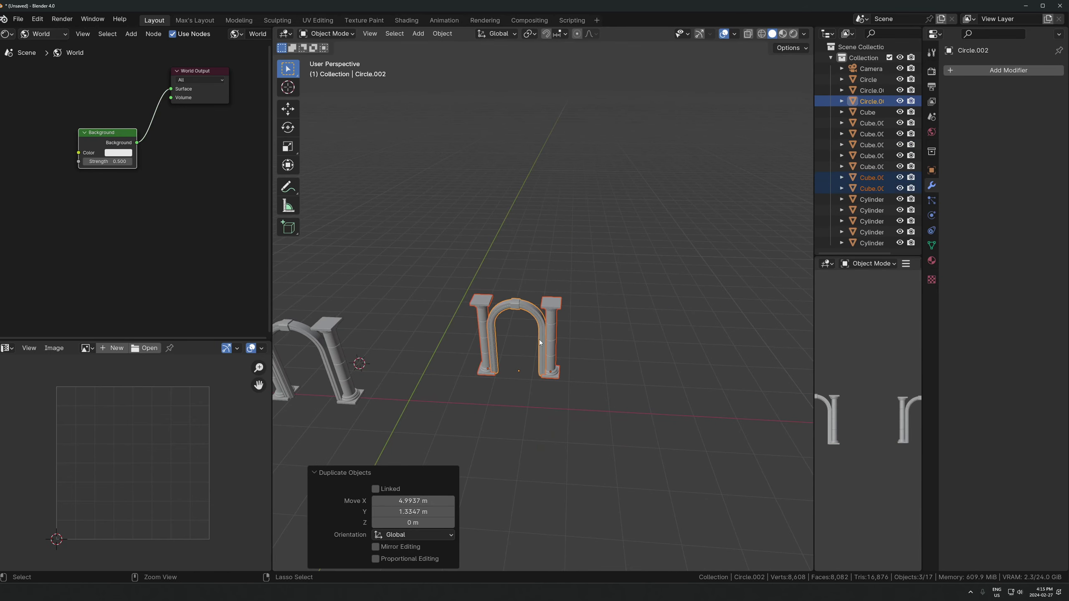
key(ctrl+j)
Add an Array modifier to the joined arch and pillars with a count of 6.
click(1025, 70)
text(arra)
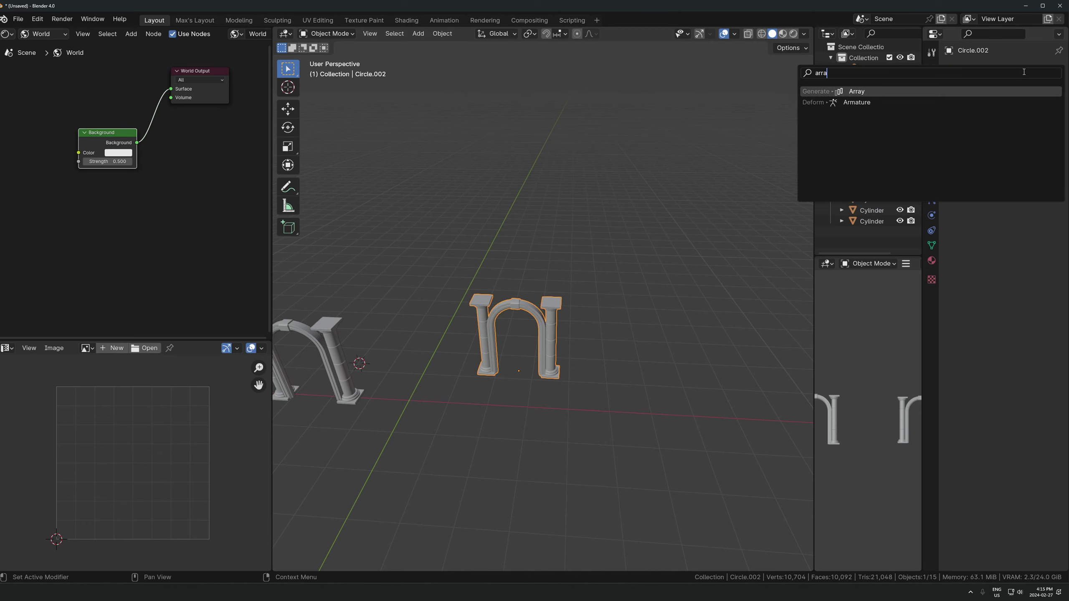
key(Return)
key(Return)
drag(1043, 118, 1065, 117)
Add a 2 m cube, place the 3D cursor at the top of the near end of the arcade, and snap the cube to it.
key(shift+a)
middle_drag(583, 334, 631, 303)
mouse_move(640, 319)
click(674, 329)
key(g)
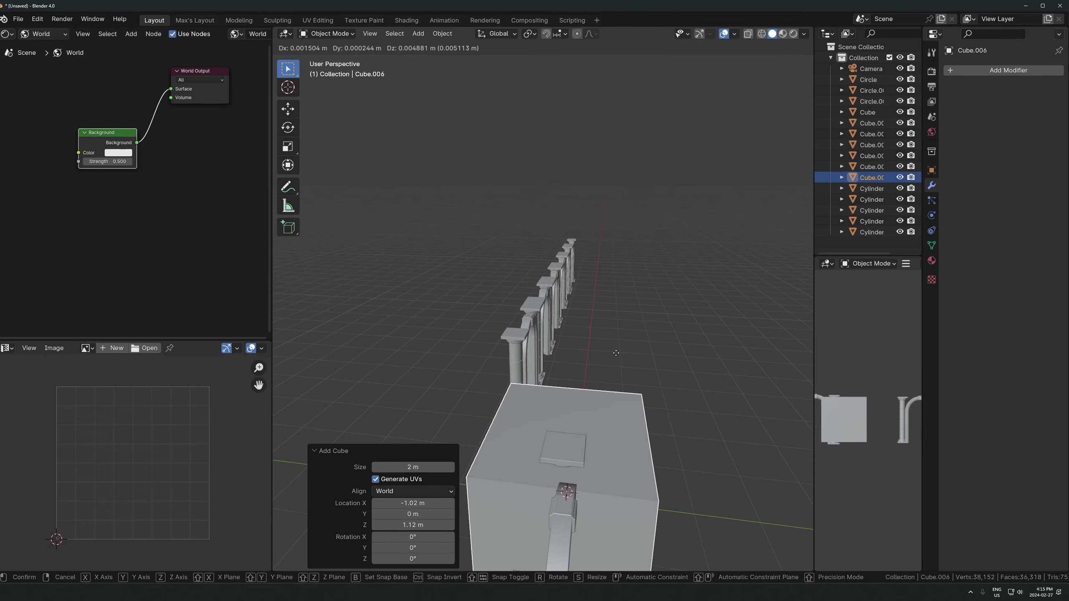
click(529, 309)
key(shift+s)
key(7)
Flatten the cube along Z into a thin slab and move it about 0.83 m along Y.
key(s)
key(z)
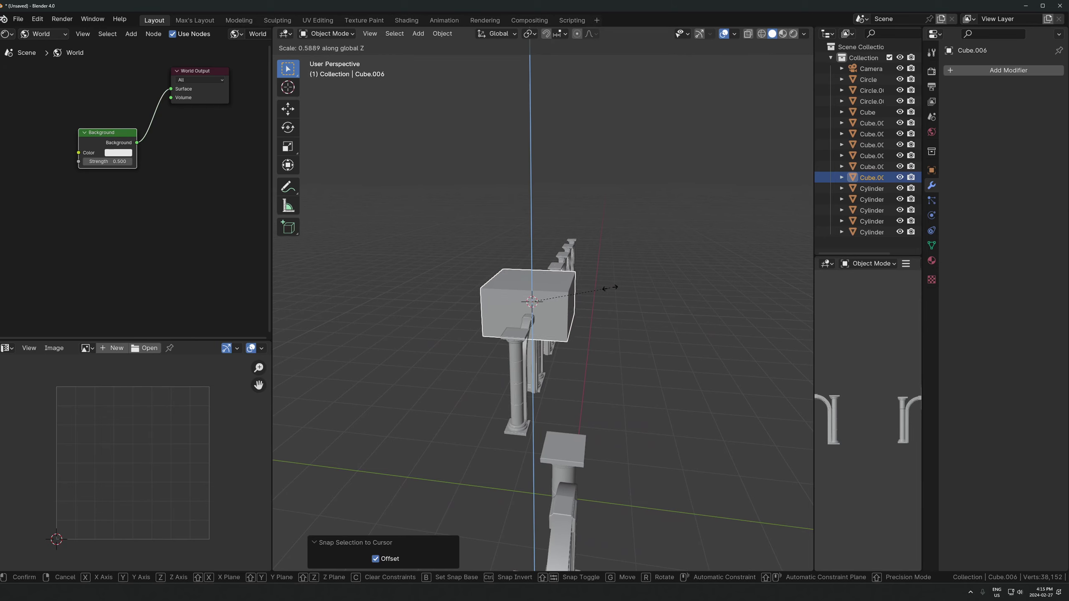
click(552, 301)
key(g)
key(z)
key(y)
click(581, 289)
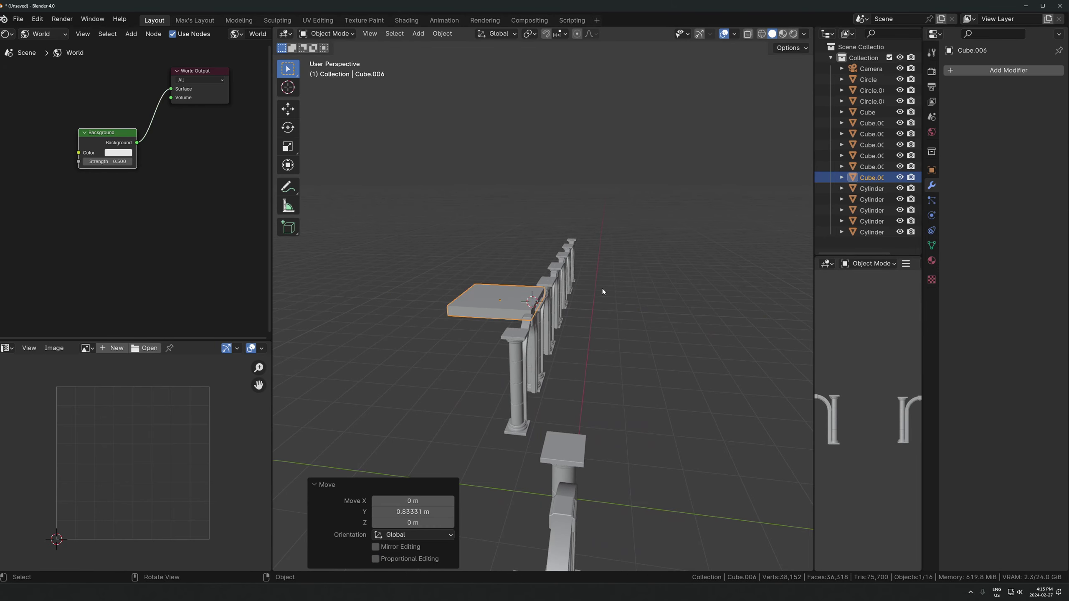
Move the slab back about 0.14 m along Y and raise it slightly along Z above the pillar capitals.
key(g)
key(x)
key(y)
click(612, 286)
key(g)
key(z)
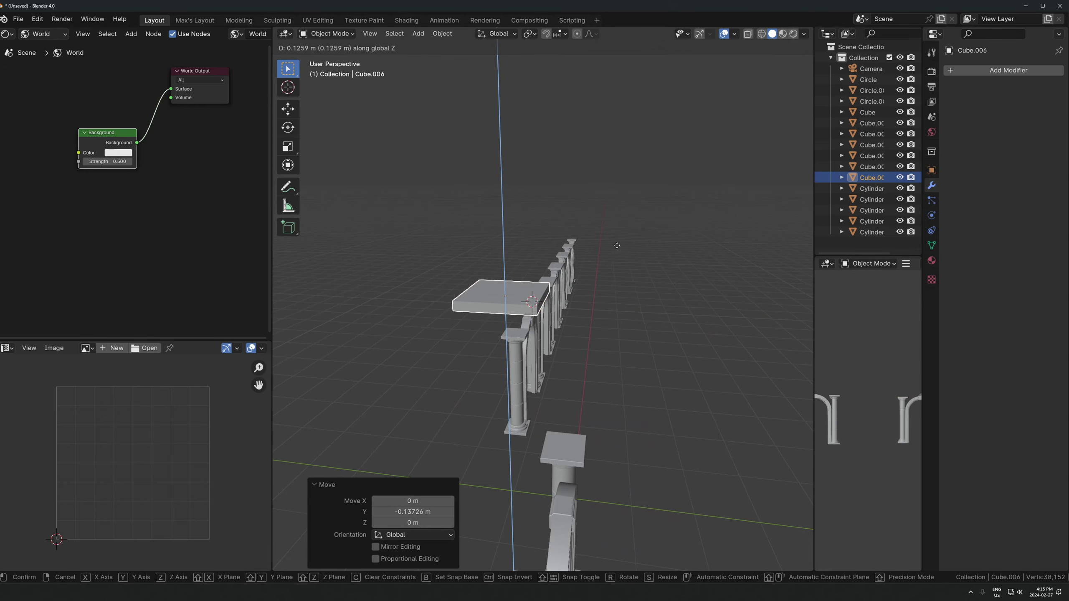
click(607, 269)
Stretch the slab's mesh to about 4.9 along X in Edit Mode, keeping it centred on its origin.
key(Tab)
middle_drag(606, 273, 560, 294)
key(s)
key(y)
key(x)
click(468, 210)
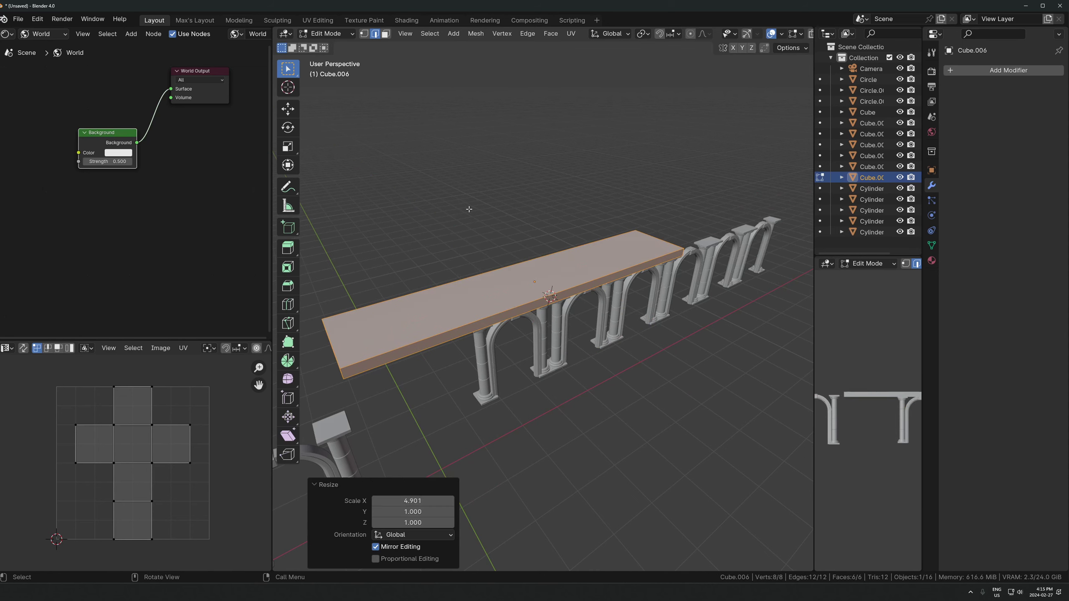
key(Tab)
key(g)
key(y)
right_click(597, 235)
key(x)
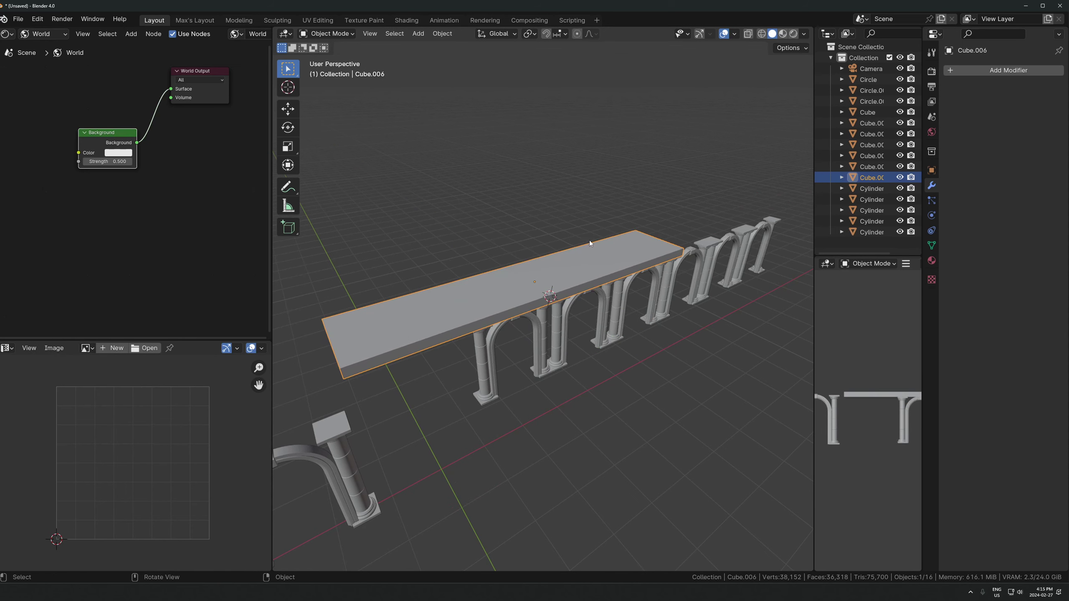
key(Delete)
key(ctrl+z)
Slide the slab along X and stretch it by about 1.44 along X so it spans the whole arcade.
key(g)
key(x)
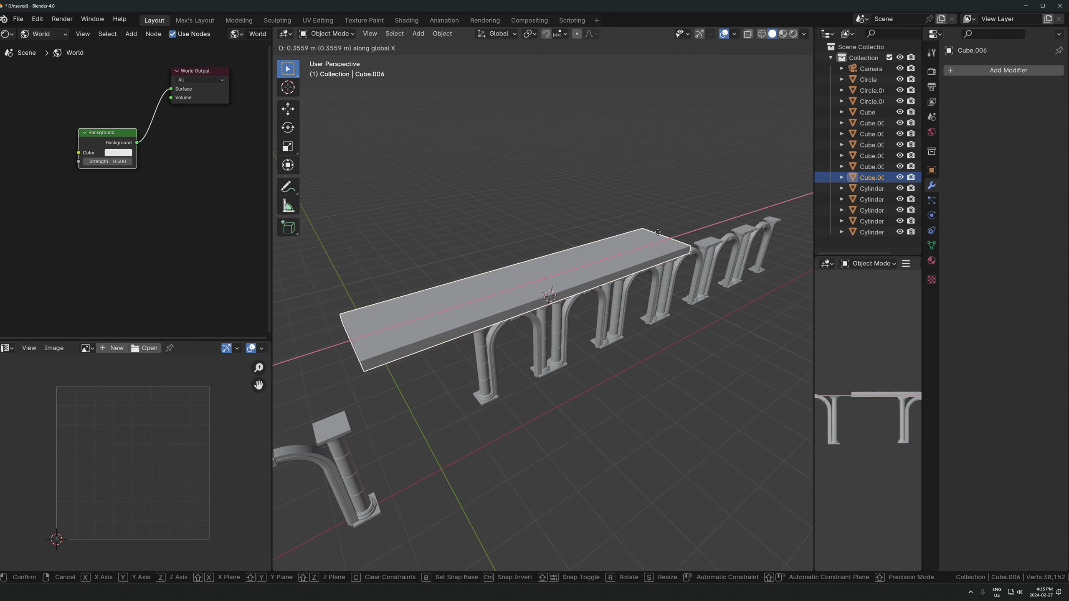
click(721, 215)
key(s)
key(x)
click(754, 202)
middle_drag(660, 284, 683, 296)
key(g)
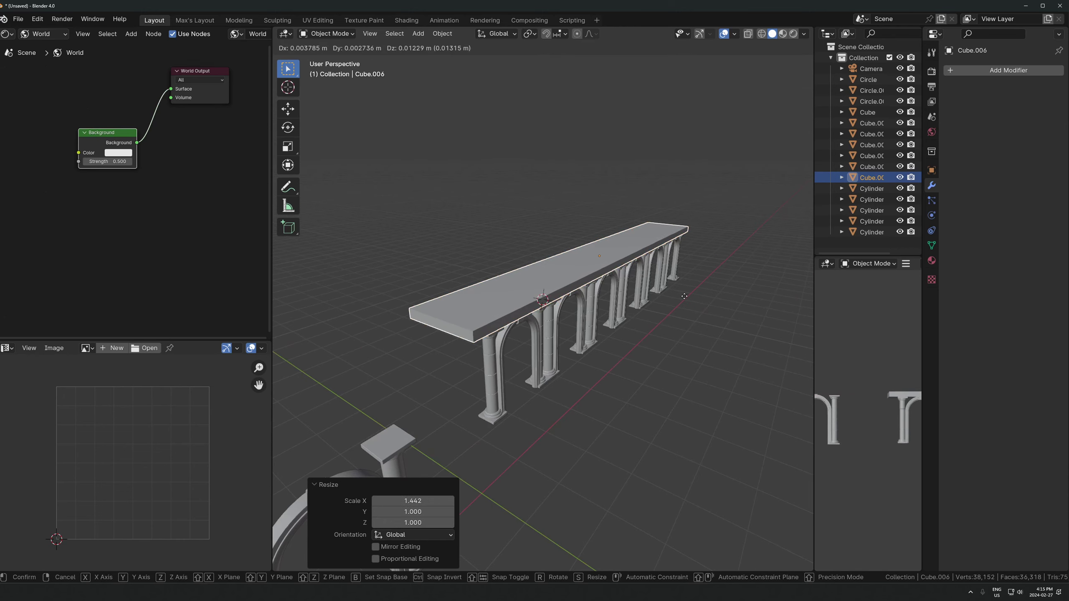
key(x)
click(704, 280)
Thin the slab to about 0.66 along Z and lower it about 0.044 m onto the pillar capitals.
middle_drag(563, 379, 532, 328)
key(s)
key(z)
click(665, 267)
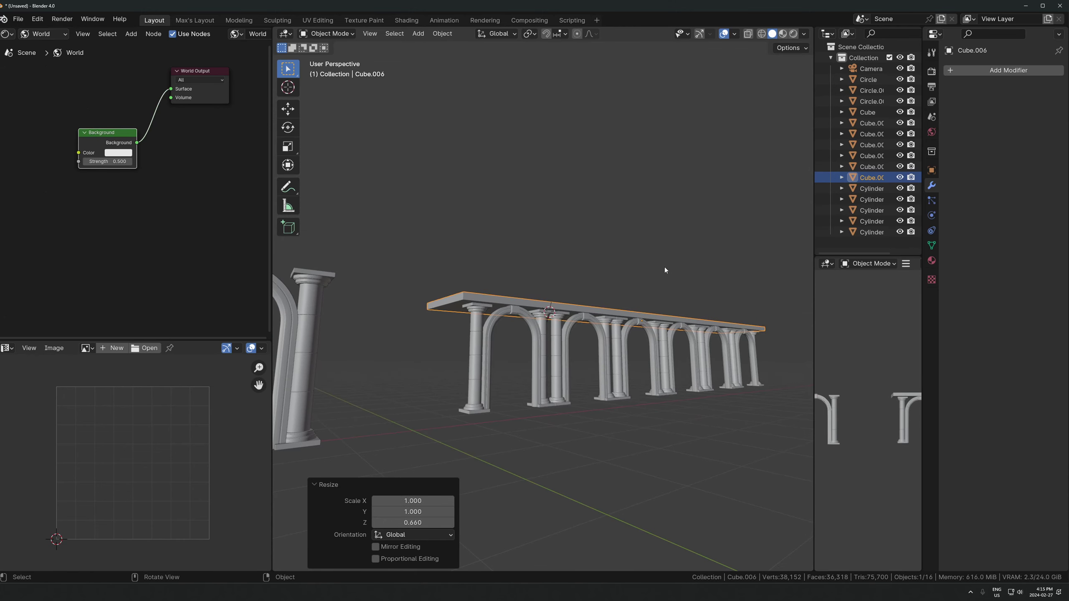
scroll(665, 267, up, 3)
key(g)
key(z)
click(662, 257)
Bevel the slab's lower long front edge about 0.05 m wide with 9 segments.
middle_drag(609, 322, 602, 307)
scroll(506, 307, up, 2)
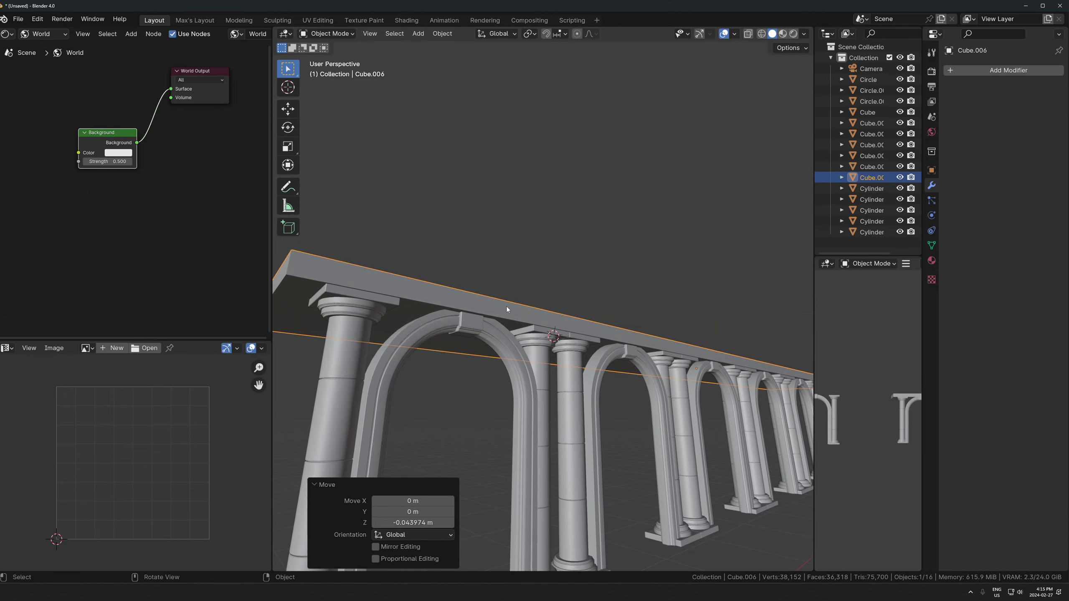
key(Tab)
key(alt+a)
key(Tab)
key(Tab)
middle_drag(651, 275, 685, 211)
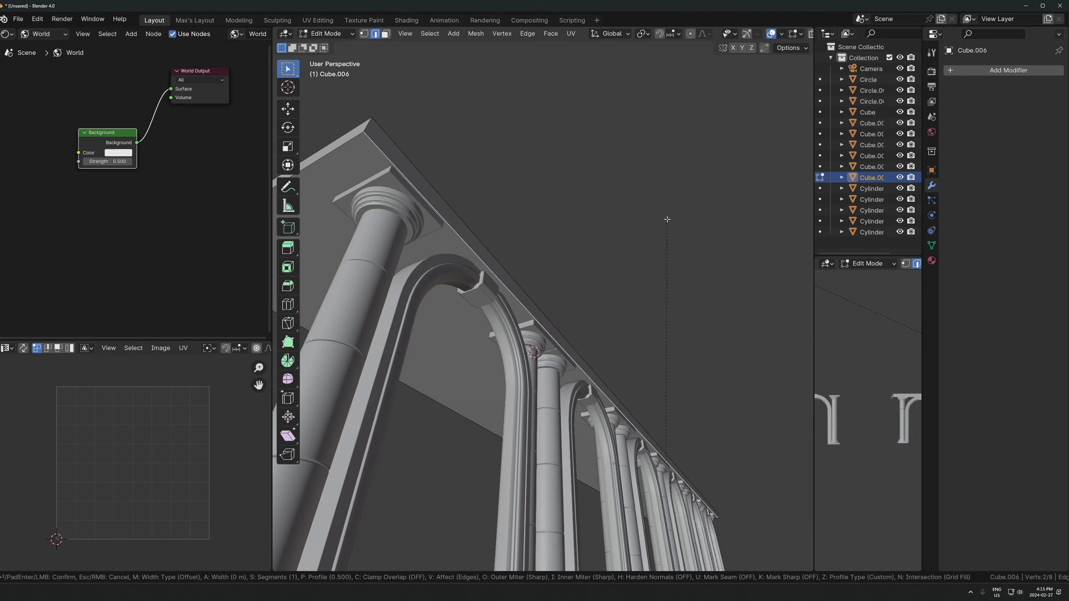
key(ctrl+b)
scroll(676, 216, up, 4)
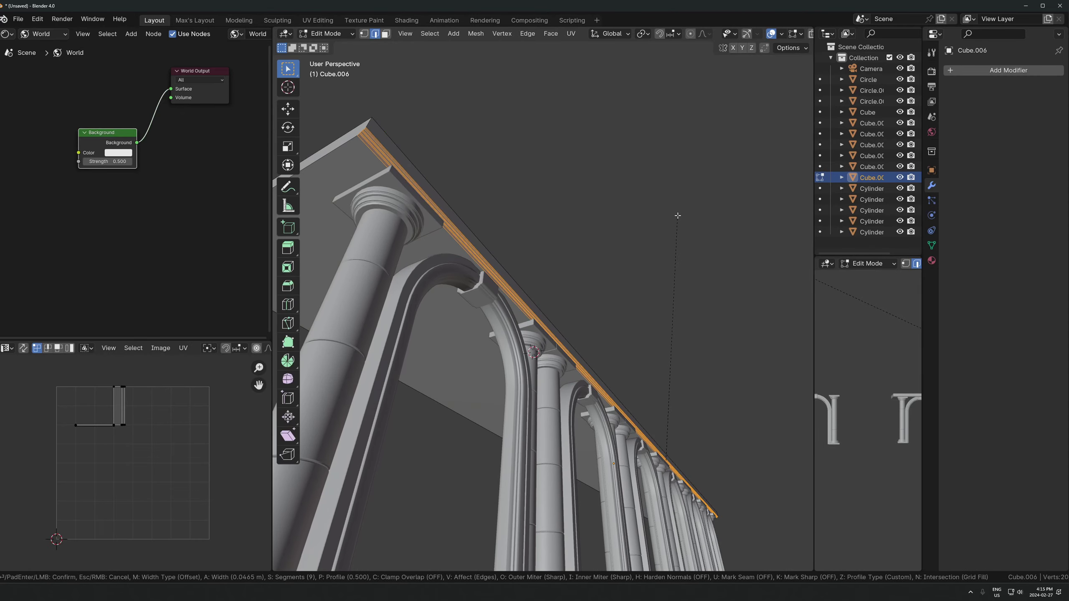
click(685, 209)
Return to Object Mode and shift the slab about 0.018 m along negative Y.
key(Tab)
key(g)
key(y)
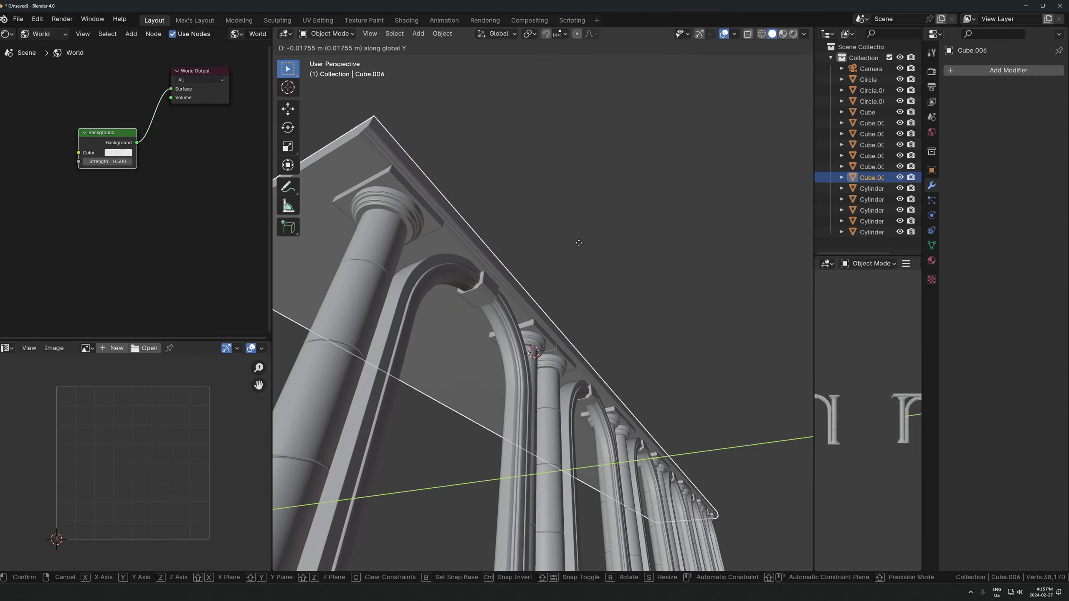
click(578, 241)
Duplicate the arrayed arcade straight up along Z so the copy stands on the slab as the second storey.
middle_drag(578, 241, 578, 315)
click(568, 397)
key(shift+d)
key(z)
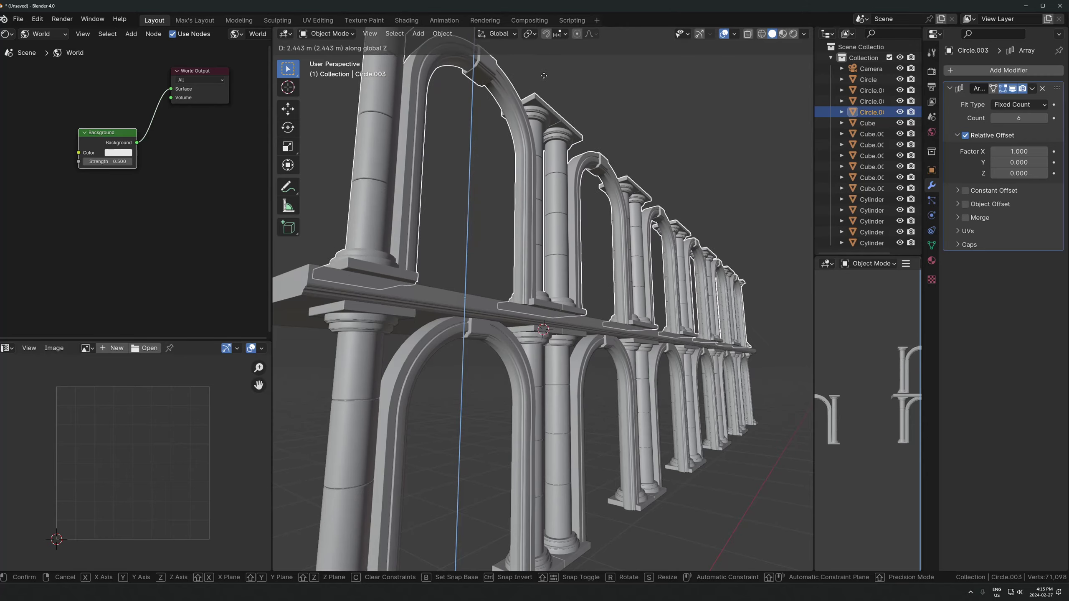
click(532, 106)
Select both arcade storeys together with the slab between them.
shift+middle_drag(560, 177, 522, 187)
drag(616, 257, 550, 368)
middle_drag(551, 368, 475, 309)
scroll(636, 372, down, 3)
key(g)
key(x)
click(587, 273)
key(ctrl+z)
Rotate the two-storey arcade 90° about Z and move it horizontally to a clear spot beyond the loose pillars and arch.
text(rz90)
key(Return)
scroll(474, 309, down, 6)
key(g)
key(shift+z)
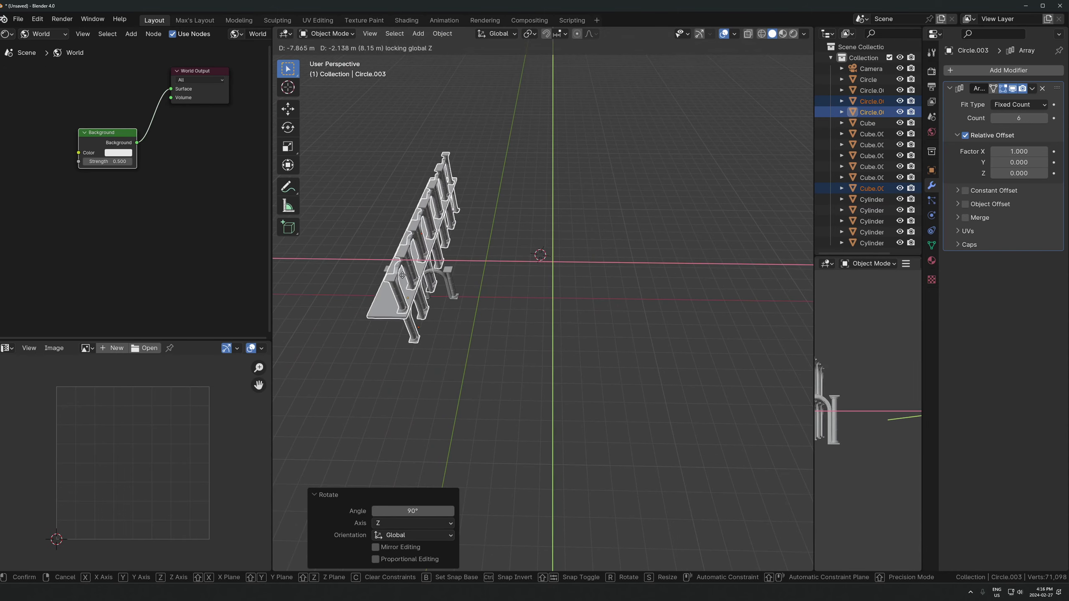
click(440, 205)
Create a linked duplicate of the two-storey arcade about 3.17 m along X.
key(alt+d)
key(x)
click(494, 202)
Flip the linked copy along X and shift it about 1.92 m along X so the two arcades face each other.
key(s)
key(x)
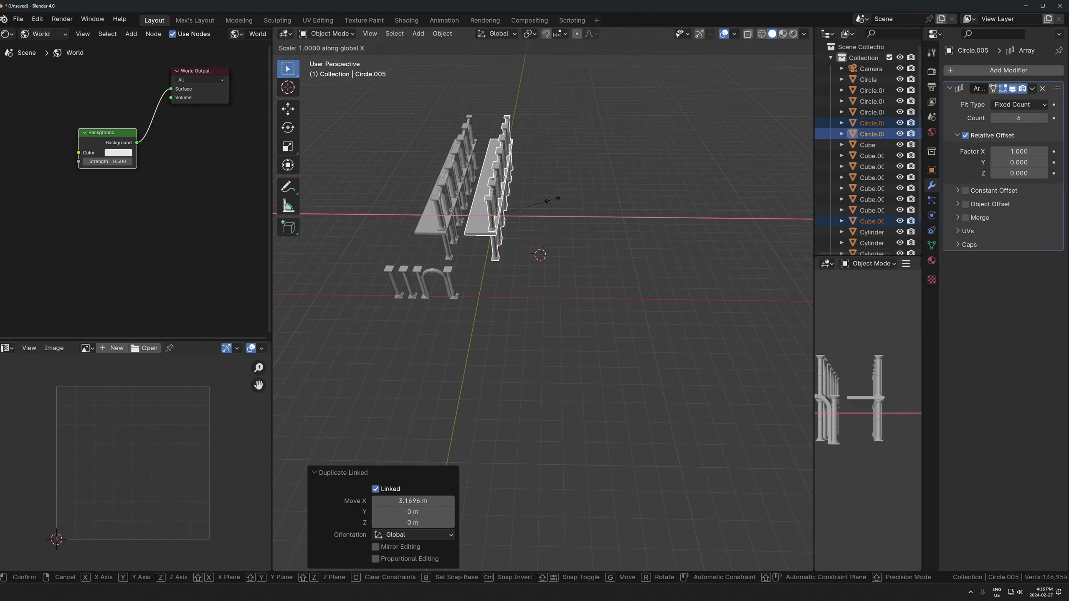
right_click(552, 199)
key(g)
key(x)
click(629, 191)
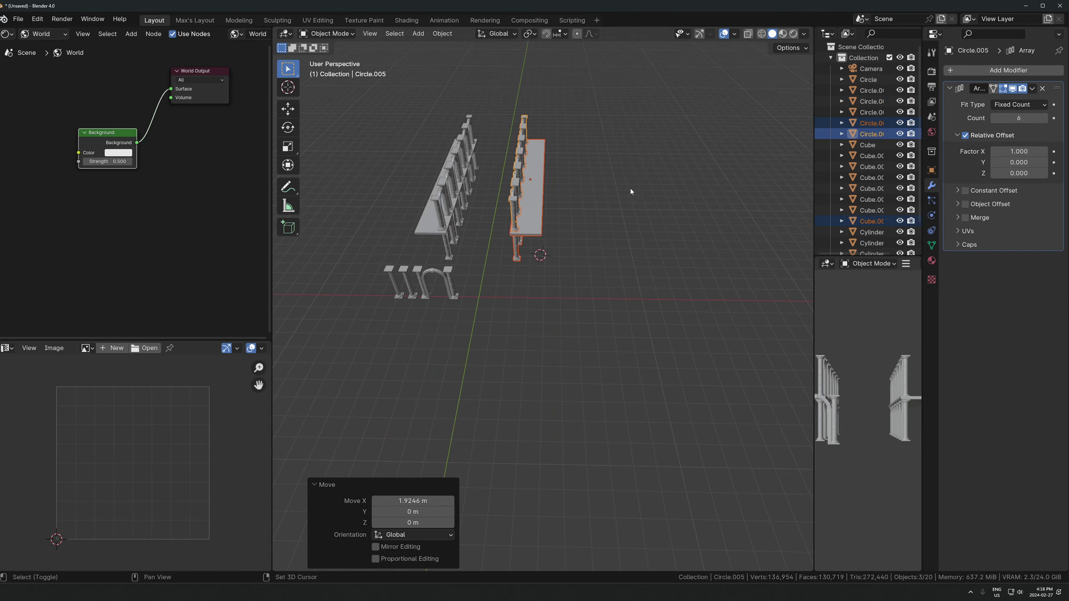
Try a copy of the original arcade's slab lowered along Z beneath the pillars, and delete that copy.
shift+middle_drag(630, 189, 672, 276)
middle_drag(673, 276, 618, 251)
scroll(605, 264, up, 6)
shift+middle_drag(618, 250, 628, 364)
scroll(623, 378, up, 4)
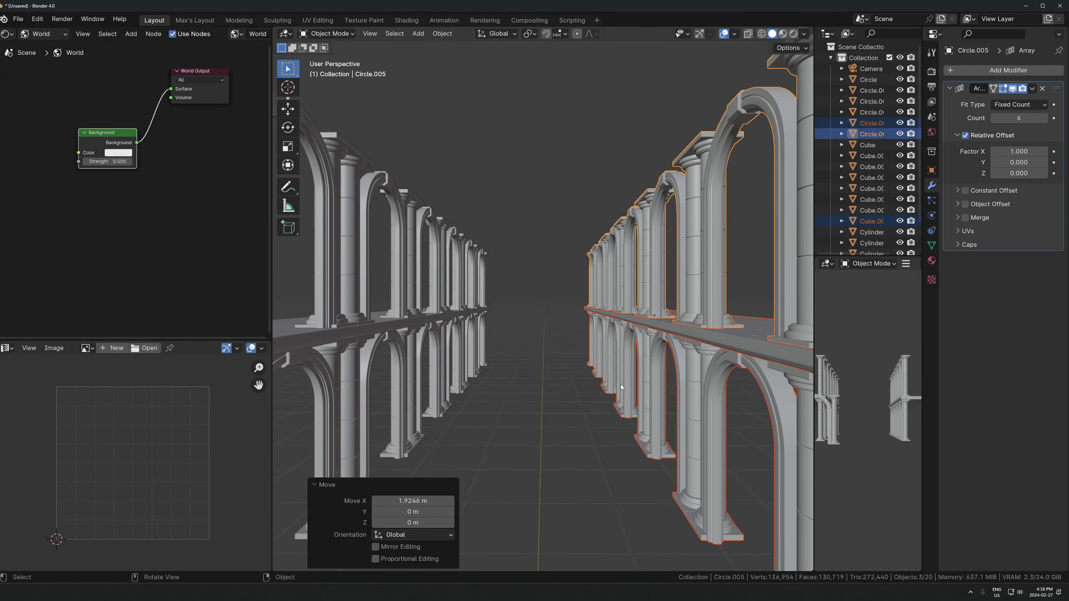
click(382, 334)
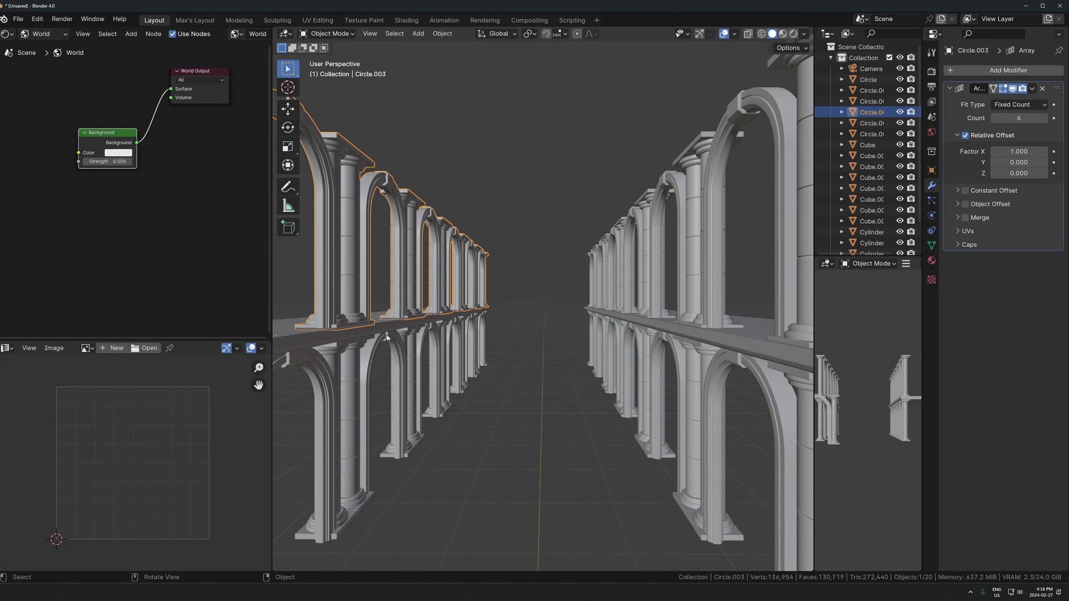
key(shift+d)
key(z)
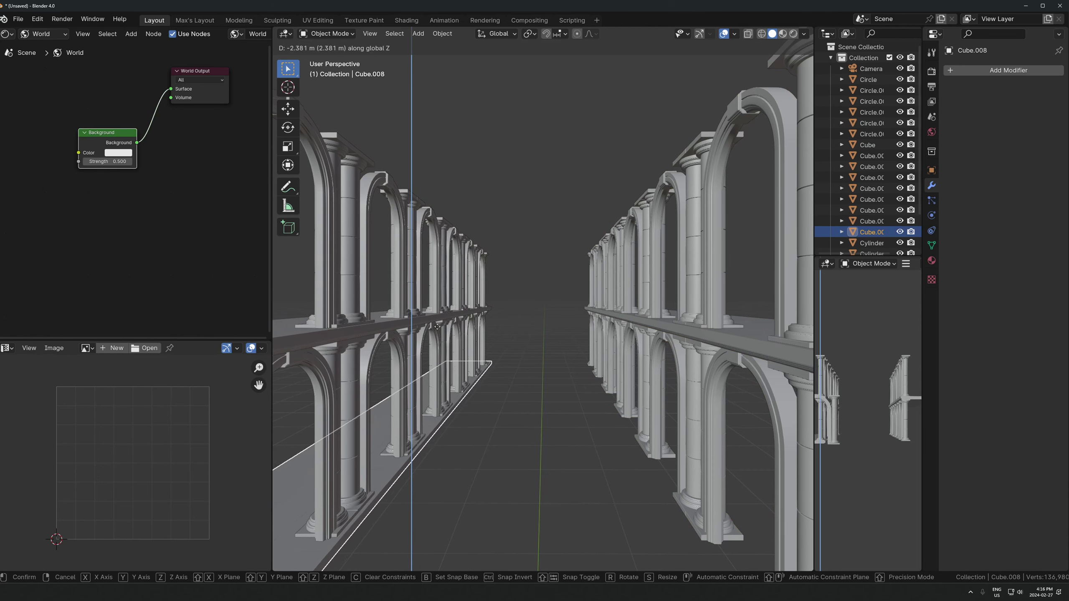
click(443, 424)
key(Delete)
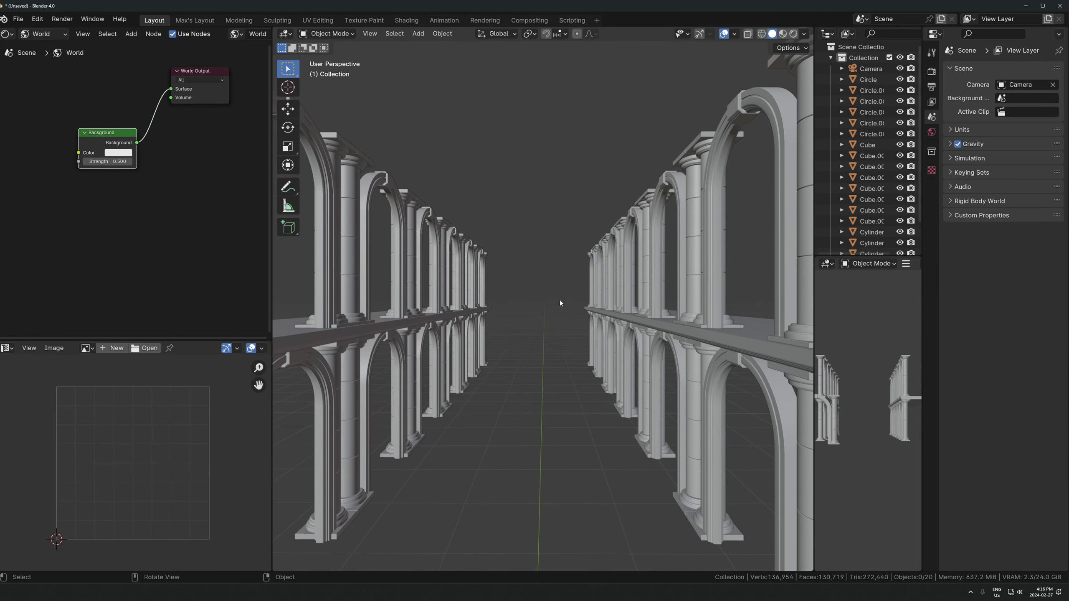
Select all pieces of the mirrored arcade and make their objects and object data single-user.
scroll(535, 346, down, 3)
drag(601, 330, 625, 295)
shift+click(598, 296)
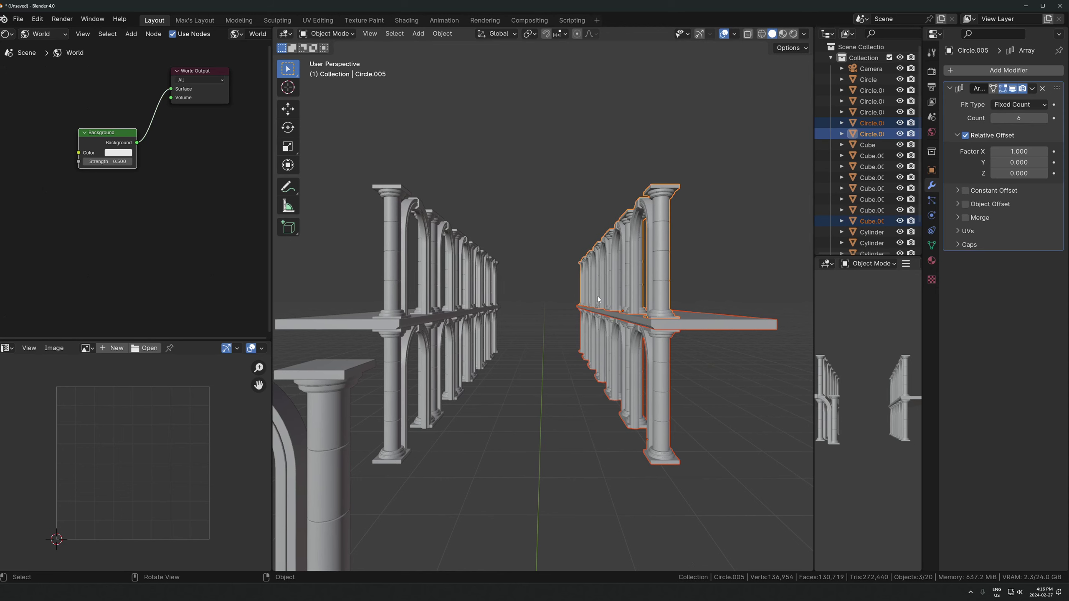
scroll(598, 296, down, 3)
key(q)
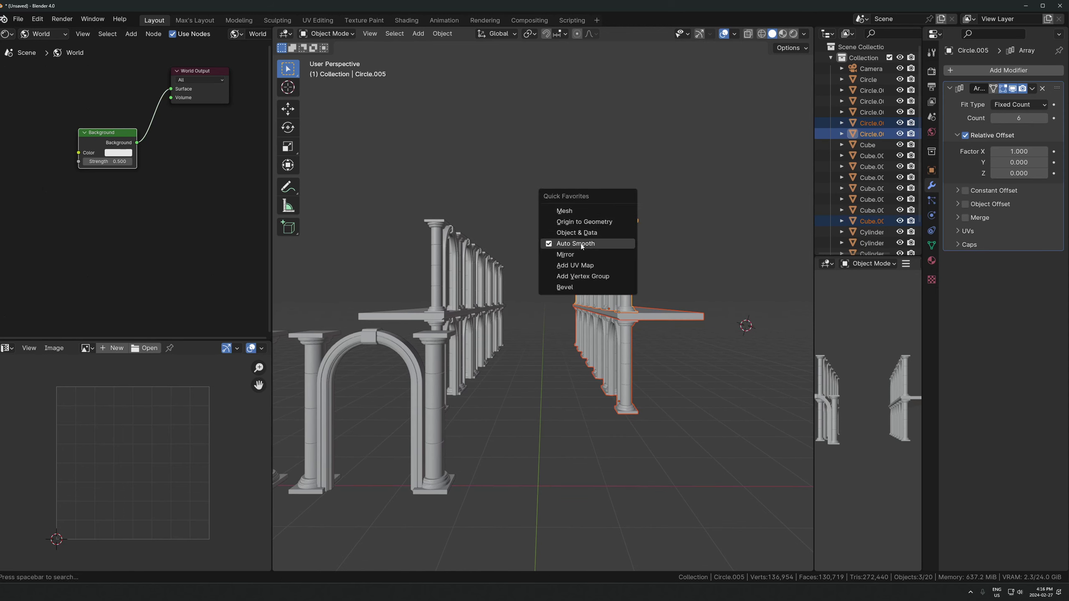
click(580, 209)
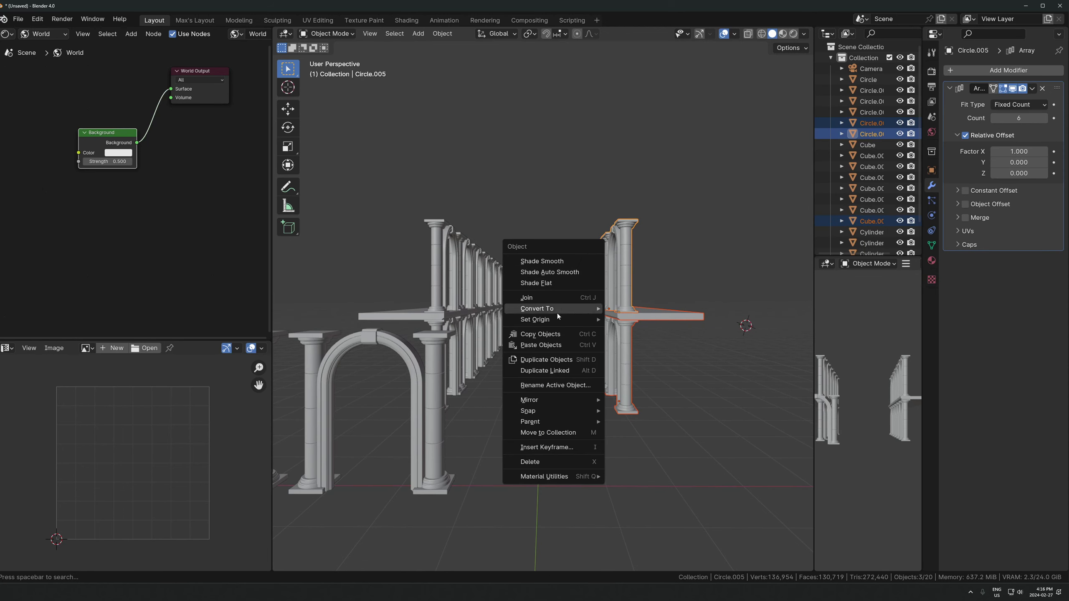
key(Escape)
key(q)
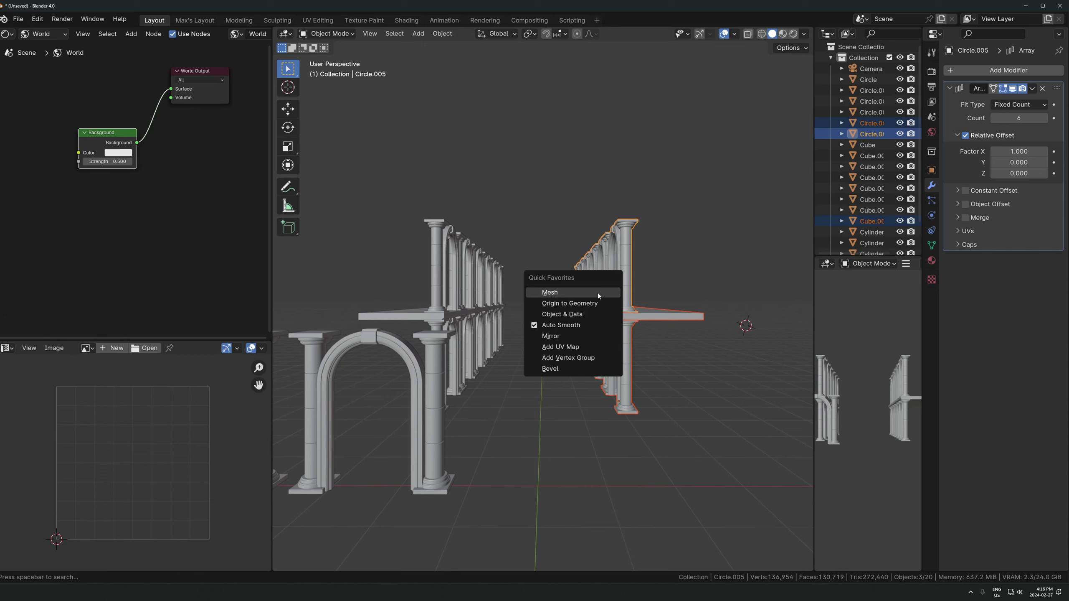
click(578, 317)
Convert the mirrored arcade's selected pieces to mesh so their array modifiers are baked in.
middle_drag(579, 316, 496, 341)
right_click(495, 341)
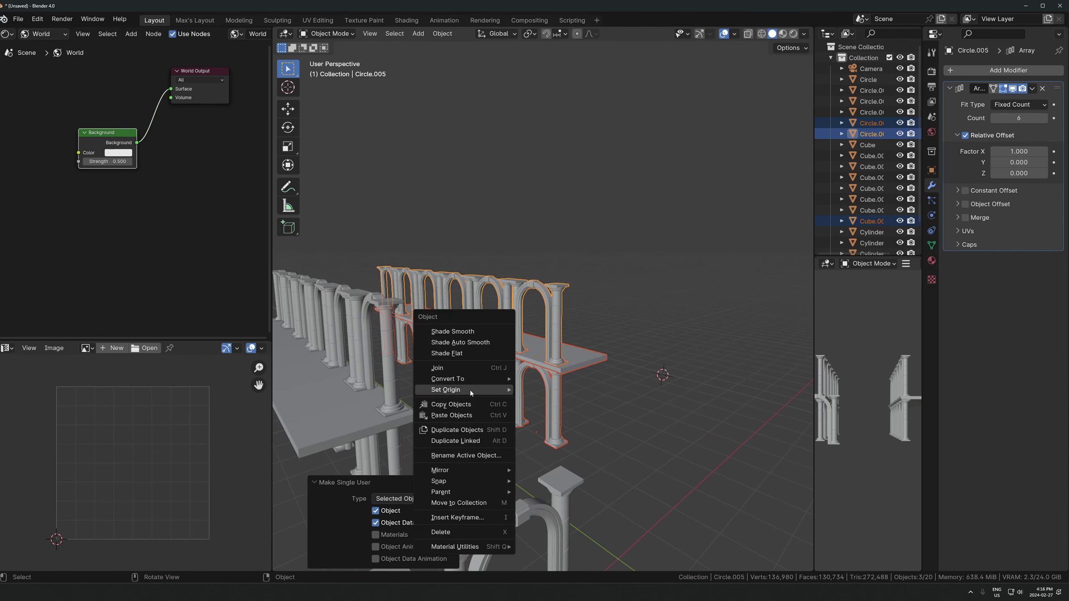
mouse_move(491, 377)
click(540, 390)
middle_drag(543, 387, 497, 307)
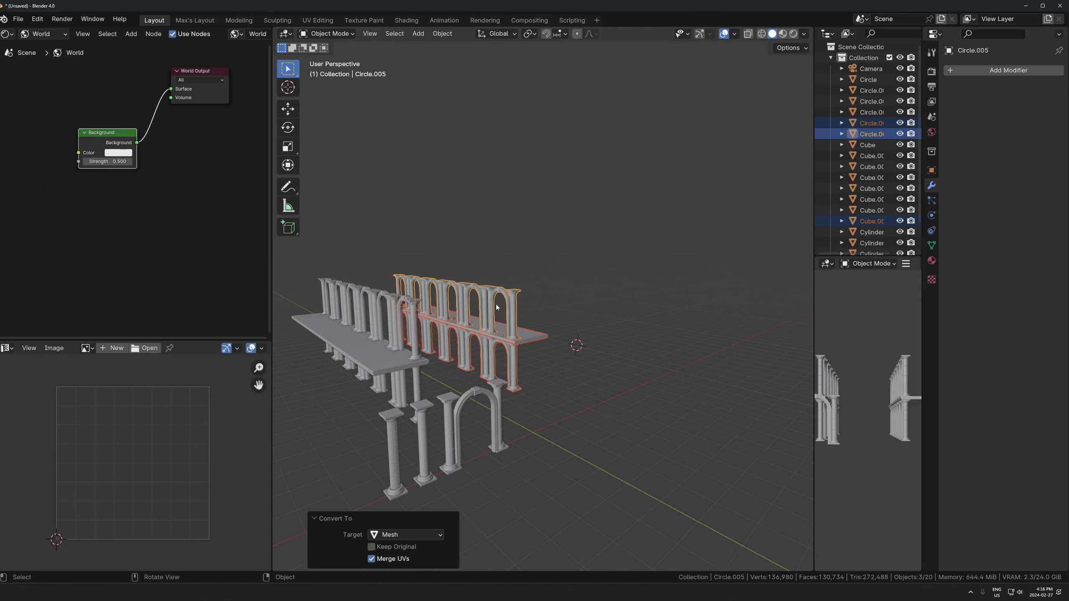
Join the two storeys and slab of the mirrored arcade into one object.
shift+click(443, 335)
key(ctrl+j)
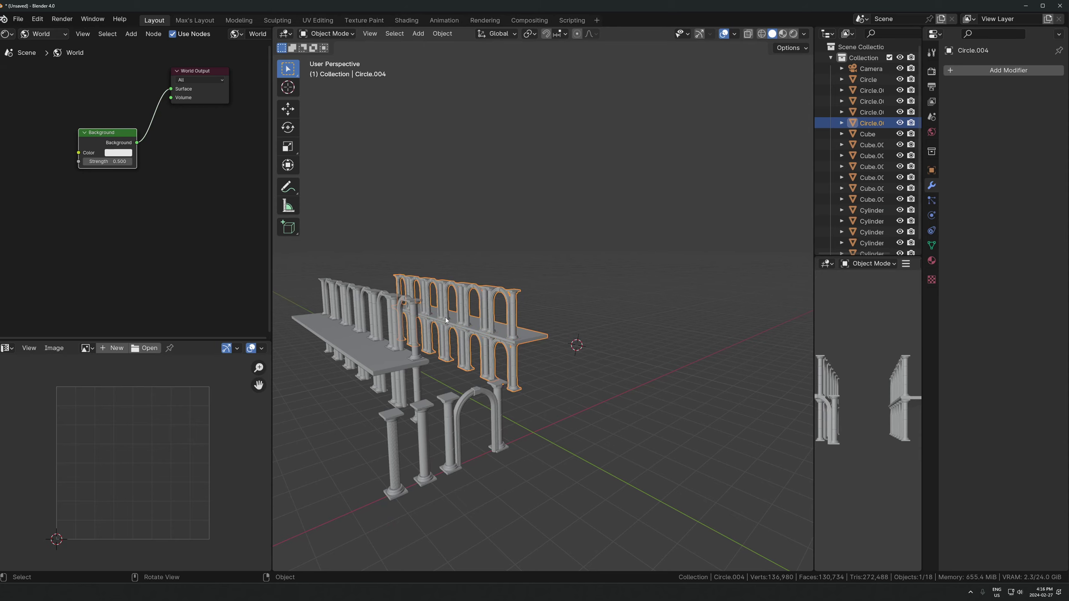
shift+middle_drag(522, 316, 447, 322)
scroll(597, 299, up, 5)
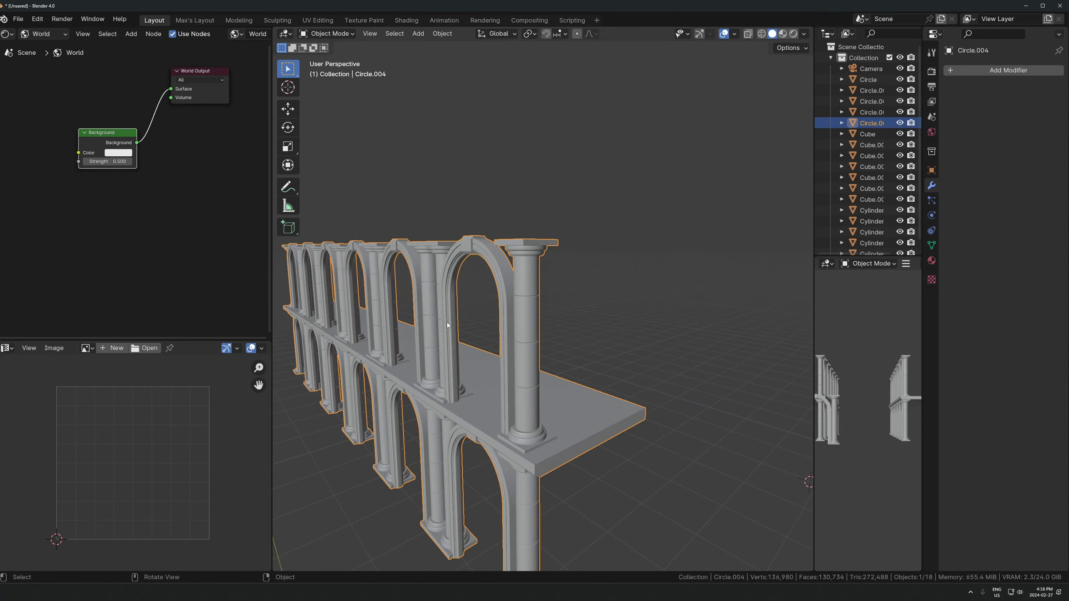
right_click(447, 322)
key(ctrl+z)
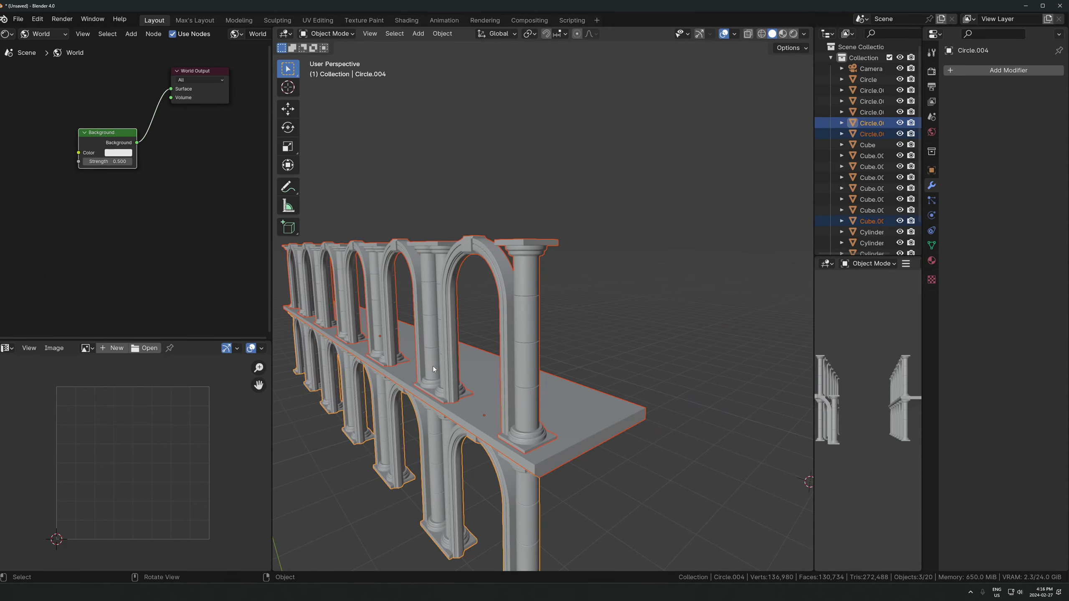
key(ctrl+j)
Duplicate the joined arcade on the horizontal plane and move the copy about 8.65 m in X and -4.26 m in Y.
scroll(435, 363, down, 5)
middle_drag(435, 362, 514, 372)
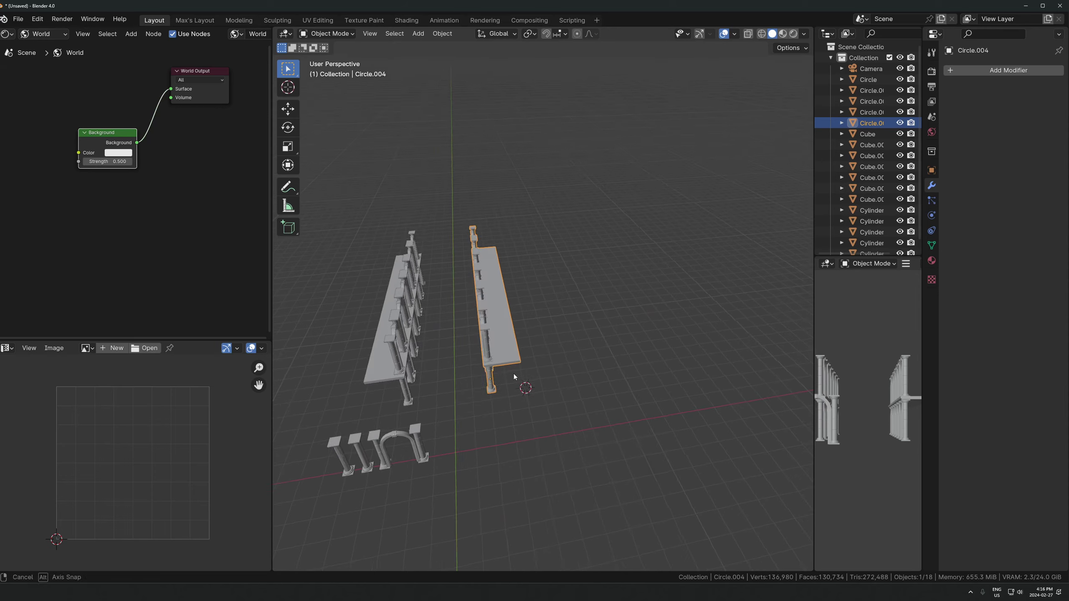
shift+middle_drag(525, 318, 529, 400)
key(shift+d)
key(shift+z)
click(547, 330)
key(g)
key(shift+z)
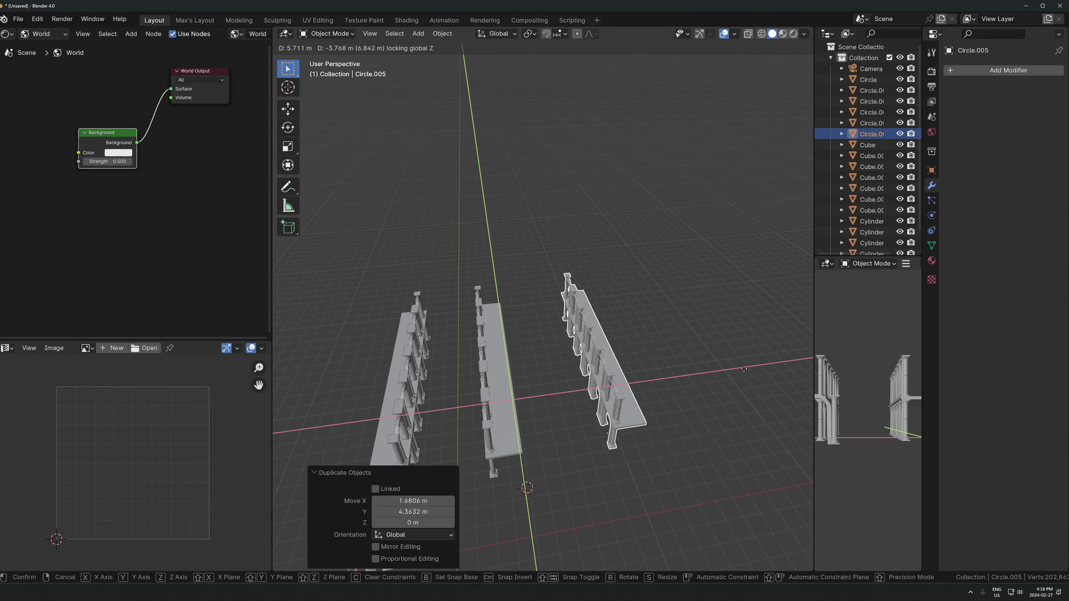
click(755, 376)
Add a Simple Deform modifier to the new arcade copy.
click(997, 70)
text(simple)
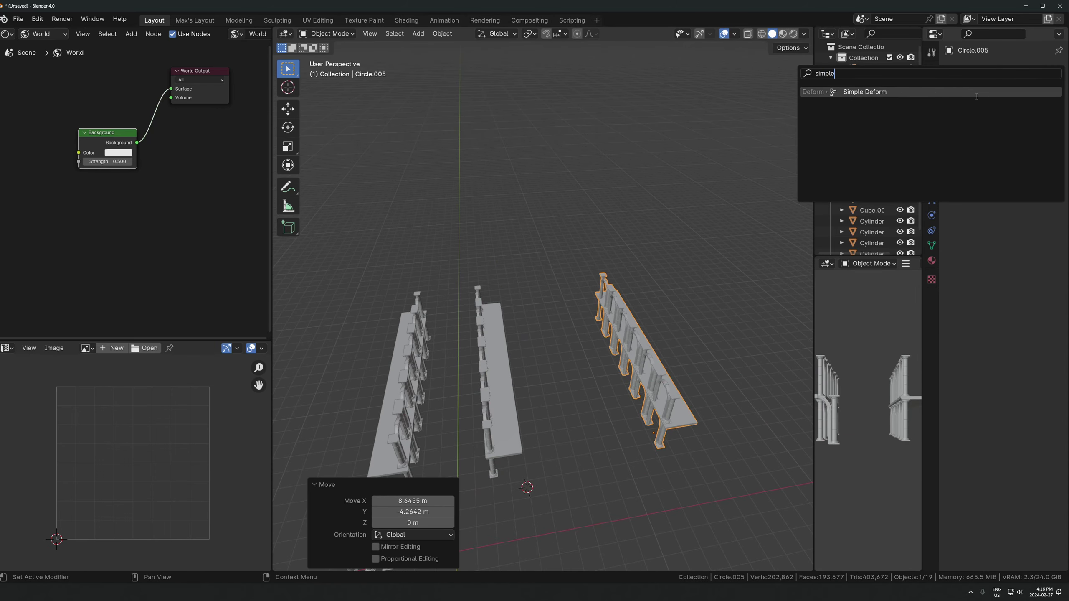
key(Return)
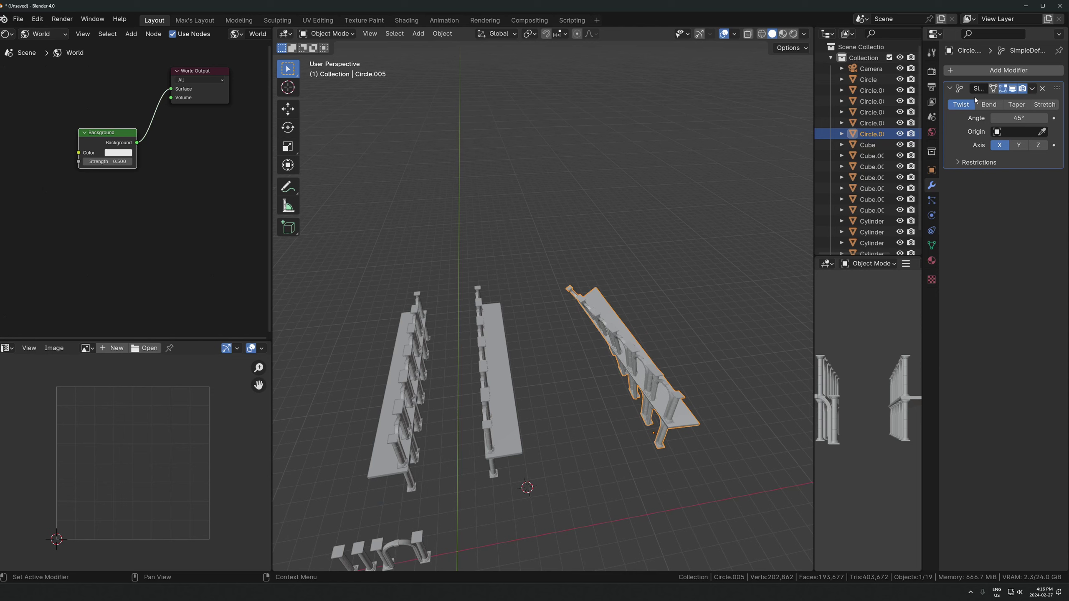
key(ctrl+a)
click(660, 288)
key(ctrl+a)
click(659, 277)
key(ctrl+z)
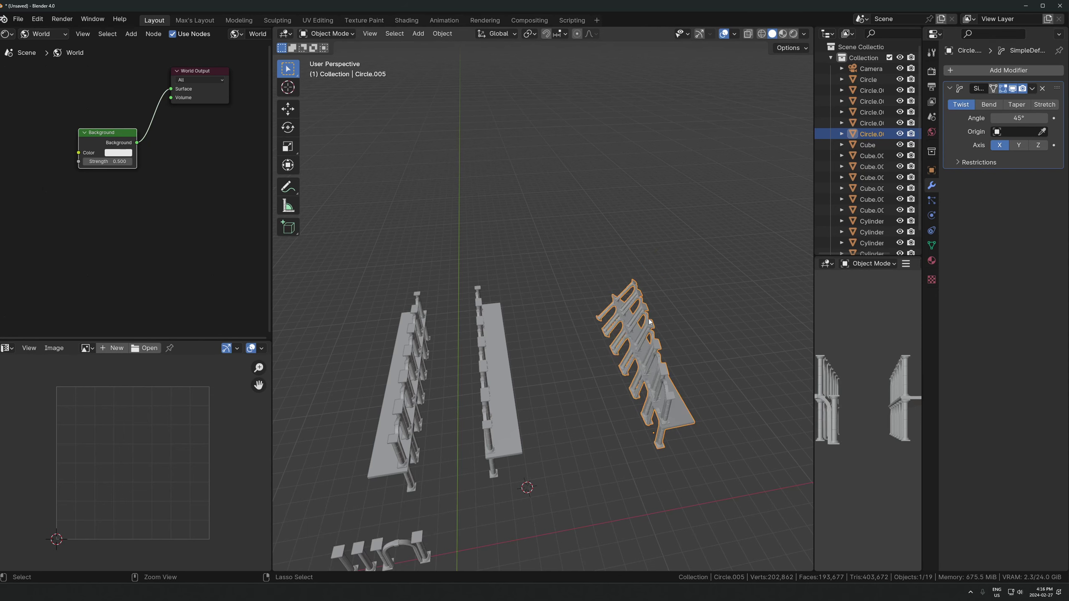
Rotate the arcade copy 90° about Z and move it about 5.59 m in X and -0.55 m in Y, clear of the others.
text(rz90)
key(Return)
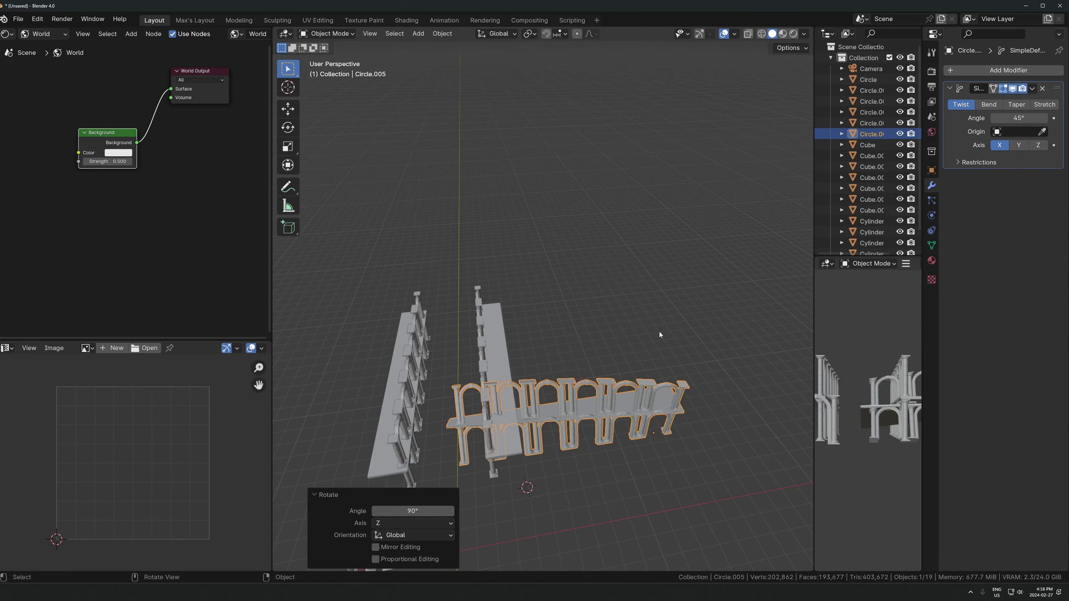
middle_drag(660, 327, 573, 379)
key(g)
click(757, 322)
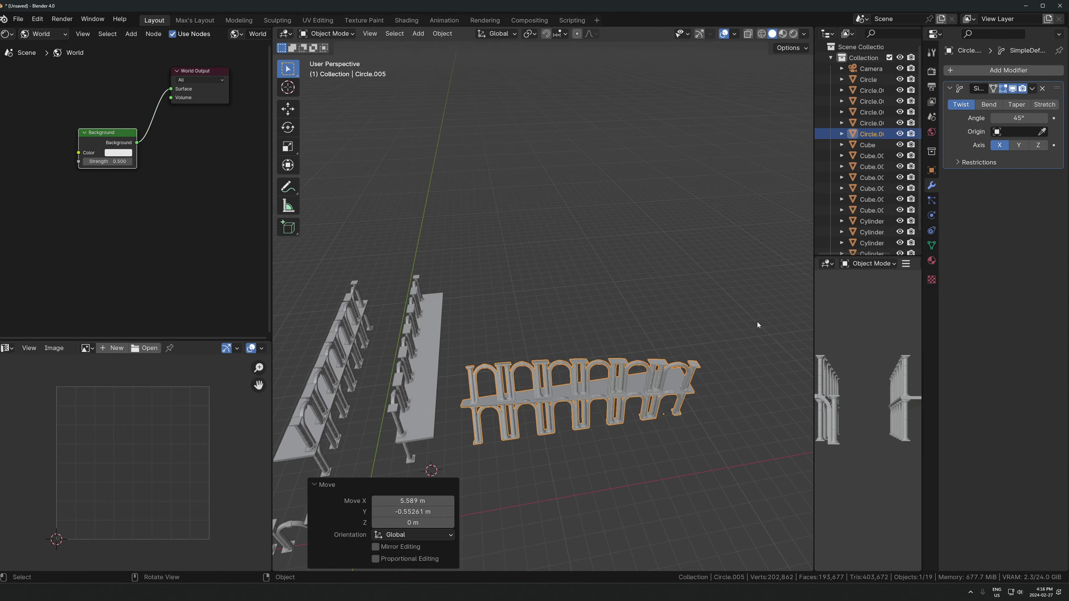
Switch the Simple Deform to Bend about the Z axis and apply the copy's scale and rotation.
click(989, 105)
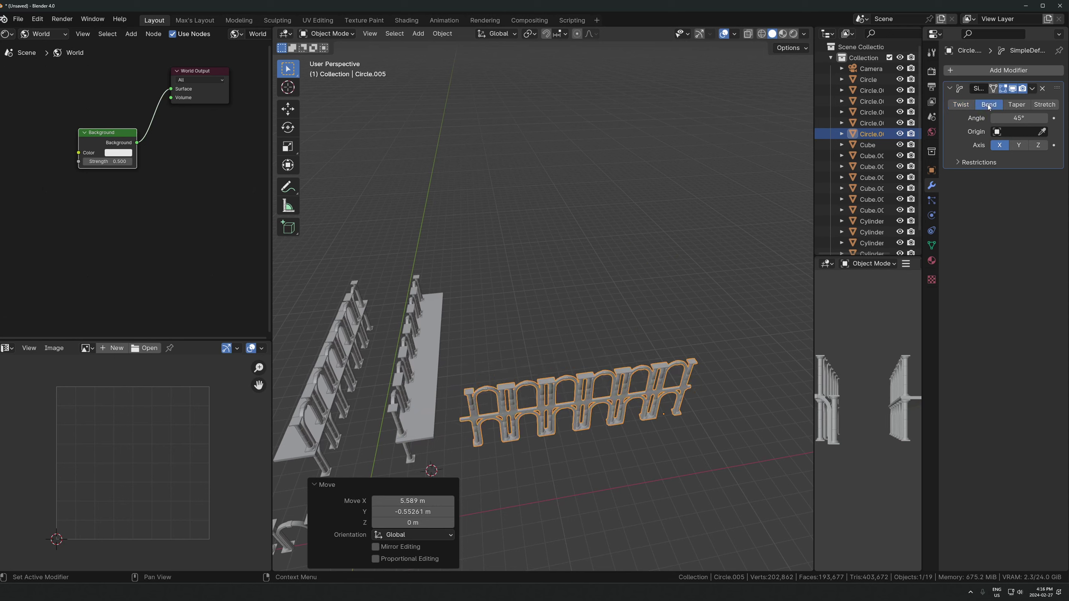
click(1036, 147)
key(ctrl+a)
click(658, 379)
key(ctrl+a)
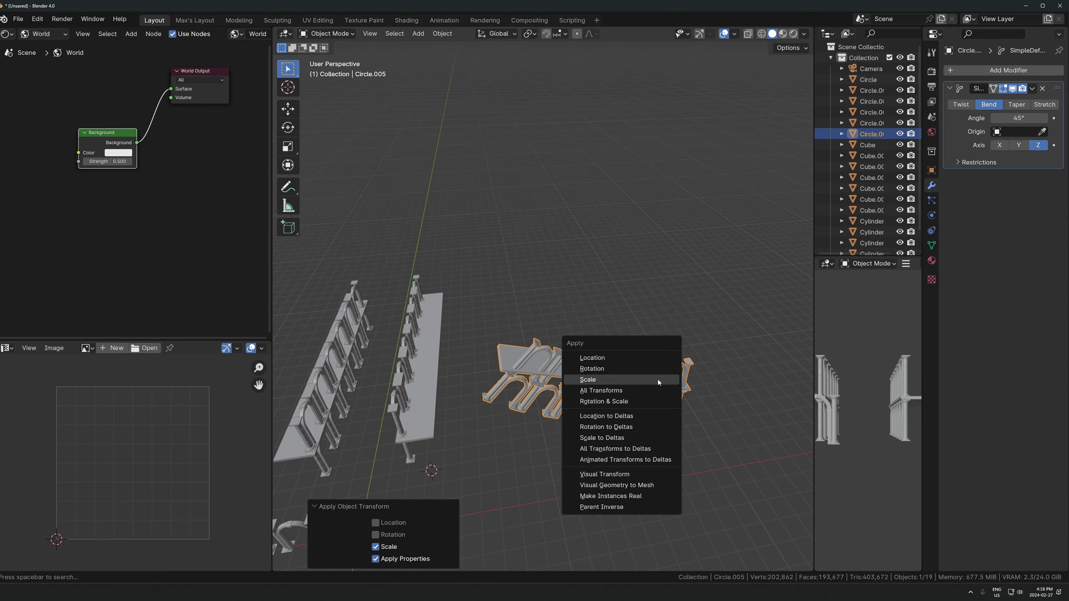
key(r)
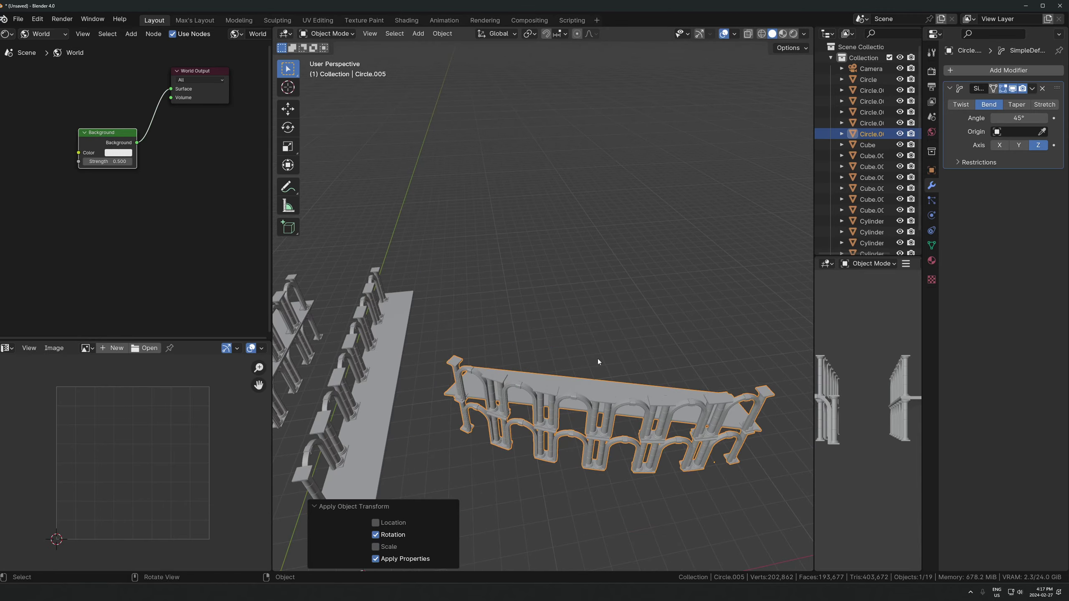
Add 25 evenly spaced, uncentred-slide-free loop cuts across the copy's slab in Edit Mode so it bends smoothly, and return to Object Mode.
key(Tab)
middle_drag(598, 357, 576, 377)
key(ctrl+r)
scroll(576, 377, up, 6)
scroll(576, 377, up, 18)
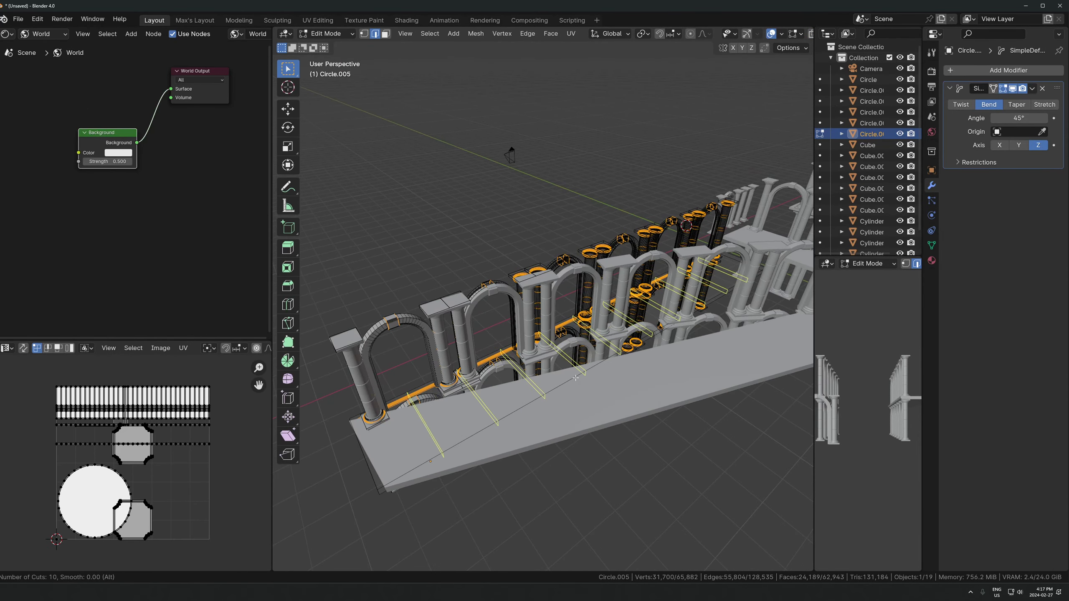
click(576, 377)
right_click(576, 377)
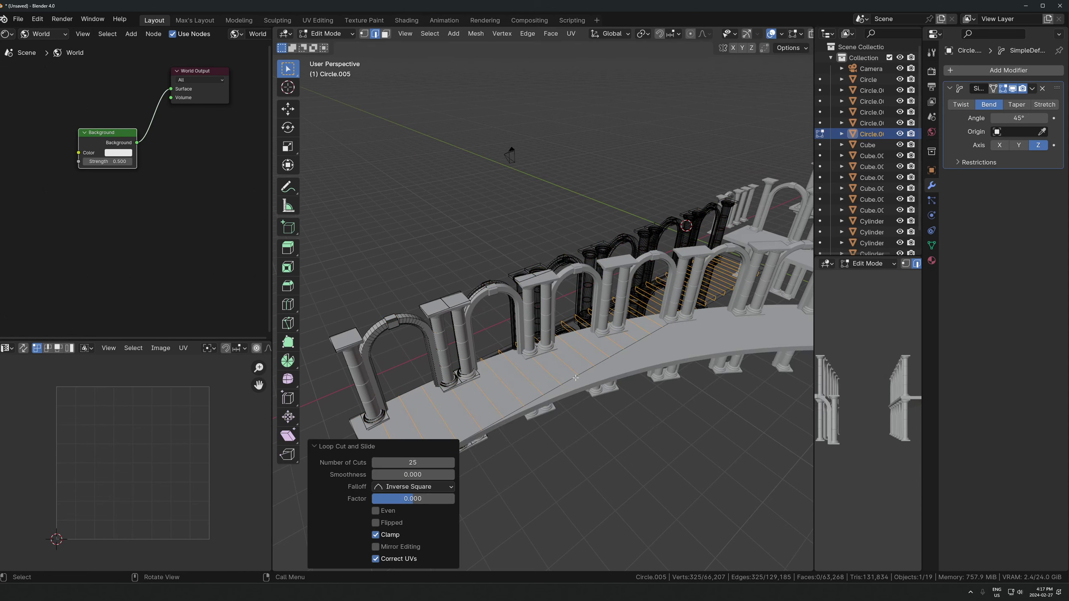
key(Tab)
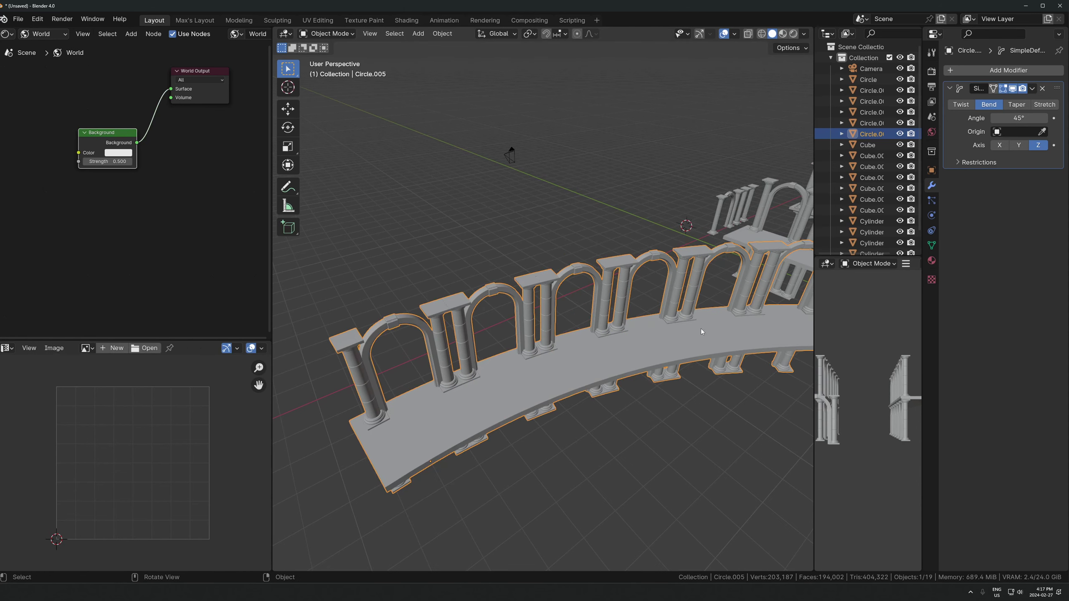
Set the bend angle to -180° so the arcade copy curves into a semicircle.
middle_drag(734, 369, 673, 401)
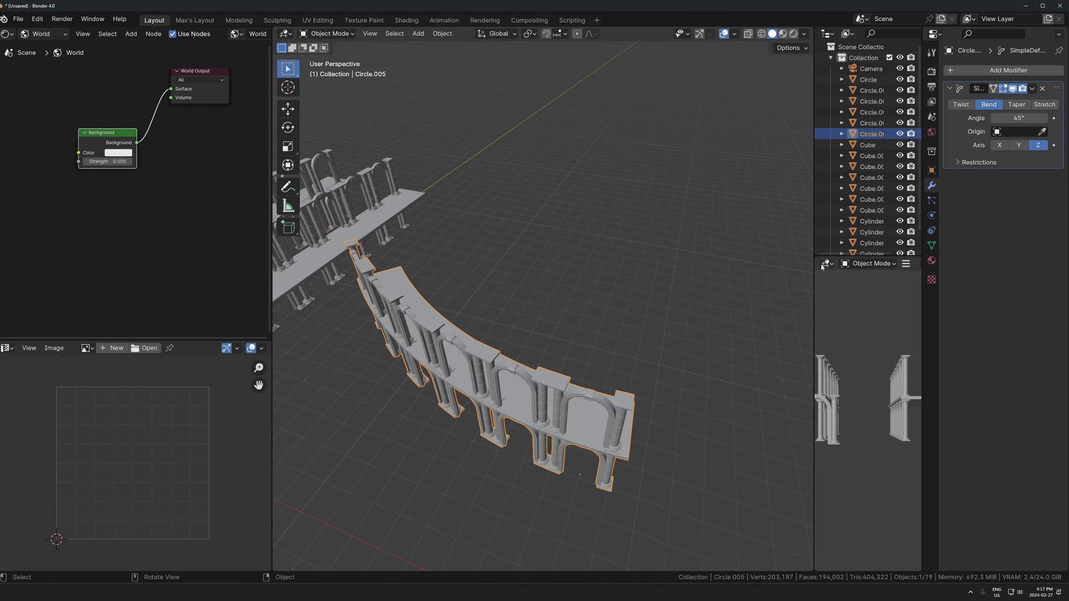
drag(1025, 122, 911, 122)
scroll(542, 306, down, 2)
middle_drag(483, 336, 415, 337)
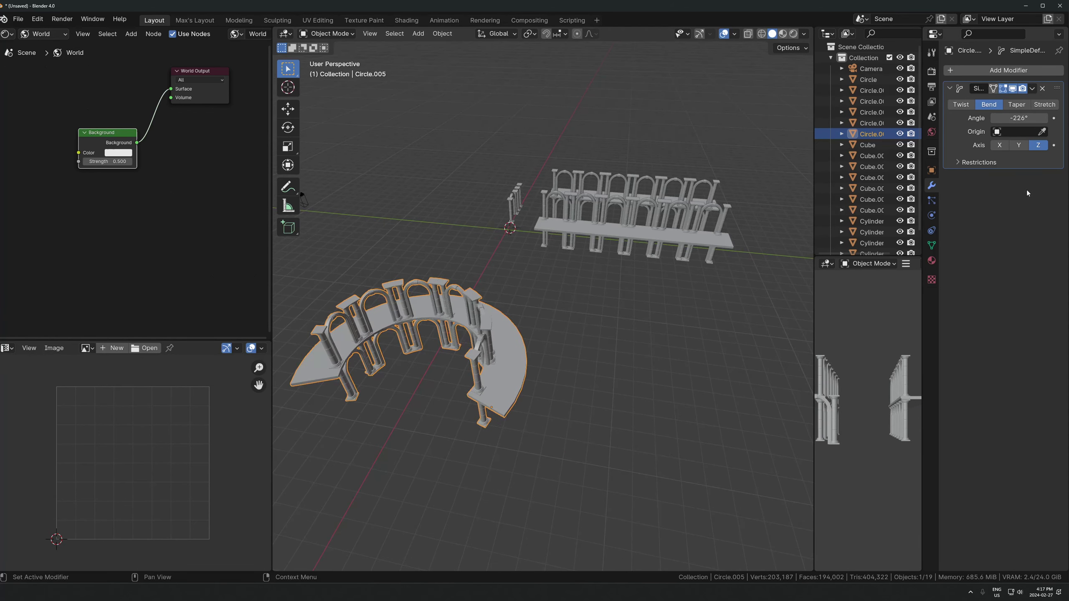
drag(1015, 117, 1015, 119)
click(1015, 118)
text(-18)
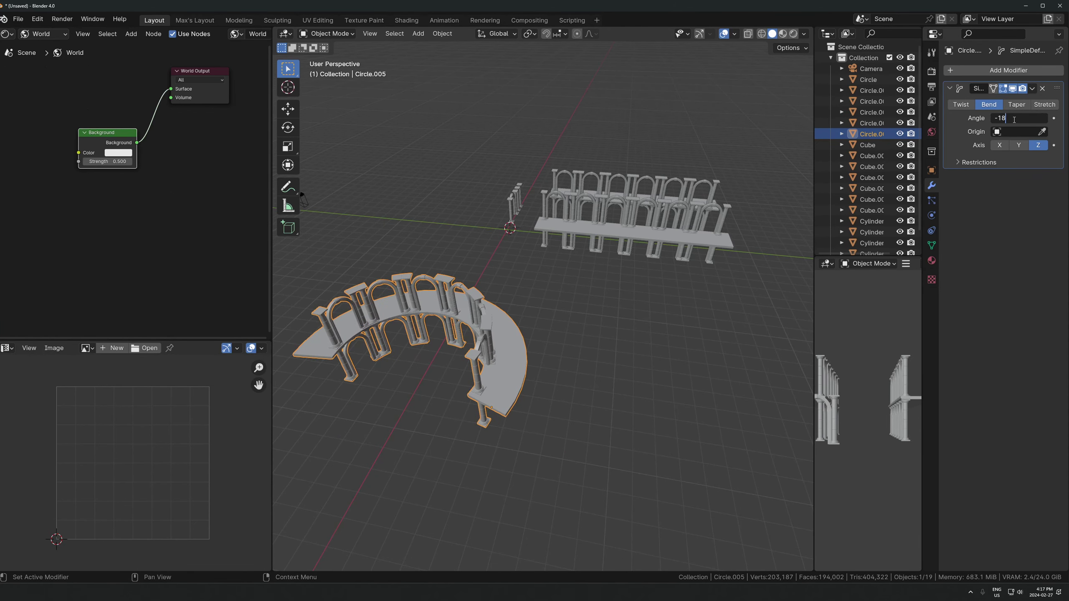
text(0)
key(Return)
In top view, rotate the curved arcade about 72.6° and move it -11.755 m in X and 14.594 m in Y onto the straight arcade's end.
key(KP_7)
key(r)
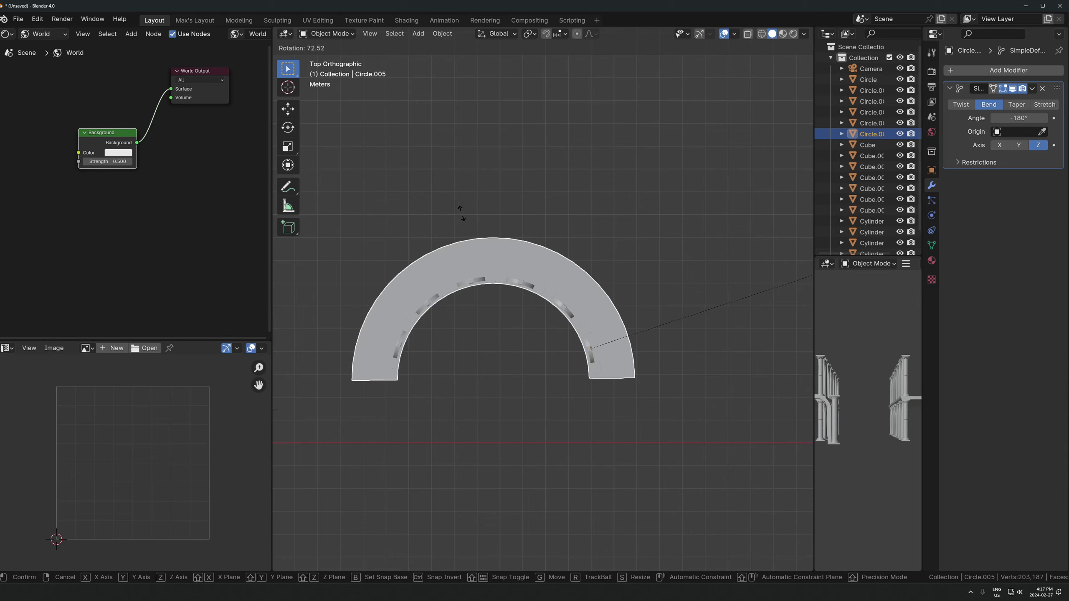
click(503, 209)
scroll(504, 236, down, 4)
key(g)
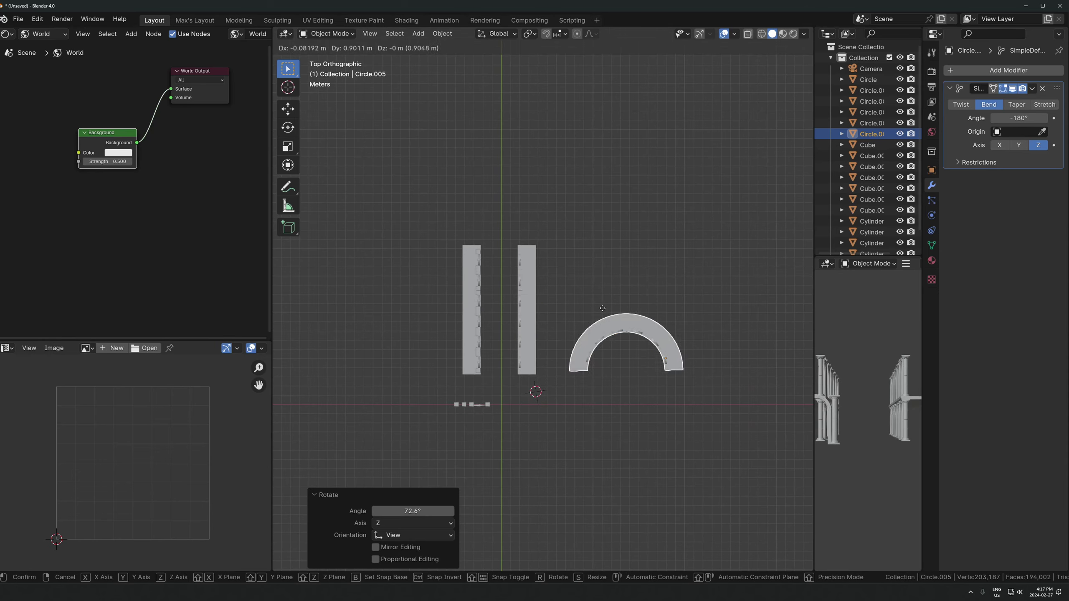
click(446, 234)
scroll(508, 286, up, 4)
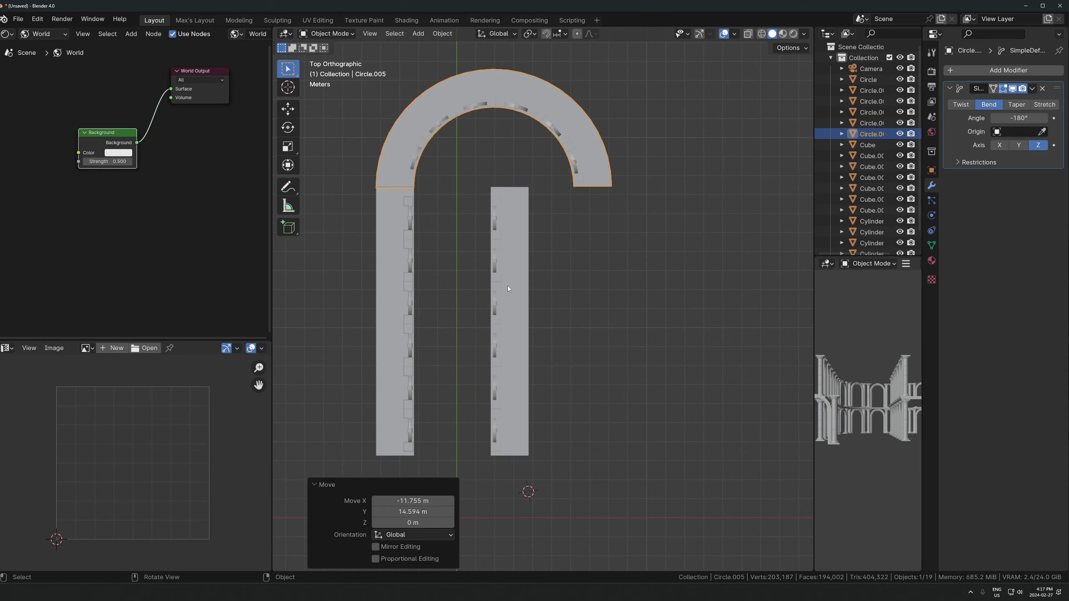
Move the second straight arcade about 4.23 m along X to line up with the other end of the curved section.
click(508, 286)
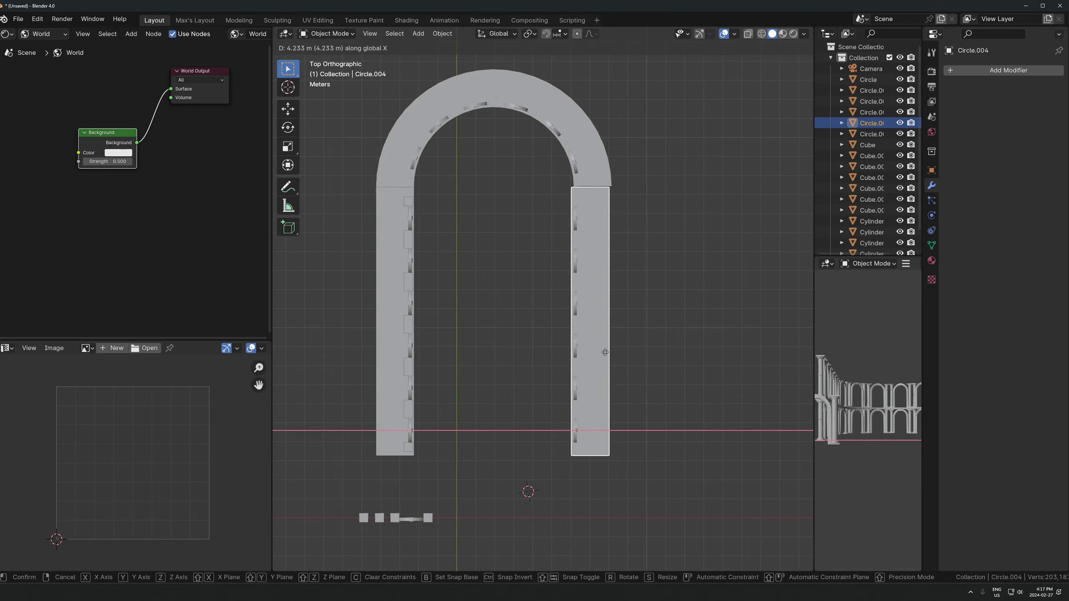
click(549, 366)
middle_drag(520, 402, 481, 361)
scroll(487, 365, up, 3)
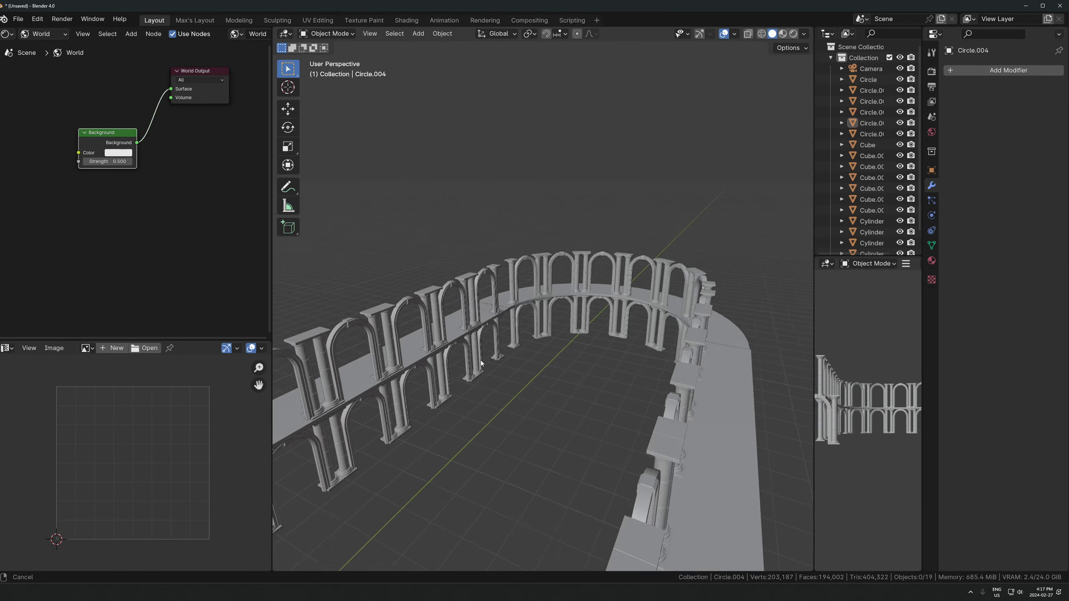
Examine the joined U-shaped arcade from its open end and along its inner side.
scroll(501, 400, down, 3)
shift+middle_drag(501, 400, 508, 320)
click(506, 317)
click(466, 289)
scroll(466, 289, up, 5)
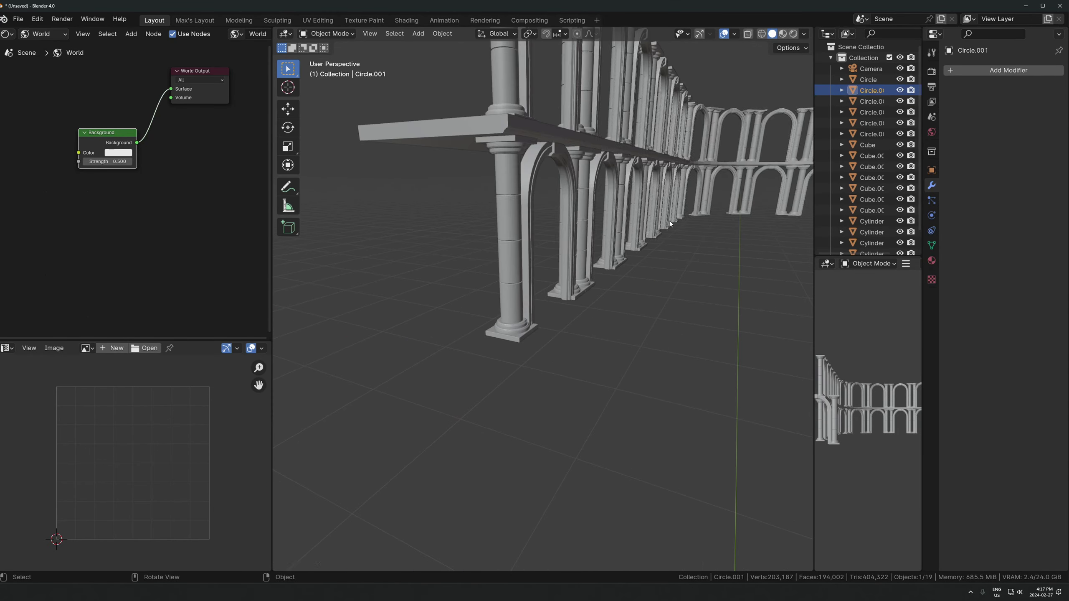
shift+middle_drag(606, 126, 480, 200)
click(480, 201)
scroll(589, 195, down, 2)
click(707, 296)
middle_drag(707, 296, 598, 169)
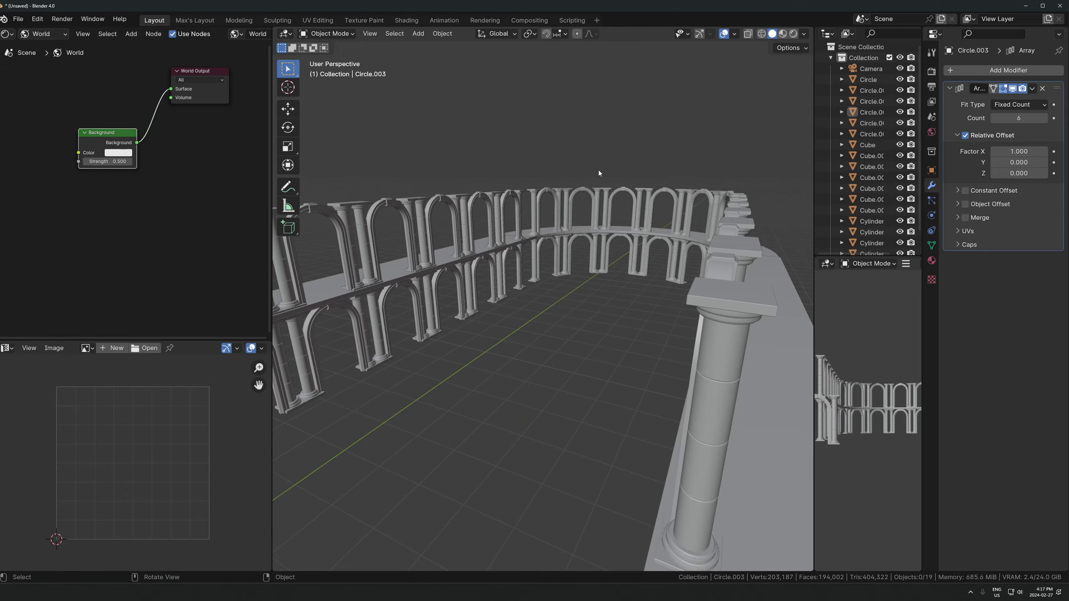
Select both straight arcades, the curved section and the slab, and duplicate them straight up along Z to stack two more storeys.
click(440, 257)
middle_drag(440, 258, 558, 266)
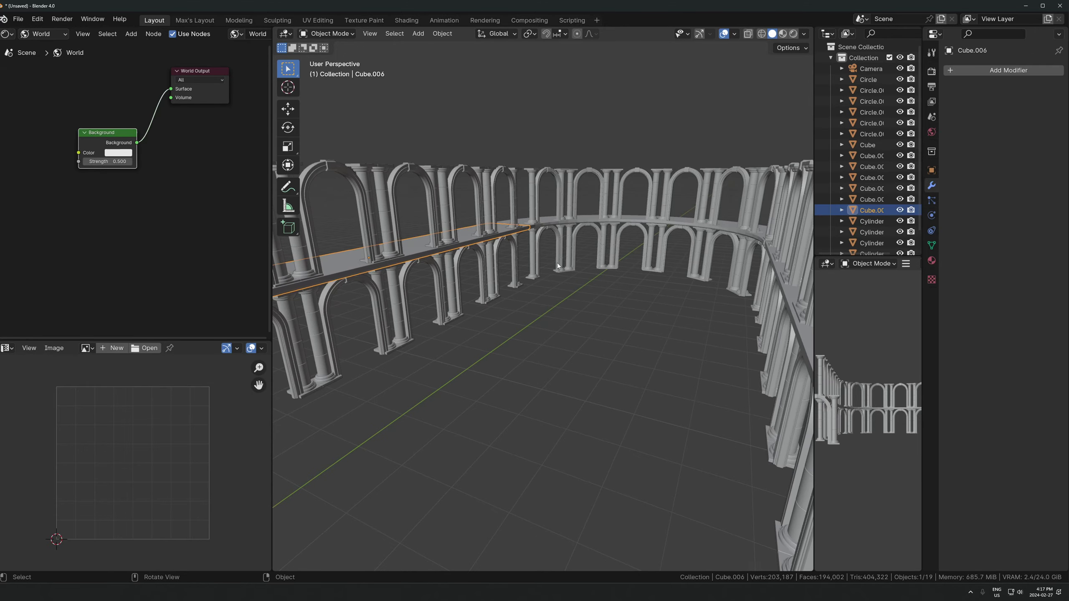
shift+click(546, 226)
middle_drag(546, 226, 688, 322)
shift+click(676, 339)
shift+drag(494, 242, 530, 309)
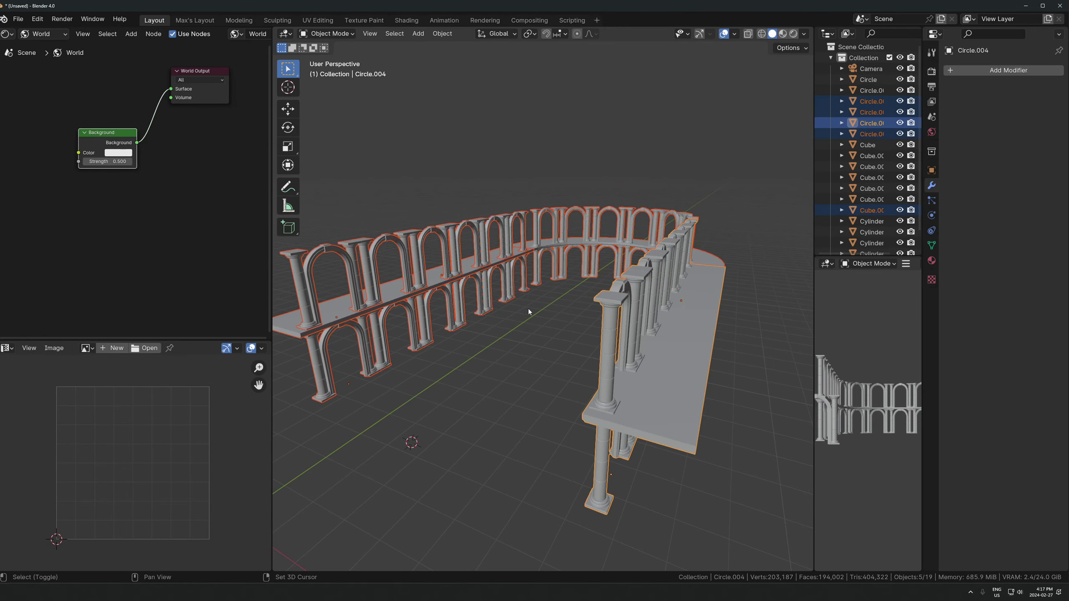
key(shift+d)
key(z)
click(511, 157)
middle_drag(470, 372, 520, 366)
click(522, 381)
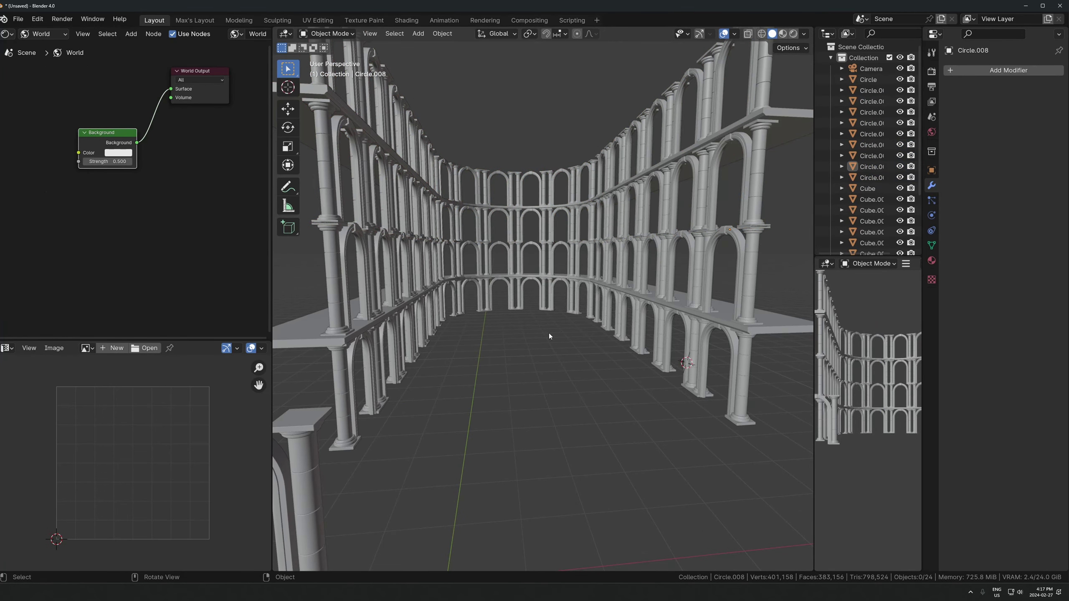
Delete the duplicated upper storeys.
drag(694, 143, 410, 188)
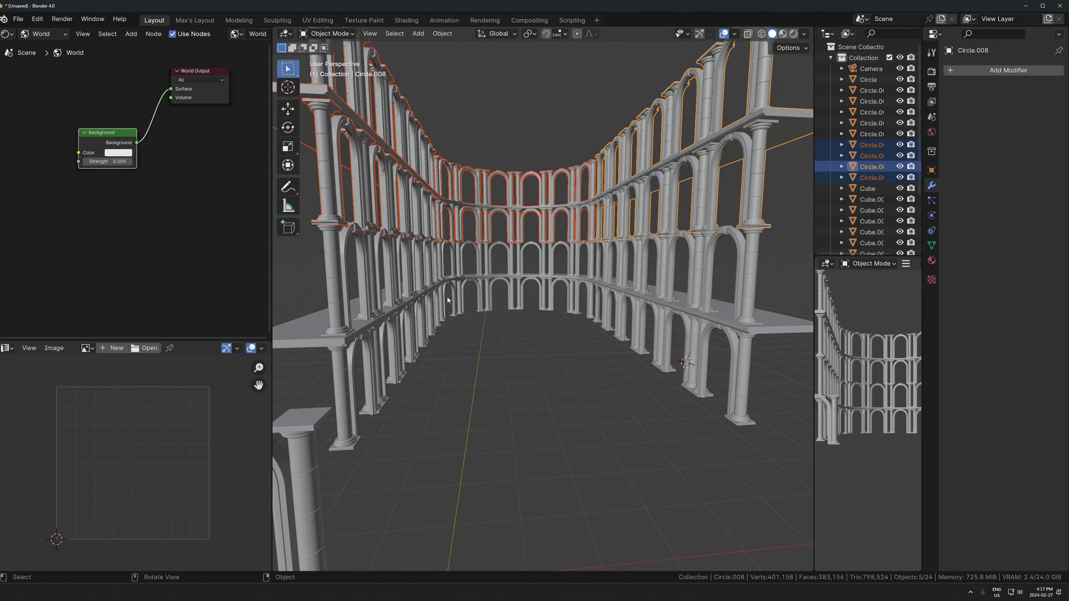
key(Delete)
middle_drag(430, 369, 483, 305)
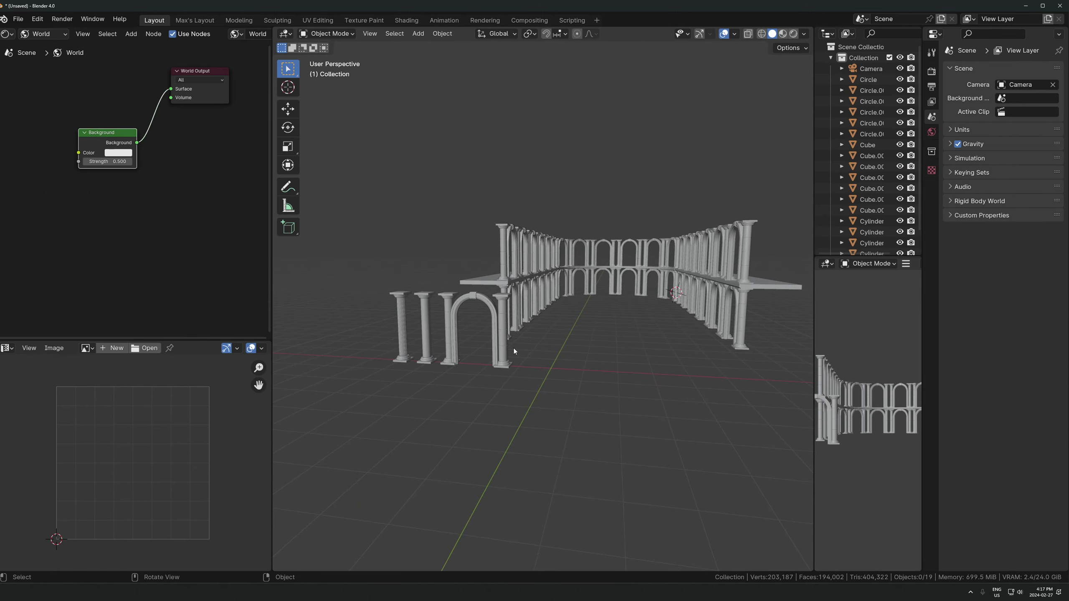
Select the entire U-shaped arcade and delete it, leaving the separate columns and single arch.
drag(583, 260, 658, 346)
middle_drag(658, 346, 672, 298)
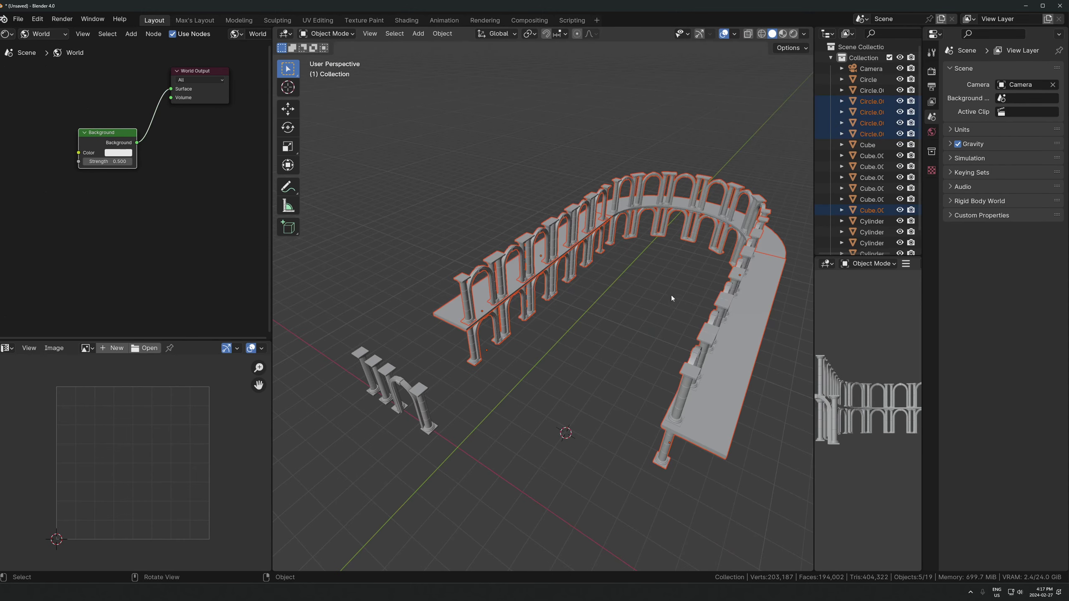
key(Delete)
middle_drag(486, 368, 466, 214)
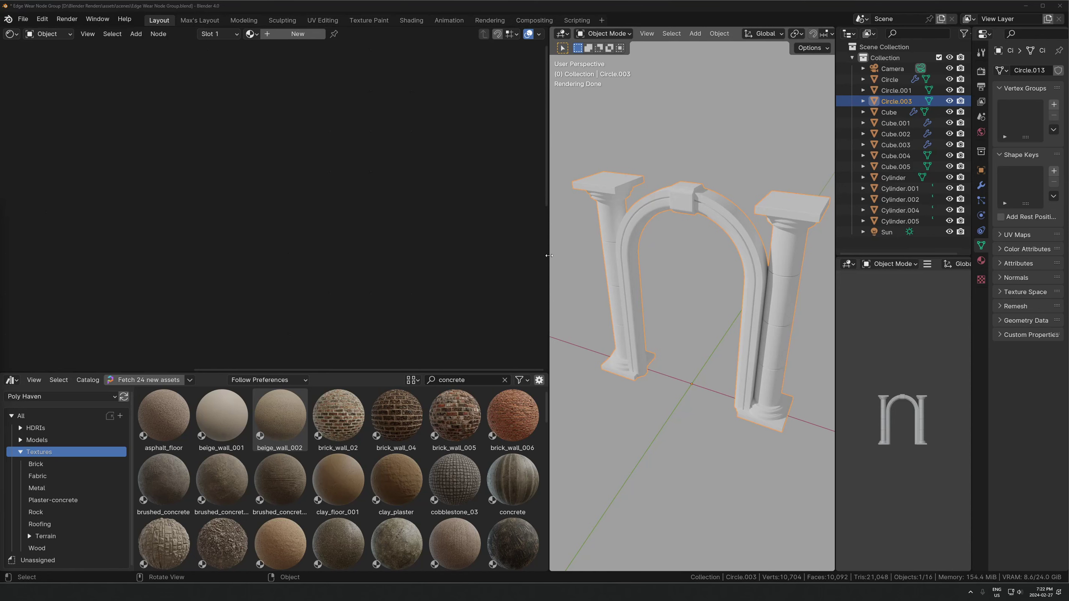
Widen the 3D viewport and enlarge the asset browser to look through the Poly Haven concrete materials.
drag(549, 256, 464, 262)
middle_drag(515, 330, 589, 339)
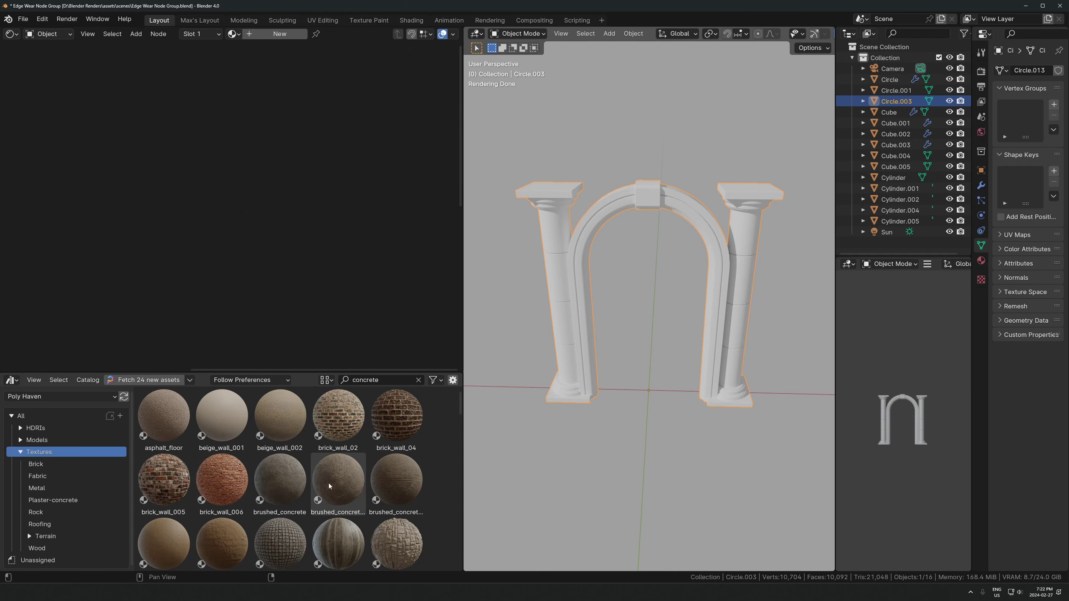
drag(343, 371, 343, 257)
scroll(199, 401, down, 1)
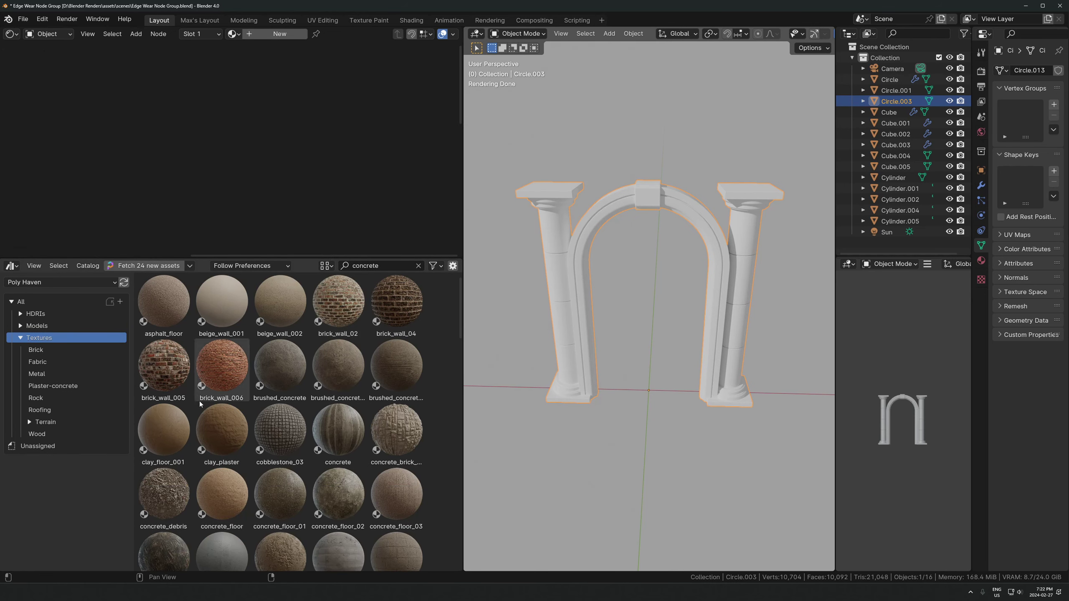
scroll(235, 399, up, 1)
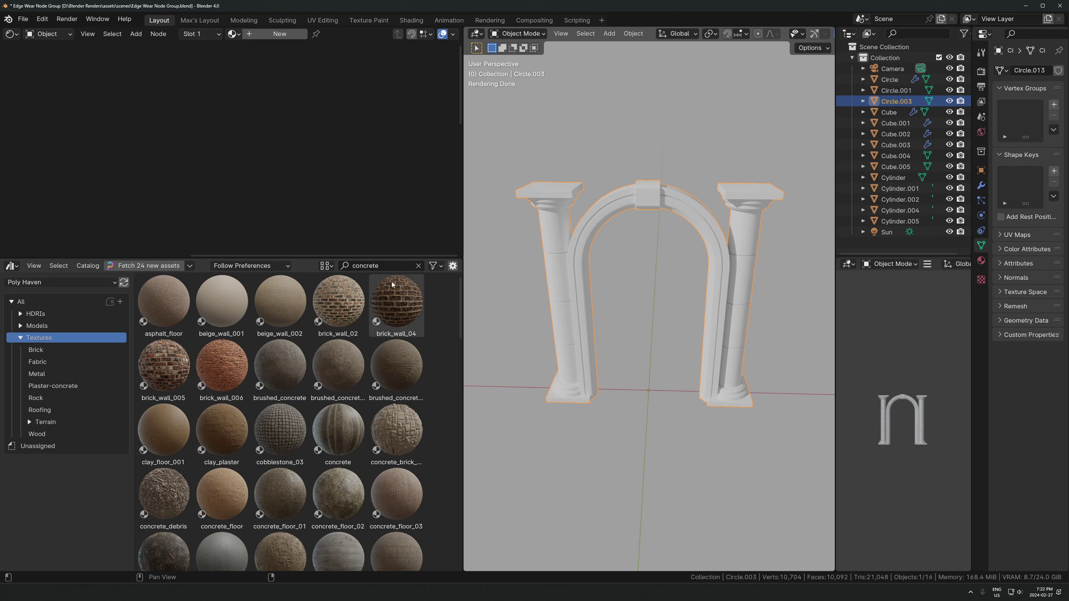
scroll(230, 378, down, 1)
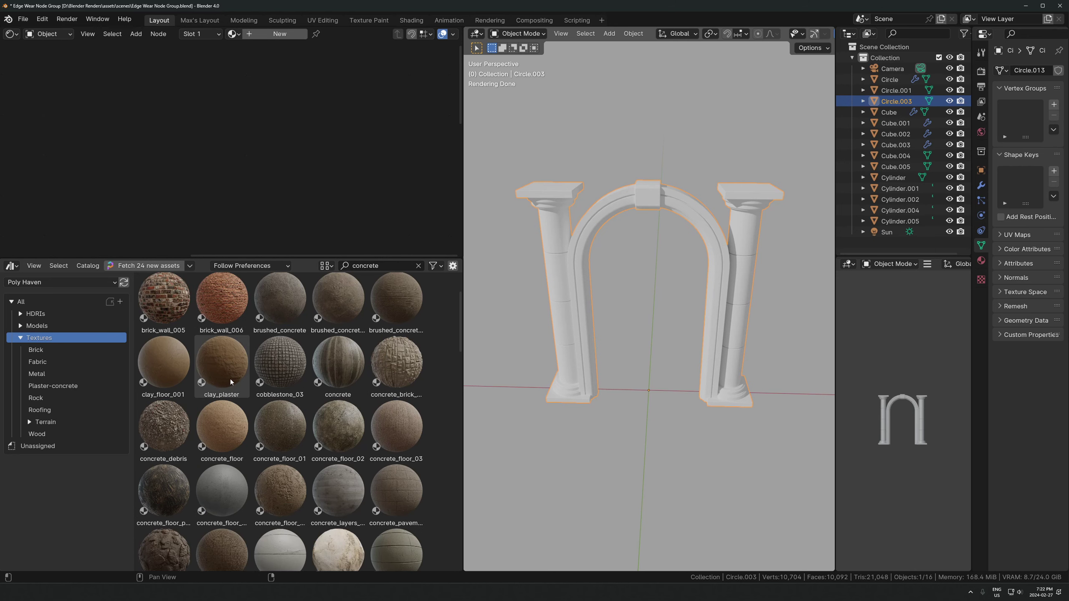
scroll(444, 379, up, 1)
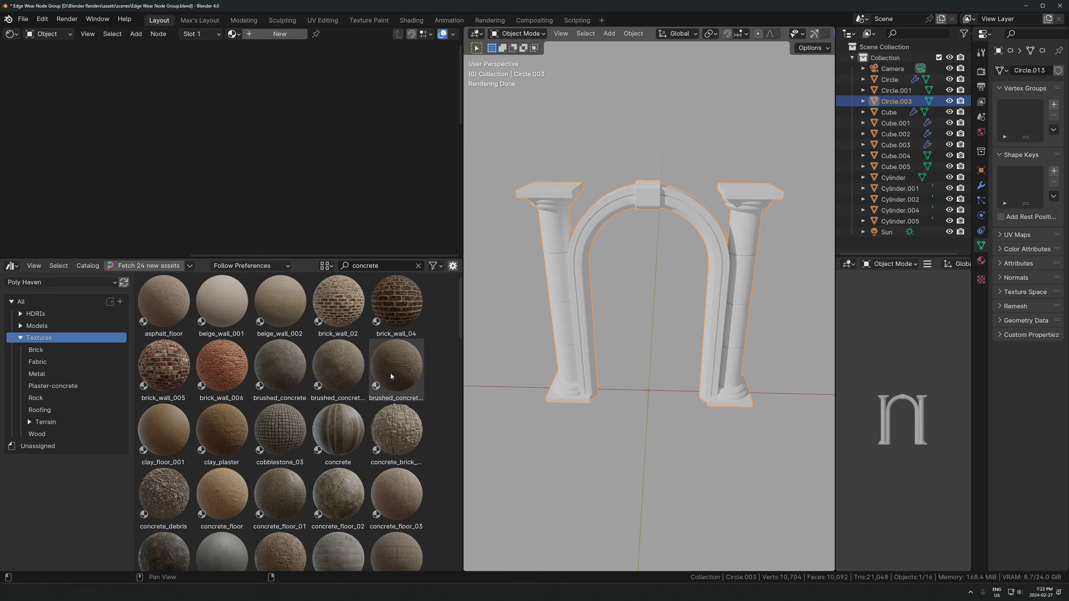
Try the brushed_concrete_03 material on the arch, replace it with brushed_concrete_2, and enlarge the shader editor.
mouse_move(391, 373)
mouse_down()
mouse_move(571, 277)
mouse_move(617, 203)
mouse_up()
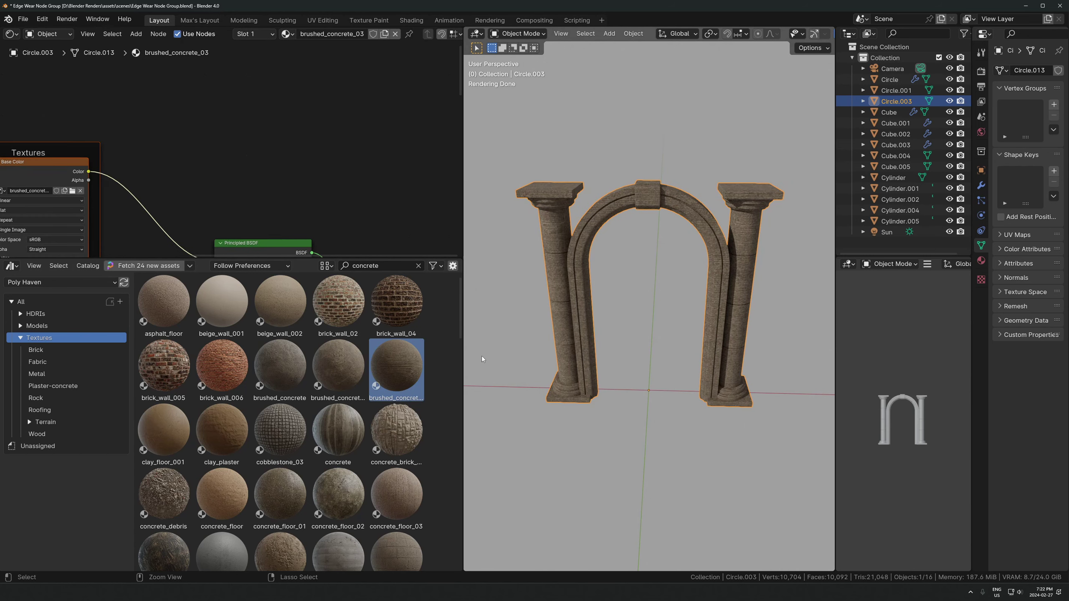
key(ctrl+z)
mouse_move(337, 365)
mouse_down()
mouse_move(557, 221)
mouse_move(570, 330)
mouse_up()
drag(419, 259, 420, 438)
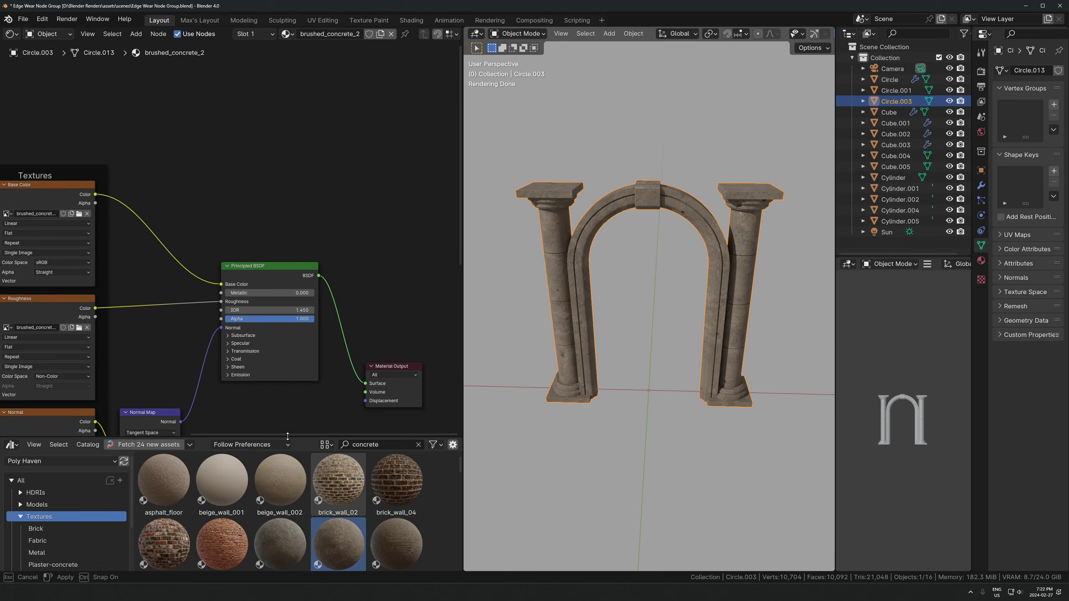
middle_drag(673, 295, 650, 300)
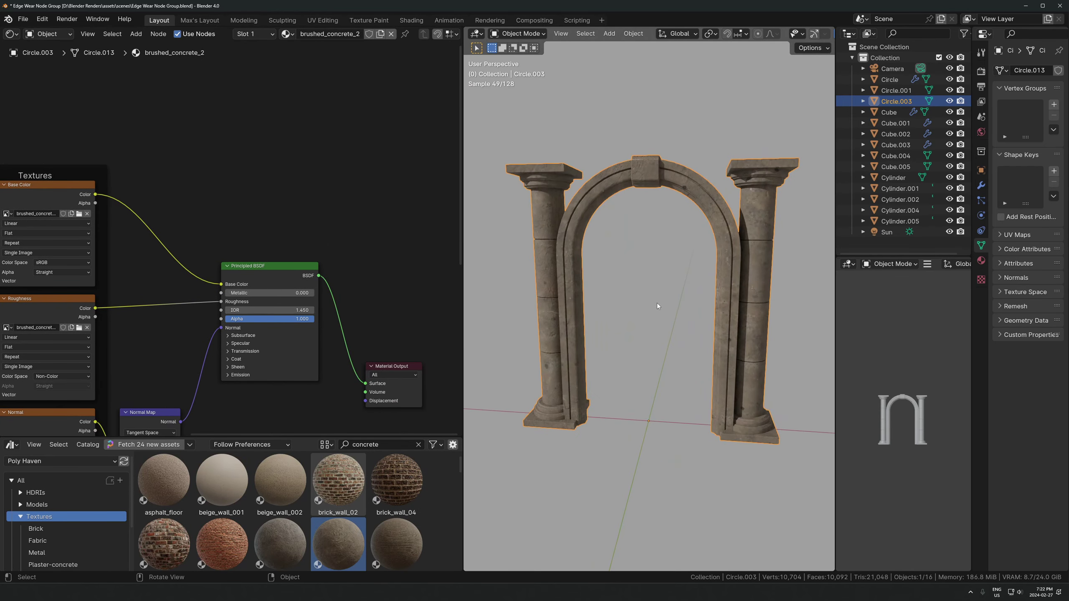
Unwrap all faces of the arch with Cube Projection in Edit Mode and return to Object Mode.
key(Tab)
key(u)
click(618, 278)
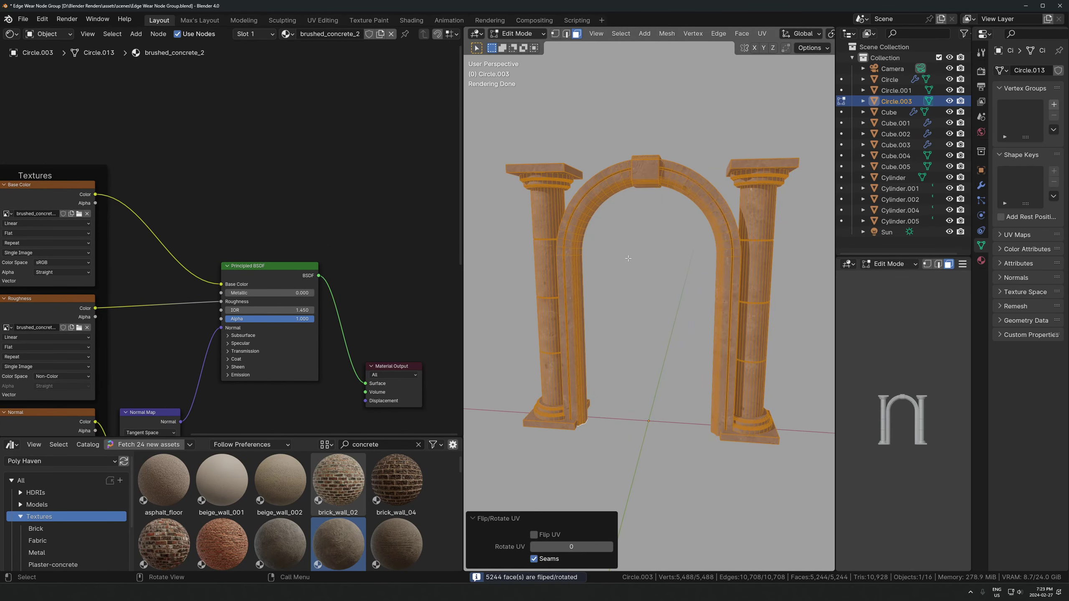
scroll(629, 259, down, 2)
key(u)
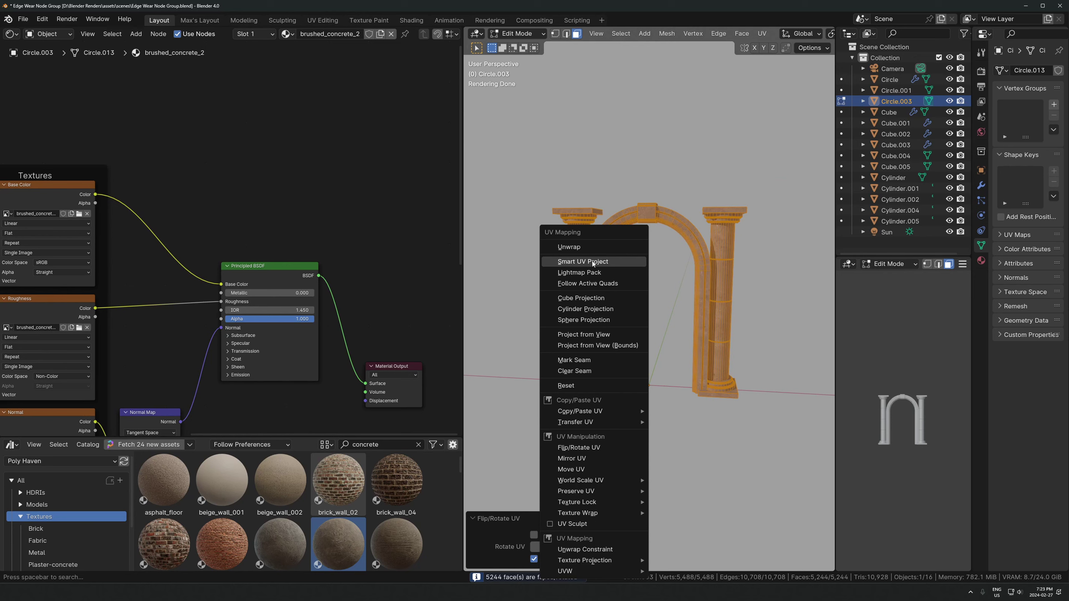
key(c)
scroll(683, 286, up, 2)
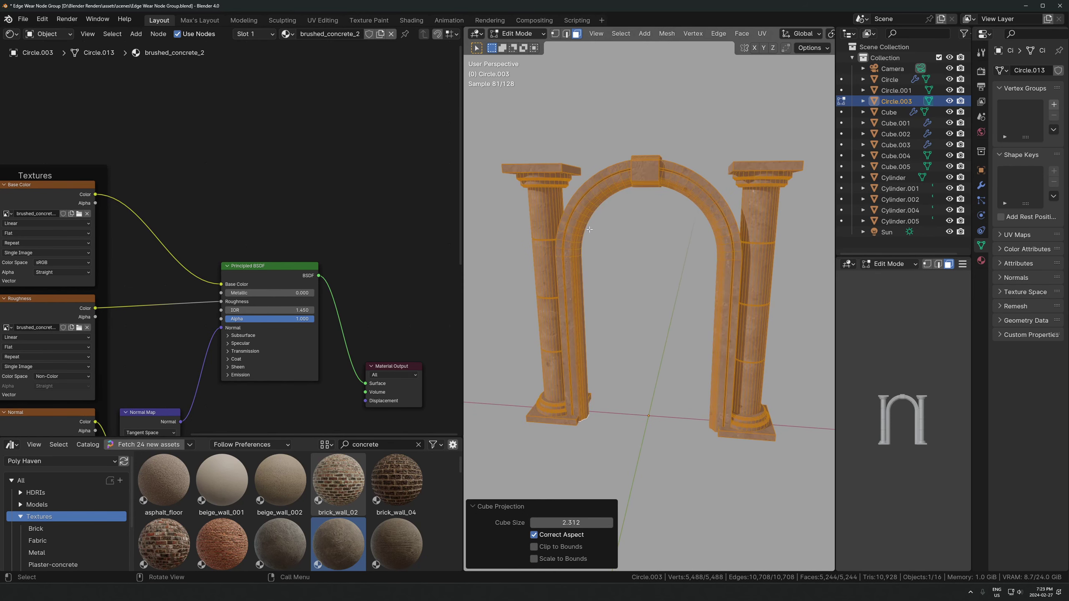
key(Tab)
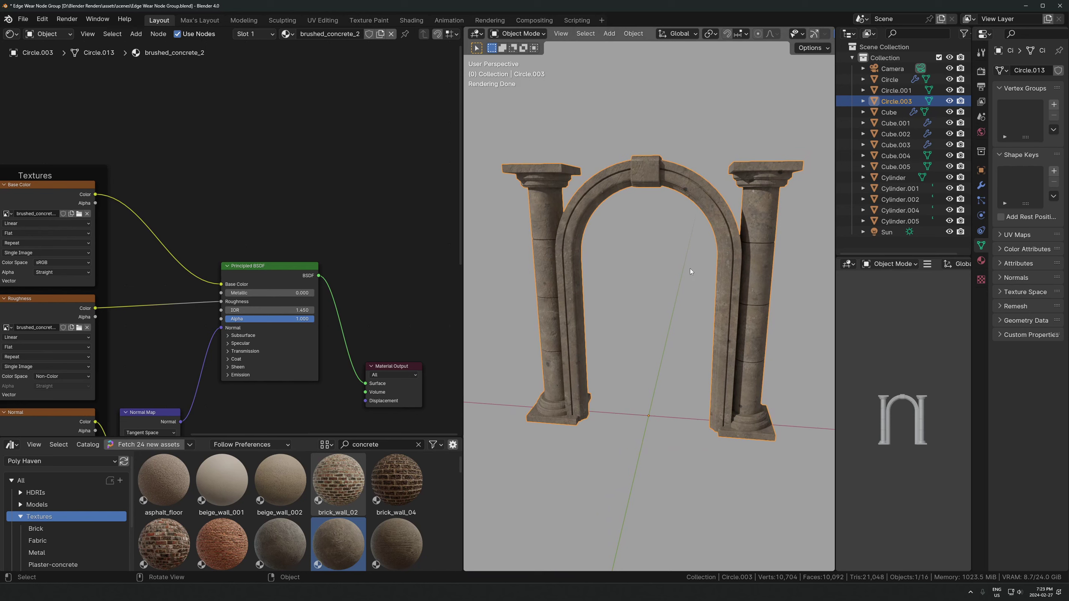
Deselect the arch and examine its concrete texture from both sides.
middle_drag(704, 380, 606, 379)
click(792, 380)
middle_drag(792, 379, 664, 365)
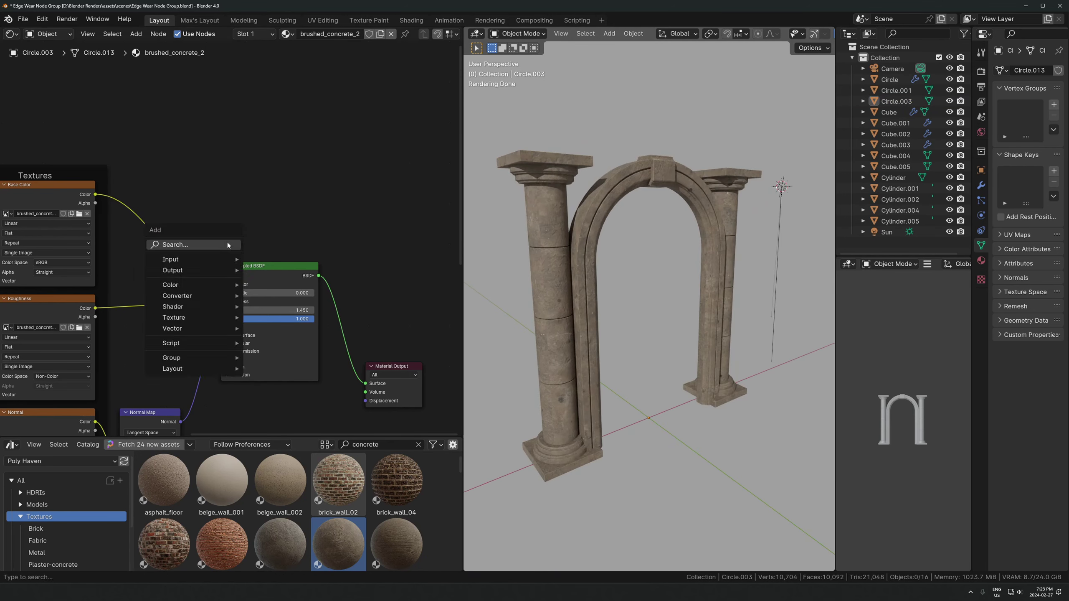